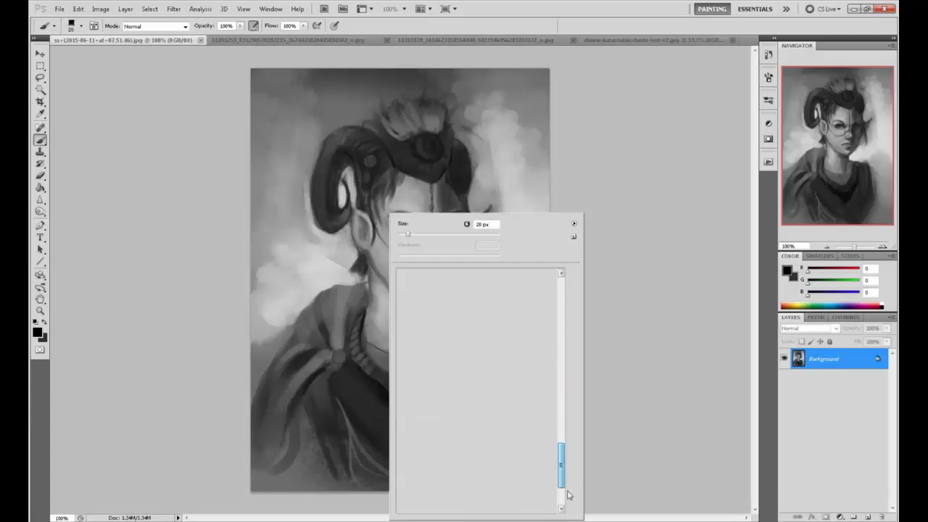
# Switch to a larger brush preset and open Filter > Liquify on the portrait
pyautogui.click(504, 455)
pyautogui.click(625, 326)
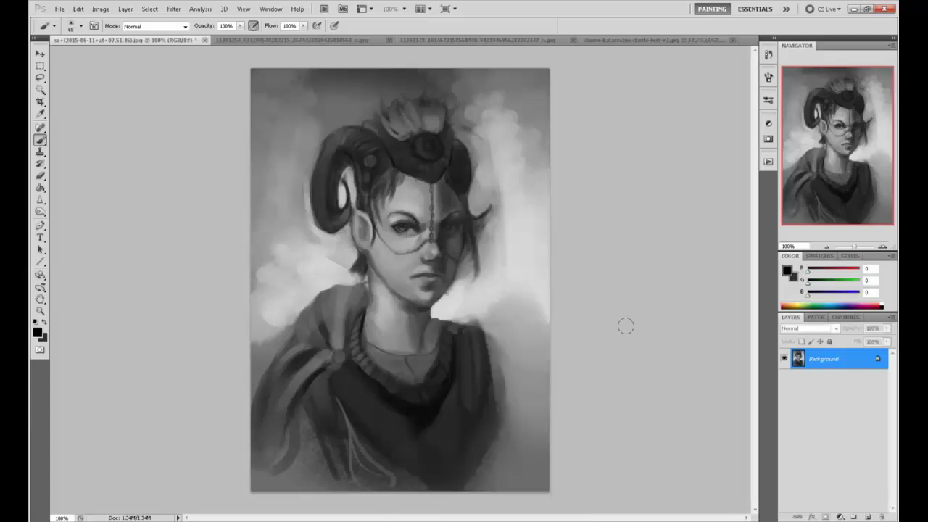
pyautogui.click(174, 9)
pyautogui.click(193, 76)
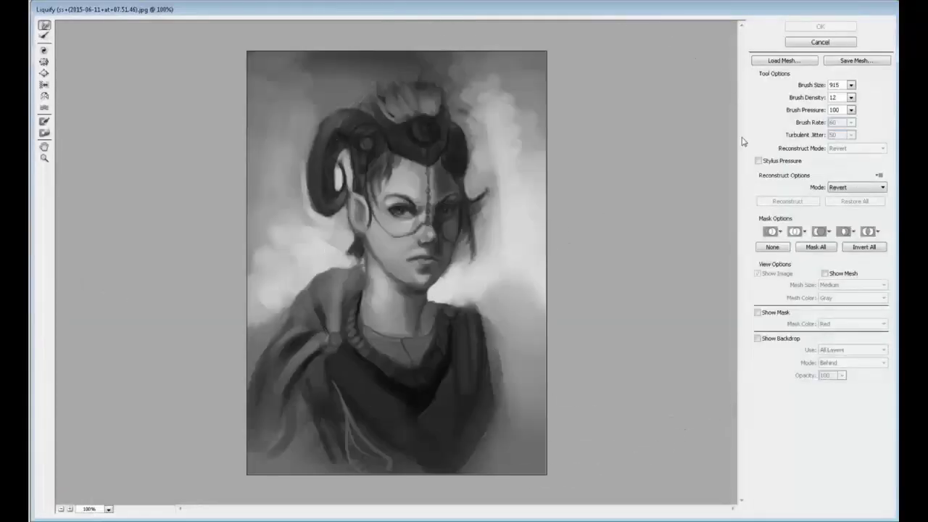
# Shrink the Forward Warp brush to about 211 and push the forehead and headpiece
pyautogui.moveTo(852, 86); pyautogui.dragTo(804, 101)
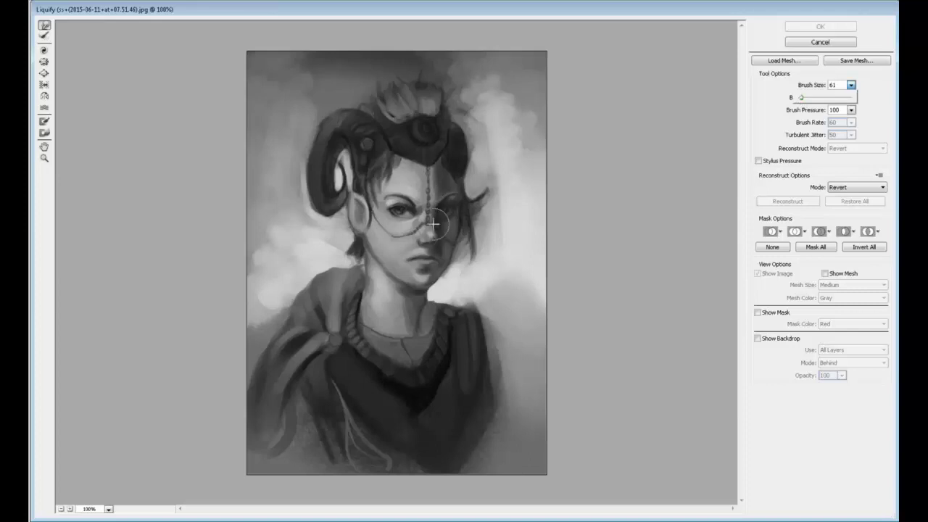
pyautogui.moveTo(434, 225); pyautogui.dragTo(426, 211)
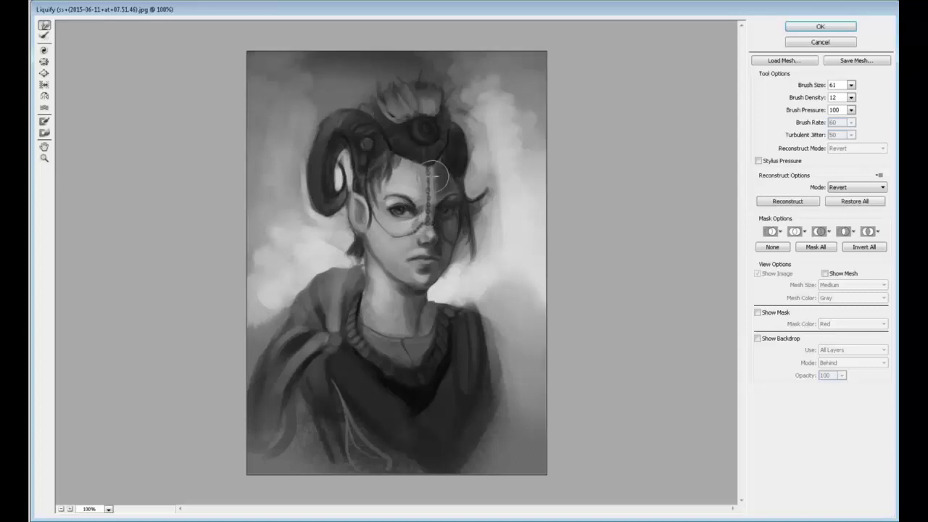
pyautogui.click(851, 85)
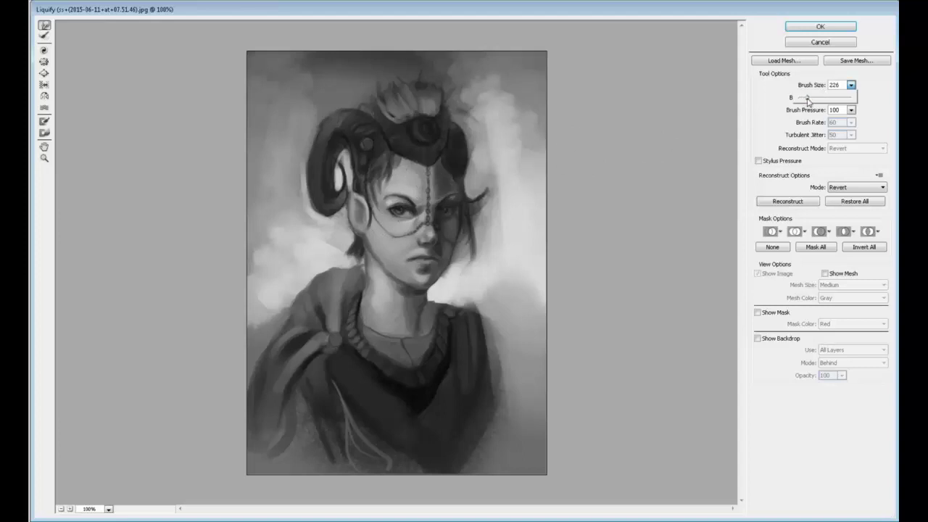
pyautogui.moveTo(808, 103)
pyautogui.mouseDown()
pyautogui.moveTo(813, 85)
pyautogui.moveTo(803, 101)
pyautogui.mouseUp()
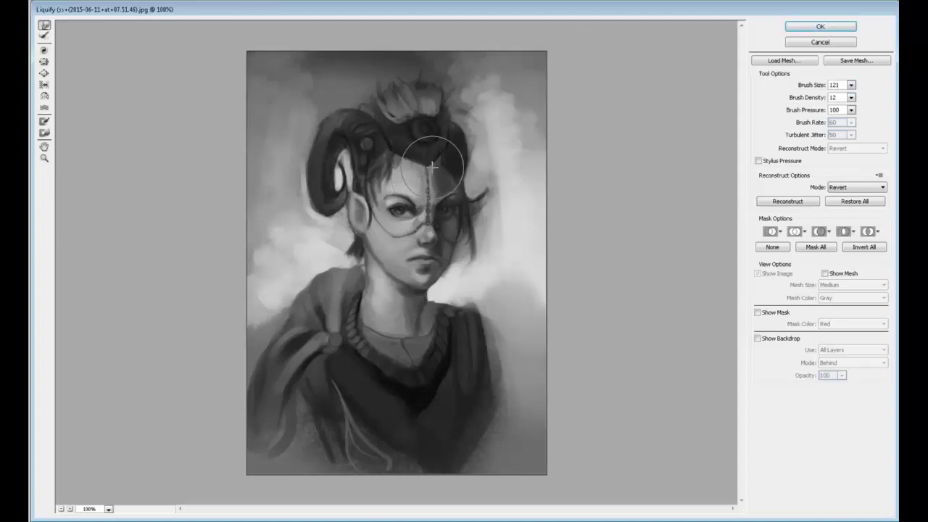
pyautogui.moveTo(432, 166)
pyautogui.mouseDown()
pyautogui.moveTo(426, 161)
pyautogui.moveTo(438, 193)
pyautogui.mouseUp()
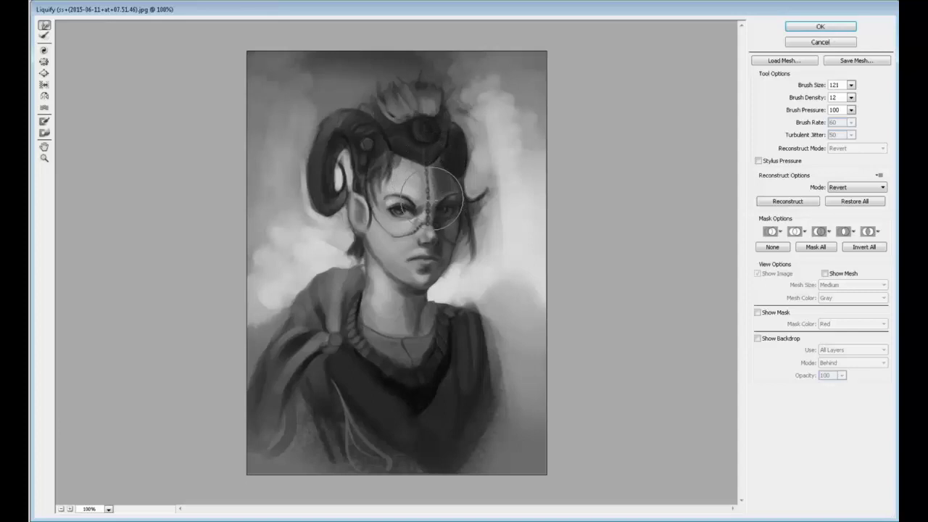
# Warp the right cheek and jaw line, then apply the Liquify changes
pyautogui.click(851, 84)
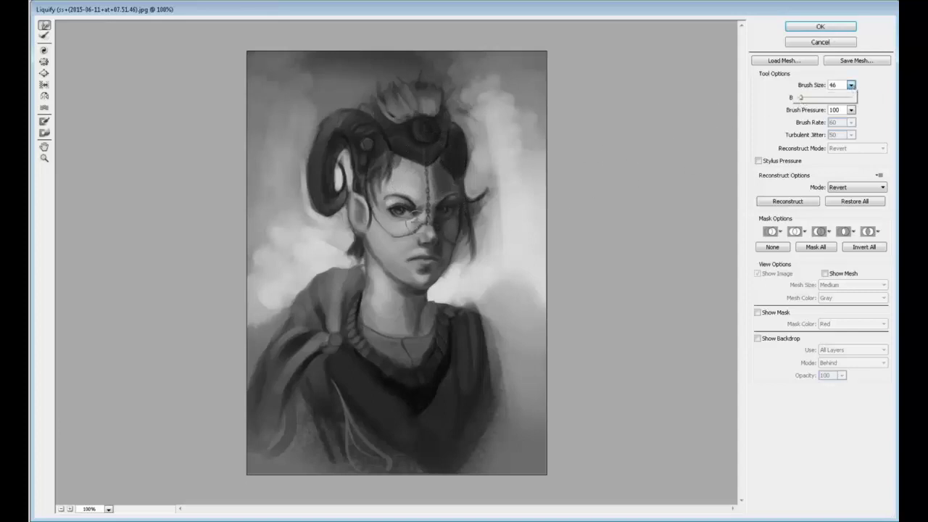
pyautogui.click(408, 226)
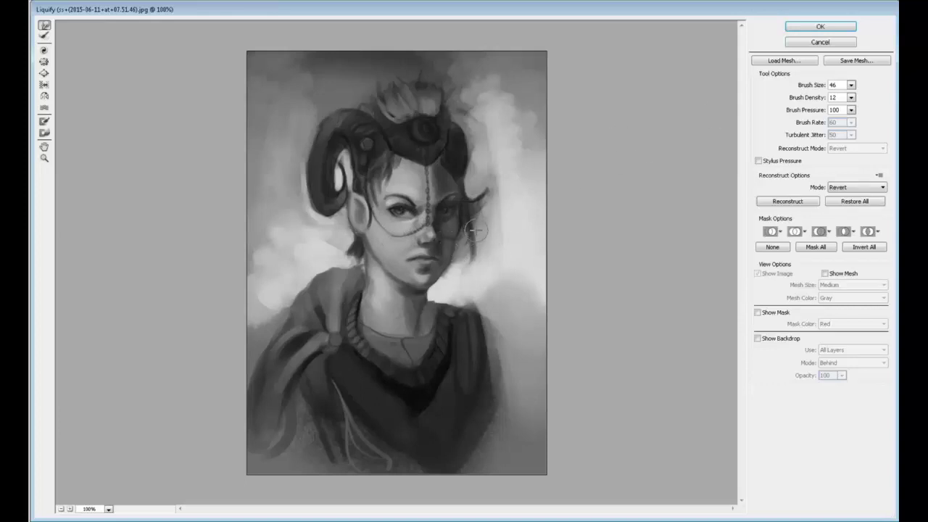
pyautogui.click(851, 85)
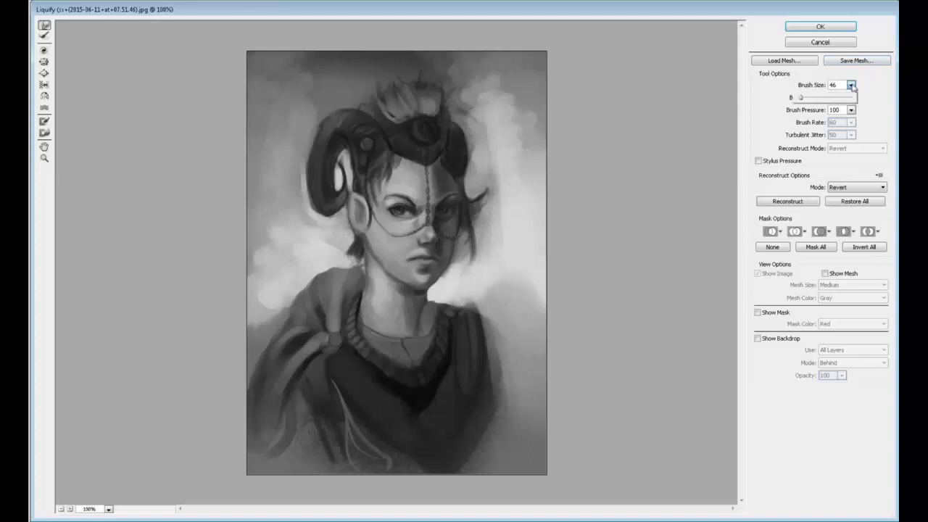
pyautogui.click(460, 212)
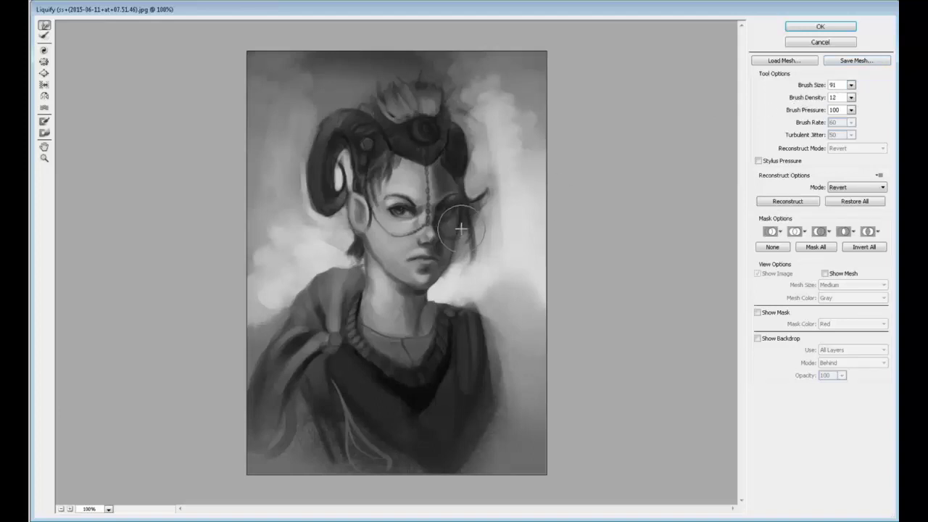
pyautogui.moveTo(466, 217); pyautogui.dragTo(482, 229)
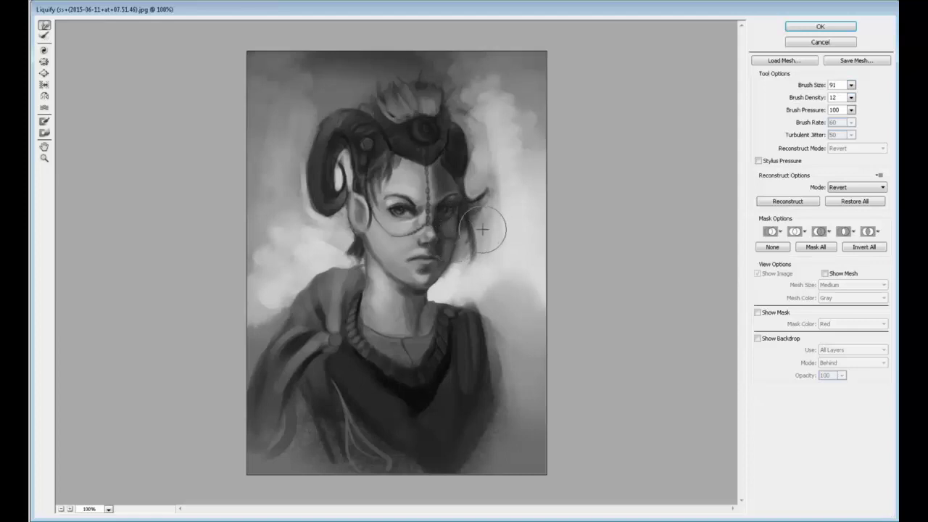
pyautogui.click(851, 85)
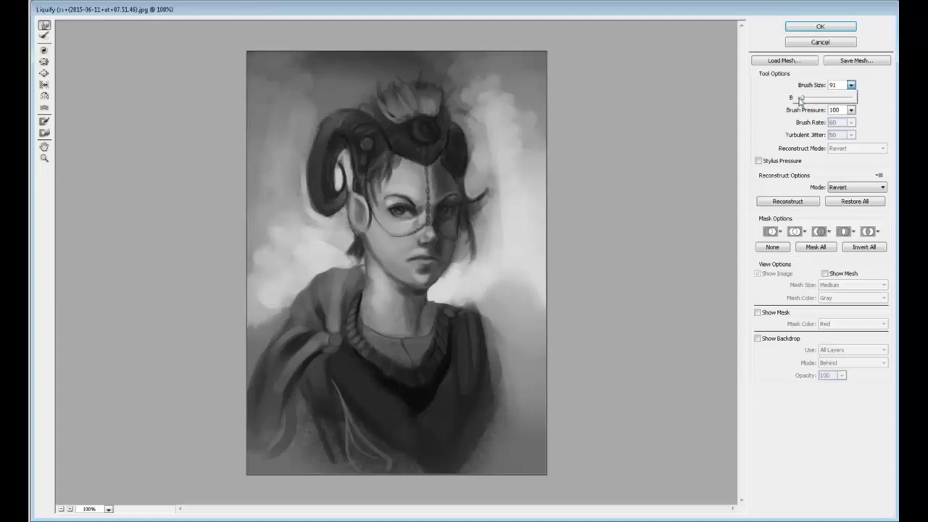
pyautogui.click(455, 230)
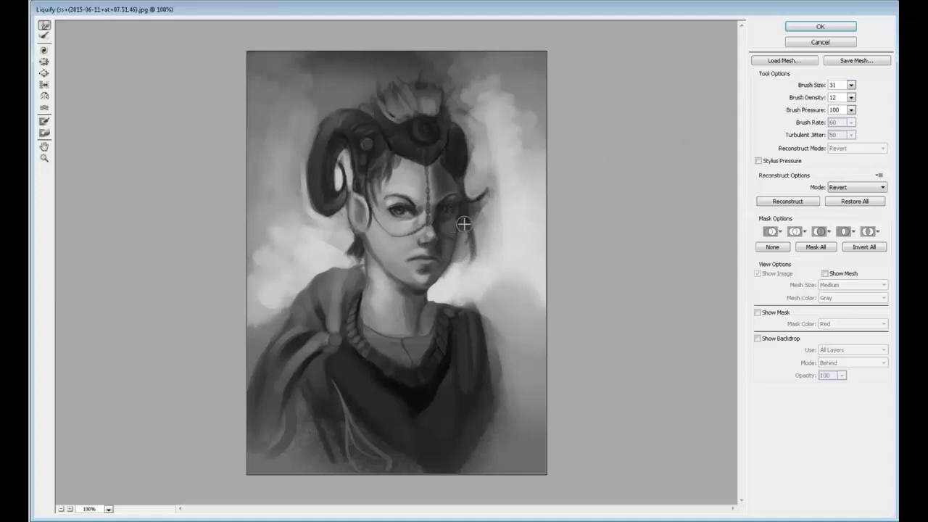
pyautogui.click(820, 26)
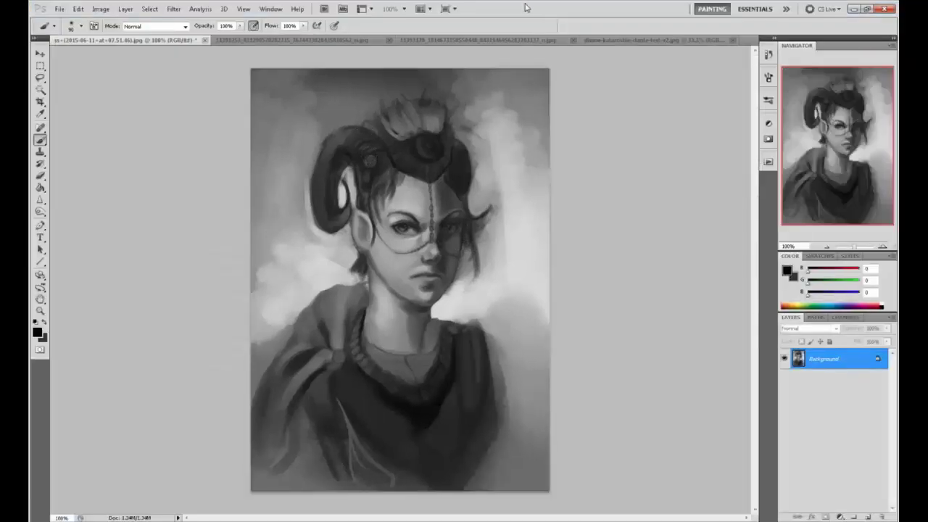
# Restore down Photoshop and open the striped-light reference photo from Critique Queue and Tutoring
pyautogui.doubleClick(528, 9)
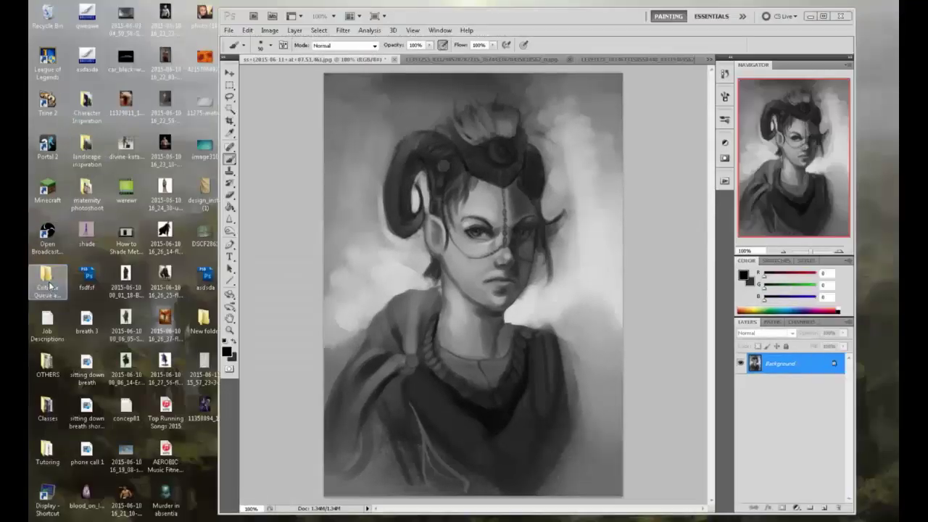
pyautogui.click(48, 274)
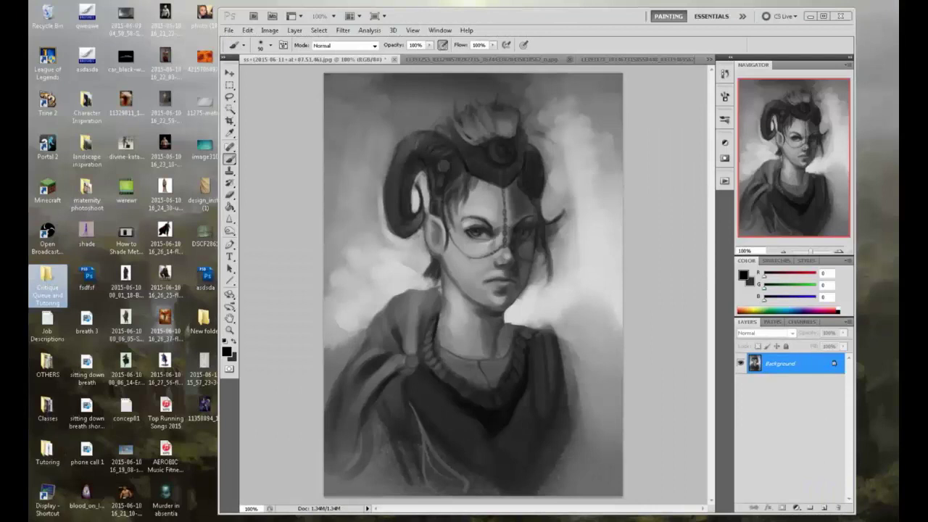
pyautogui.doubleClick(124, 41)
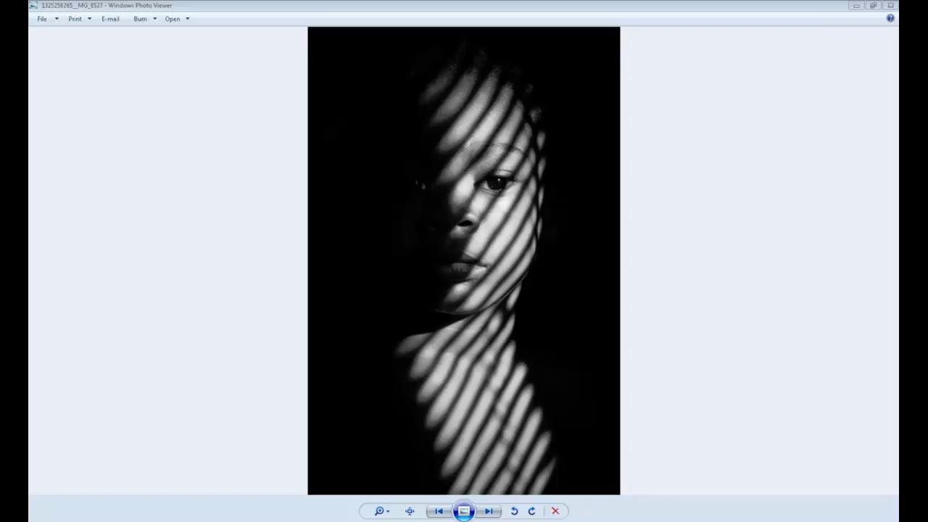
# Browse the next two reference photos, then close Windows Photo Viewer
pyautogui.press('Right')
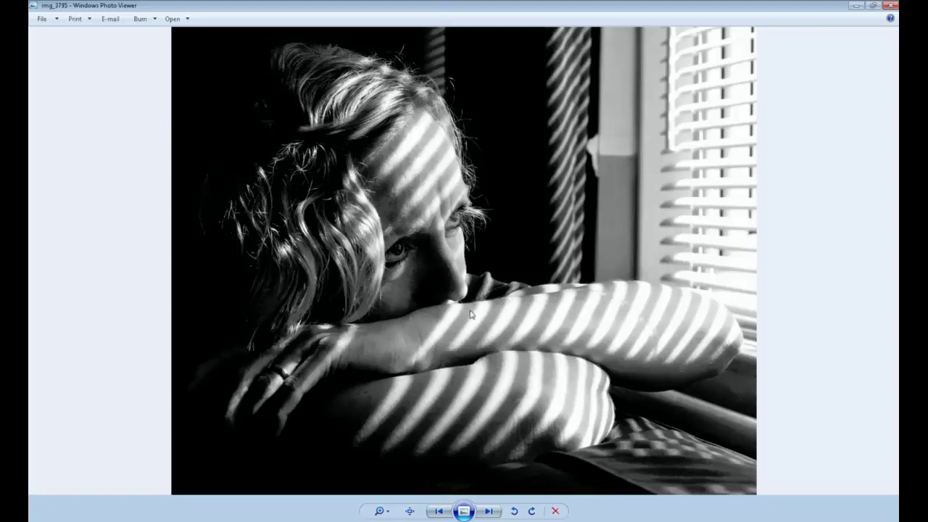
pyautogui.press('Right')
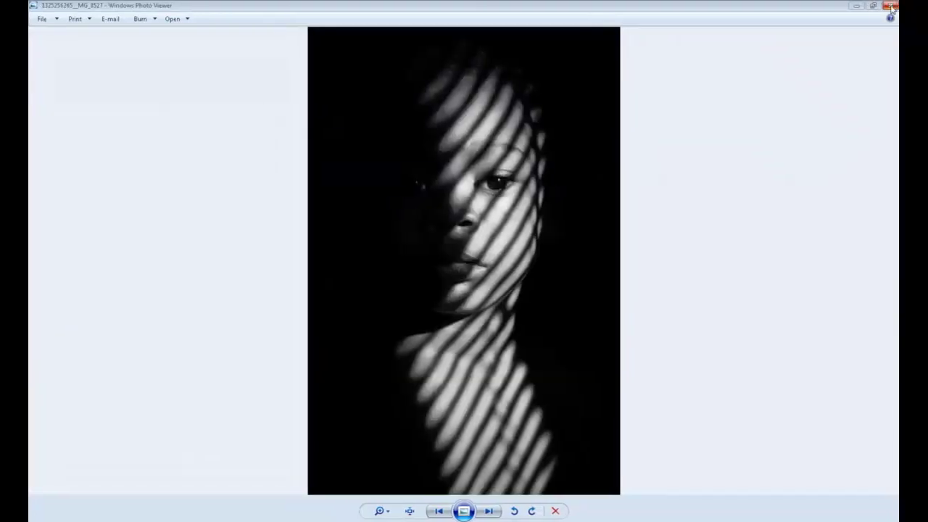
pyautogui.click(890, 5)
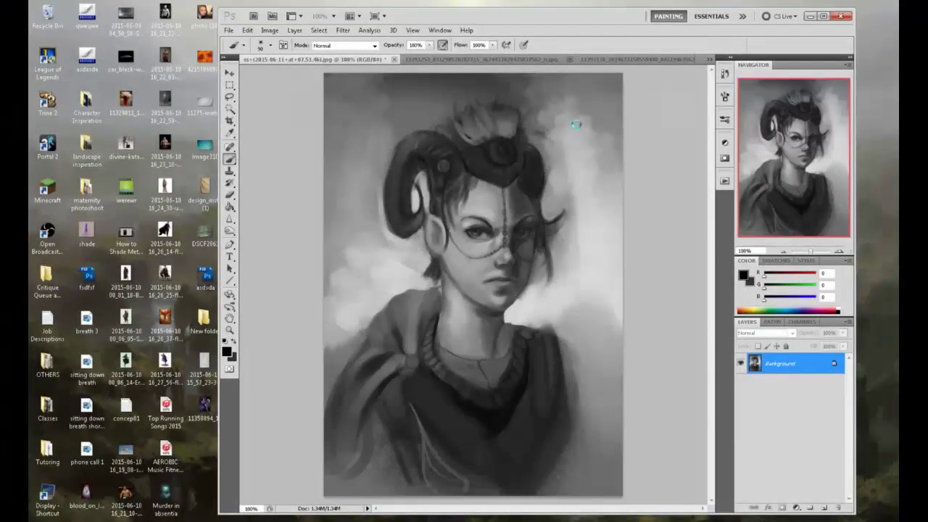
# Commit the placed img_3795 photo, maximize Photoshop, add Layer 1 and set a 7 px red brush
pyautogui.press('Return')
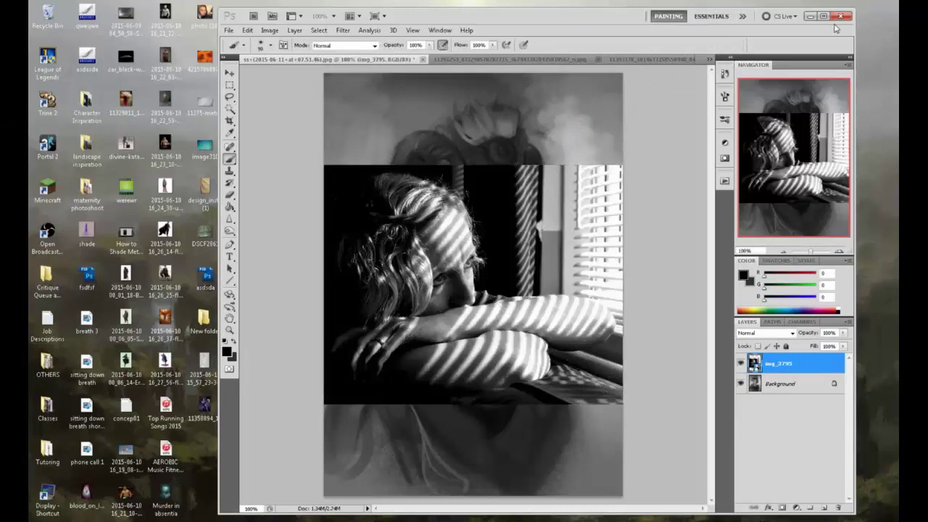
pyautogui.click(824, 16)
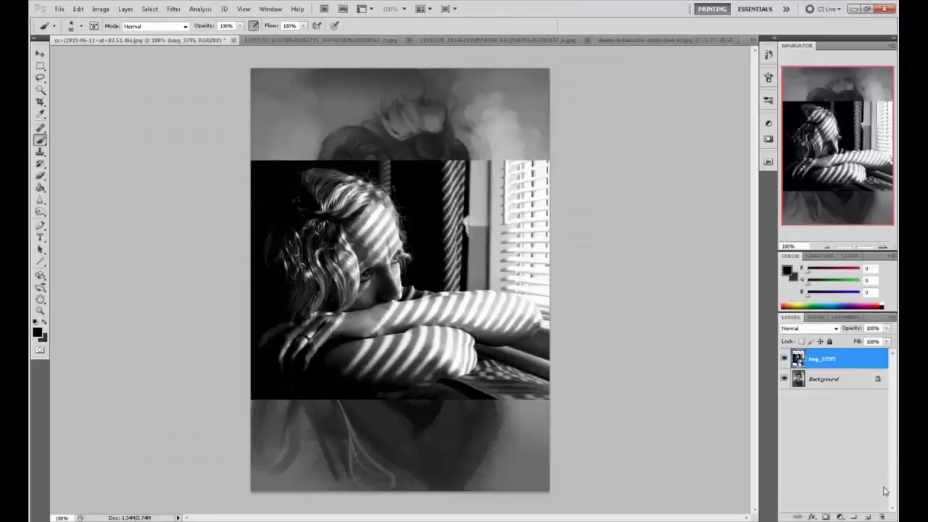
pyautogui.click(868, 516)
pyautogui.rightClick(845, 379)
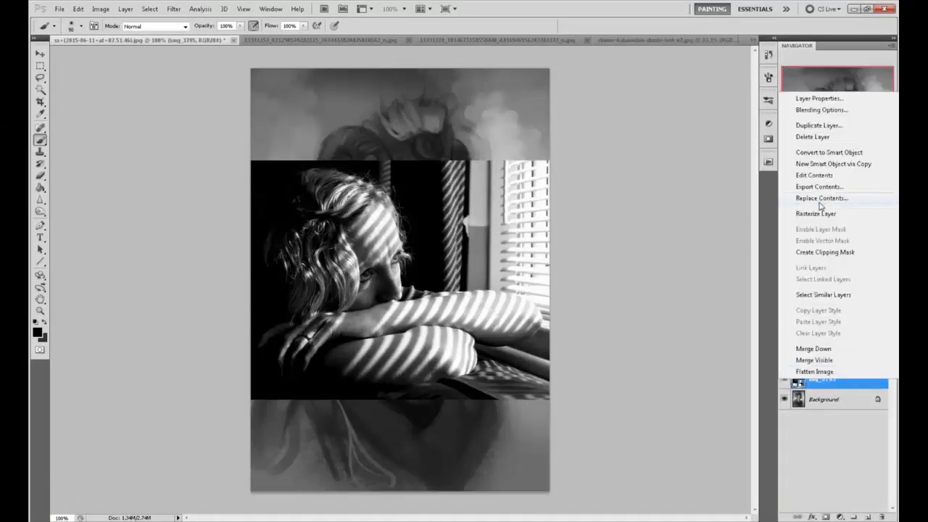
pyautogui.click(823, 212)
pyautogui.click(834, 359)
pyautogui.moveTo(808, 271); pyautogui.dragTo(860, 271)
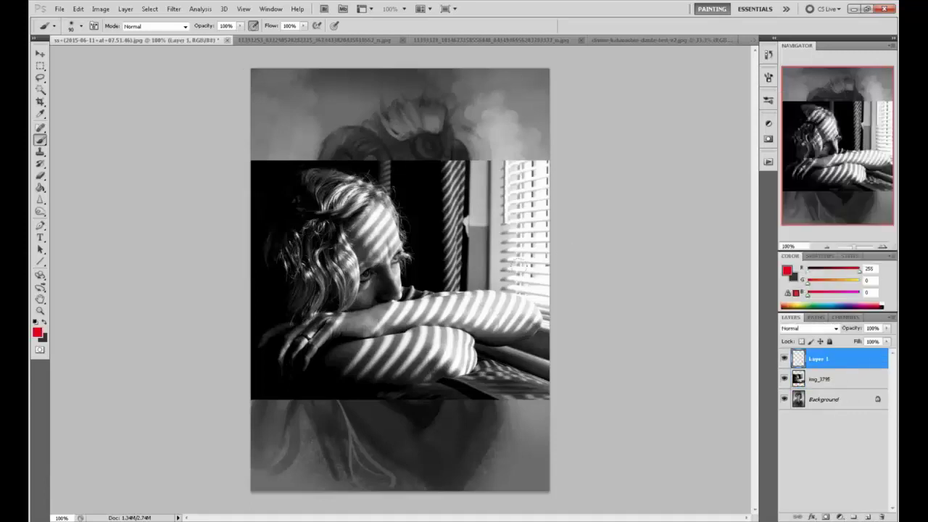
pyautogui.press('[')
pyautogui.press('[')
pyautogui.press('[')
# Trace the forearm outline in red on Layer 1, then undo all the strokes
pyautogui.moveTo(535, 309)
pyautogui.mouseDown()
pyautogui.moveTo(476, 300)
pyautogui.moveTo(383, 313)
pyautogui.moveTo(506, 297)
pyautogui.moveTo(537, 311)
pyautogui.moveTo(539, 335)
pyautogui.mouseUp()
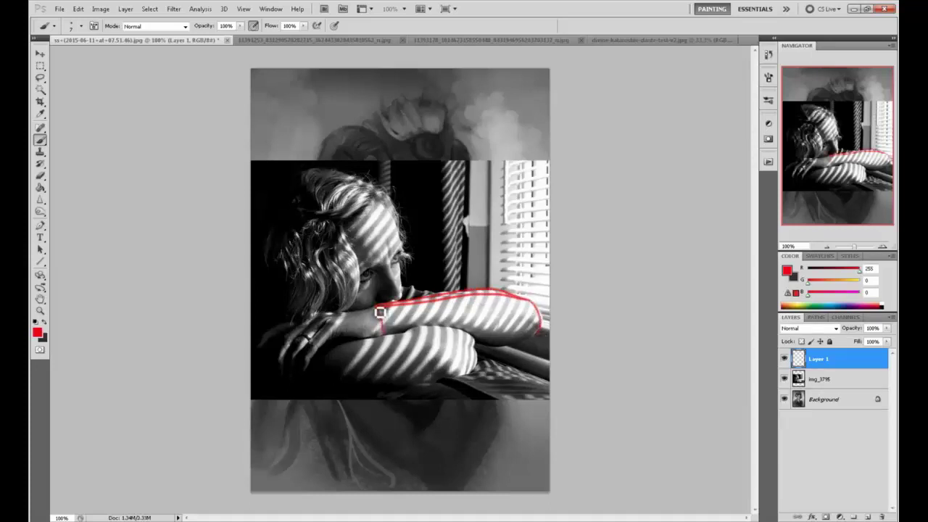
pyautogui.moveTo(379, 311)
pyautogui.mouseDown()
pyautogui.moveTo(391, 340)
pyautogui.moveTo(419, 333)
pyautogui.moveTo(543, 332)
pyautogui.mouseUp()
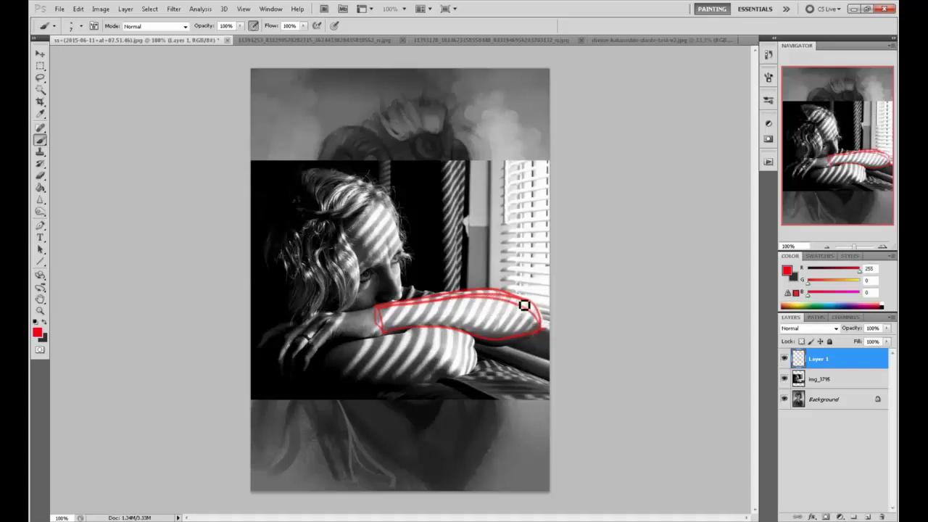
pyautogui.moveTo(531, 308)
pyautogui.mouseDown()
pyautogui.moveTo(529, 323)
pyautogui.moveTo(485, 302)
pyautogui.moveTo(499, 317)
pyautogui.moveTo(543, 315)
pyautogui.moveTo(487, 299)
pyautogui.moveTo(385, 323)
pyautogui.moveTo(451, 322)
pyautogui.moveTo(387, 322)
pyautogui.moveTo(441, 326)
pyautogui.moveTo(408, 313)
pyautogui.moveTo(346, 316)
pyautogui.mouseUp()
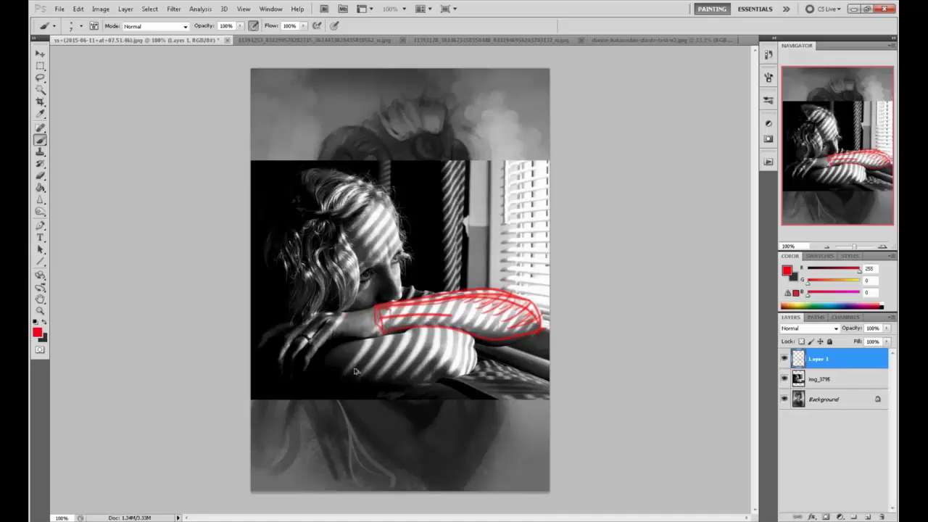
pyautogui.hotkey('ctrl', 'alt', 'z')
pyautogui.hotkey('ctrl', 'alt', 'z')
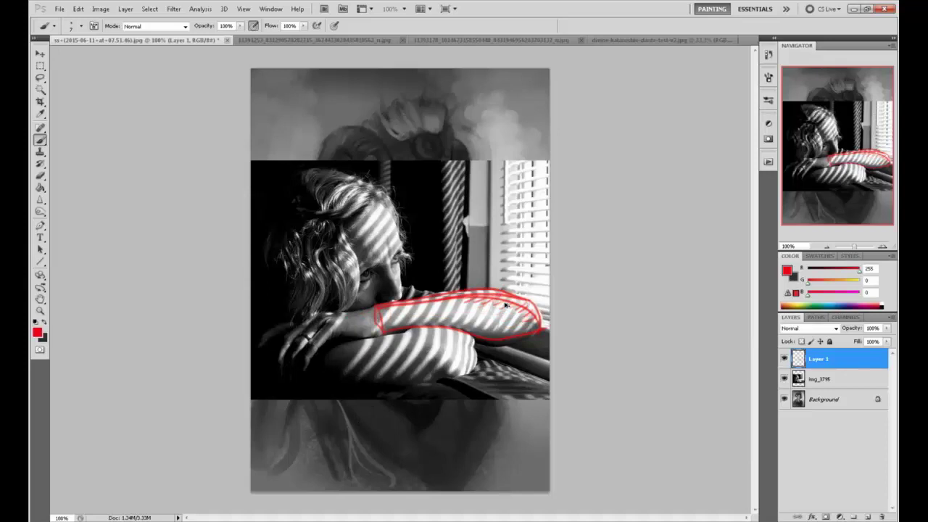
pyautogui.hotkey('ctrl', 'alt', 'z')
pyautogui.hotkey('ctrl', 'alt', 'z')
pyautogui.hotkey('ctrl', 'alt', 'z')
pyautogui.hotkey('ctrl', 'alt', 'z')
pyautogui.hotkey('ctrl', 'alt', 'z')
pyautogui.hotkey('ctrl', 'alt', 'z')
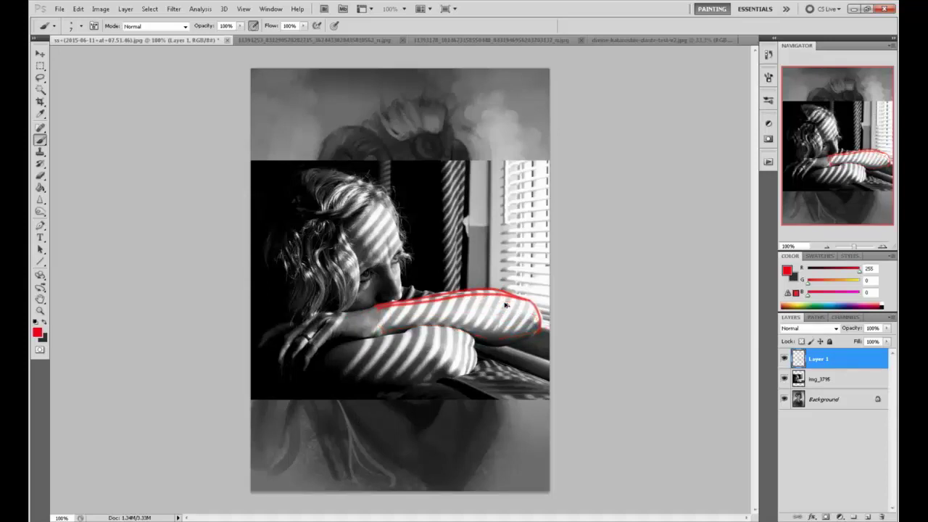
pyautogui.hotkey('ctrl', 'alt', 'z')
pyautogui.hotkey('ctrl', 'alt', 'z')
pyautogui.hotkey('ctrl', 'alt', 'z')
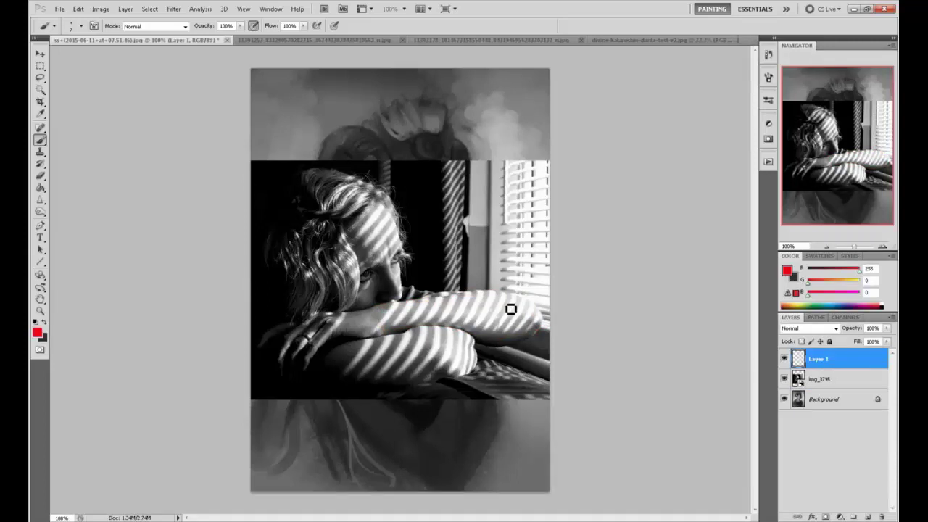
# Rasterize img_3795, hide it and Layer 1, and delete both layers
pyautogui.rightClick(869, 382)
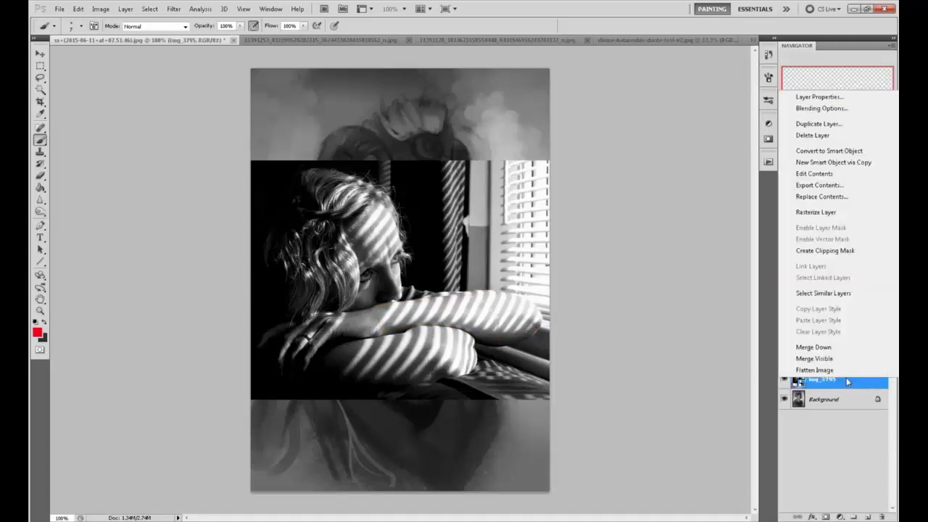
pyautogui.click(835, 213)
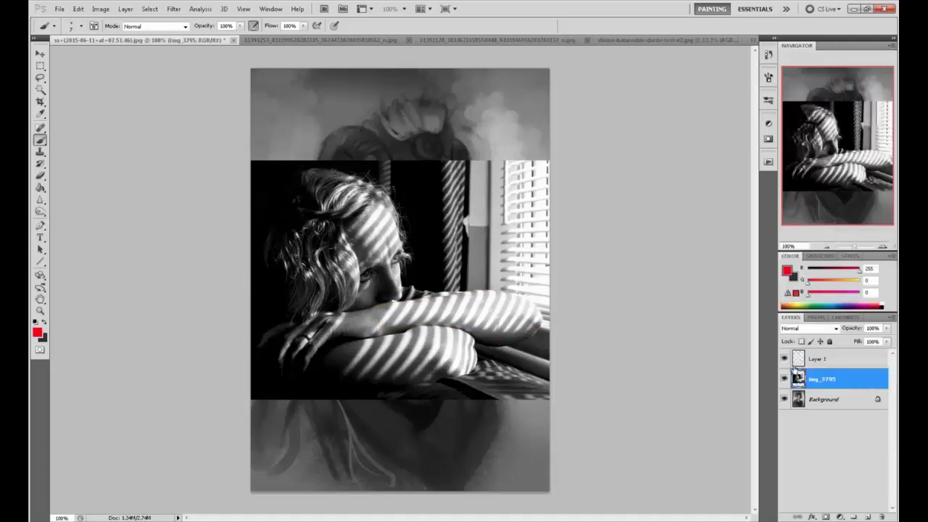
pyautogui.click(783, 378)
pyautogui.click(783, 358)
pyautogui.click(841, 358)
pyautogui.click(881, 517)
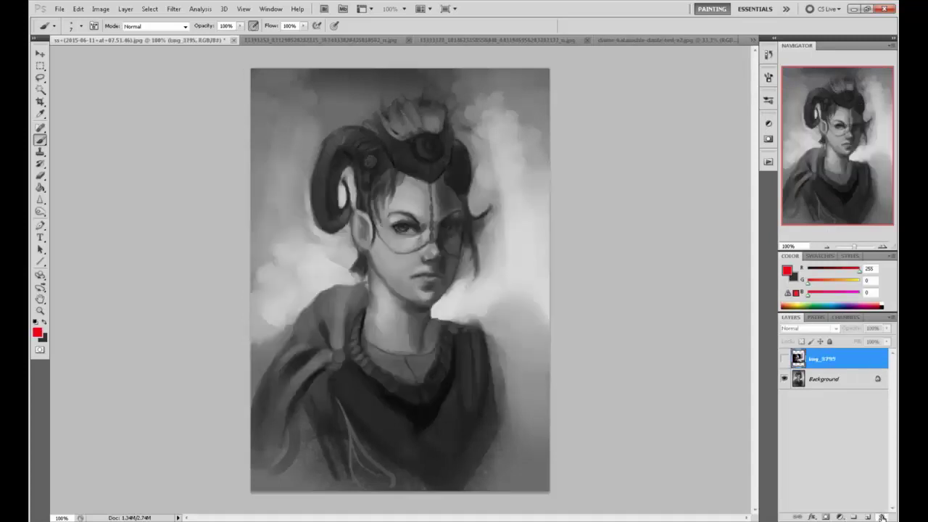
pyautogui.click(881, 516)
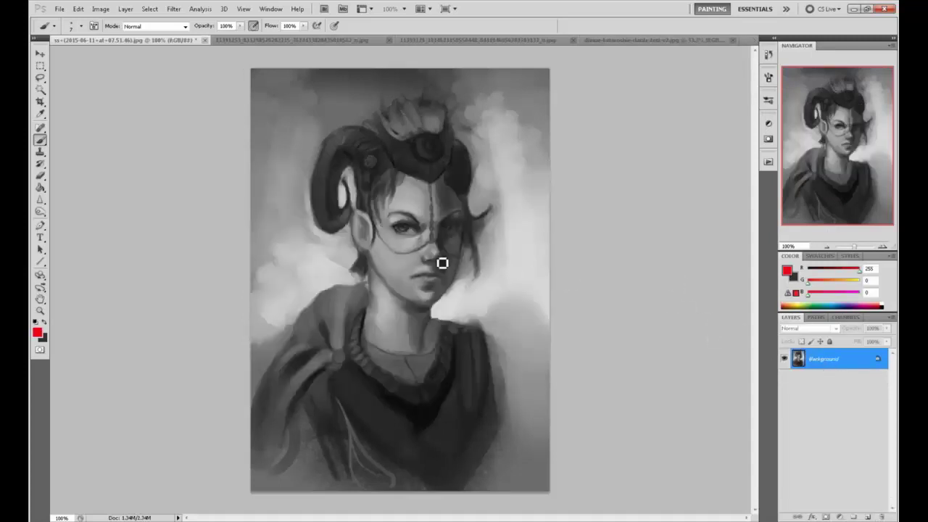
# Paint red guide lines: a brow-to-nose line, an under-eye curve and a forehead mark
pyautogui.moveTo(436, 190); pyautogui.dragTo(441, 245)
pyautogui.hotkey('ctrl', 'z')
pyautogui.moveTo(435, 188)
pyautogui.mouseDown()
pyautogui.moveTo(440, 244)
pyautogui.moveTo(374, 240)
pyautogui.mouseUp()
pyautogui.moveTo(441, 247); pyautogui.dragTo(468, 254)
pyautogui.moveTo(438, 187); pyautogui.dragTo(430, 187)
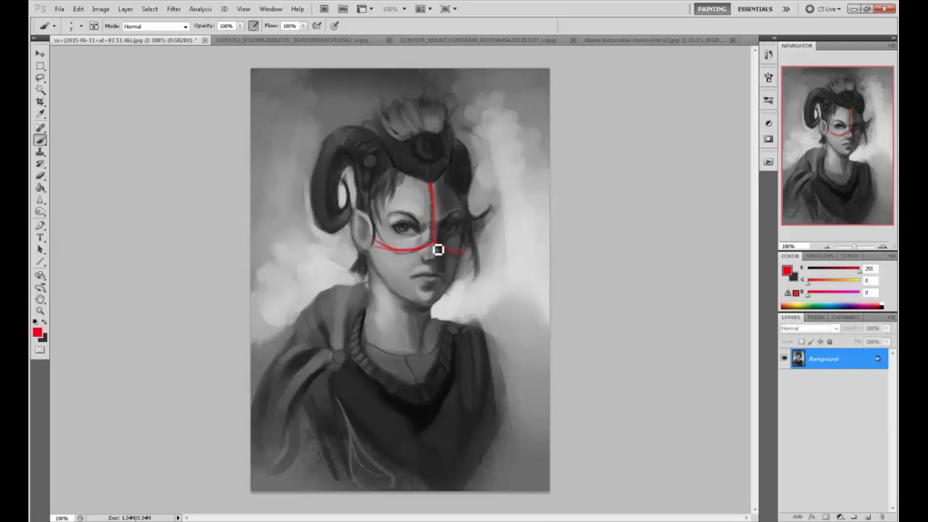
# Sketch red construction lines from the eyes to the left shoulder, with loops beneath the eyes
pyautogui.moveTo(262, 312)
pyautogui.mouseDown()
pyautogui.moveTo(354, 283)
pyautogui.moveTo(372, 253)
pyautogui.moveTo(409, 234)
pyautogui.moveTo(455, 284)
pyautogui.mouseUp()
pyautogui.moveTo(382, 254)
pyautogui.mouseDown()
pyautogui.moveTo(374, 280)
pyautogui.moveTo(416, 273)
pyautogui.mouseUp()
pyautogui.moveTo(373, 246)
pyautogui.mouseDown()
pyautogui.moveTo(341, 268)
pyautogui.moveTo(284, 282)
pyautogui.mouseUp()
pyautogui.hotkey('ctrl', 'z')
pyautogui.moveTo(375, 240); pyautogui.dragTo(283, 290)
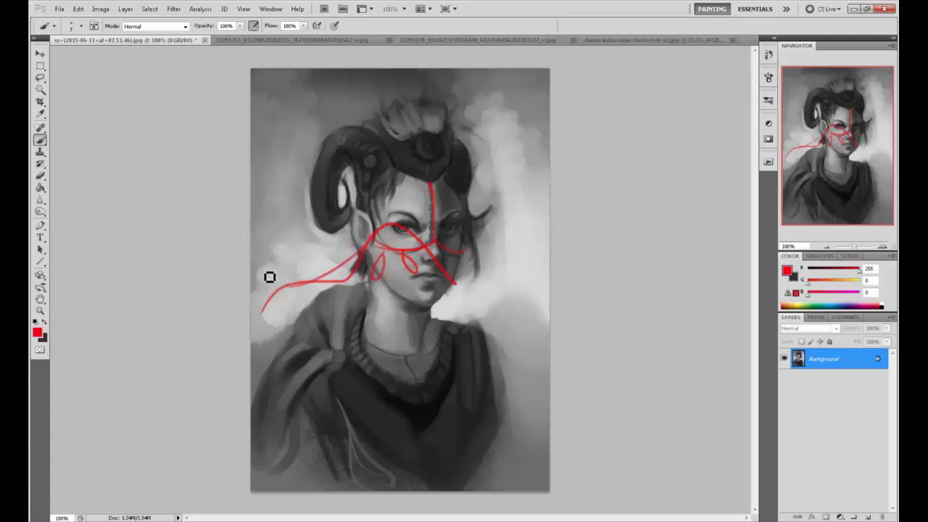
pyautogui.moveTo(371, 233); pyautogui.dragTo(387, 234)
pyautogui.keyDown('shift'); pyautogui.click(290, 281); pyautogui.keyUp('shift')
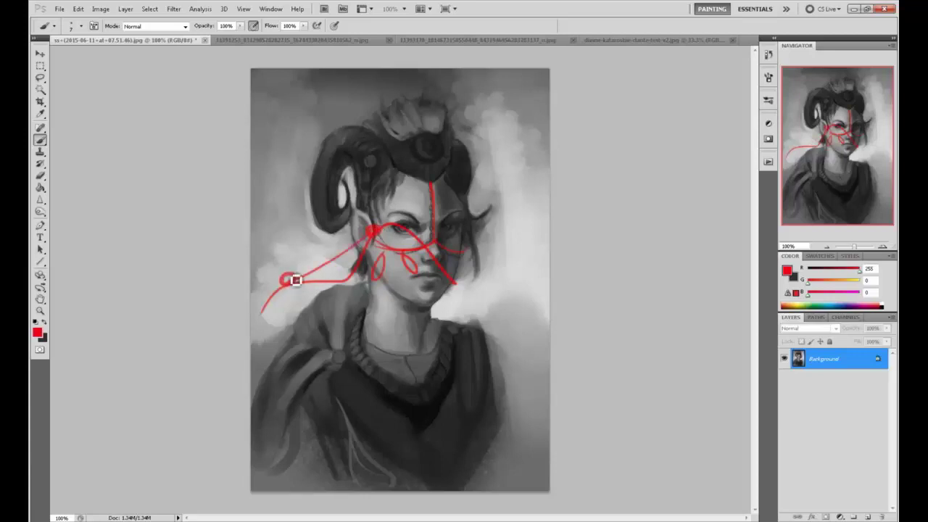
pyautogui.moveTo(421, 244)
pyautogui.mouseDown()
pyautogui.moveTo(403, 257)
pyautogui.moveTo(401, 246)
pyautogui.moveTo(436, 252)
pyautogui.mouseUp()
pyautogui.moveTo(366, 249); pyautogui.dragTo(362, 269)
pyautogui.hotkey('ctrl', 'alt', 'z')
pyautogui.hotkey('ctrl', 'alt', 'z')
pyautogui.hotkey('ctrl', 'alt', 'z')
pyautogui.moveTo(372, 240); pyautogui.dragTo(308, 283)
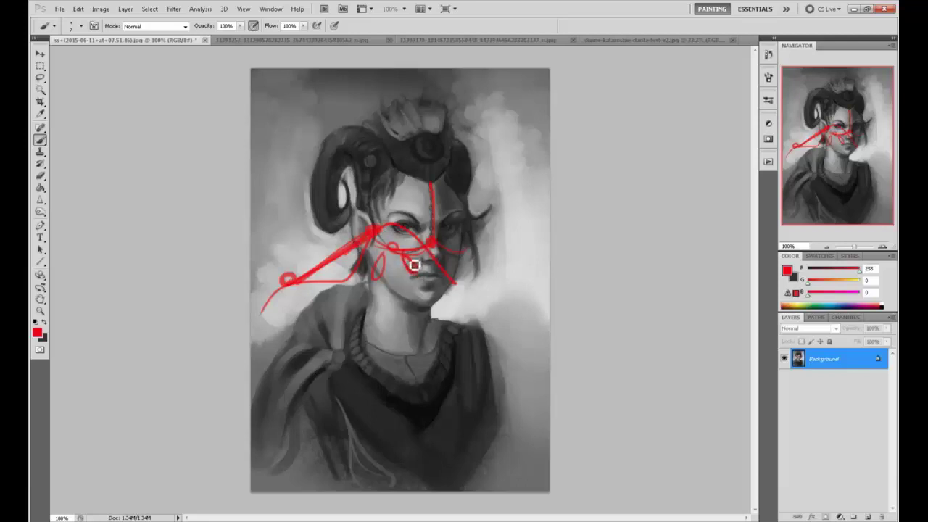
# Add a big red loop over the neck and chest plus lines from the nose rightward
pyautogui.moveTo(394, 308)
pyautogui.mouseDown()
pyautogui.moveTo(482, 318)
pyautogui.moveTo(364, 368)
pyautogui.moveTo(320, 341)
pyautogui.moveTo(479, 328)
pyautogui.mouseUp()
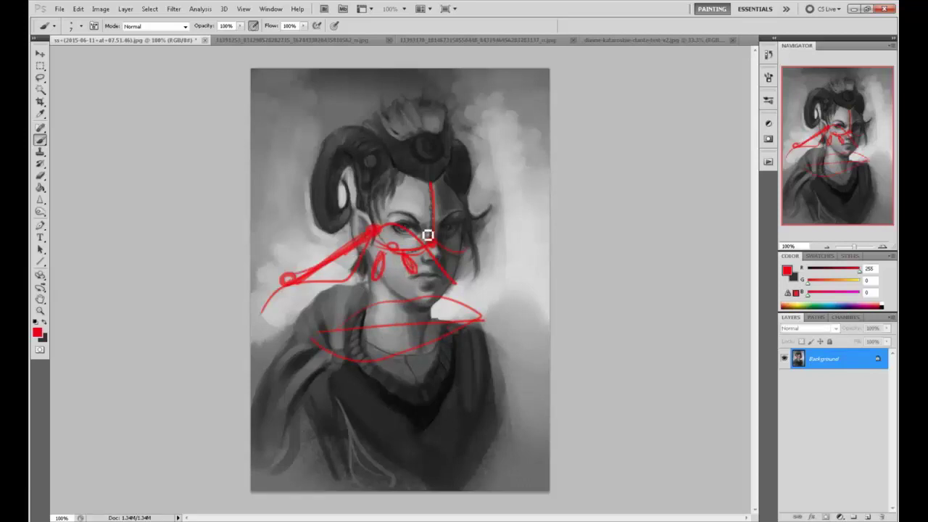
pyautogui.moveTo(433, 243); pyautogui.dragTo(511, 280)
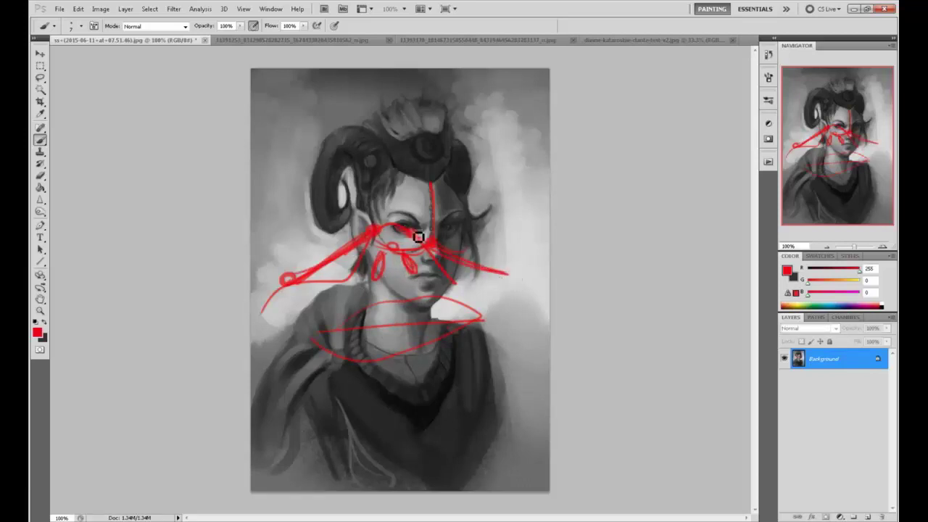
pyautogui.moveTo(455, 281); pyautogui.dragTo(549, 287)
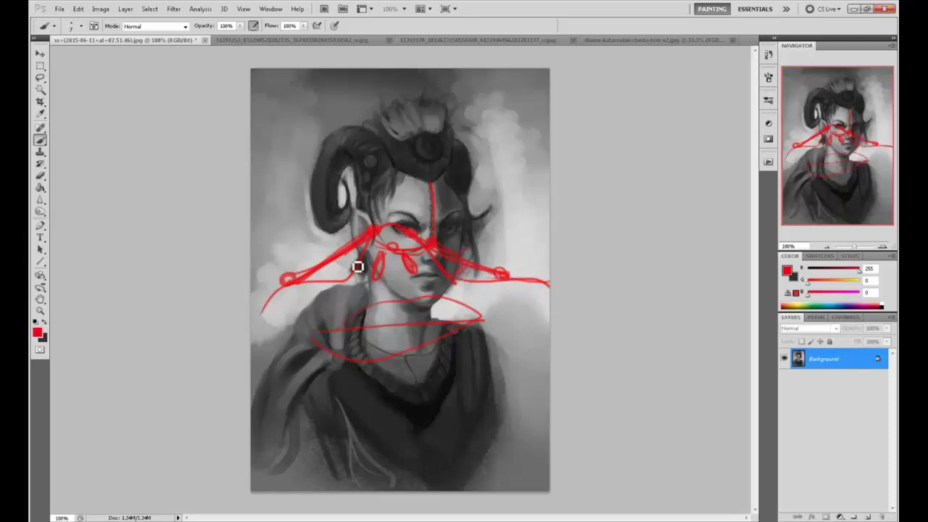
pyautogui.moveTo(332, 264); pyautogui.dragTo(346, 269)
# Revert to the Delete Layer history state, removing all red lines, then collapse the History panel
pyautogui.click(769, 56)
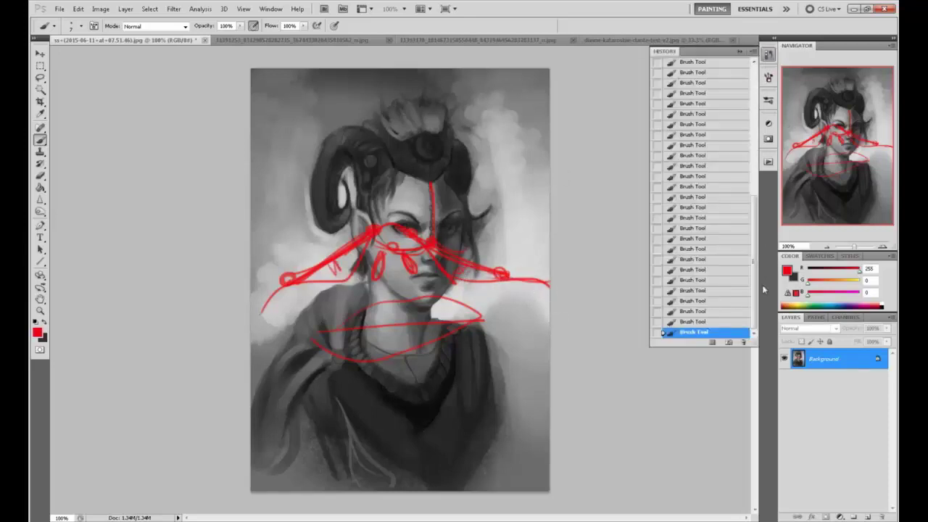
pyautogui.scroll(5, 740, 160)
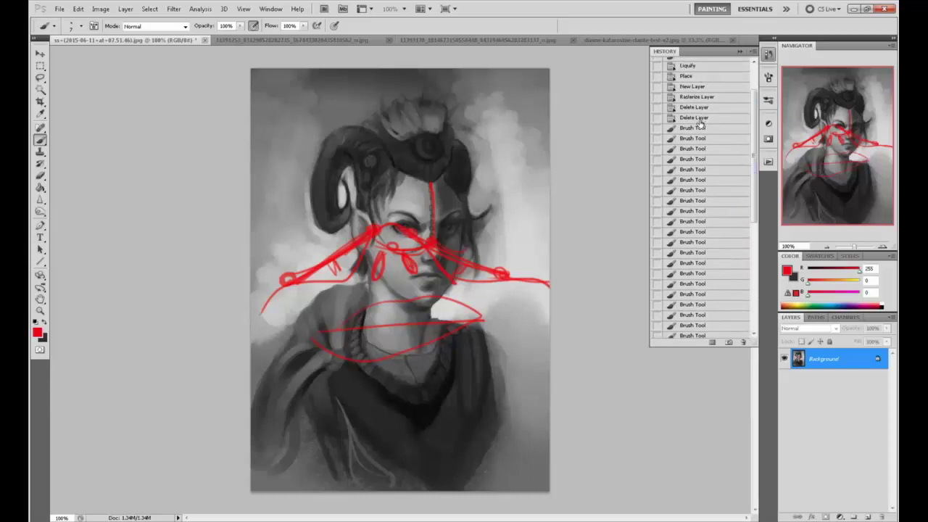
pyautogui.click(702, 118)
pyautogui.click(740, 53)
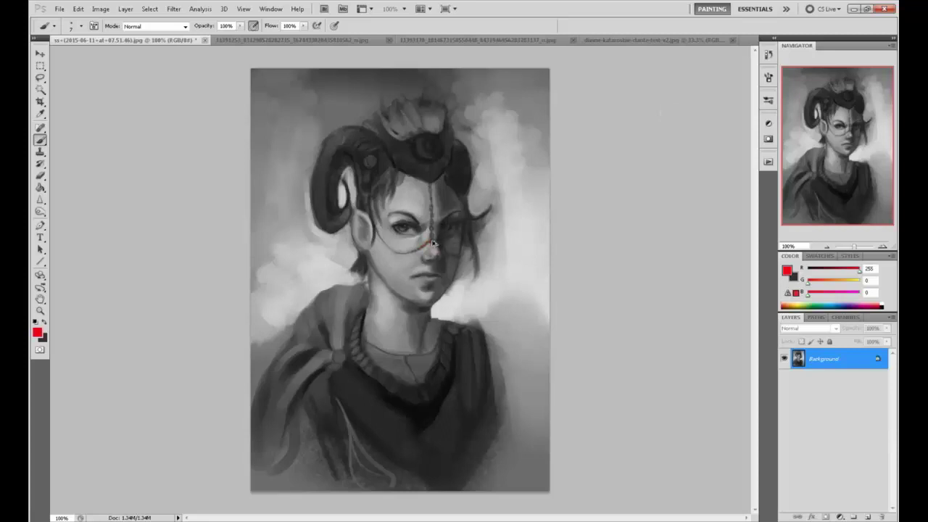
# Paint short red strokes beside the nose and along the cheek
pyautogui.moveTo(422, 257); pyautogui.dragTo(411, 252)
pyautogui.moveTo(427, 248); pyautogui.dragTo(412, 259)
pyautogui.moveTo(429, 251); pyautogui.dragTo(371, 248)
# Sketch a red centre line from forehead to neck with diagonal face strokes, then undo them
pyautogui.hotkey('ctrl', 'z')
pyautogui.moveTo(431, 186); pyautogui.dragTo(437, 229)
pyautogui.moveTo(431, 194); pyautogui.dragTo(430, 341)
pyautogui.moveTo(437, 218); pyautogui.dragTo(489, 352)
pyautogui.hotkey('ctrl', 'z')
# Try a red chest arc and a U-shaped curve around the bust with loops, then undo them
pyautogui.moveTo(533, 216)
pyautogui.mouseDown()
pyautogui.moveTo(326, 353)
pyautogui.moveTo(286, 319)
pyautogui.moveTo(456, 369)
pyautogui.moveTo(248, 311)
pyautogui.moveTo(510, 312)
pyautogui.moveTo(251, 293)
pyautogui.mouseUp()
pyautogui.hotkey('ctrl', 'z')
pyautogui.hotkey('ctrl', 'z')
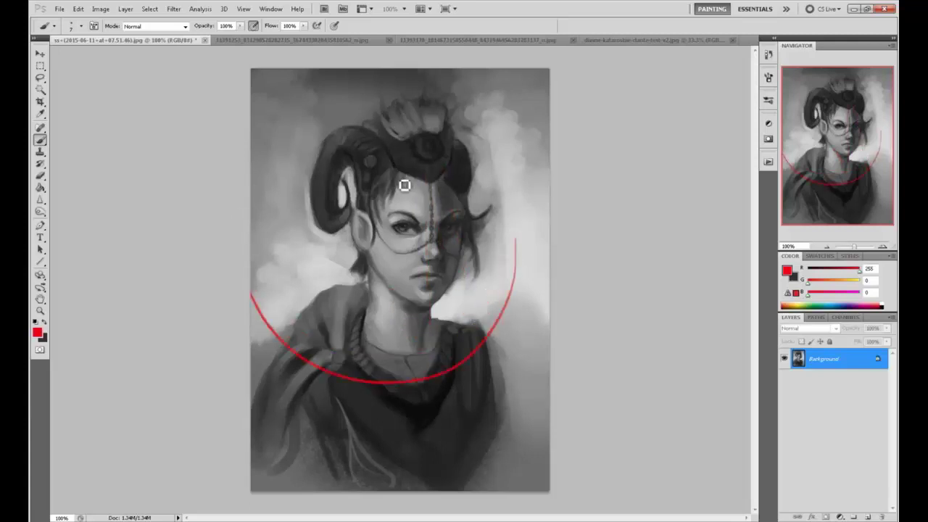
pyautogui.hotkey('ctrl', 'z')
pyautogui.moveTo(535, 212)
pyautogui.mouseDown()
pyautogui.moveTo(400, 350)
pyautogui.moveTo(282, 356)
pyautogui.moveTo(281, 202)
pyautogui.mouseUp()
pyautogui.moveTo(261, 433); pyautogui.dragTo(260, 445)
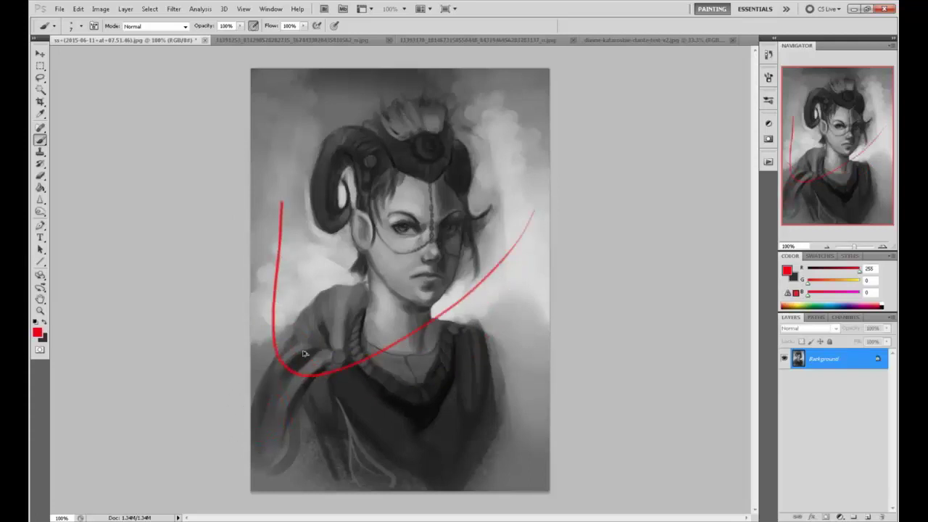
pyautogui.moveTo(304, 354); pyautogui.dragTo(315, 375)
pyautogui.hotkey('ctrl', 'z')
pyautogui.hotkey('ctrl', 'alt', 'z')
pyautogui.hotkey('ctrl', 'alt', 'z')
pyautogui.hotkey('ctrl', 'alt', 'z')
pyautogui.hotkey('ctrl', 'alt', 'z')
# Draw a long red curve with shoulder loops and a stroke up the right edge, then undo
pyautogui.moveTo(519, 207)
pyautogui.mouseDown()
pyautogui.moveTo(254, 321)
pyautogui.moveTo(305, 377)
pyautogui.mouseUp()
pyautogui.moveTo(422, 369); pyautogui.dragTo(439, 363)
pyautogui.moveTo(487, 337); pyautogui.dragTo(536, 135)
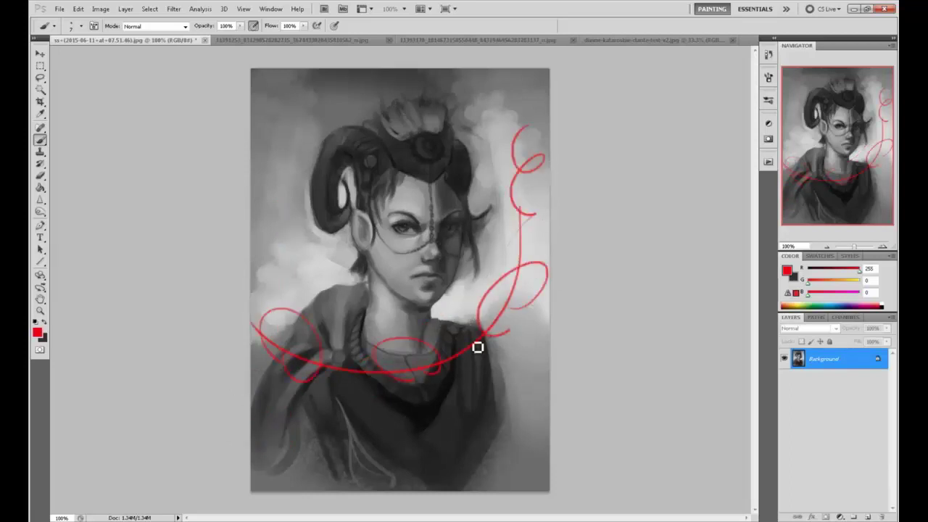
pyautogui.hotkey('ctrl', 'alt', 'z')
pyautogui.hotkey('ctrl', 'alt', 'z')
pyautogui.hotkey('ctrl', 'alt', 'z')
pyautogui.hotkey('ctrl', 'alt', 'z')
pyautogui.hotkey('ctrl', 'alt', 'z')
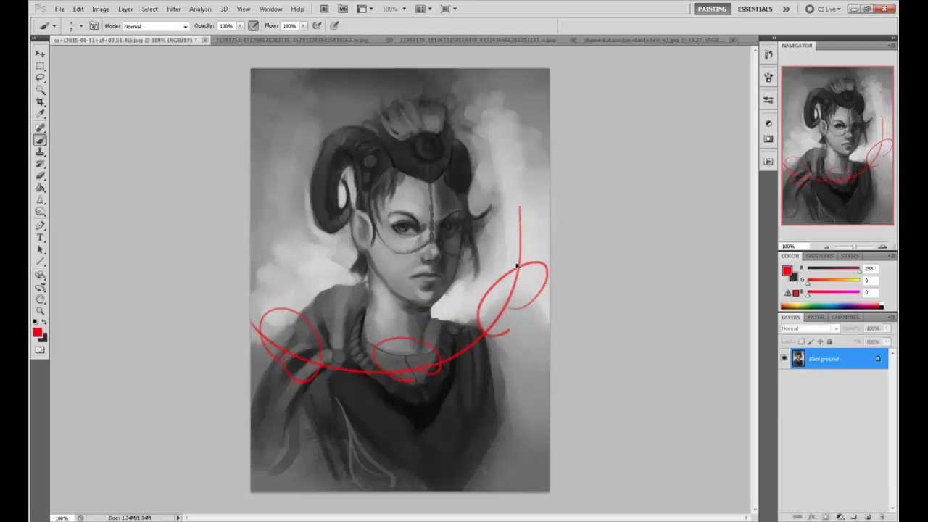
# Paint crossing red curves with circles at their ends, redraw new curves, and step them back
pyautogui.moveTo(520, 135)
pyautogui.mouseDown()
pyautogui.moveTo(303, 314)
pyautogui.moveTo(518, 128)
pyautogui.moveTo(520, 139)
pyautogui.moveTo(523, 124)
pyautogui.mouseUp()
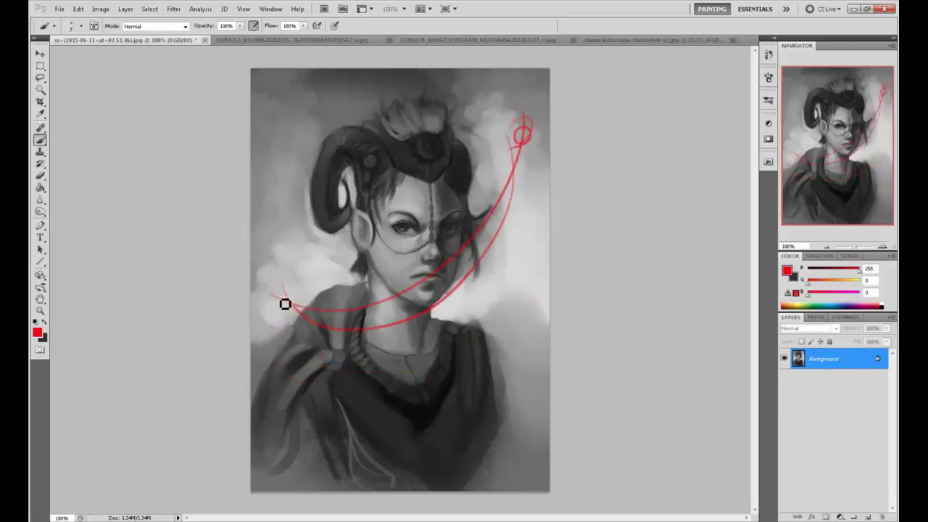
pyautogui.moveTo(284, 293)
pyautogui.mouseDown()
pyautogui.moveTo(311, 407)
pyautogui.moveTo(250, 298)
pyautogui.mouseUp()
pyautogui.moveTo(517, 152); pyautogui.dragTo(525, 316)
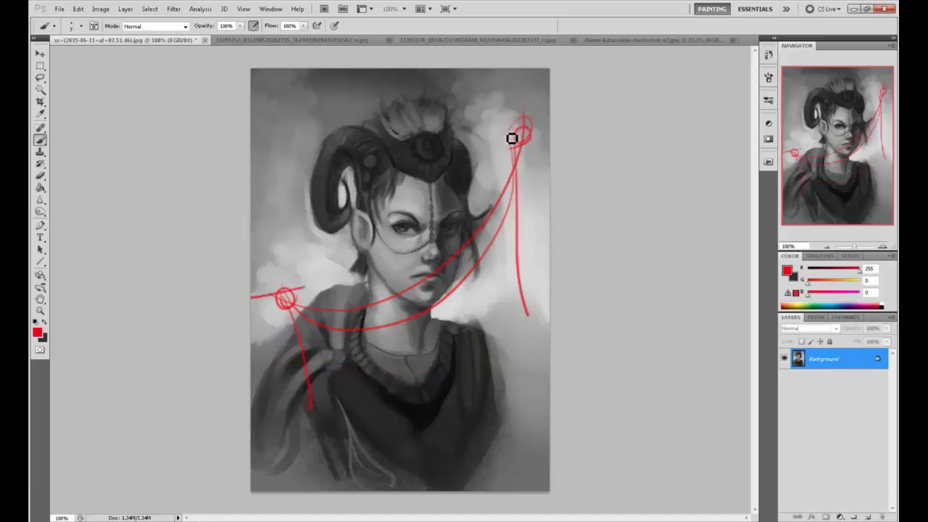
pyautogui.hotkey('ctrl', 'alt', 'z')
pyautogui.hotkey('ctrl', 'alt', 'z')
pyautogui.hotkey('ctrl', 'alt', 'z')
pyautogui.hotkey('ctrl', 'alt', 'z')
pyautogui.hotkey('ctrl', 'alt', 'z')
pyautogui.hotkey('ctrl', 'alt', 'z')
pyautogui.hotkey('ctrl', 'alt', 'z')
pyautogui.hotkey('ctrl', 'alt', 'z')
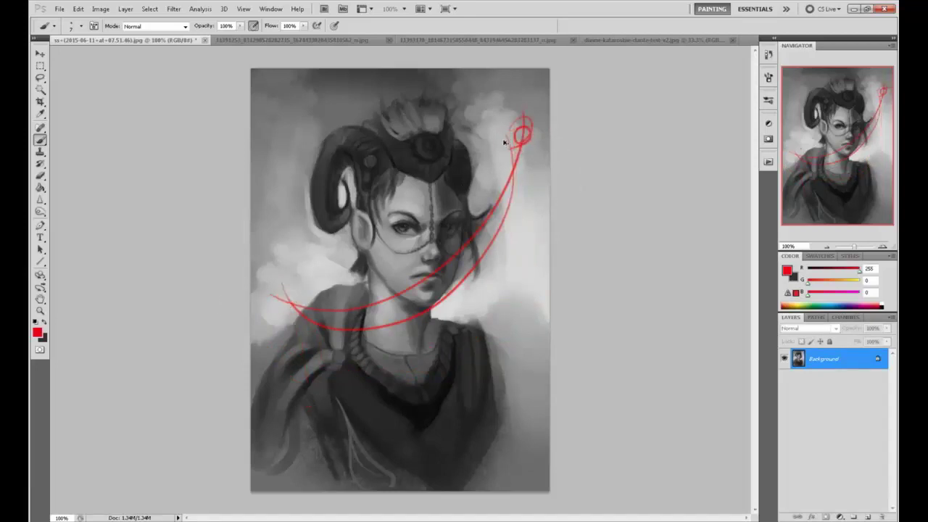
pyautogui.moveTo(497, 195); pyautogui.dragTo(265, 285)
pyautogui.moveTo(267, 287)
pyautogui.mouseDown()
pyautogui.moveTo(497, 256)
pyautogui.moveTo(502, 218)
pyautogui.mouseUp()
pyautogui.moveTo(506, 327)
pyautogui.mouseDown()
pyautogui.moveTo(514, 174)
pyautogui.moveTo(498, 131)
pyautogui.mouseUp()
pyautogui.moveTo(289, 336); pyautogui.dragTo(293, 174)
pyautogui.hotkey('ctrl', 'alt', 'z')
pyautogui.hotkey('ctrl', 'alt', 'z')
pyautogui.hotkey('ctrl', 'alt', 'z')
pyautogui.hotkey('ctrl', 'alt', 'z')
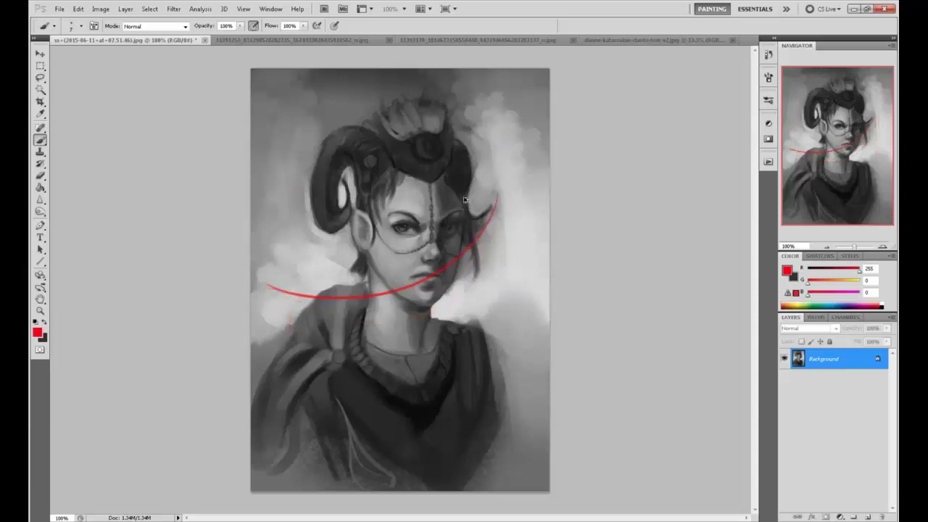
# Paint a large red arc under the face with end spirals, retrace it, then undo everything
pyautogui.moveTo(521, 197); pyautogui.dragTo(259, 230)
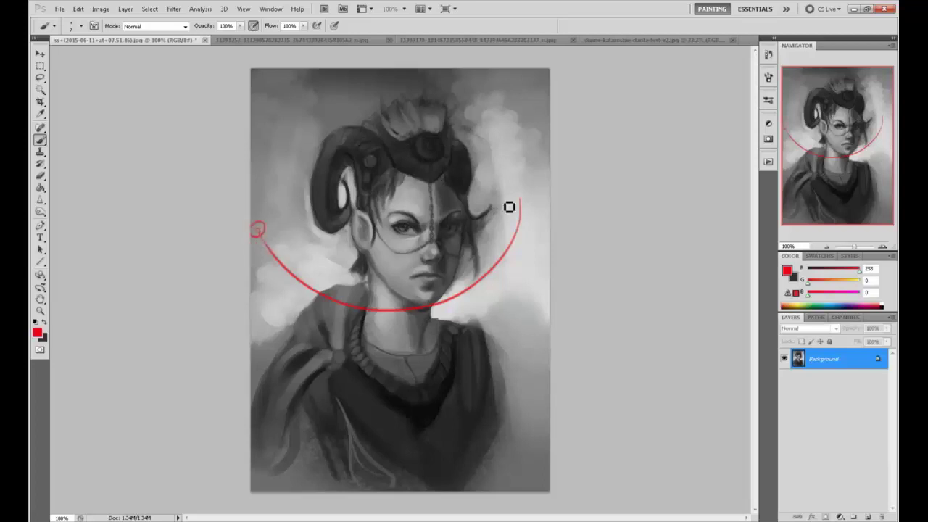
pyautogui.moveTo(510, 207)
pyautogui.mouseDown()
pyautogui.moveTo(544, 198)
pyautogui.moveTo(514, 205)
pyautogui.mouseUp()
pyautogui.moveTo(275, 239)
pyautogui.mouseDown()
pyautogui.moveTo(407, 333)
pyautogui.moveTo(522, 205)
pyautogui.mouseUp()
pyautogui.hotkey('ctrl', 'z')
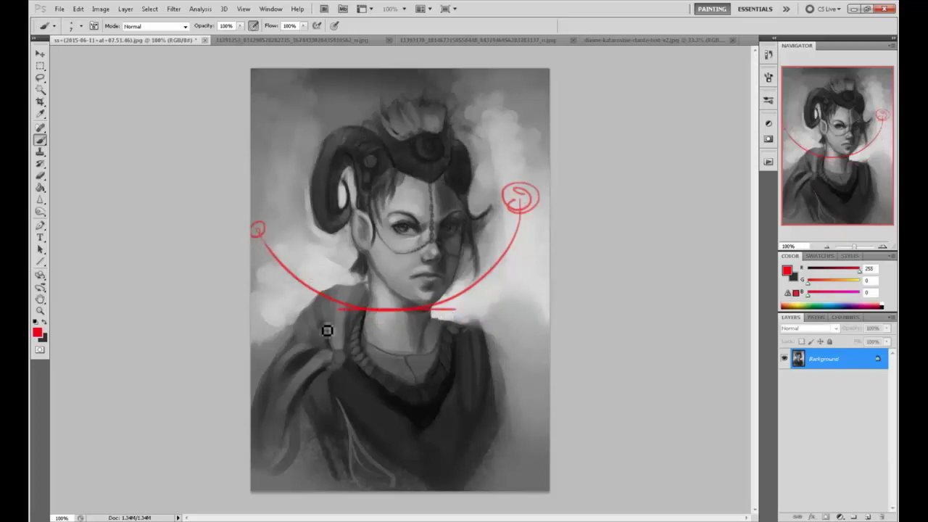
pyautogui.moveTo(431, 310); pyautogui.dragTo(509, 311)
pyautogui.hotkey('ctrl', 'z')
pyautogui.moveTo(435, 319); pyautogui.dragTo(528, 324)
pyautogui.hotkey('ctrl', 'z')
pyautogui.moveTo(430, 310); pyautogui.dragTo(516, 197)
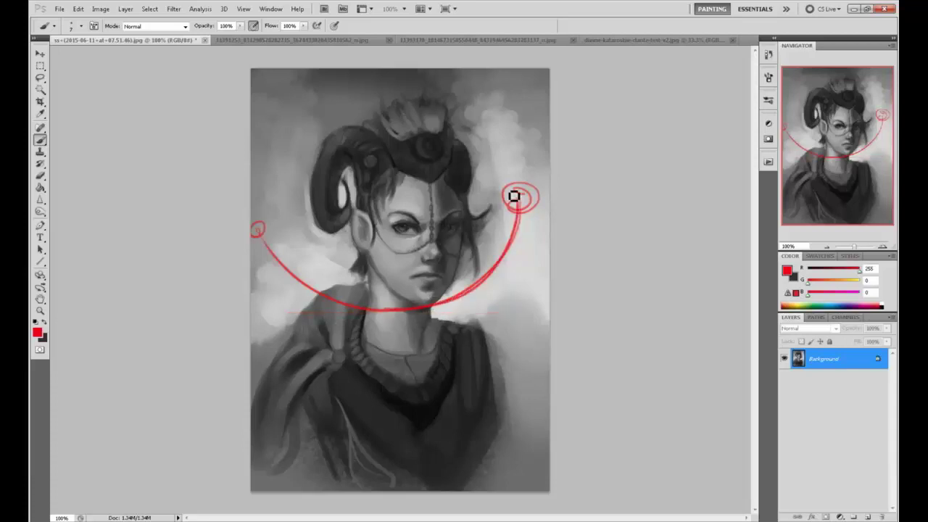
pyautogui.moveTo(322, 291); pyautogui.dragTo(255, 229)
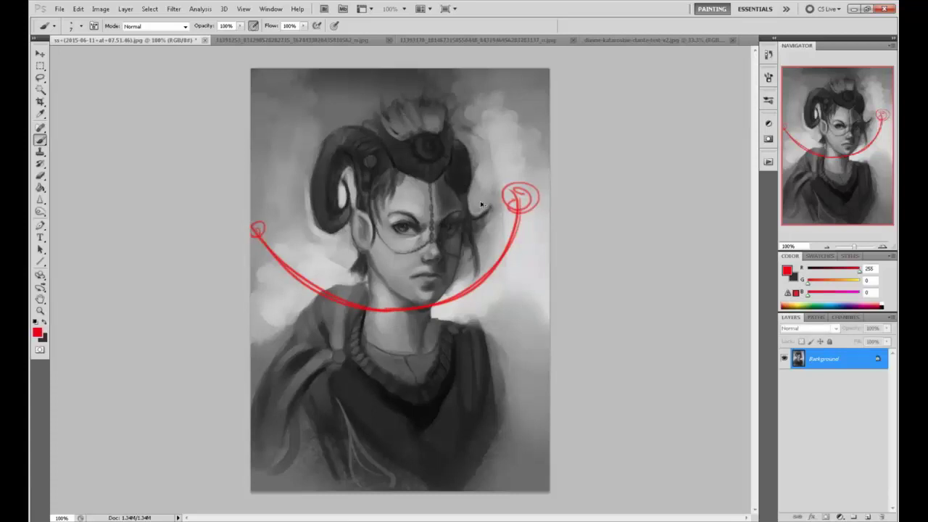
pyautogui.hotkey('ctrl', 'alt', 'z')
pyautogui.hotkey('ctrl', 'alt', 'z')
pyautogui.hotkey('ctrl', 'alt', 'z')
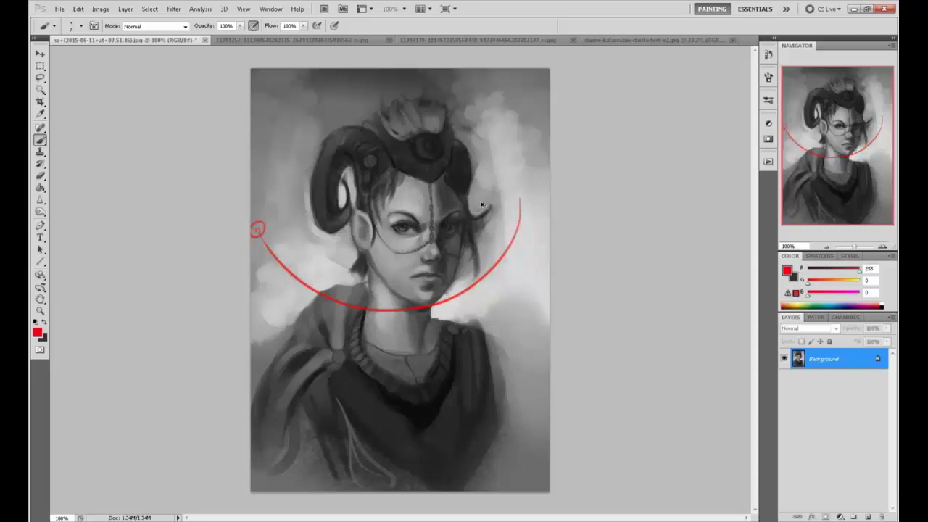
pyautogui.hotkey('ctrl', 'alt', 'z')
pyautogui.hotkey('ctrl', 'alt', 'z')
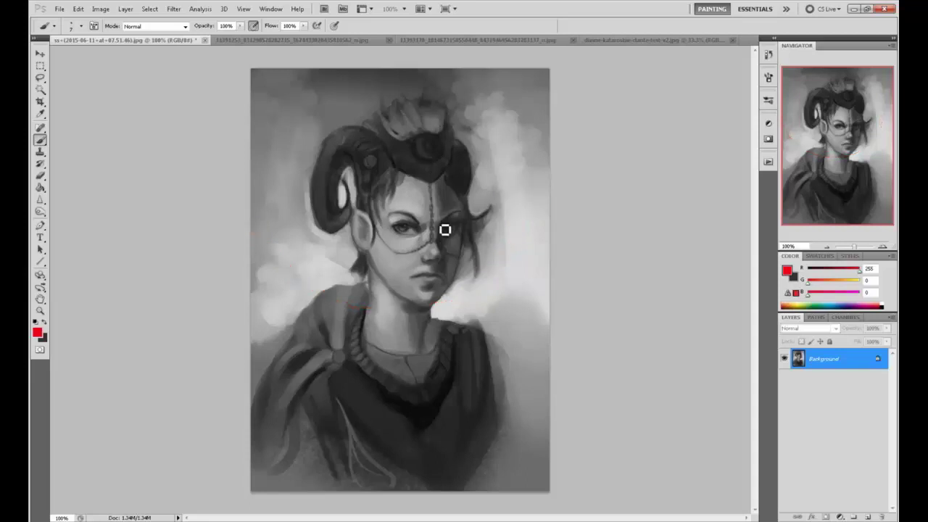
# Sketch red construction strokes on the face: an arc under the eye and a line down its right side
pyautogui.moveTo(437, 246); pyautogui.dragTo(416, 255)
pyautogui.moveTo(459, 216); pyautogui.dragTo(370, 242)
pyautogui.hotkey('ctrl', 'alt', 'z')
pyautogui.click(385, 247)
pyautogui.moveTo(438, 245)
pyautogui.mouseDown()
pyautogui.moveTo(394, 251)
pyautogui.moveTo(424, 249)
pyautogui.moveTo(386, 228)
pyautogui.moveTo(414, 248)
pyautogui.moveTo(389, 249)
pyautogui.moveTo(381, 229)
pyautogui.moveTo(393, 273)
pyautogui.moveTo(391, 198)
pyautogui.moveTo(394, 311)
pyautogui.mouseUp()
pyautogui.moveTo(455, 177); pyautogui.dragTo(458, 315)
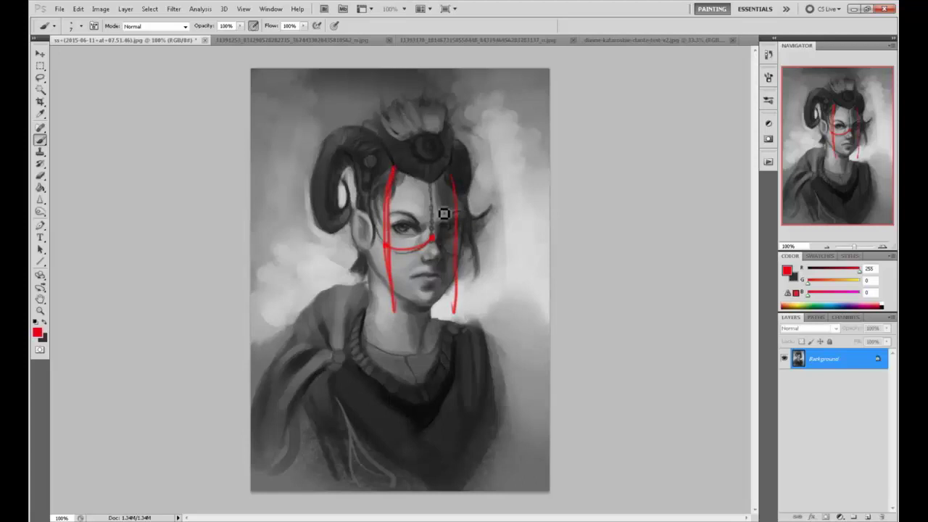
pyautogui.moveTo(403, 198); pyautogui.dragTo(408, 237)
pyautogui.moveTo(446, 203)
pyautogui.mouseDown()
pyautogui.moveTo(450, 236)
pyautogui.moveTo(468, 238)
pyautogui.moveTo(417, 243)
pyautogui.moveTo(379, 224)
pyautogui.moveTo(381, 242)
pyautogui.moveTo(463, 213)
pyautogui.mouseUp()
pyautogui.hotkey('ctrl', 'alt', 'z')
pyautogui.hotkey('ctrl', 'alt', 'z')
pyautogui.hotkey('ctrl', 'alt', 'z')
pyautogui.hotkey('ctrl', 'alt', 'z')
pyautogui.hotkey('ctrl', 'alt', 'z')
pyautogui.hotkey('ctrl', 'alt', 'z')
pyautogui.hotkey('ctrl', 'alt', 'z')
pyautogui.hotkey('ctrl', 'alt', 'z')
# Mark the eye positions and a forehead line in red, noting a 3 beside the face
pyautogui.moveTo(397, 219); pyautogui.dragTo(411, 218)
pyautogui.moveTo(367, 245); pyautogui.dragTo(366, 211)
pyautogui.moveTo(475, 287); pyautogui.dragTo(498, 334)
pyautogui.moveTo(517, 271); pyautogui.dragTo(501, 333)
pyautogui.moveTo(512, 270)
pyautogui.mouseDown()
pyautogui.moveTo(531, 284)
pyautogui.moveTo(542, 315)
pyautogui.mouseUp()
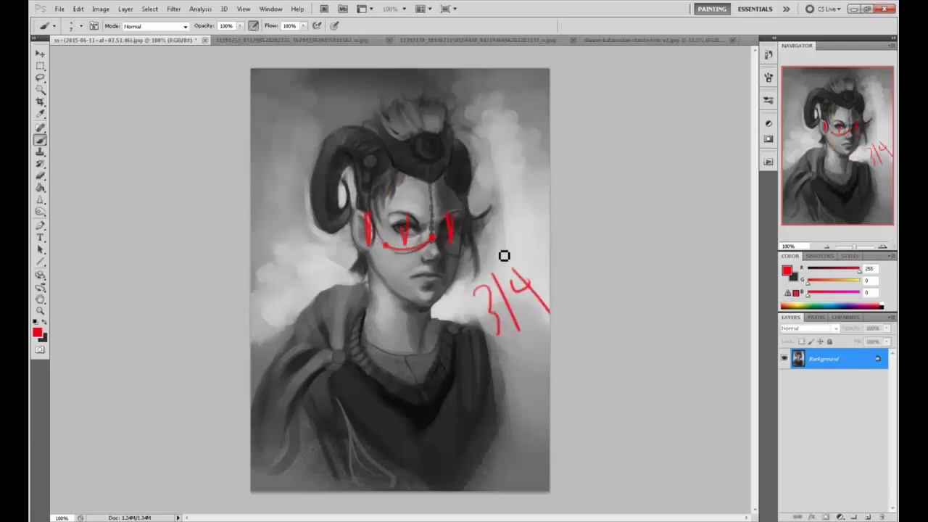
pyautogui.hotkey('ctrl', 'alt', 'z')
pyautogui.hotkey('ctrl', 'alt', 'z')
pyautogui.hotkey('ctrl', 'alt', 'z')
pyautogui.hotkey('ctrl', 'alt', 'z')
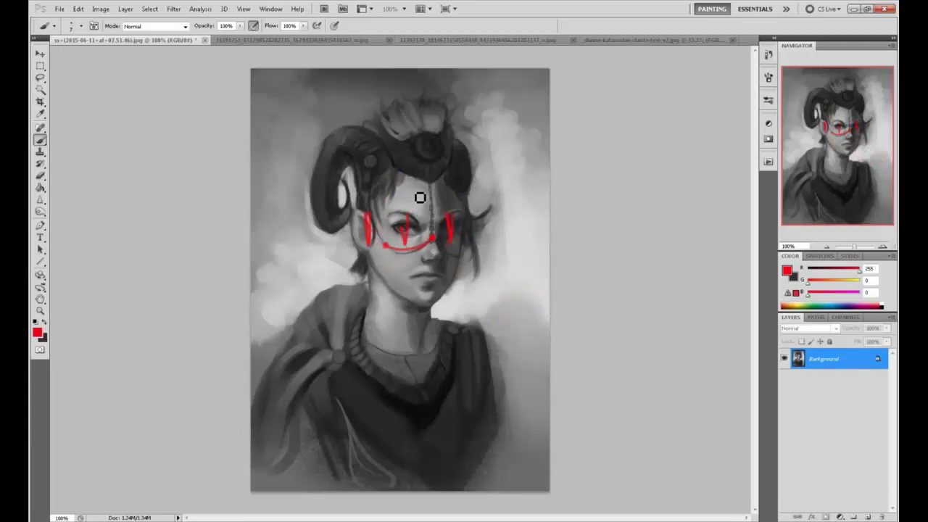
pyautogui.moveTo(385, 280)
pyautogui.mouseDown()
pyautogui.moveTo(397, 196)
pyautogui.moveTo(399, 300)
pyautogui.mouseUp()
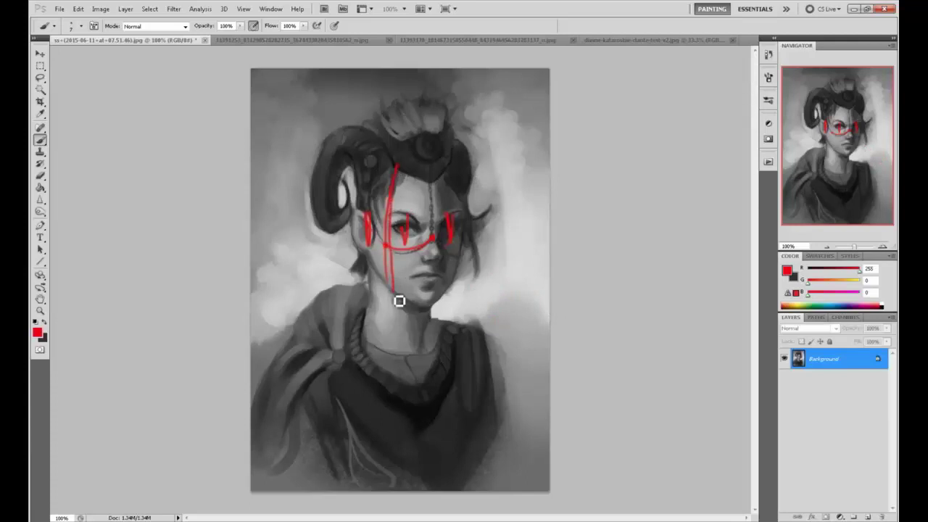
pyautogui.moveTo(361, 169)
pyautogui.mouseDown()
pyautogui.moveTo(394, 188)
pyautogui.moveTo(462, 187)
pyautogui.moveTo(468, 290)
pyautogui.moveTo(410, 305)
pyautogui.moveTo(398, 297)
pyautogui.moveTo(366, 176)
pyautogui.moveTo(447, 162)
pyautogui.moveTo(459, 179)
pyautogui.mouseUp()
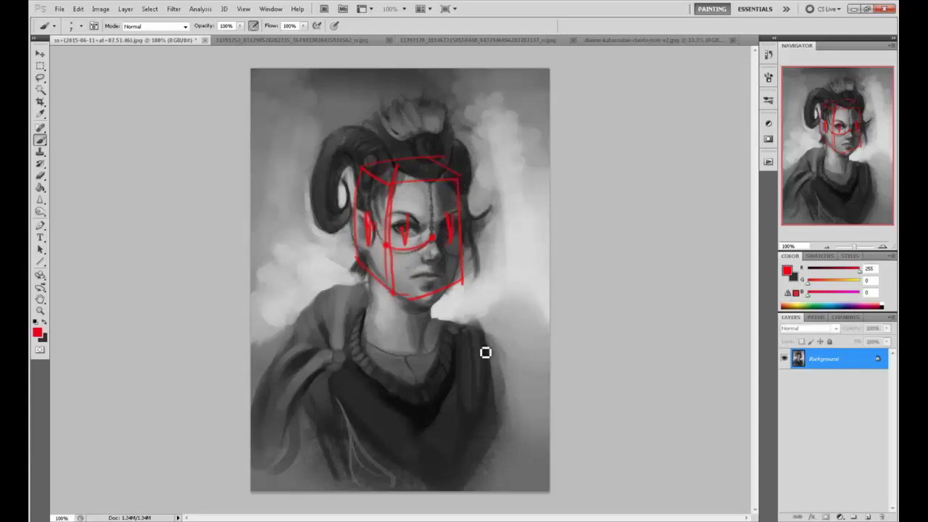
# Draw red guide curves from the right shoulder across the chest down to the canvas bottom
pyautogui.moveTo(485, 352)
pyautogui.mouseDown()
pyautogui.moveTo(512, 333)
pyautogui.moveTo(544, 381)
pyautogui.moveTo(420, 375)
pyautogui.moveTo(396, 387)
pyautogui.moveTo(358, 418)
pyautogui.moveTo(337, 485)
pyautogui.mouseUp()
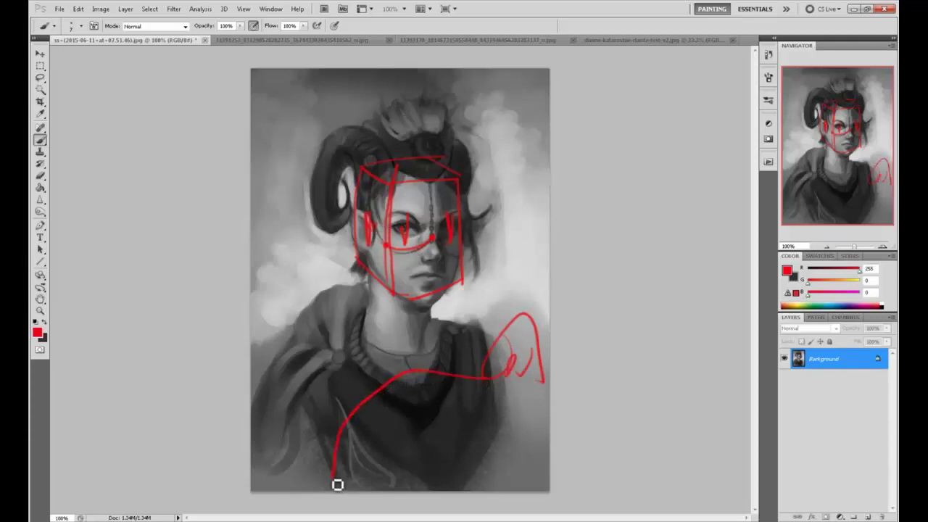
pyautogui.moveTo(345, 408); pyautogui.dragTo(336, 509)
pyautogui.moveTo(525, 316)
pyautogui.mouseDown()
pyautogui.moveTo(387, 390)
pyautogui.moveTo(337, 503)
pyautogui.mouseUp()
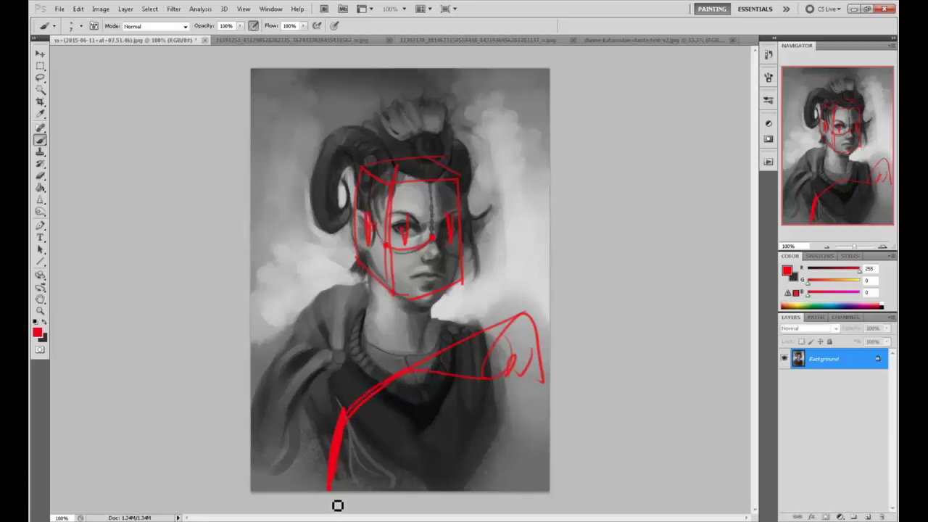
# Undo the last red chest stroke and switch the foreground colour to bright cyan
pyautogui.hotkey('ctrl', 'z')
pyautogui.click(787, 271)
pyautogui.click(617, 182)
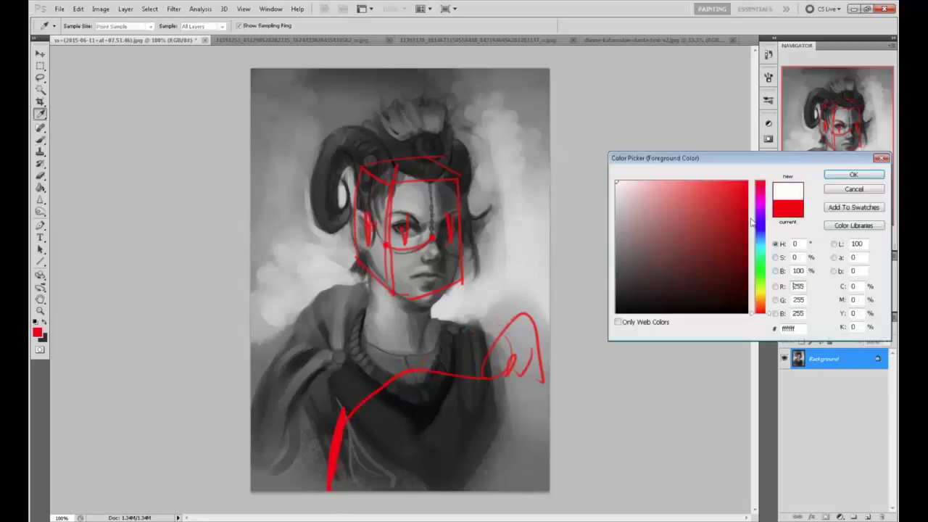
pyautogui.click(762, 251)
pyautogui.moveTo(739, 190); pyautogui.dragTo(843, 161)
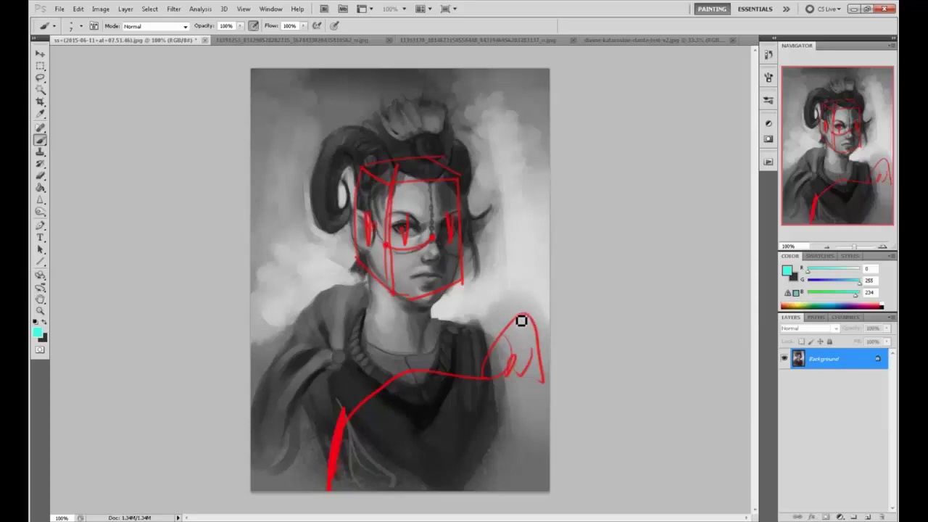
# Draw a cyan guide line from the shoulder across the chest, curving down to the bottom edge
pyautogui.moveTo(522, 319); pyautogui.dragTo(411, 379)
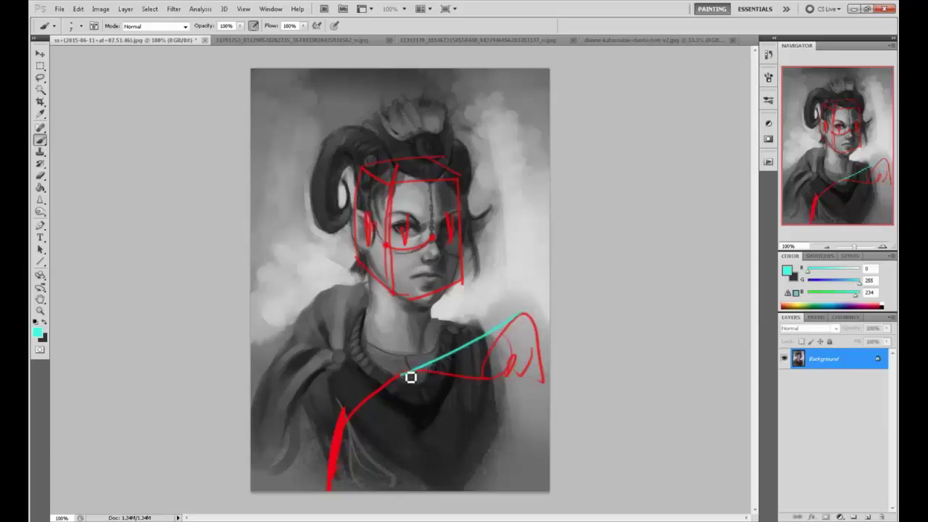
pyautogui.click(405, 373)
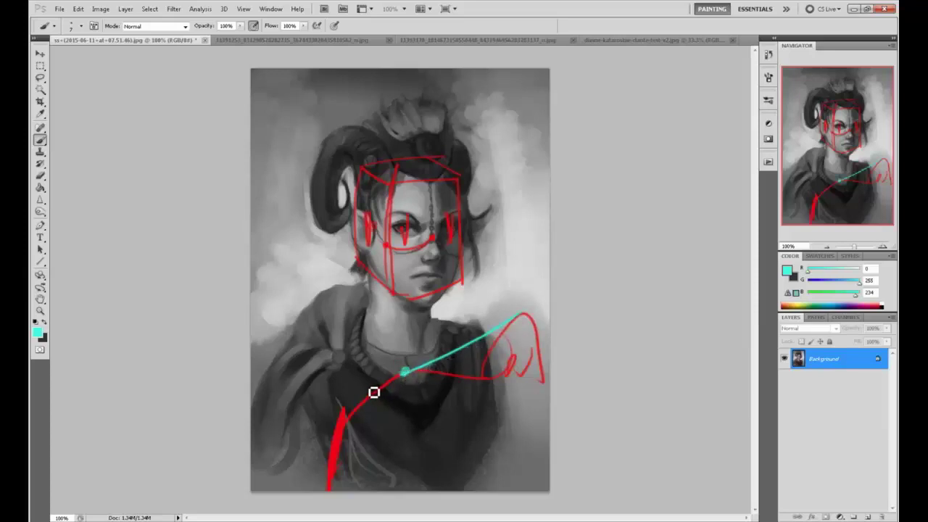
pyautogui.keyDown('shift'); pyautogui.click(519, 313); pyautogui.keyUp('shift')
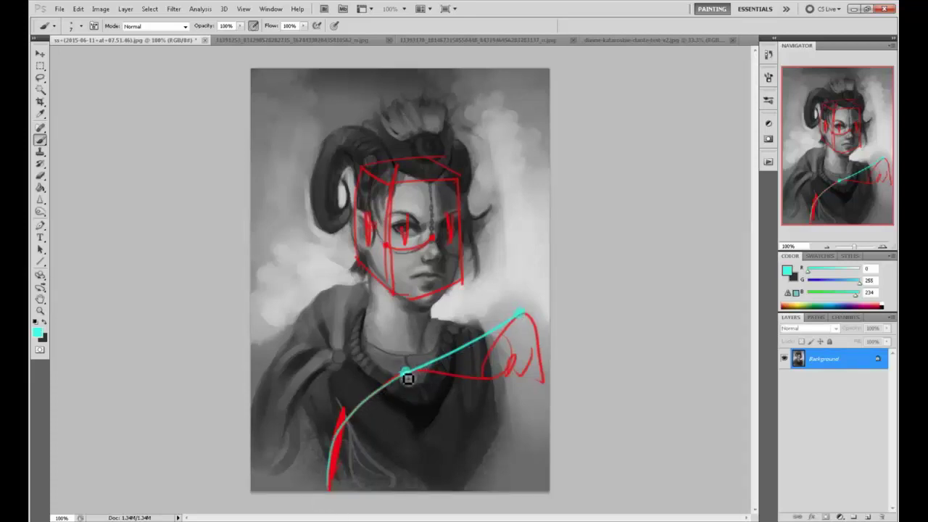
pyautogui.moveTo(406, 373); pyautogui.dragTo(330, 485)
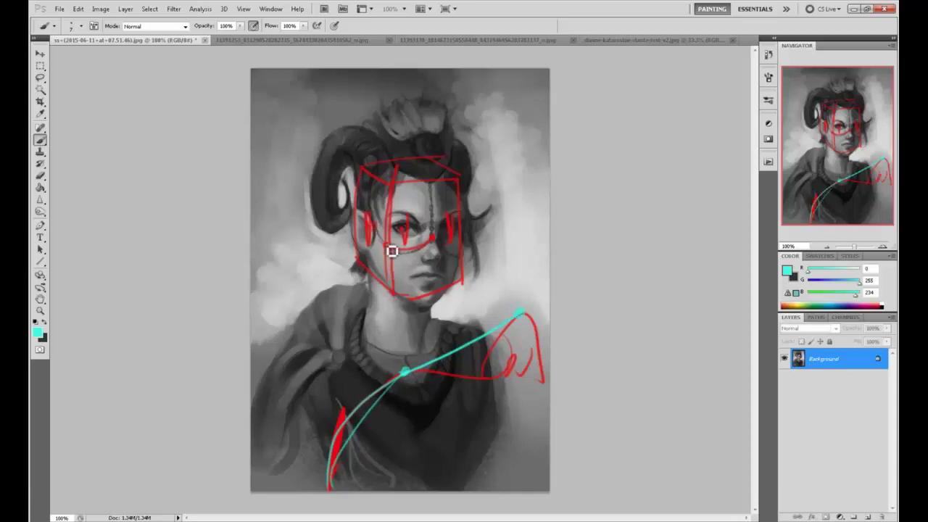
# Paint a cyan arc over the top of the head, hatching along its upper-right part
pyautogui.moveTo(386, 243); pyautogui.dragTo(376, 221)
pyautogui.moveTo(366, 101)
pyautogui.mouseDown()
pyautogui.moveTo(530, 100)
pyautogui.moveTo(543, 73)
pyautogui.mouseUp()
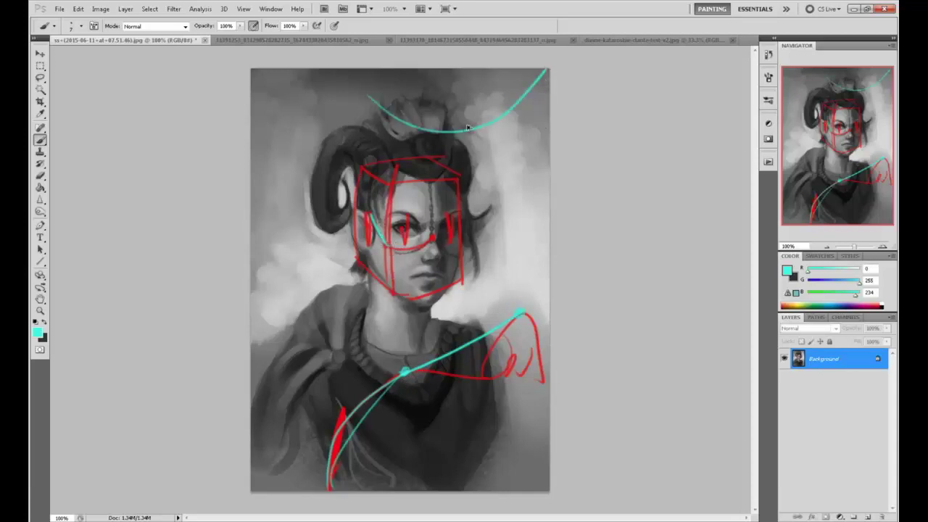
pyautogui.hotkey('ctrl', 'z')
pyautogui.moveTo(371, 104)
pyautogui.mouseDown()
pyautogui.moveTo(453, 136)
pyautogui.moveTo(503, 105)
pyautogui.moveTo(476, 129)
pyautogui.moveTo(397, 143)
pyautogui.moveTo(341, 118)
pyautogui.moveTo(309, 75)
pyautogui.mouseUp()
pyautogui.hotkey('ctrl', 'z')
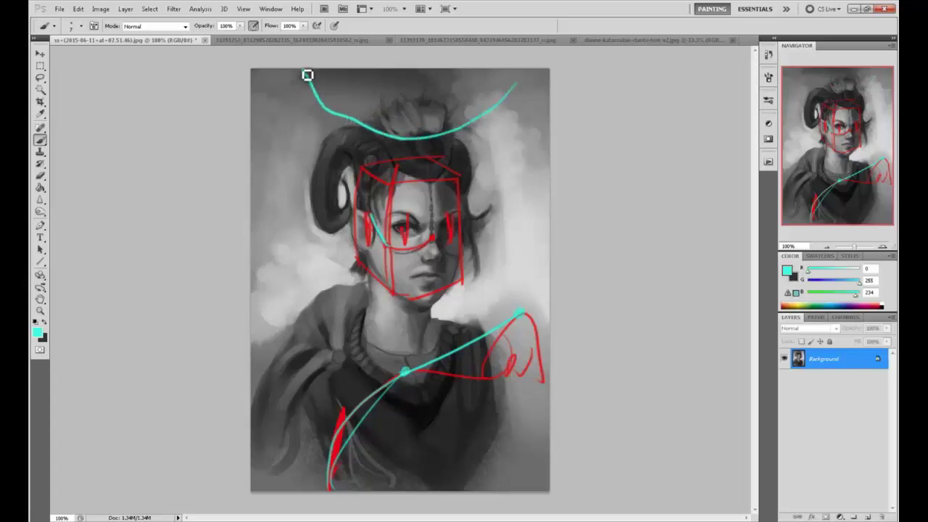
pyautogui.hotkey('ctrl', 'z')
pyautogui.moveTo(536, 85)
pyautogui.mouseDown()
pyautogui.moveTo(433, 138)
pyautogui.moveTo(393, 133)
pyautogui.moveTo(352, 110)
pyautogui.moveTo(326, 69)
pyautogui.mouseUp()
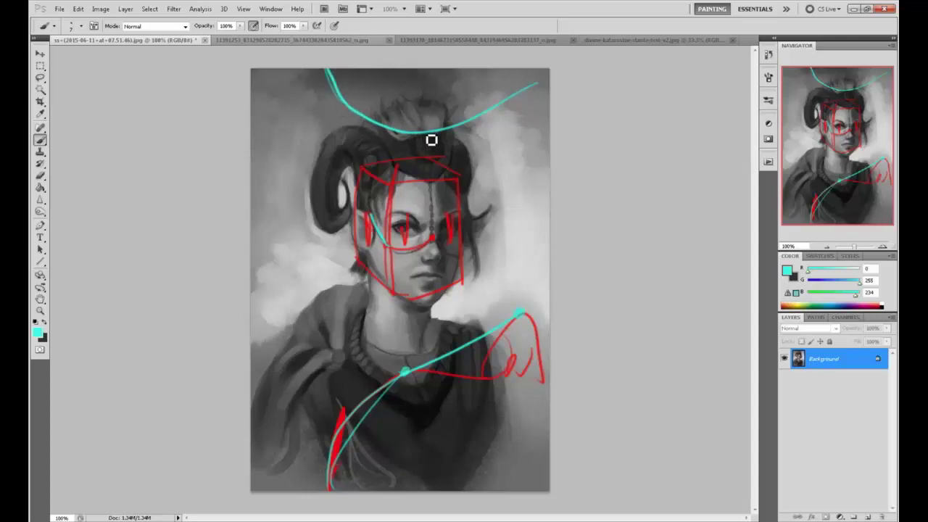
pyautogui.moveTo(451, 141)
pyautogui.mouseDown()
pyautogui.moveTo(530, 112)
pyautogui.moveTo(542, 96)
pyautogui.mouseUp()
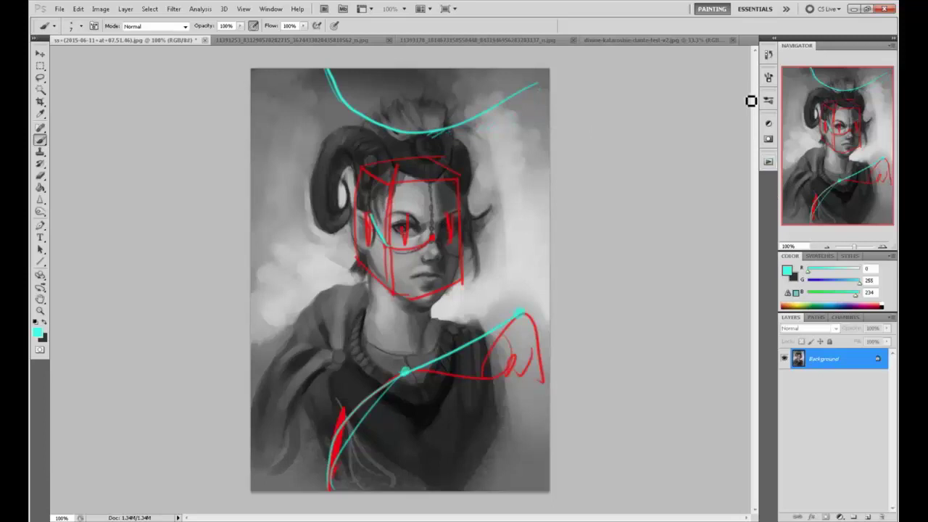
pyautogui.click(767, 55)
# Revert to the earlier Delete Layer history state to clear all guides, then pick a large soft brush
pyautogui.scroll(15, 701, 181)
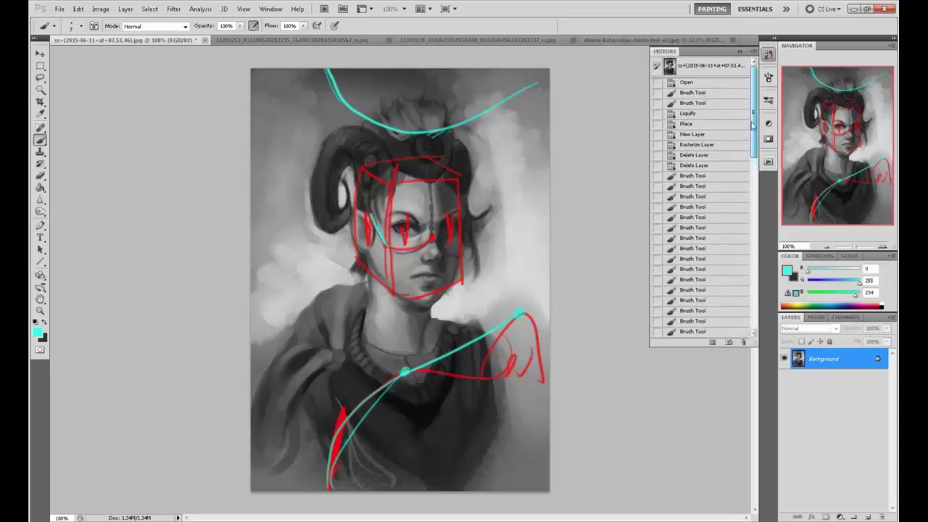
pyautogui.click(693, 165)
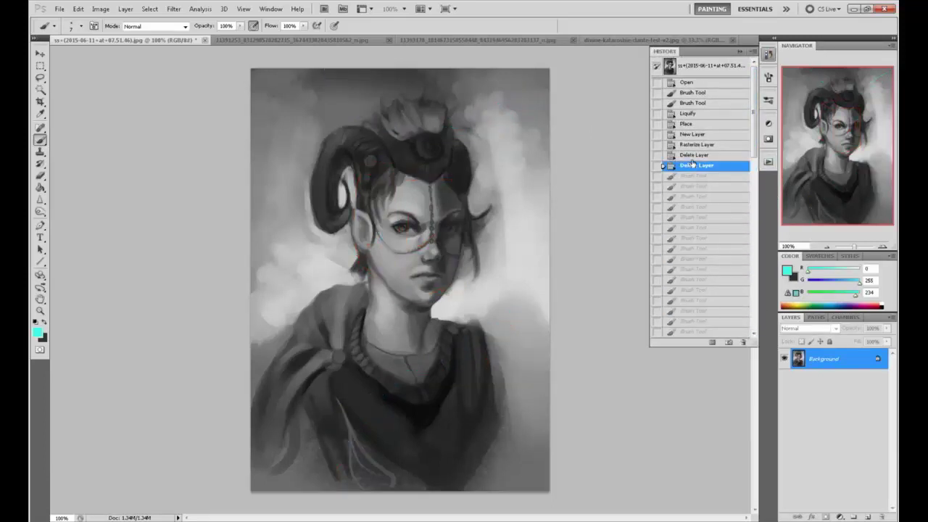
pyautogui.click(740, 53)
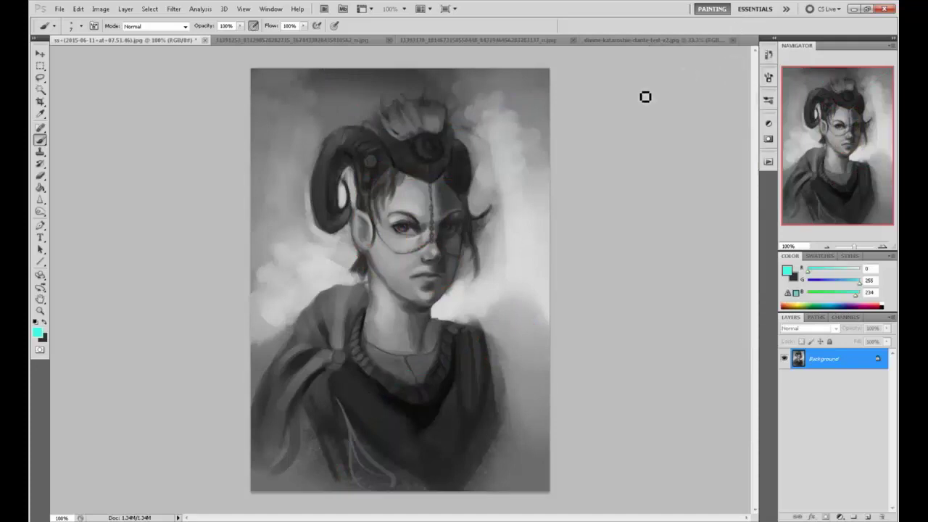
pyautogui.rightClick(468, 254)
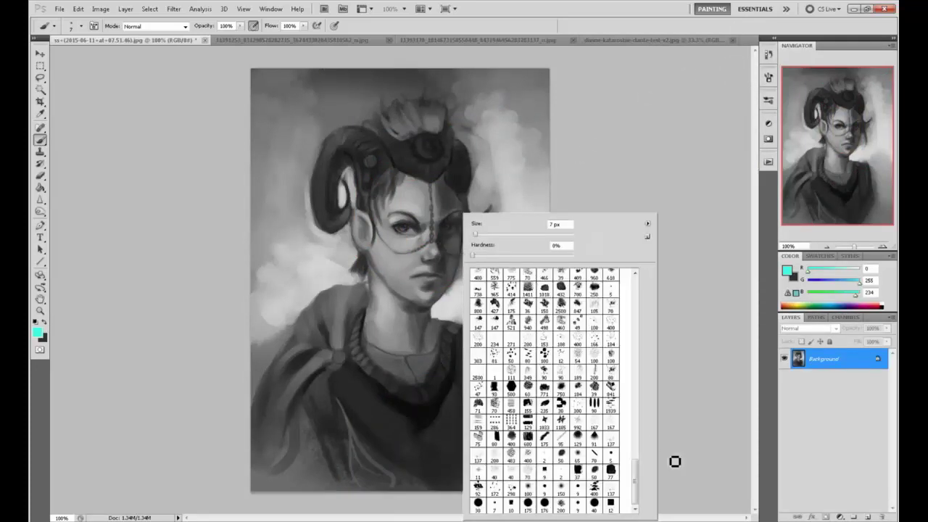
pyautogui.doubleClick(577, 456)
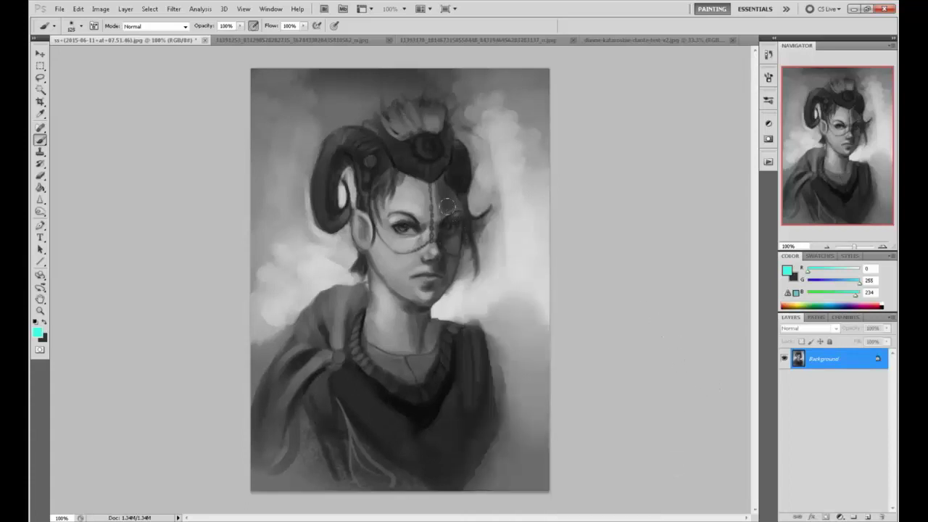
# Sample greys from the face and hair, set brush opacity to 59% and size to 300
pyautogui.keyDown('alt'); pyautogui.click(456, 241); pyautogui.keyUp('alt')
pyautogui.keyDown('alt'); pyautogui.click(437, 267); pyautogui.keyUp('alt')
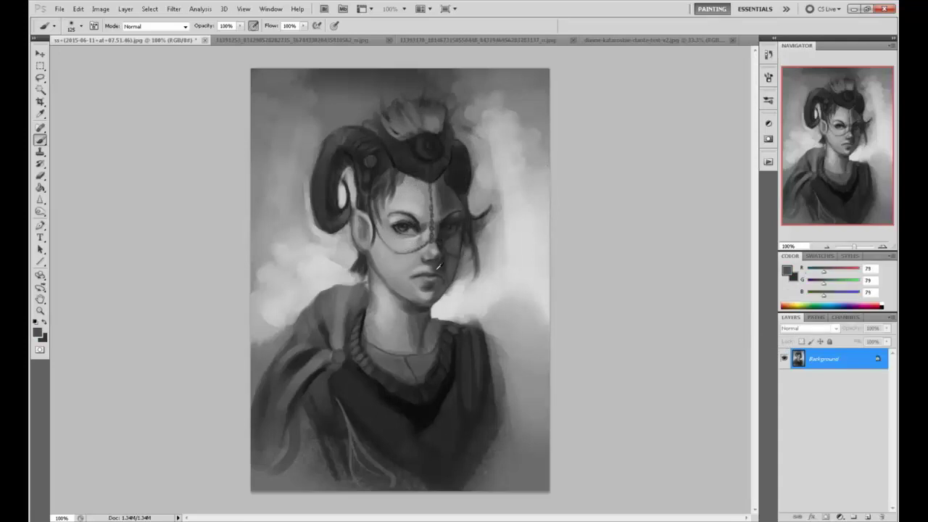
pyautogui.keyDown('alt'); pyautogui.click(406, 240); pyautogui.keyUp('alt')
pyautogui.keyDown('alt'); pyautogui.click(402, 240); pyautogui.keyUp('alt')
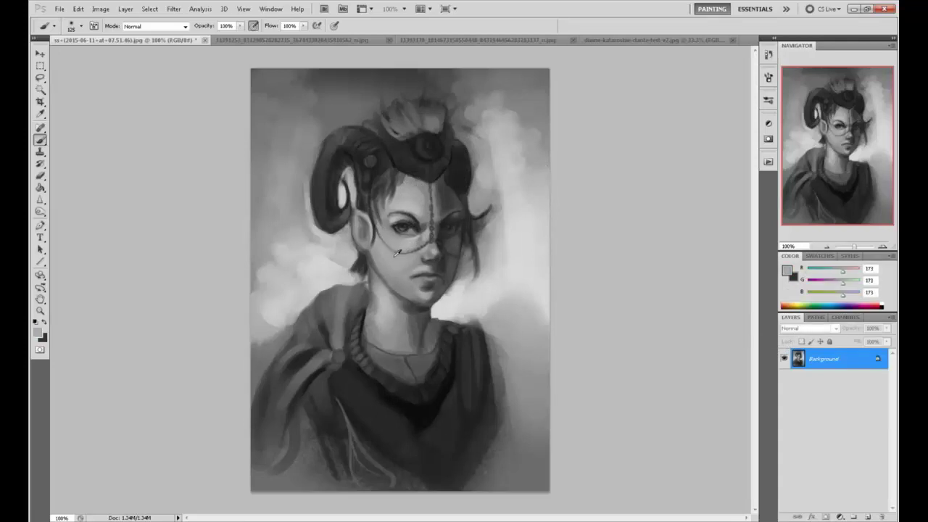
pyautogui.keyDown('alt'); pyautogui.click(425, 236); pyautogui.keyUp('alt')
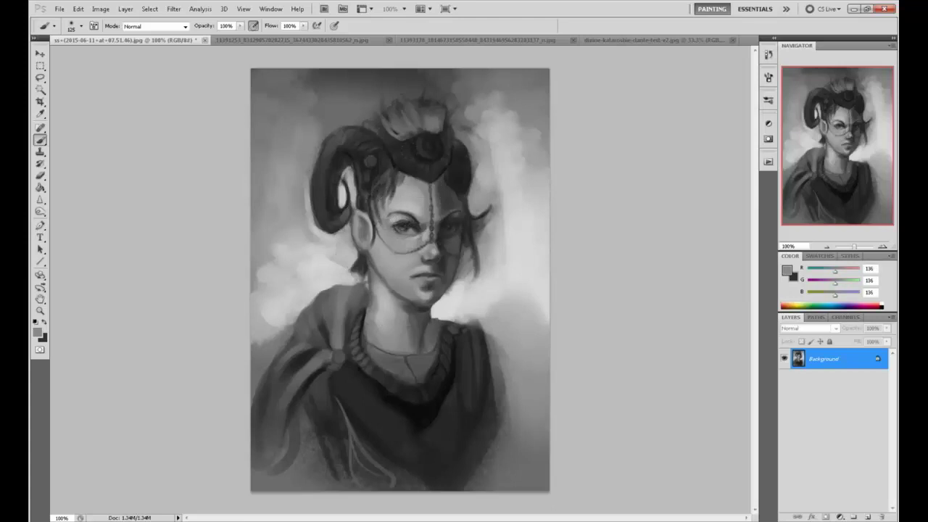
pyautogui.moveTo(240, 25); pyautogui.dragTo(217, 34)
pyautogui.keyDown('alt'); pyautogui.click(437, 168); pyautogui.keyUp('alt')
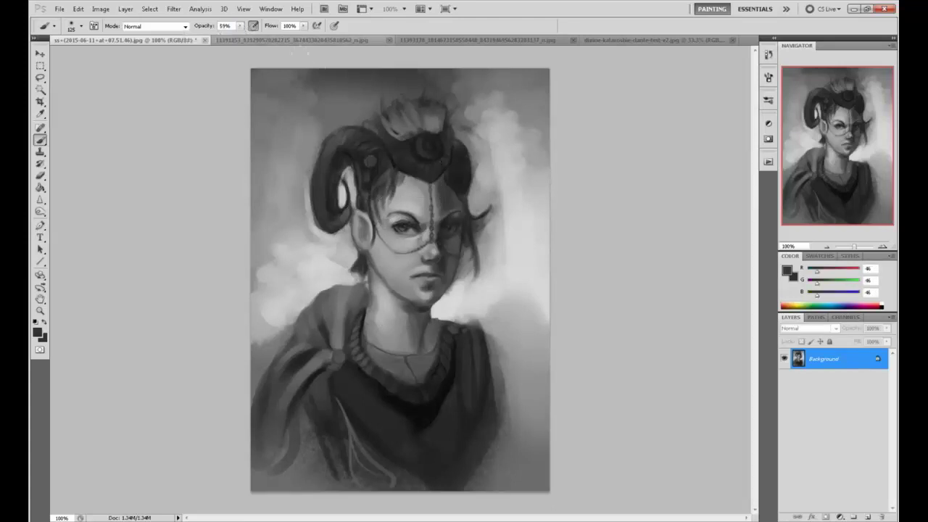
pyautogui.press(']')
pyautogui.press(']')
pyautogui.press(']')
pyautogui.press(']')
# Paint soft dark grey over the bright clouds around the head, cheek and neck
pyautogui.moveTo(412, 238)
pyautogui.mouseDown()
pyautogui.moveTo(405, 195)
pyautogui.moveTo(394, 353)
pyautogui.mouseUp()
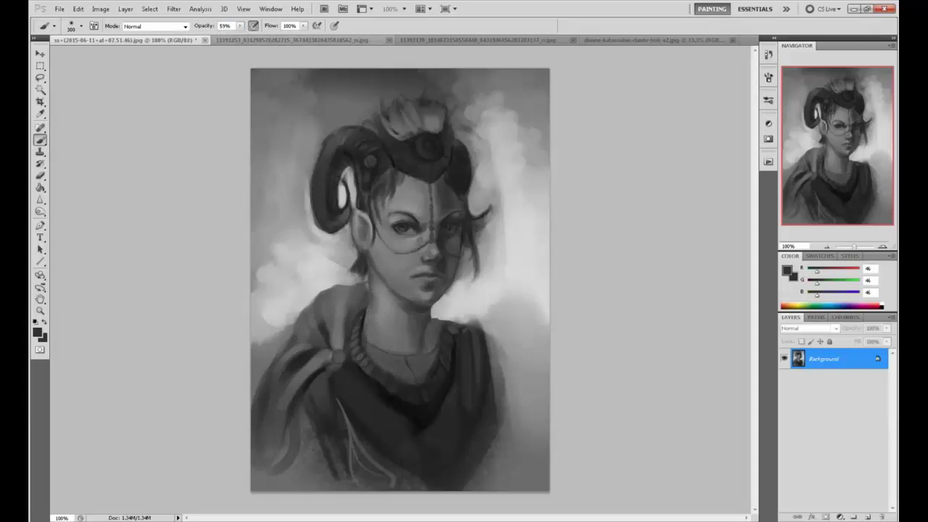
pyautogui.moveTo(493, 326)
pyautogui.mouseDown()
pyautogui.moveTo(508, 261)
pyautogui.moveTo(500, 101)
pyautogui.mouseUp()
pyautogui.moveTo(526, 290); pyautogui.dragTo(529, 464)
pyautogui.moveTo(305, 362)
pyautogui.mouseDown()
pyautogui.moveTo(298, 210)
pyautogui.moveTo(311, 138)
pyautogui.moveTo(290, 94)
pyautogui.mouseUp()
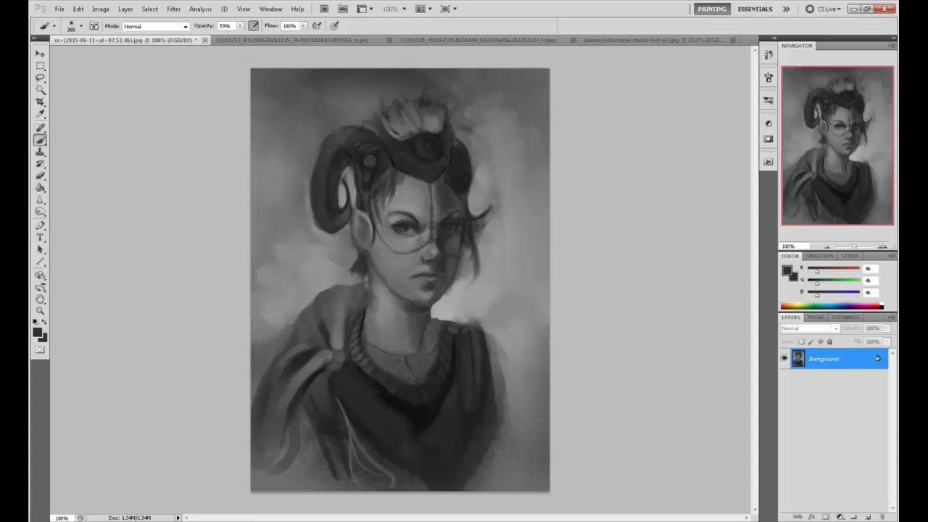
pyautogui.moveTo(439, 319); pyautogui.dragTo(500, 258)
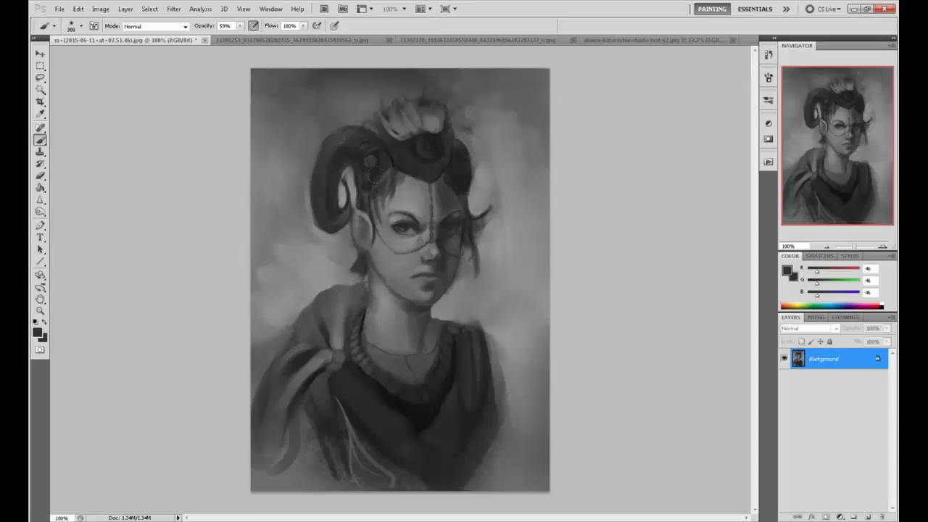
pyautogui.click(174, 11)
# In Liquify, warp around the eye with a size-151 brush, then push the right eye at size 40
pyautogui.click(190, 74)
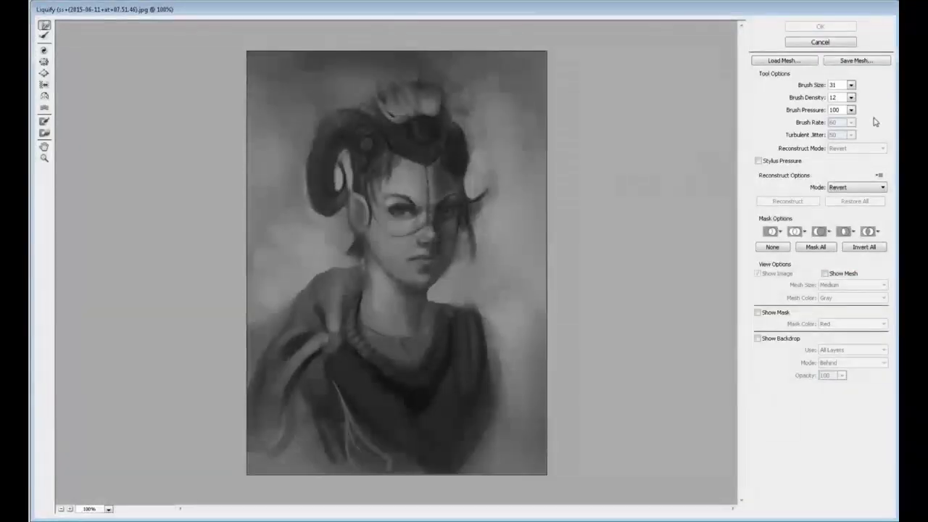
pyautogui.click(850, 85)
pyautogui.moveTo(802, 104); pyautogui.dragTo(806, 103)
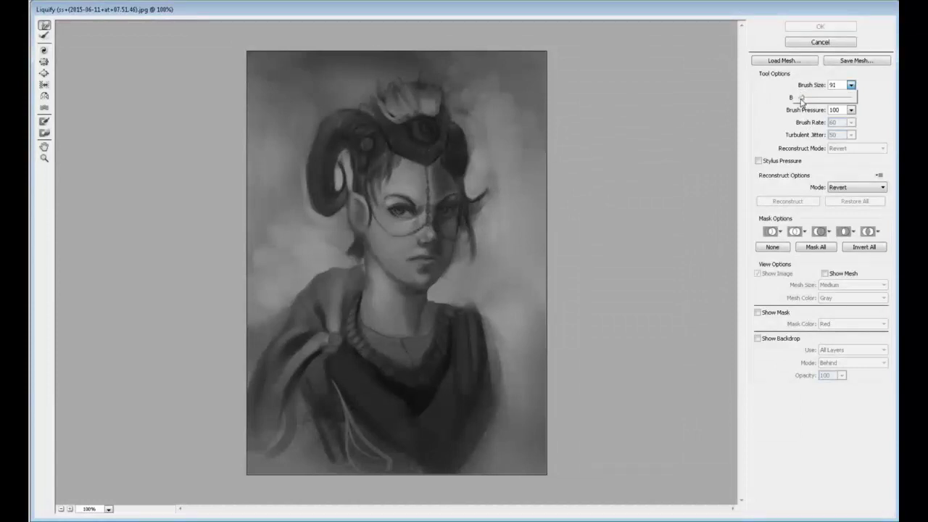
pyautogui.click(418, 206)
pyautogui.moveTo(418, 206)
pyautogui.mouseDown()
pyautogui.moveTo(465, 169)
pyautogui.moveTo(439, 206)
pyautogui.moveTo(460, 185)
pyautogui.moveTo(450, 185)
pyautogui.moveTo(440, 199)
pyautogui.moveTo(457, 184)
pyautogui.moveTo(459, 195)
pyautogui.moveTo(453, 186)
pyautogui.moveTo(460, 193)
pyautogui.moveTo(418, 201)
pyautogui.moveTo(419, 219)
pyautogui.moveTo(384, 189)
pyautogui.mouseUp()
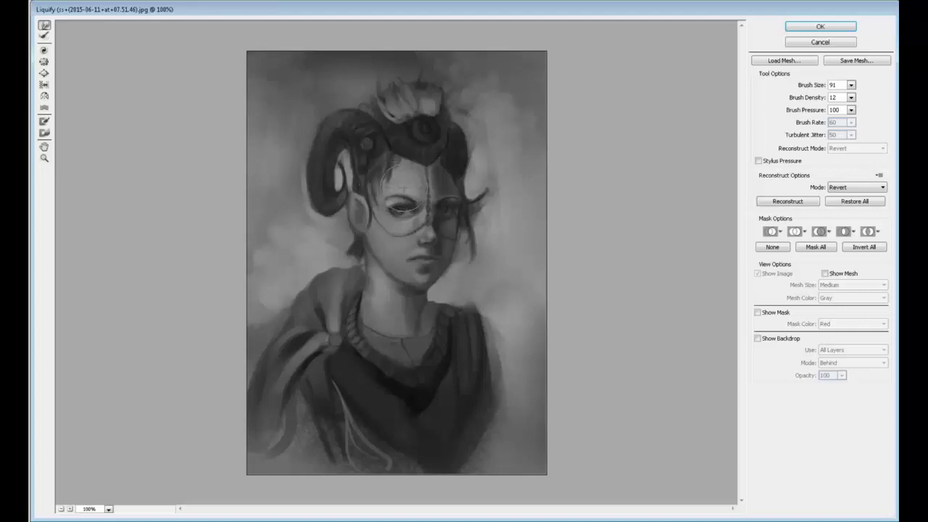
pyautogui.click(851, 86)
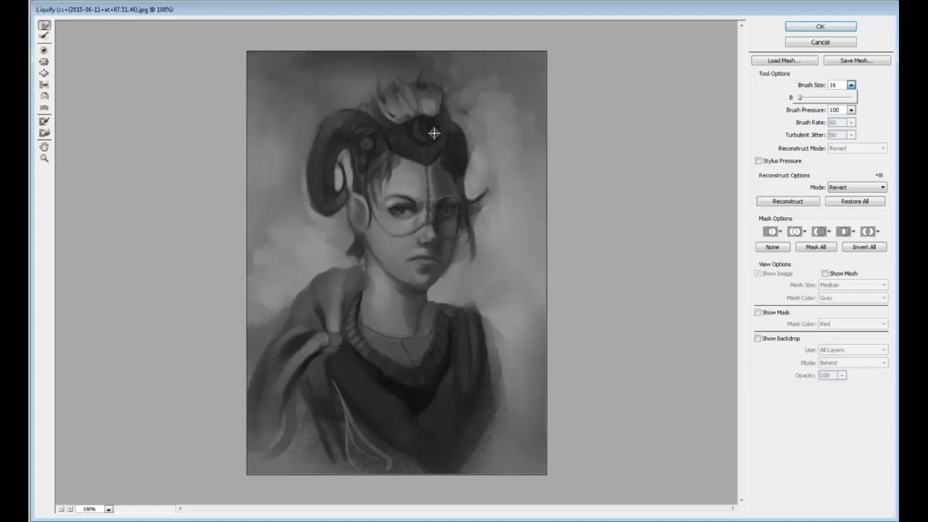
pyautogui.write('40')
pyautogui.press('Return')
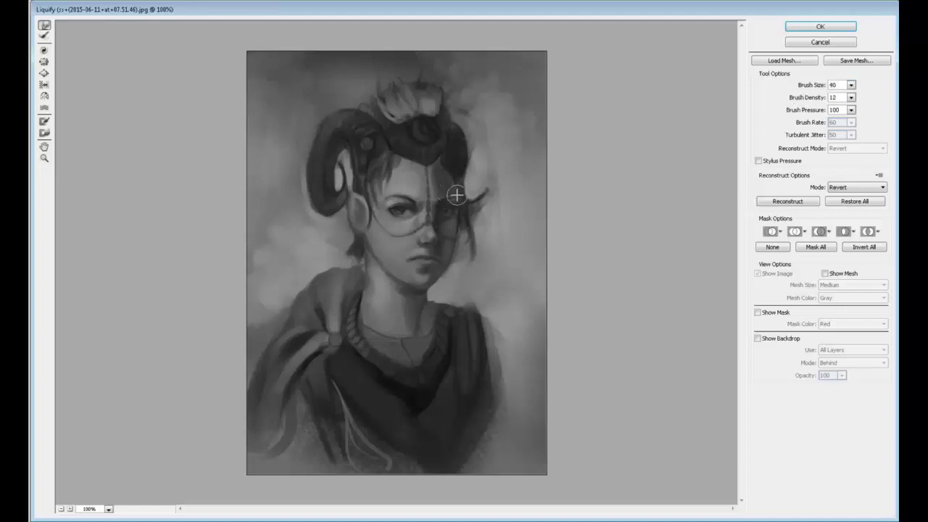
pyautogui.moveTo(459, 200)
pyautogui.mouseDown()
pyautogui.moveTo(452, 186)
pyautogui.moveTo(447, 195)
pyautogui.moveTo(452, 184)
pyautogui.moveTo(462, 200)
pyautogui.mouseUp()
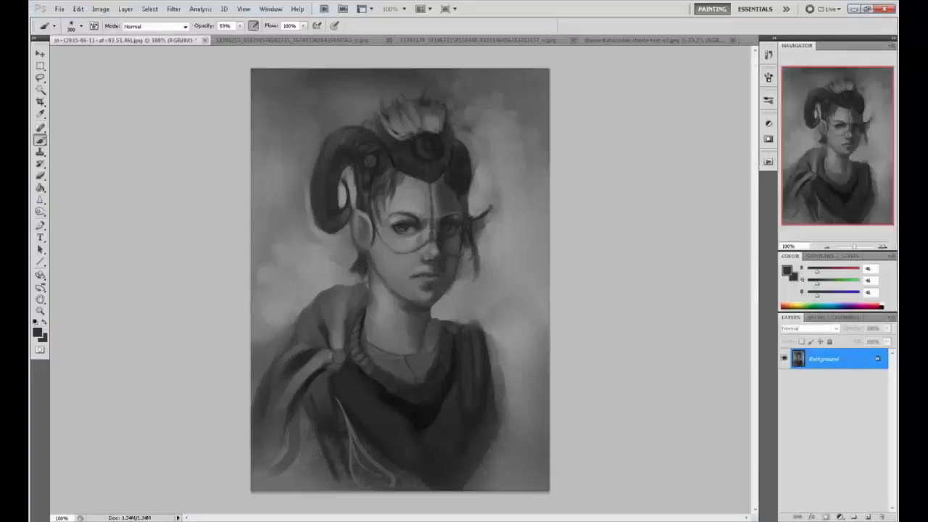
# Reopen Liquify, make a small size-57 warp at the eye, and apply it to the painting
pyautogui.click(174, 9)
pyautogui.click(190, 69)
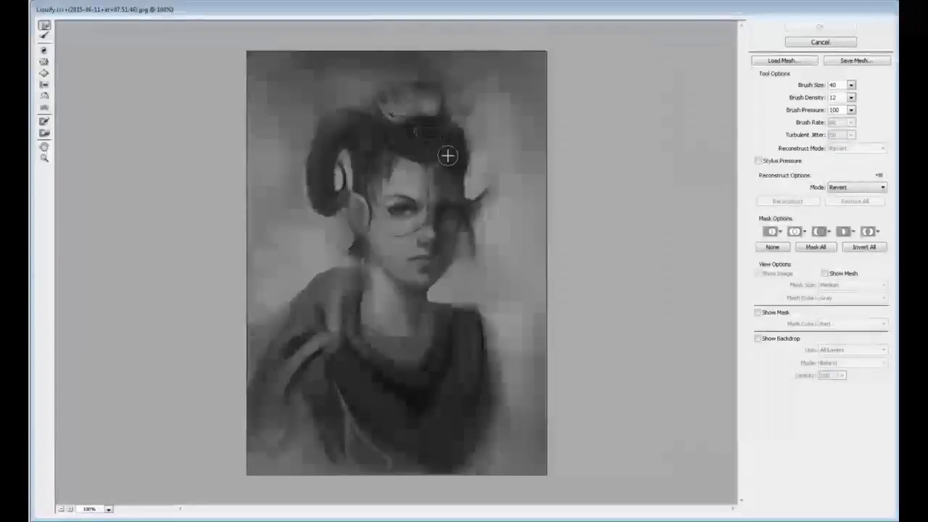
pyautogui.click(851, 85)
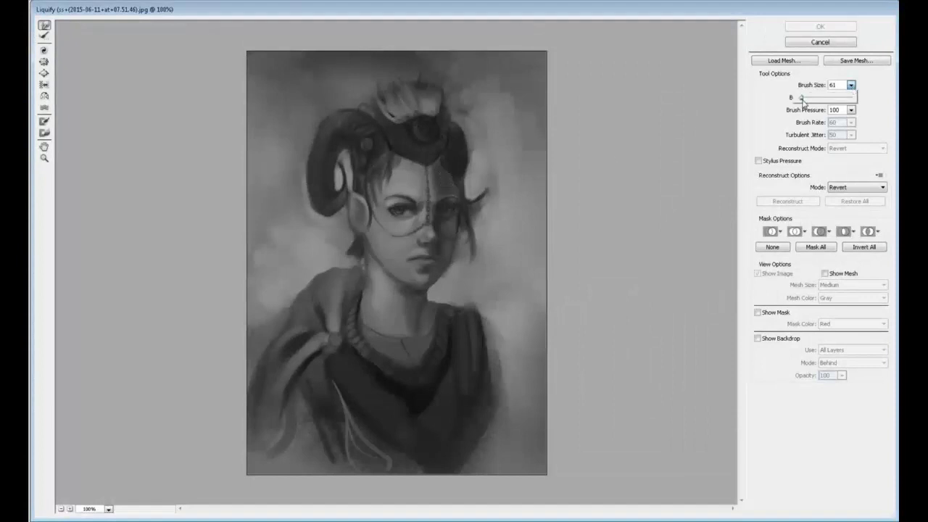
pyautogui.press(']')
pyautogui.press(']')
pyautogui.press(']')
pyautogui.press(']')
pyautogui.press(']')
pyautogui.press(']')
pyautogui.press(']')
pyautogui.press(']')
pyautogui.press(']')
pyautogui.press(']')
pyautogui.press(']')
pyautogui.press(']')
pyautogui.press(']')
pyautogui.click(414, 205)
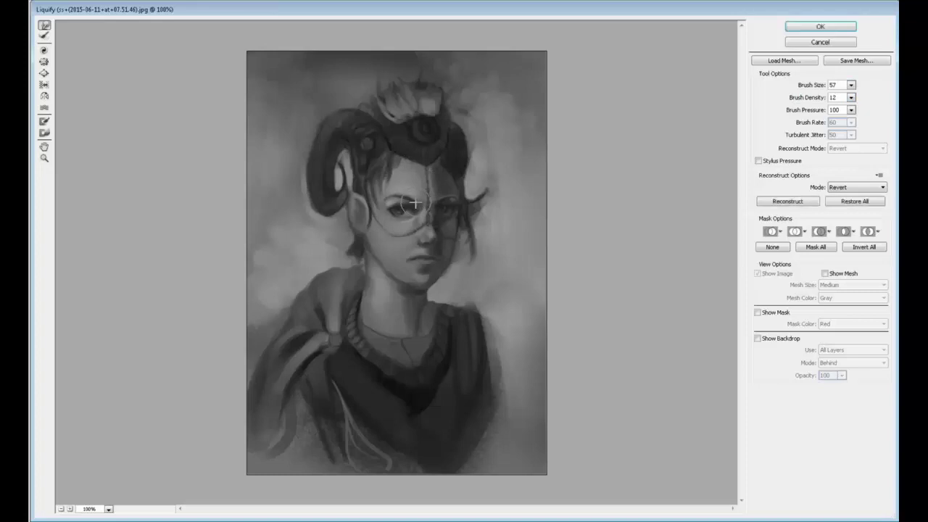
pyautogui.click(801, 26)
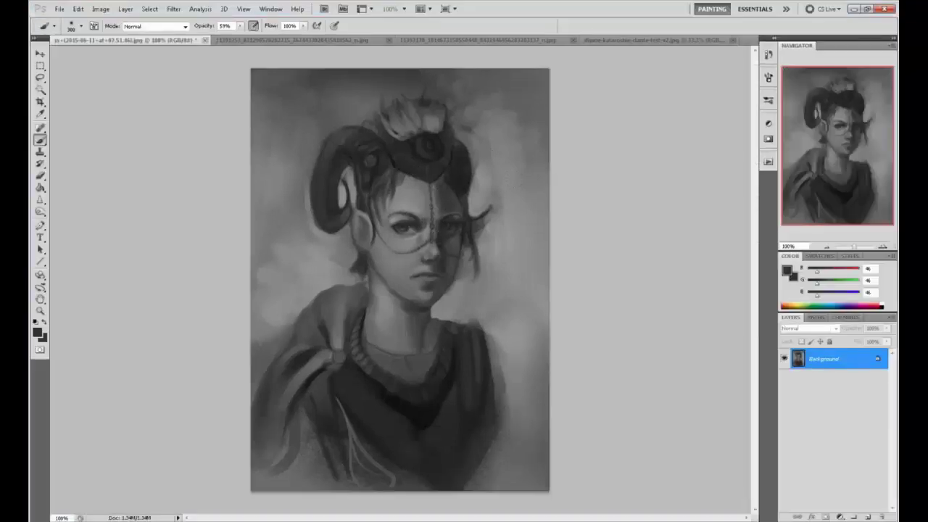
pyautogui.click(769, 55)
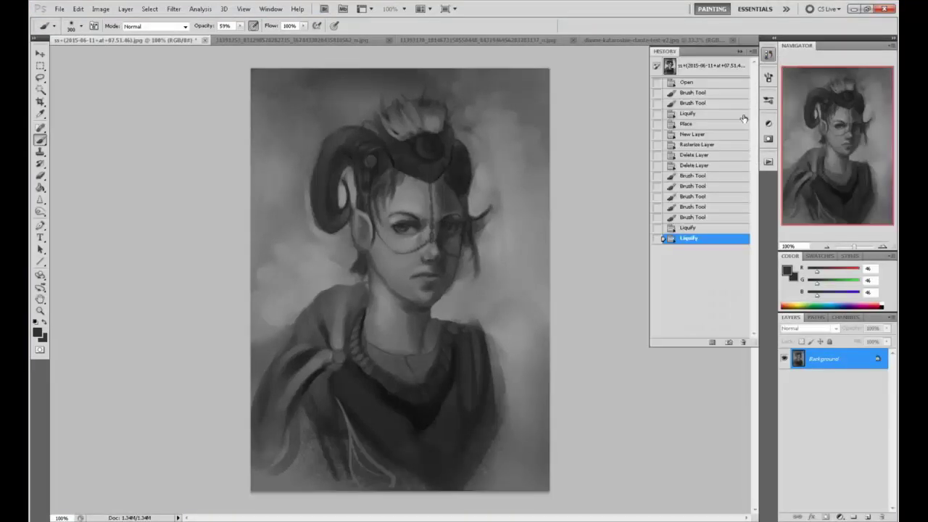
pyautogui.click(689, 219)
pyautogui.click(694, 238)
pyautogui.click(694, 219)
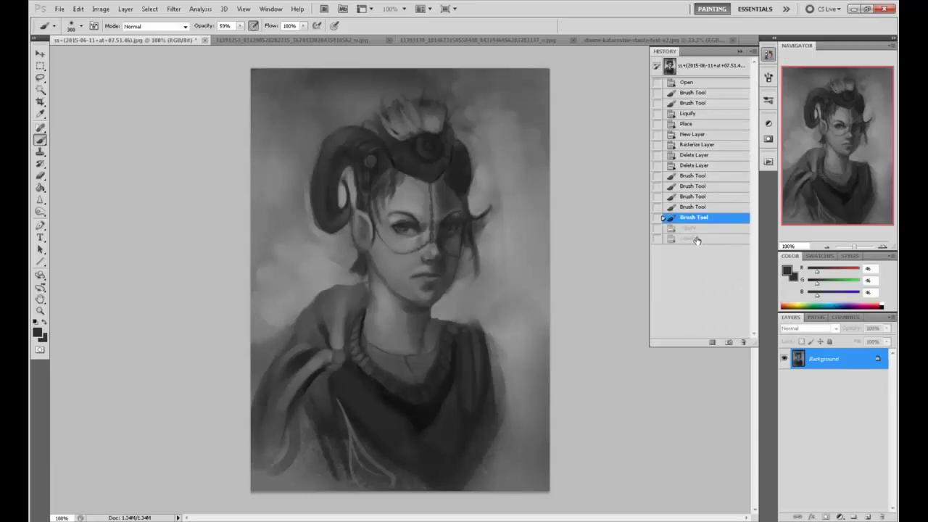
pyautogui.click(698, 239)
pyautogui.hotkey('ctrl', 'alt', 'z')
pyautogui.hotkey('ctrl', 'alt', 'z')
pyautogui.hotkey('ctrl', 'alt', 'z')
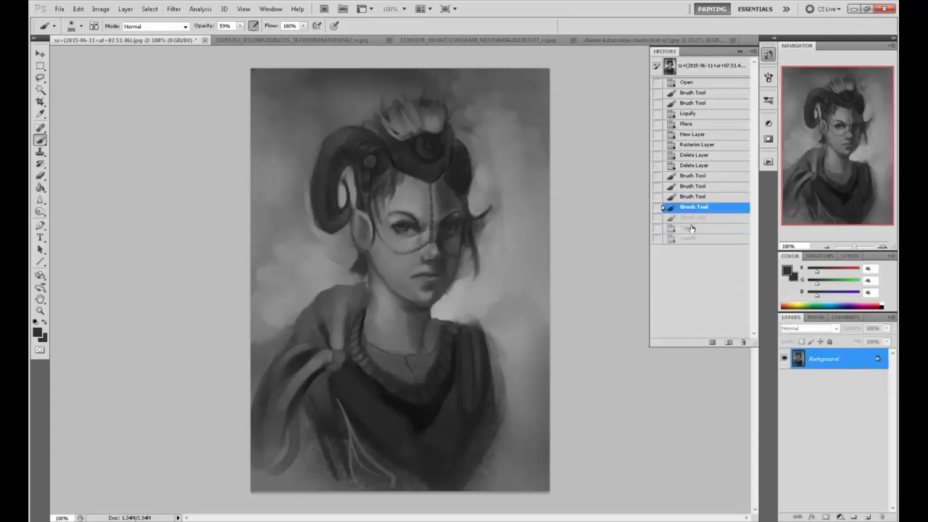
pyautogui.click(691, 218)
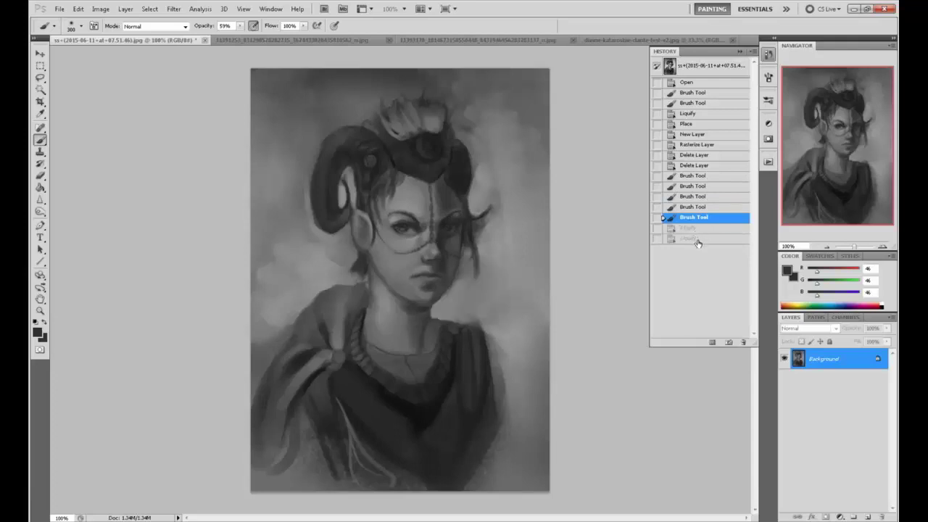
pyautogui.click(697, 239)
pyautogui.click(693, 217)
pyautogui.click(695, 239)
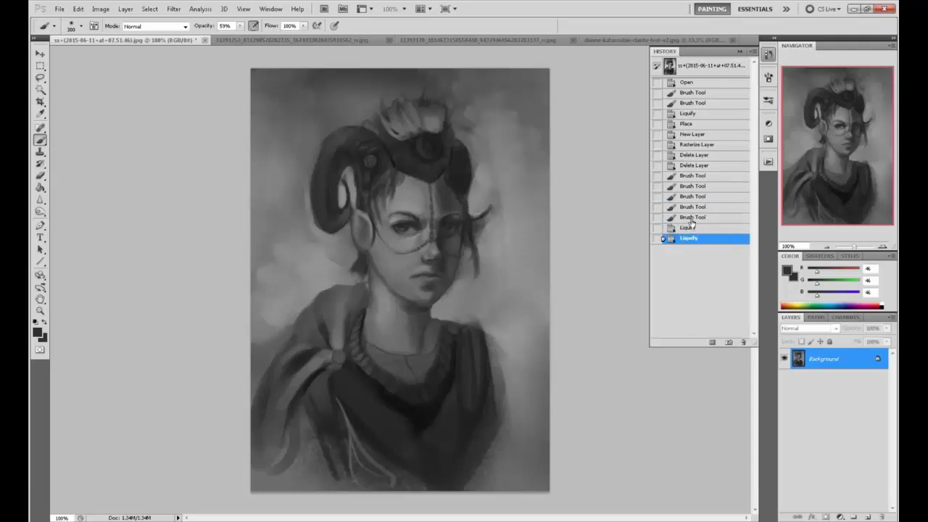
pyautogui.click(692, 218)
pyautogui.click(694, 240)
pyautogui.click(691, 218)
pyautogui.click(692, 239)
pyautogui.click(690, 218)
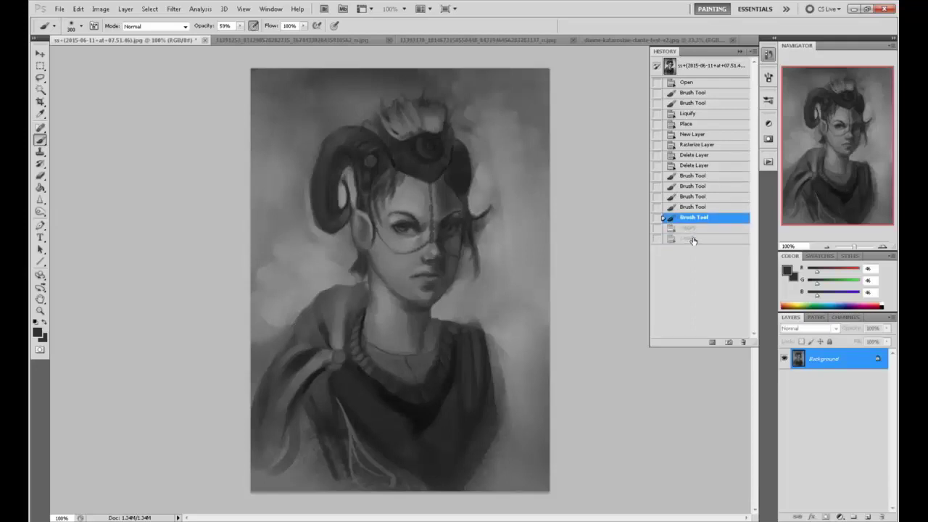
pyautogui.click(693, 240)
pyautogui.click(690, 219)
pyautogui.click(697, 240)
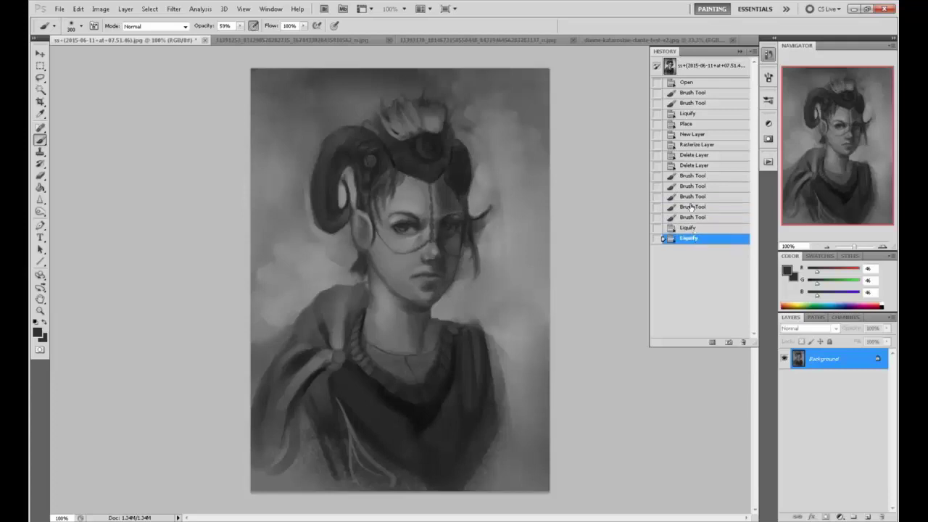
pyautogui.click(742, 53)
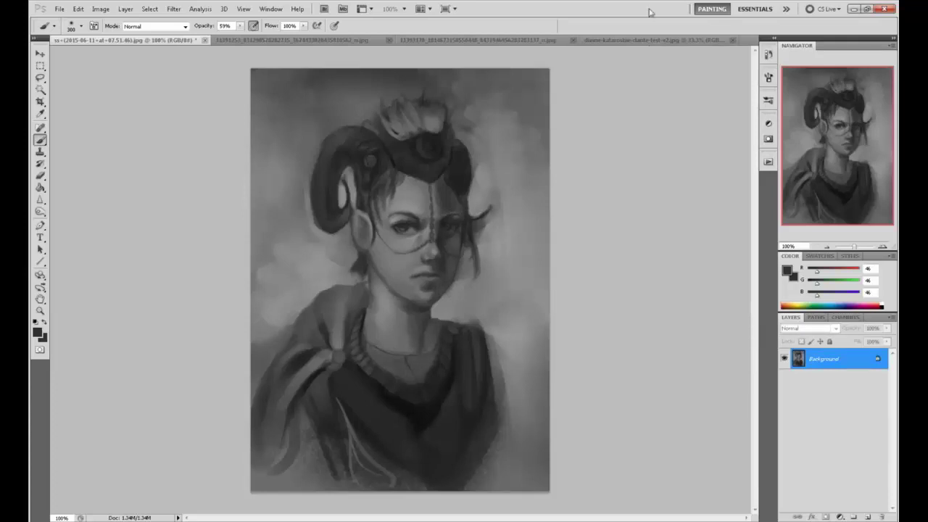
# Sample several dark, mid and light greys from around the eye and forehead
pyautogui.keyDown('alt'); pyautogui.click(418, 211); pyautogui.keyUp('alt')
pyautogui.keyDown('alt'); pyautogui.click(418, 213); pyautogui.keyUp('alt')
pyautogui.keyDown('alt'); pyautogui.click(403, 214); pyautogui.keyUp('alt')
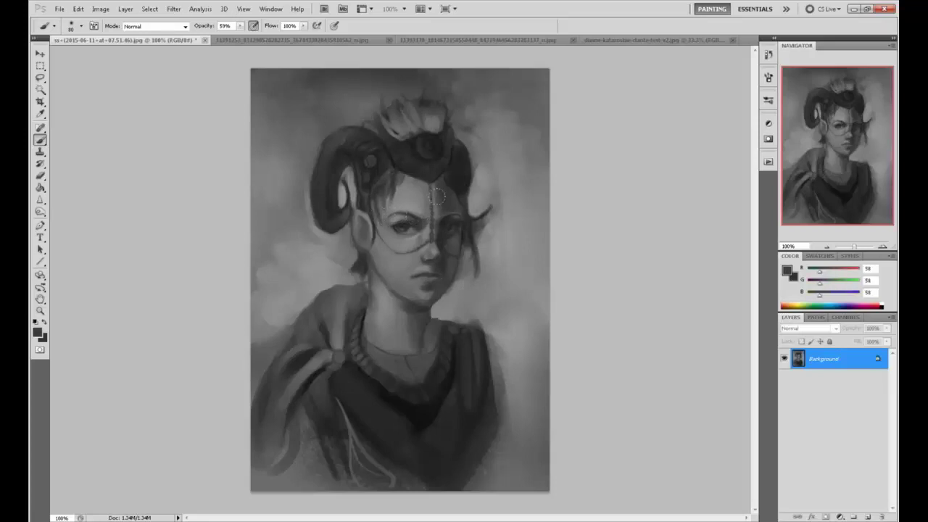
pyautogui.keyDown('alt'); pyautogui.click(410, 225); pyautogui.keyUp('alt')
pyautogui.keyDown('alt'); pyautogui.click(430, 217); pyautogui.keyUp('alt')
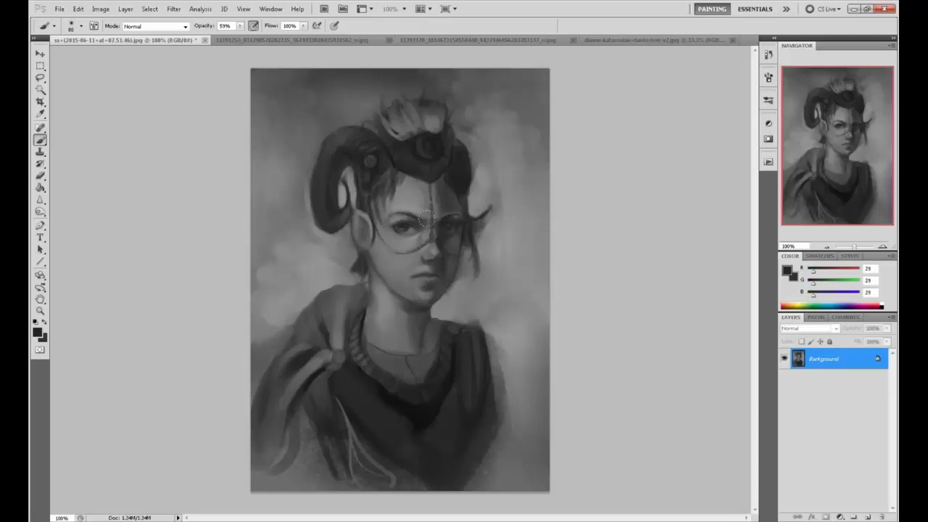
# In Liquify, push the right eye and brow into a new shape and apply it
pyautogui.click(173, 9)
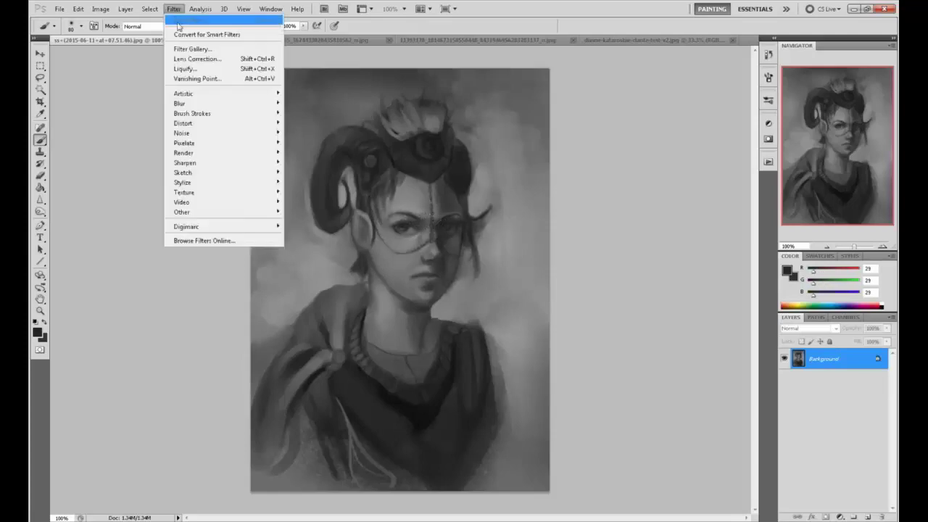
pyautogui.click(183, 62)
pyautogui.moveTo(439, 207); pyautogui.dragTo(435, 209)
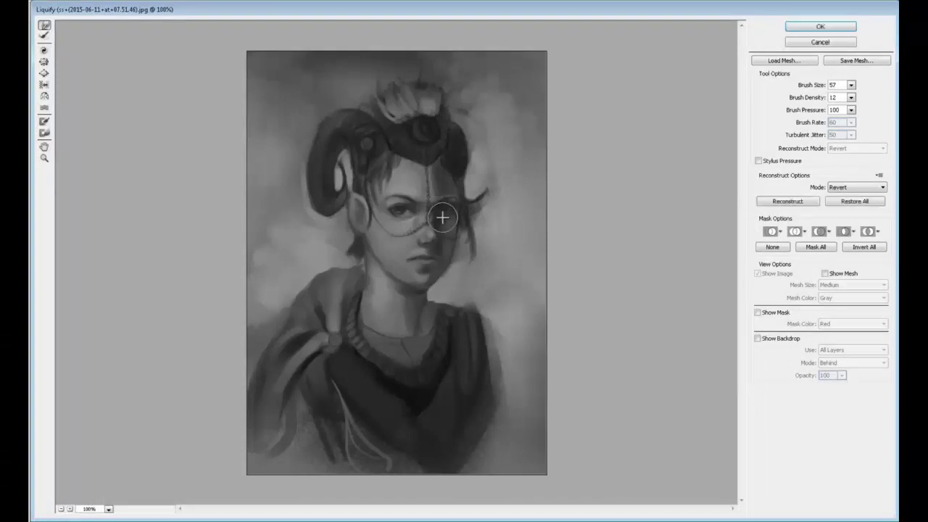
pyautogui.moveTo(436, 207)
pyautogui.mouseDown()
pyautogui.moveTo(455, 181)
pyautogui.moveTo(456, 210)
pyautogui.mouseUp()
pyautogui.click(820, 26)
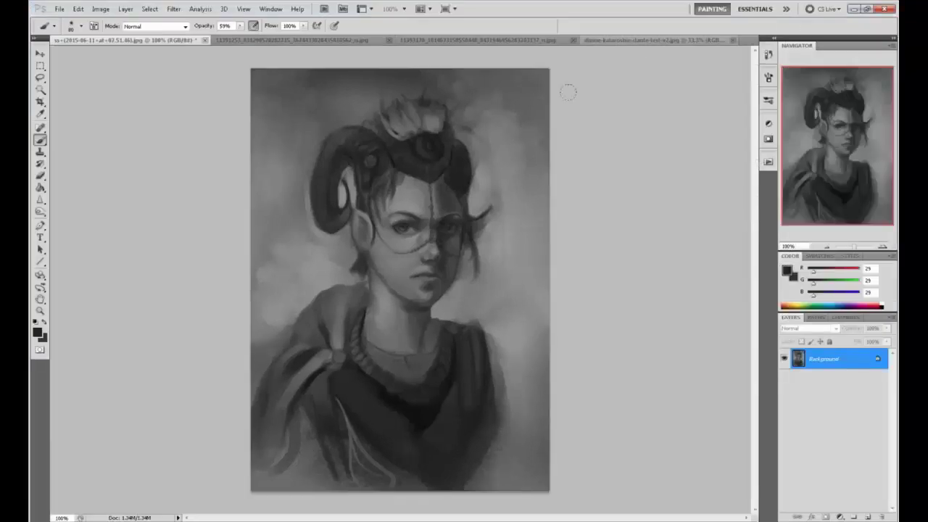
# Sample further mid, dark and lighter greys from the face near the eye
pyautogui.keyDown('alt'); pyautogui.click(421, 211); pyautogui.keyUp('alt')
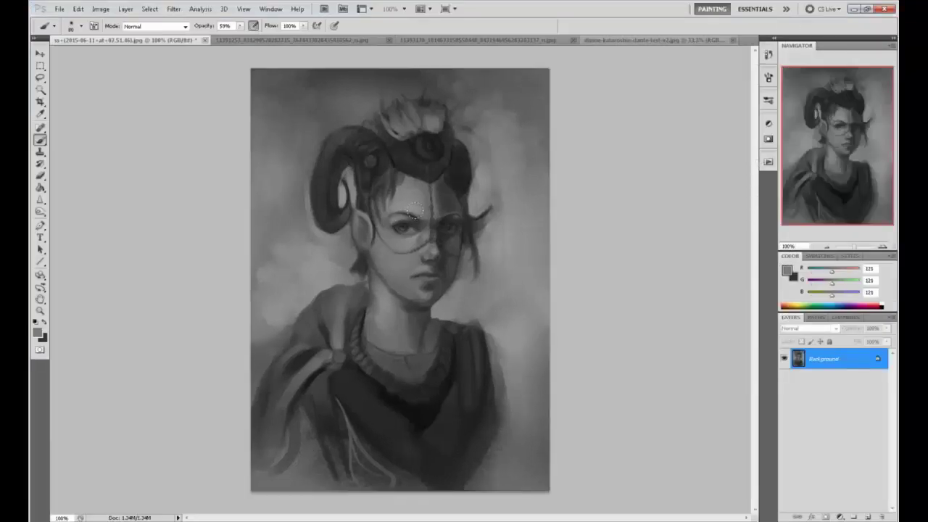
pyautogui.keyDown('alt'); pyautogui.click(410, 208); pyautogui.keyUp('alt')
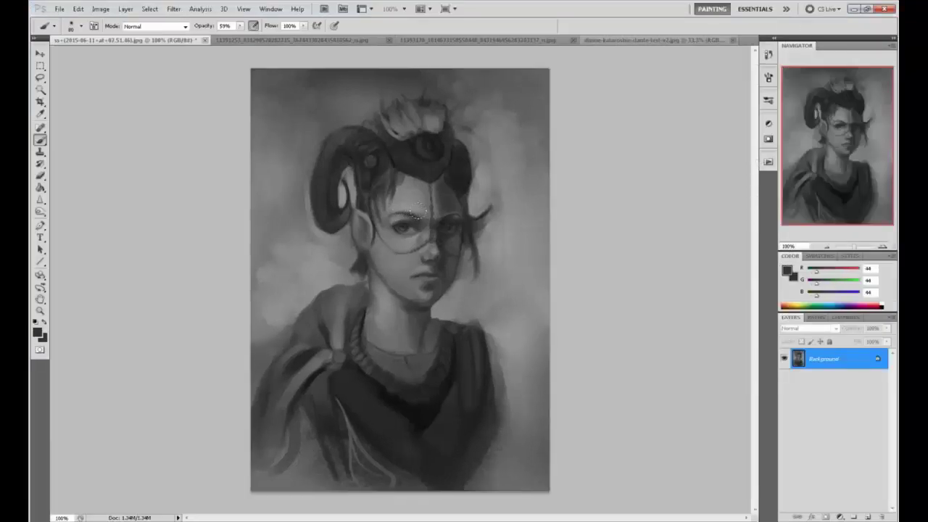
pyautogui.keyDown('alt'); pyautogui.click(416, 216); pyautogui.keyUp('alt')
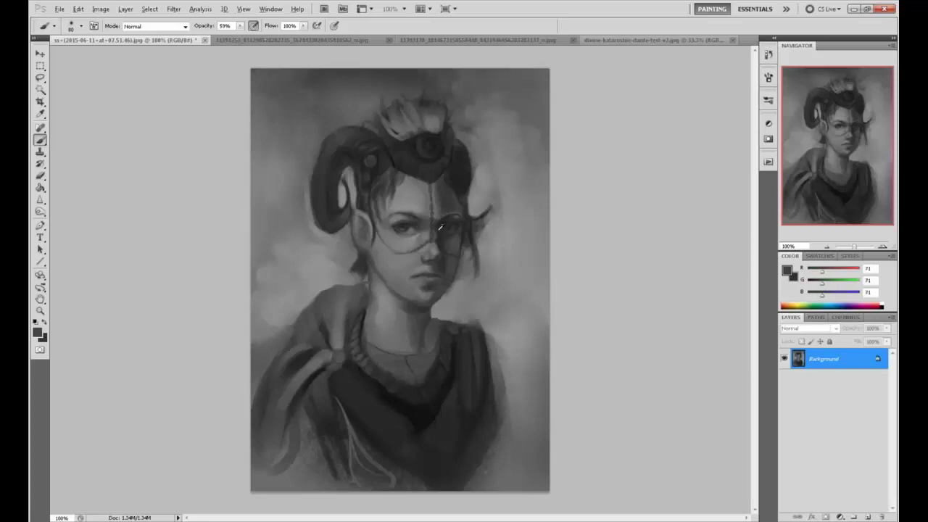
pyautogui.keyDown('alt'); pyautogui.click(440, 227); pyautogui.keyUp('alt')
pyautogui.click(174, 8)
pyautogui.click(236, 82)
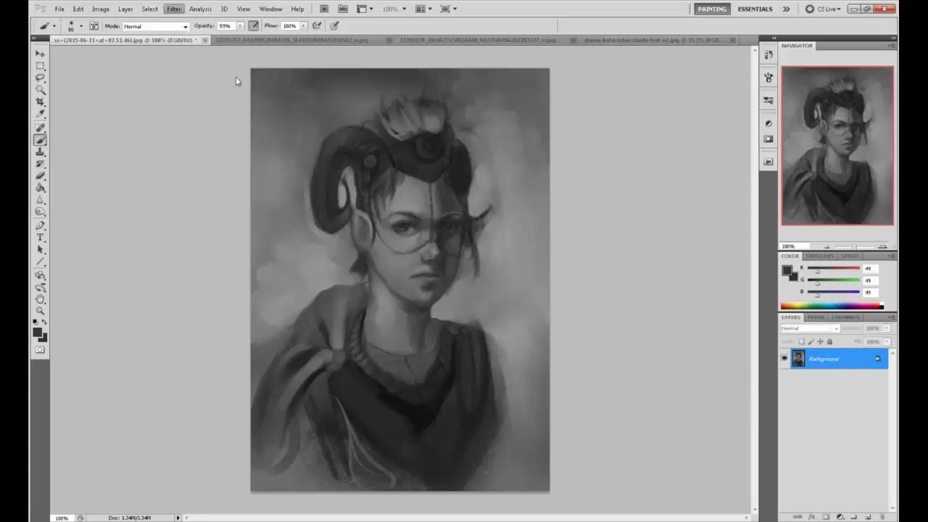
# Warp the cheek shading down-left, then up-right at brush size 36, and commit the warp
pyautogui.moveTo(852, 85); pyautogui.dragTo(802, 99)
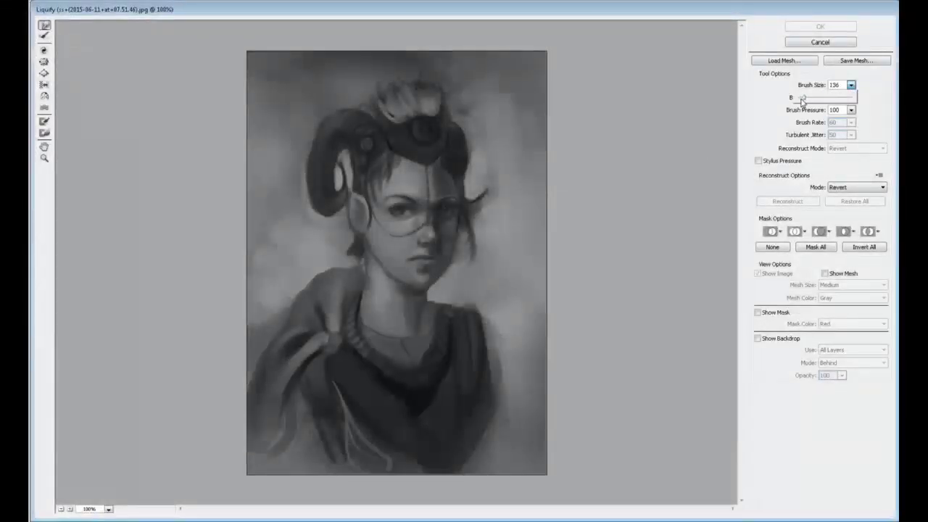
pyautogui.click(435, 247)
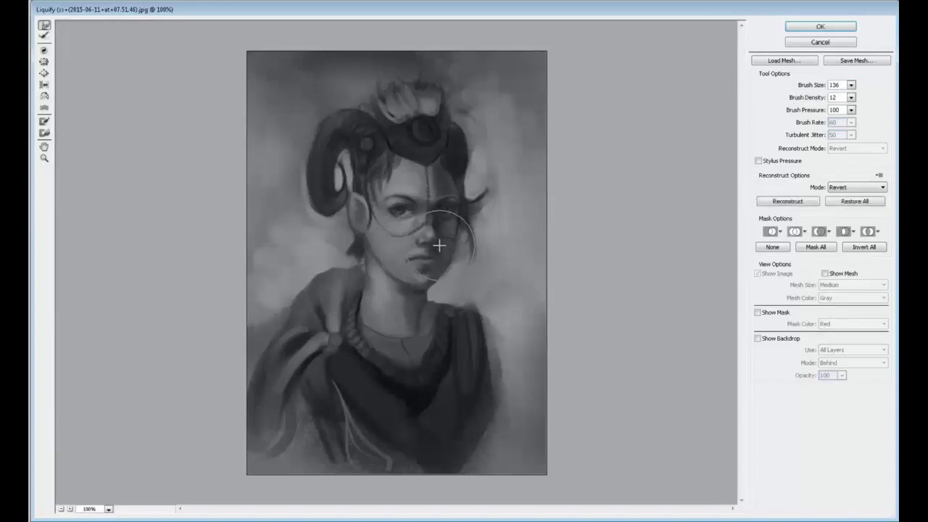
pyautogui.moveTo(438, 246); pyautogui.dragTo(416, 253)
pyautogui.click(851, 85)
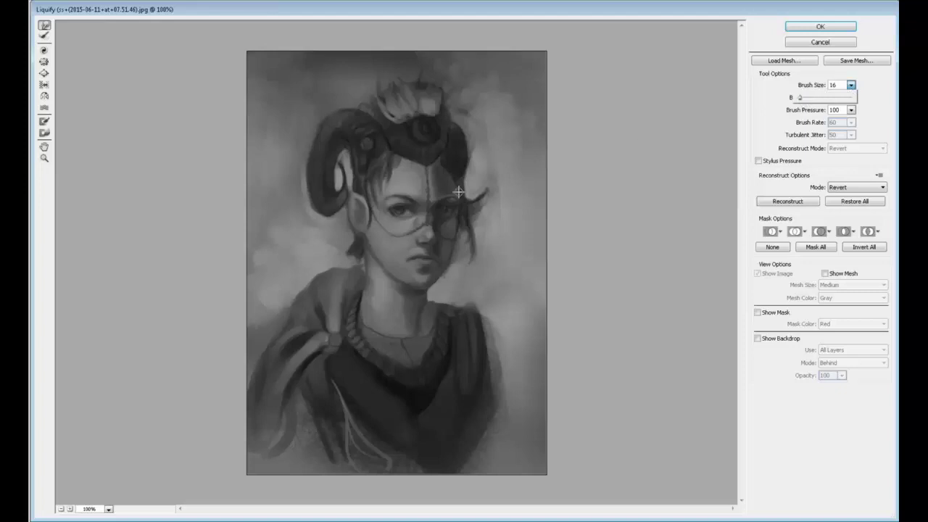
pyautogui.click(427, 243)
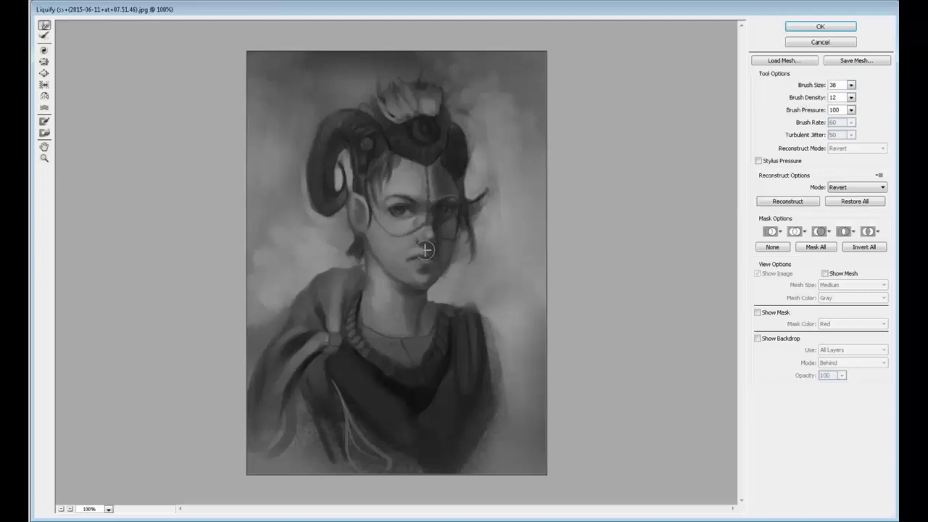
pyautogui.moveTo(427, 243); pyautogui.dragTo(458, 229)
pyautogui.press('Return')
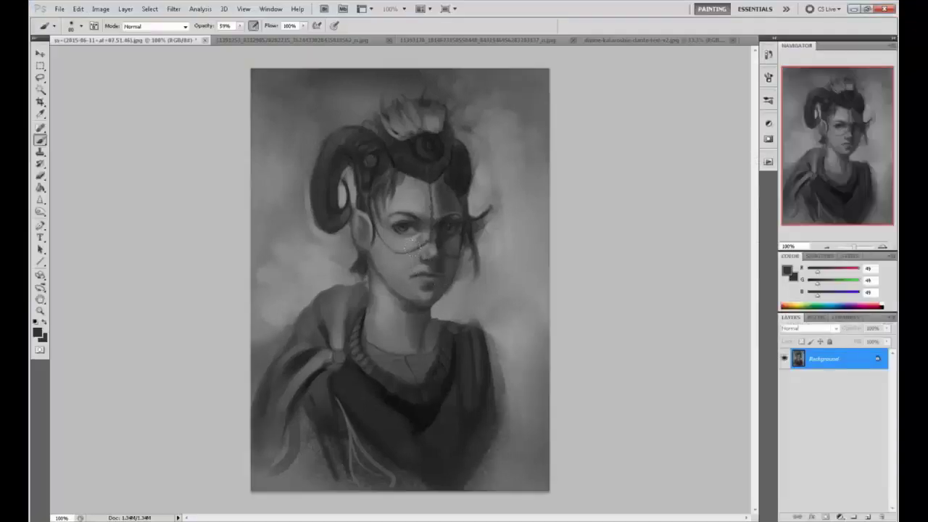
# Reopen Liquify, set the warp brush to 91, reshape the chin and lower face, and apply
pyautogui.click(173, 9)
pyautogui.click(207, 70)
pyautogui.click(851, 85)
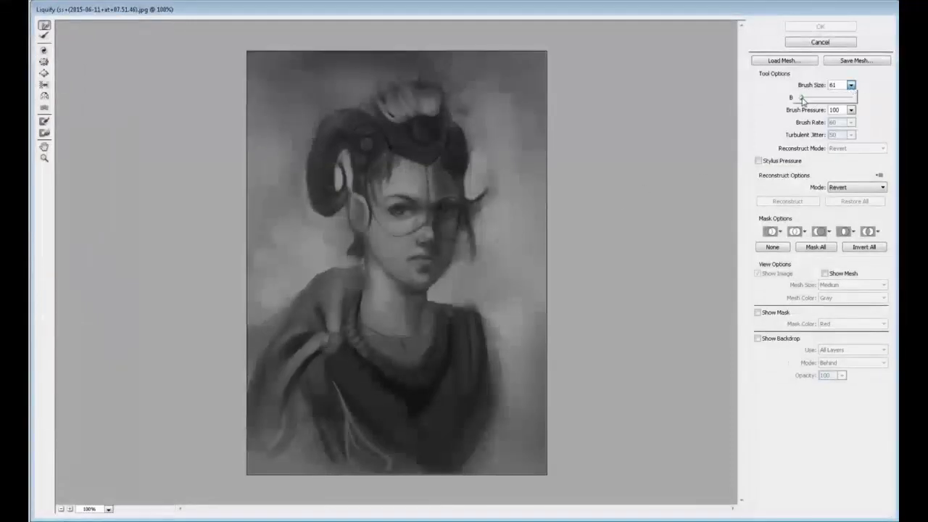
pyautogui.moveTo(802, 100); pyautogui.dragTo(806, 101)
pyautogui.click(431, 258)
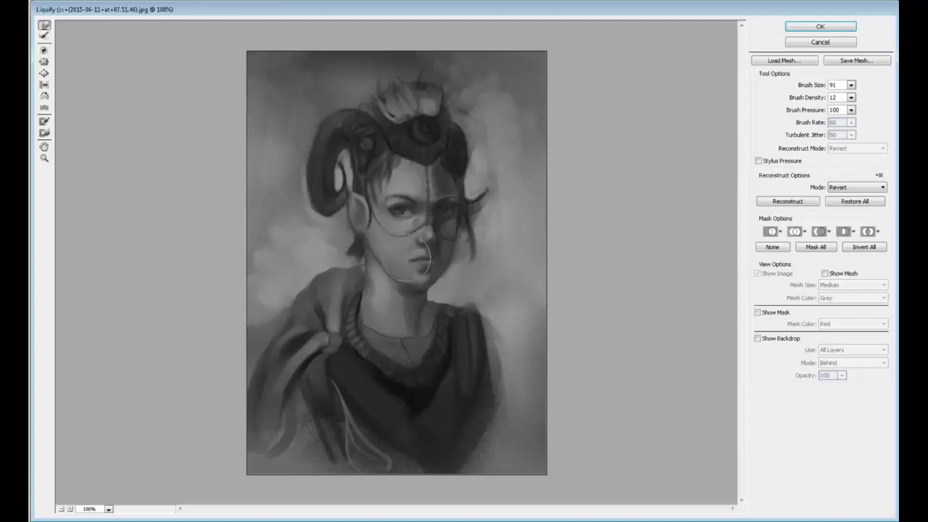
pyautogui.moveTo(424, 255); pyautogui.dragTo(435, 259)
pyautogui.click(815, 30)
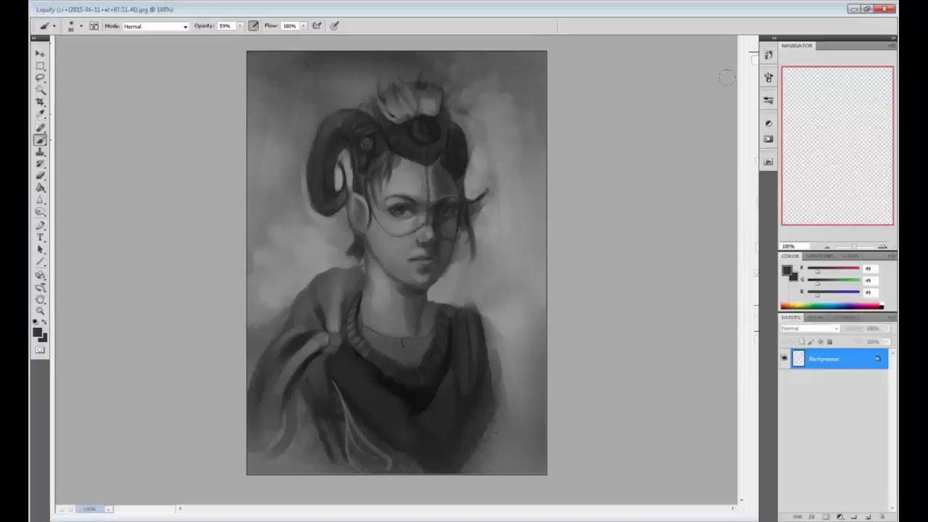
# Lower the brush opacity and paint sampled dark grey strokes into the hair and top of the head
pyautogui.keyDown('alt'); pyautogui.click(400, 213); pyautogui.keyUp('alt')
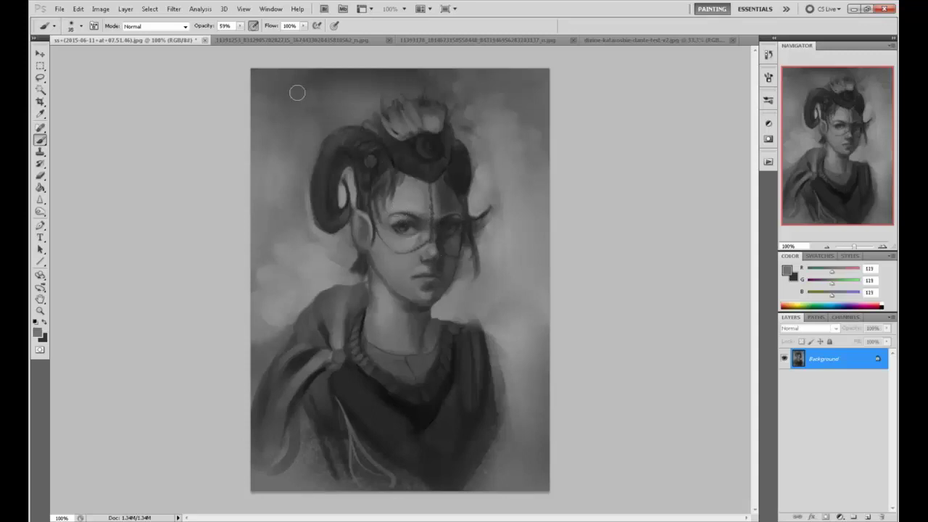
pyautogui.moveTo(240, 26)
pyautogui.mouseDown()
pyautogui.moveTo(247, 37)
pyautogui.moveTo(286, 40)
pyautogui.mouseUp()
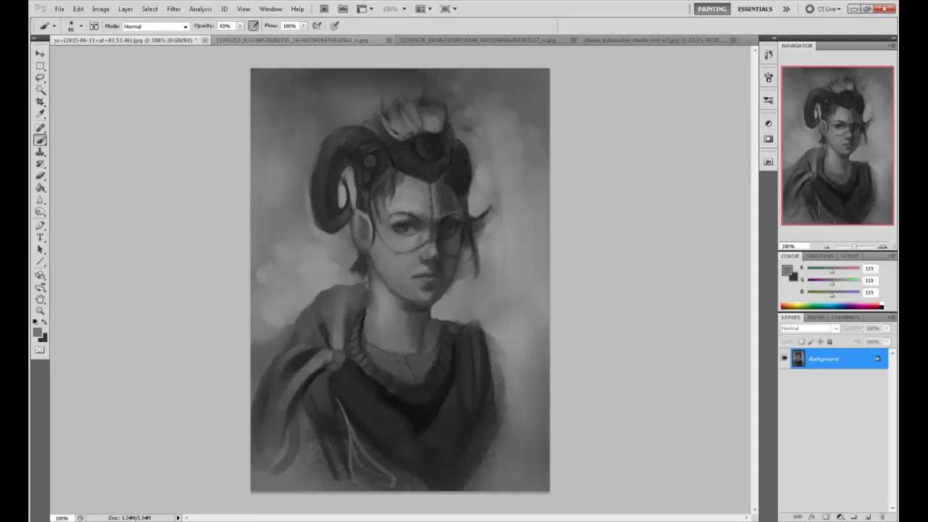
pyautogui.keyDown('alt'); pyautogui.click(422, 221); pyautogui.keyUp('alt')
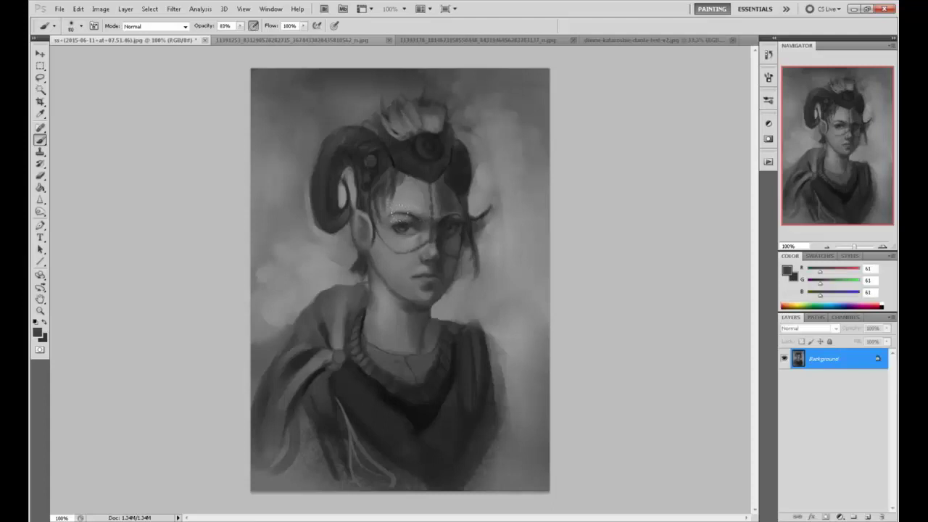
pyautogui.keyDown('alt'); pyautogui.click(402, 219); pyautogui.keyUp('alt')
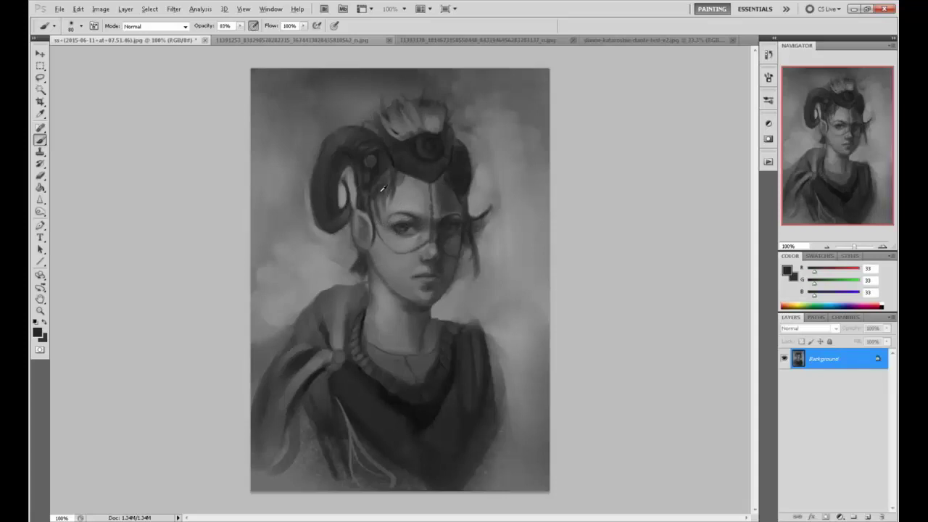
pyautogui.keyDown('alt'); pyautogui.click(396, 217); pyautogui.keyUp('alt')
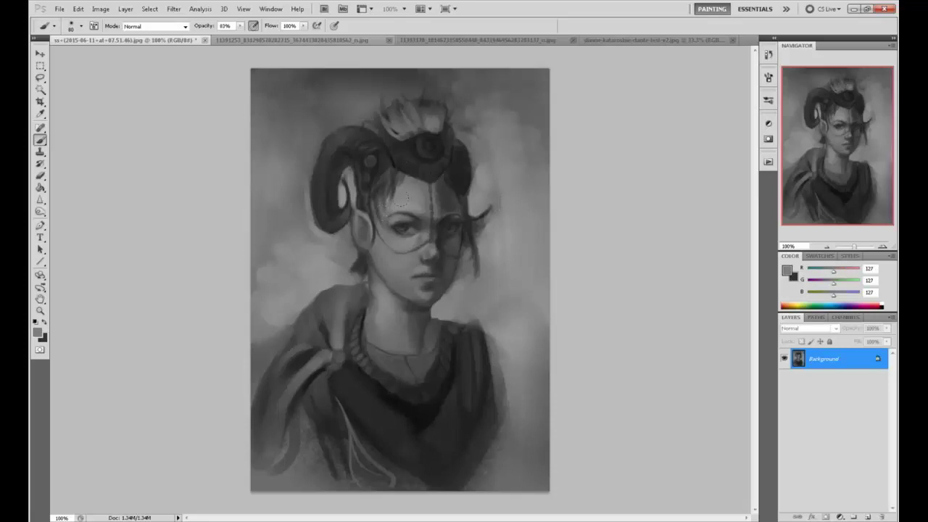
pyautogui.keyDown('alt'); pyautogui.click(396, 207); pyautogui.keyUp('alt')
pyautogui.keyDown('alt'); pyautogui.click(377, 205); pyautogui.keyUp('alt')
pyautogui.moveTo(371, 202); pyautogui.dragTo(372, 214)
pyautogui.moveTo(376, 199)
pyautogui.mouseDown()
pyautogui.moveTo(390, 216)
pyautogui.moveTo(377, 216)
pyautogui.mouseUp()
pyautogui.moveTo(435, 179); pyautogui.dragTo(439, 192)
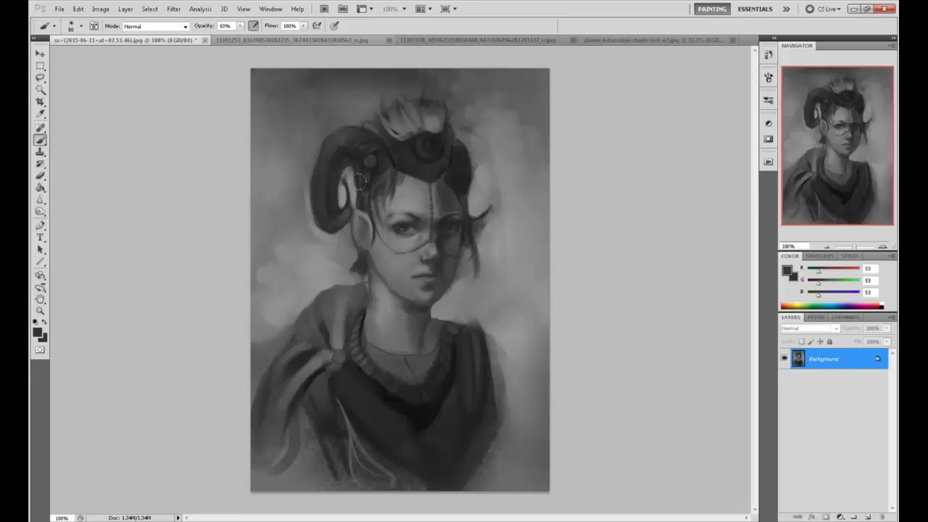
# At brush size 30, darken around the right eye, ending on near-black grey (27, 27, 27)
pyautogui.press('[')
pyautogui.press('[')
pyautogui.press(']')
pyautogui.press(']')
pyautogui.keyDown('alt'); pyautogui.click(413, 237); pyautogui.keyUp('alt')
pyautogui.keyDown('alt'); pyautogui.click(408, 233); pyautogui.keyUp('alt')
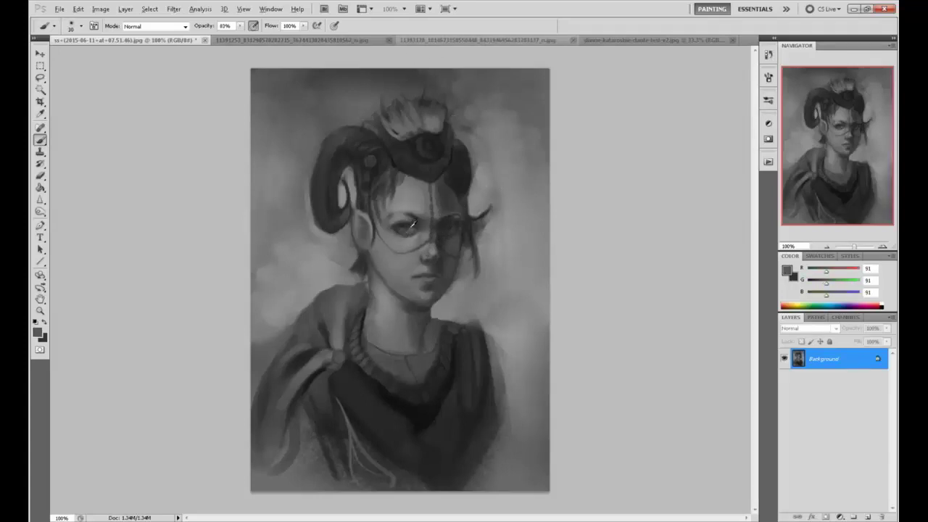
pyautogui.keyDown('alt'); pyautogui.click(411, 231); pyautogui.keyUp('alt')
pyautogui.moveTo(454, 228)
pyautogui.mouseDown()
pyautogui.moveTo(441, 230)
pyautogui.moveTo(456, 230)
pyautogui.mouseUp()
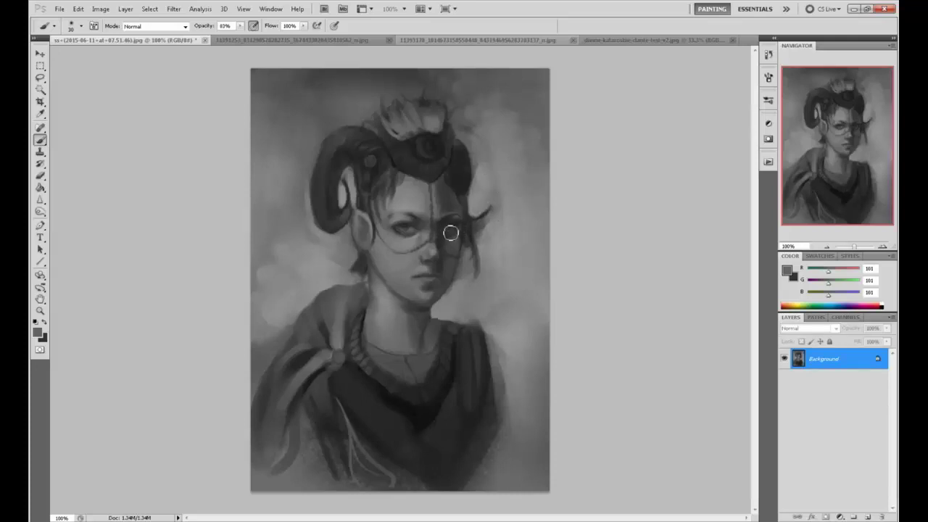
pyautogui.keyDown('alt'); pyautogui.click(456, 213); pyautogui.keyUp('alt')
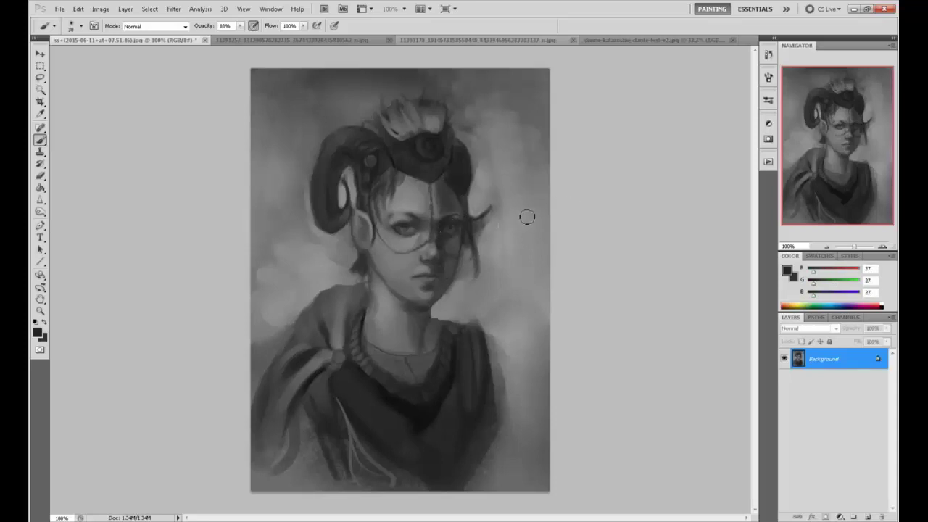
# Zoom to 200% on the face, try a white stroke over the left brow, then undo it
pyautogui.hotkey('ctrl', '+')
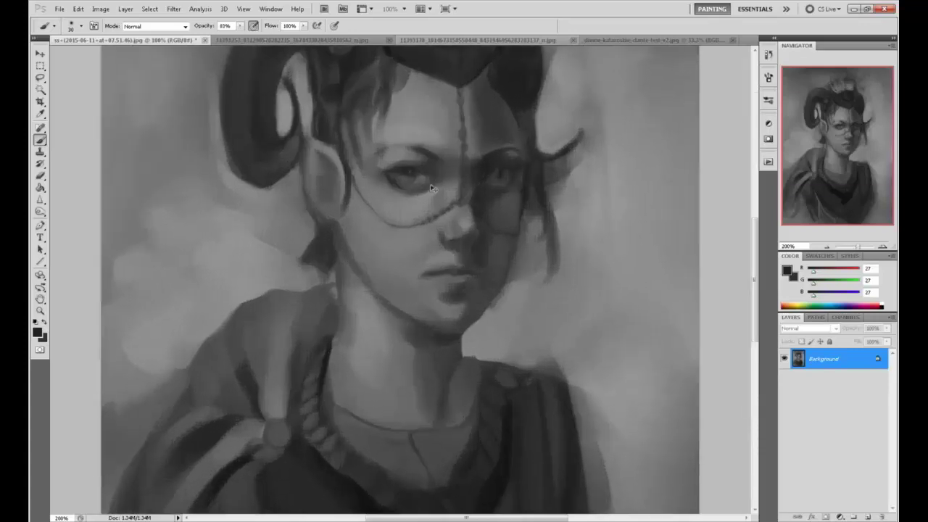
pyautogui.click(787, 270)
pyautogui.click(616, 182)
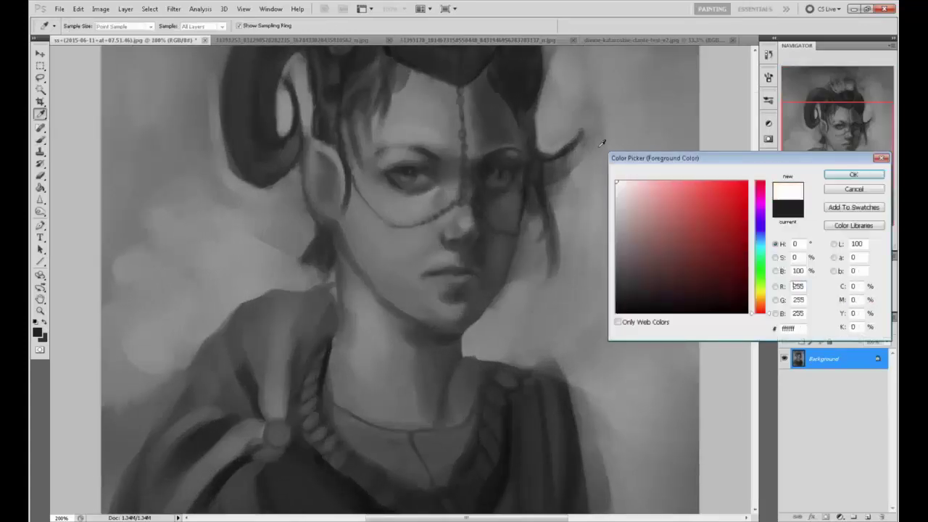
pyautogui.click(852, 175)
pyautogui.moveTo(395, 127)
pyautogui.mouseDown()
pyautogui.moveTo(402, 148)
pyautogui.moveTo(406, 138)
pyautogui.moveTo(385, 196)
pyautogui.mouseUp()
pyautogui.hotkey('ctrl', 'z')
# Try dark grey 43 and grey 147 strokes around the left eye, undoing both
pyautogui.keyDown('alt'); pyautogui.click(394, 178); pyautogui.keyUp('alt')
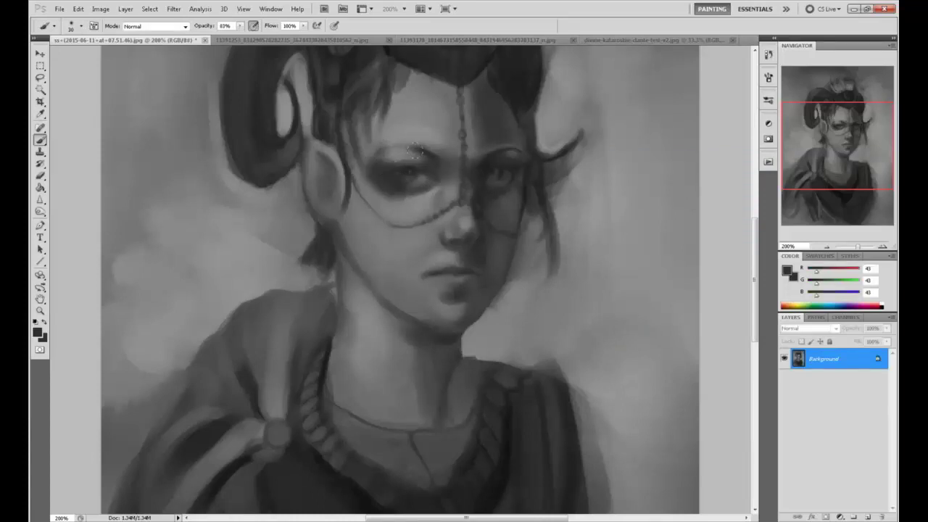
pyautogui.moveTo(406, 156); pyautogui.dragTo(437, 168)
pyautogui.hotkey('ctrl', 'alt', 'z')
pyautogui.hotkey('ctrl', 'alt', 'z')
pyautogui.keyDown('alt'); pyautogui.click(415, 128); pyautogui.keyUp('alt')
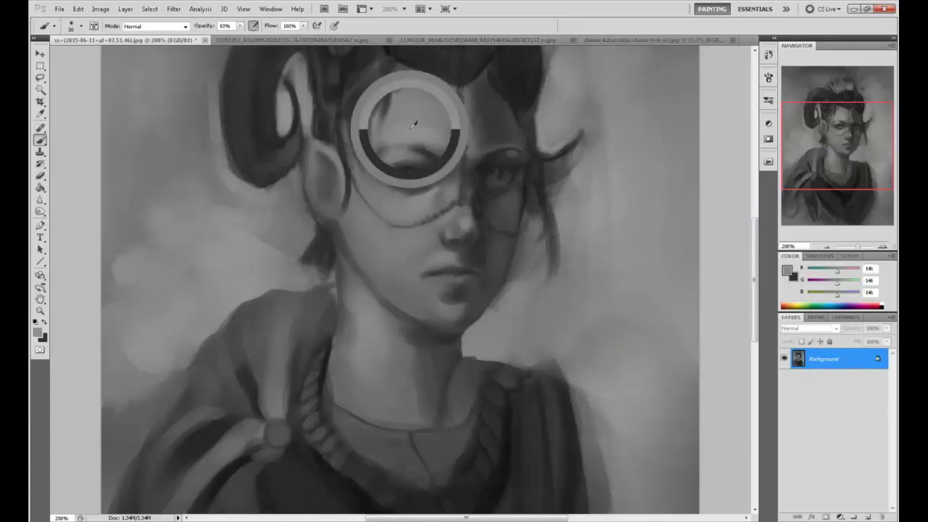
pyautogui.moveTo(423, 180); pyautogui.dragTo(392, 171)
pyautogui.hotkey('ctrl', 'alt', 'z')
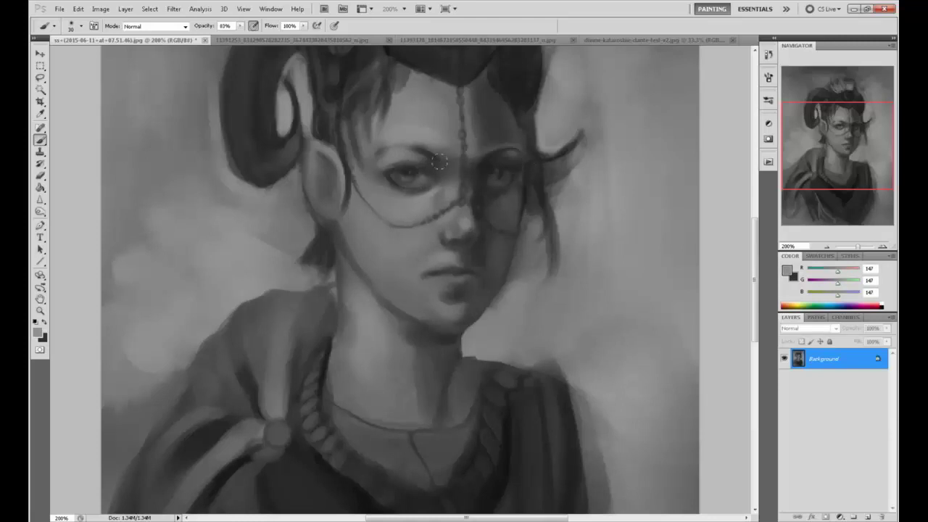
# Set the foreground to white and paint highlights on the forehead and under the left eye
pyautogui.press('alt')
pyautogui.click(787, 271)
pyautogui.click(633, 181)
pyautogui.click(856, 177)
pyautogui.moveTo(410, 108); pyautogui.dragTo(394, 131)
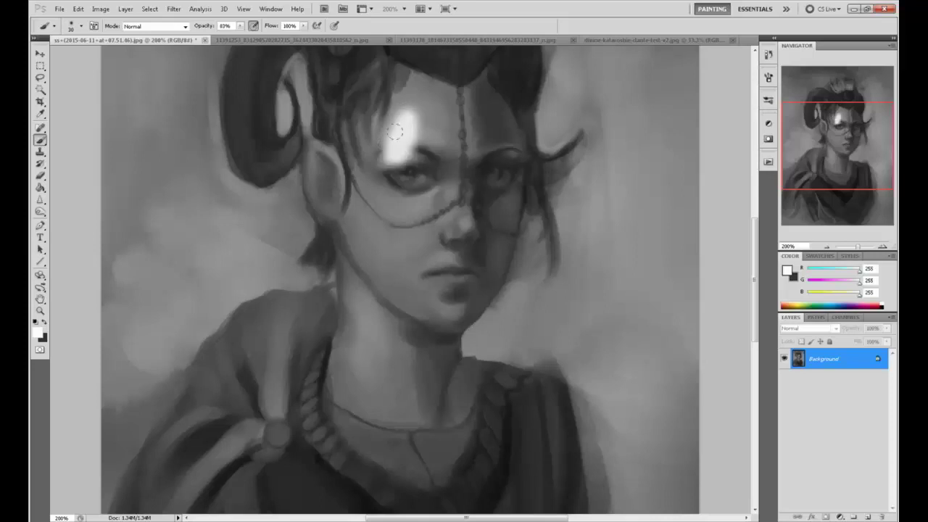
pyautogui.moveTo(440, 190); pyautogui.dragTo(409, 208)
# With sampled dark grey 45, darken the left eye band and paint a dark circle right of the face
pyautogui.keyDown('alt'); pyautogui.click(403, 179); pyautogui.keyUp('alt')
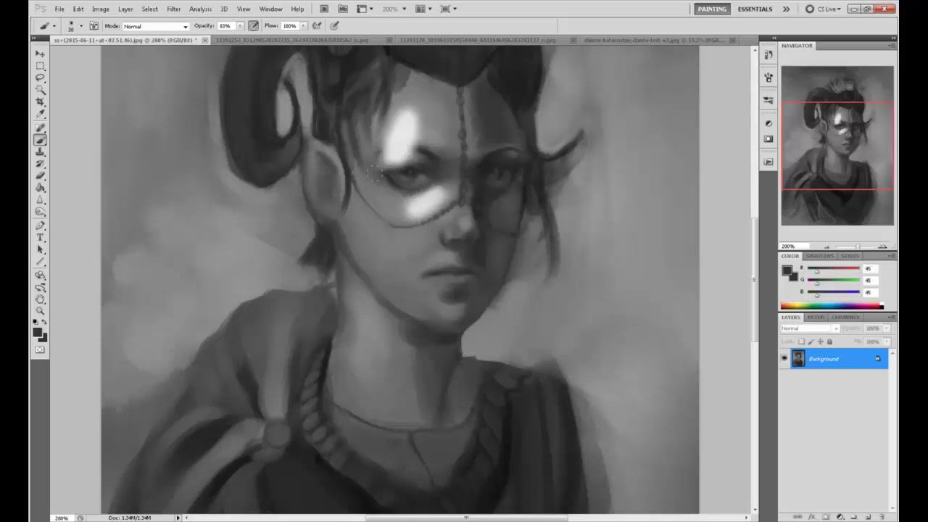
pyautogui.moveTo(403, 174); pyautogui.dragTo(371, 190)
pyautogui.moveTo(439, 145)
pyautogui.mouseDown()
pyautogui.moveTo(413, 165)
pyautogui.moveTo(406, 188)
pyautogui.mouseUp()
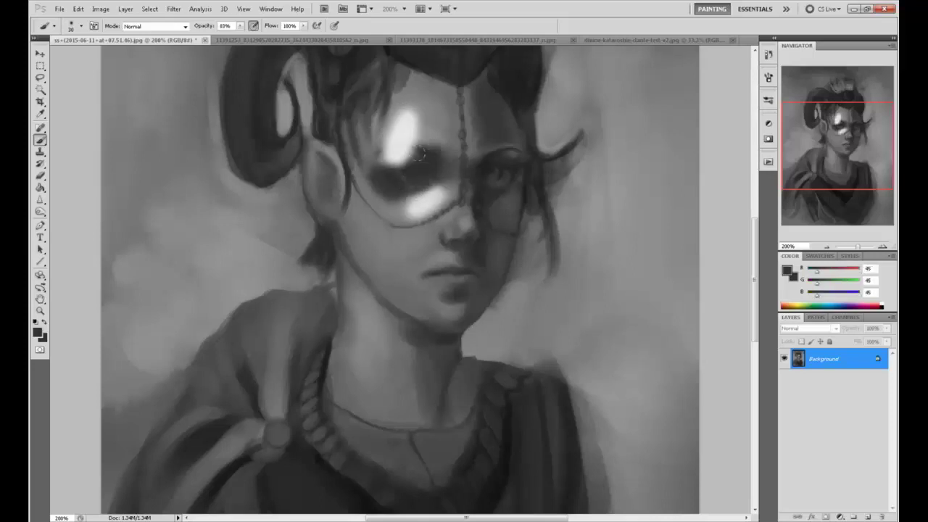
pyautogui.moveTo(419, 152); pyautogui.dragTo(403, 148)
pyautogui.moveTo(626, 174)
pyautogui.mouseDown()
pyautogui.moveTo(613, 173)
pyautogui.moveTo(609, 283)
pyautogui.moveTo(692, 232)
pyautogui.moveTo(601, 176)
pyautogui.mouseUp()
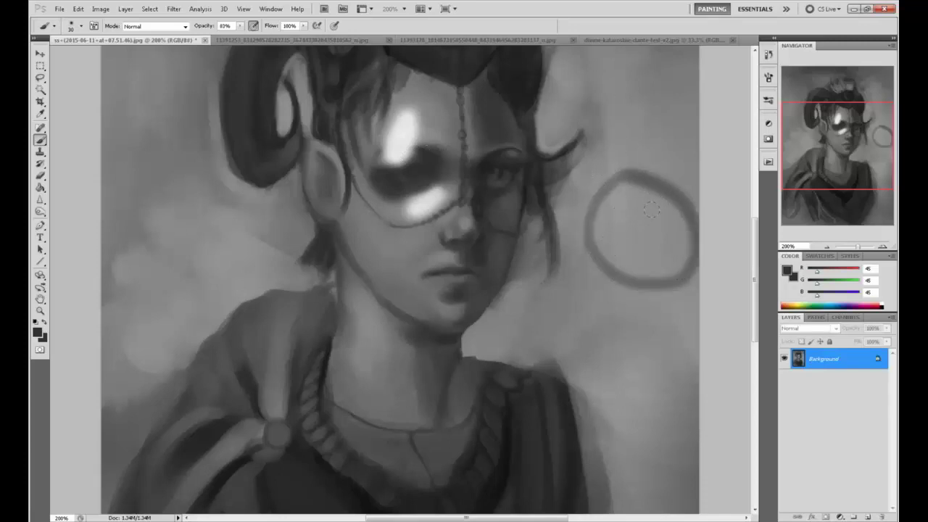
# Paint a wheel with inner ring, spokes and hub beside the face, then step back the spokes and hub
pyautogui.moveTo(651, 209)
pyautogui.mouseDown()
pyautogui.moveTo(642, 252)
pyautogui.moveTo(656, 210)
pyautogui.mouseUp()
pyautogui.moveTo(615, 168); pyautogui.dragTo(625, 217)
pyautogui.moveTo(576, 216)
pyautogui.mouseDown()
pyautogui.moveTo(592, 252)
pyautogui.moveTo(655, 263)
pyautogui.moveTo(681, 232)
pyautogui.moveTo(662, 201)
pyautogui.moveTo(644, 194)
pyautogui.moveTo(699, 173)
pyautogui.moveTo(638, 202)
pyautogui.moveTo(648, 194)
pyautogui.moveTo(638, 206)
pyautogui.moveTo(656, 241)
pyautogui.mouseUp()
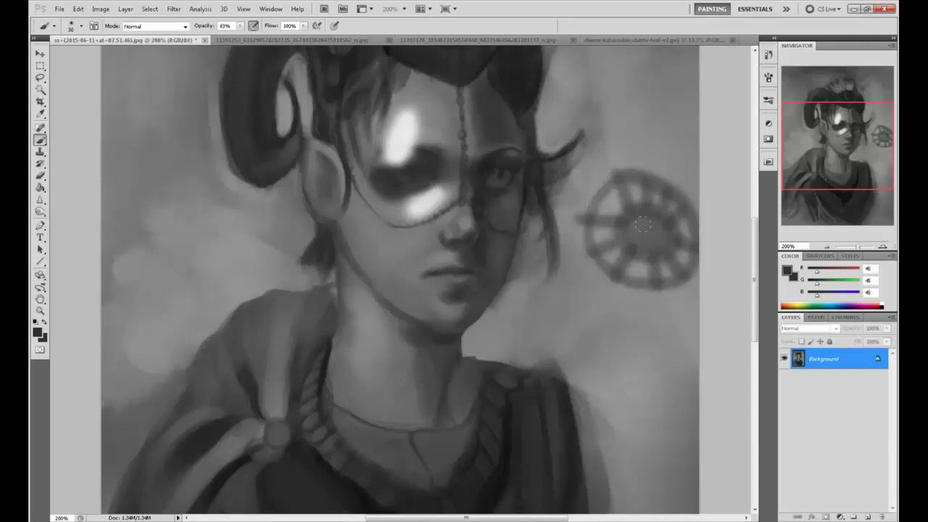
pyautogui.moveTo(556, 227); pyautogui.dragTo(720, 222)
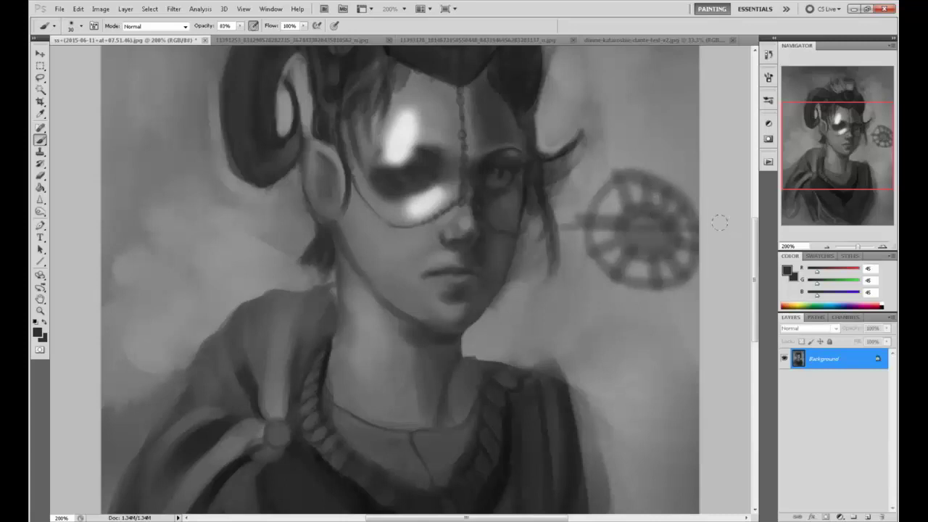
pyautogui.hotkey('ctrl', 'z')
pyautogui.moveTo(627, 224); pyautogui.dragTo(616, 225)
pyautogui.click(615, 162)
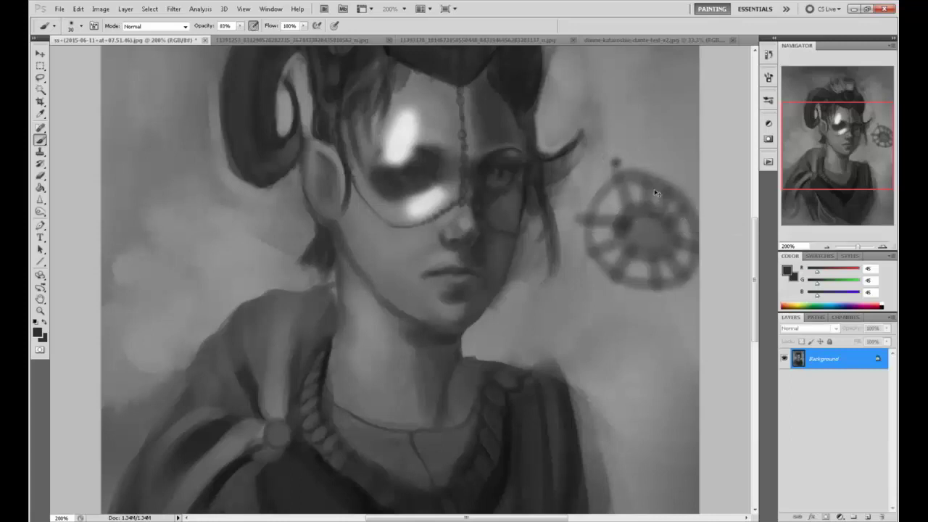
pyautogui.hotkey('ctrl', 'alt', 'z')
pyautogui.hotkey('ctrl', 'alt', 'z')
pyautogui.hotkey('ctrl', 'alt', 'z')
pyautogui.hotkey('ctrl', 'alt', 'z')
pyautogui.hotkey('ctrl', 'alt', 'z')
pyautogui.hotkey('ctrl', 'alt', 'z')
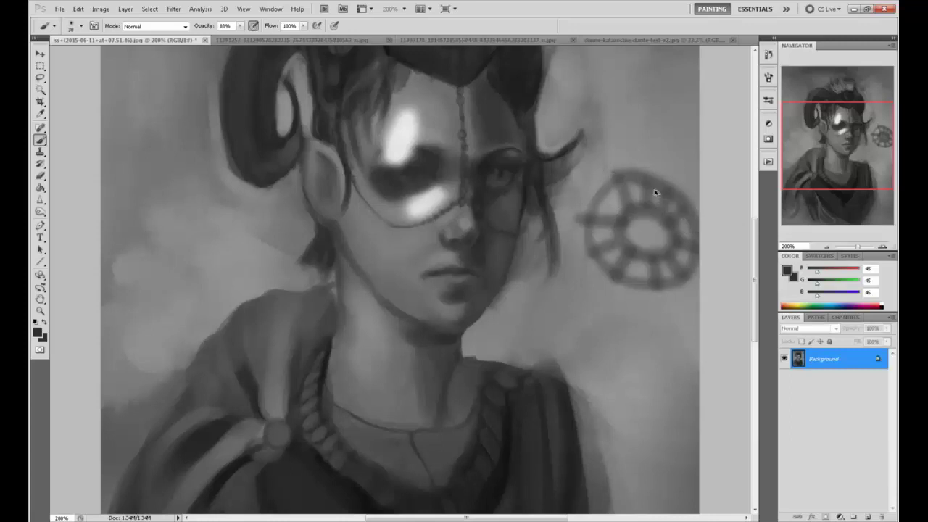
pyautogui.hotkey('ctrl', 'alt', 'z')
pyautogui.hotkey('ctrl', 'alt', 'z')
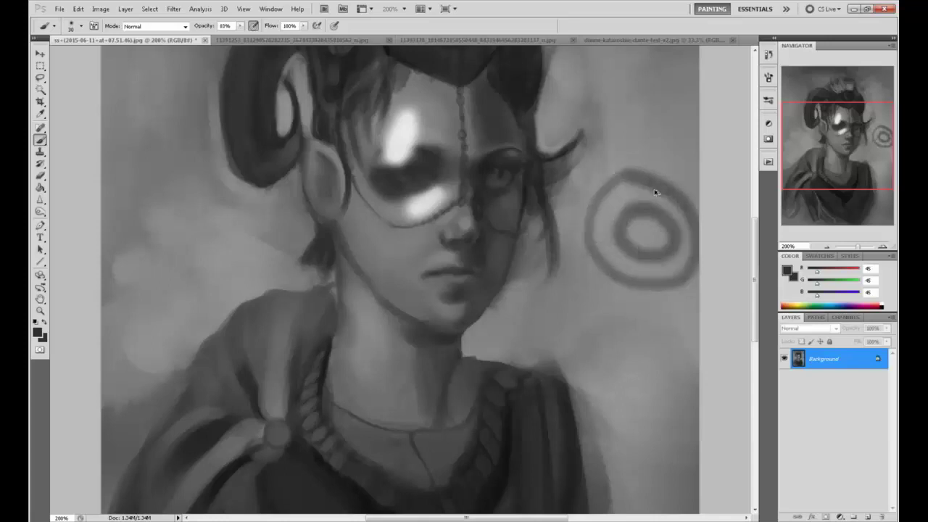
# Try extra strokes around the ring, step back to the outer ring, and paint a dark inner circle
pyautogui.moveTo(634, 181)
pyautogui.mouseDown()
pyautogui.moveTo(613, 205)
pyautogui.moveTo(591, 272)
pyautogui.moveTo(651, 283)
pyautogui.mouseUp()
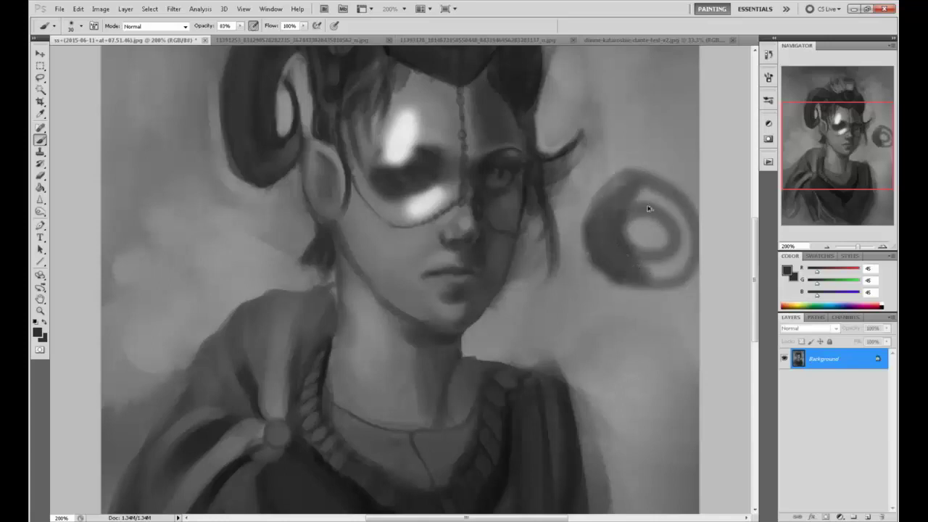
pyautogui.hotkey('ctrl', 'z')
pyautogui.moveTo(648, 207)
pyautogui.mouseDown()
pyautogui.moveTo(667, 229)
pyautogui.moveTo(641, 288)
pyautogui.moveTo(628, 257)
pyautogui.mouseUp()
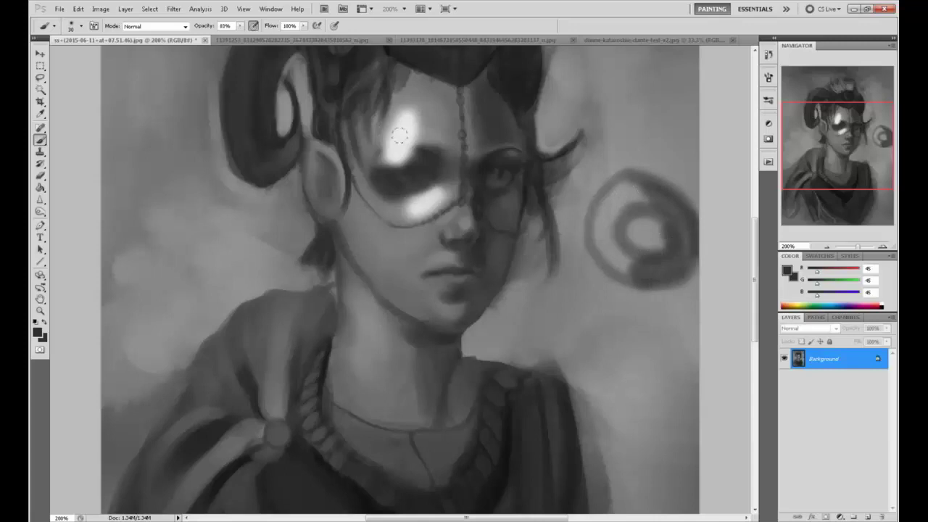
pyautogui.moveTo(631, 174)
pyautogui.mouseDown()
pyautogui.moveTo(602, 206)
pyautogui.moveTo(637, 221)
pyautogui.mouseUp()
pyautogui.hotkey('ctrl', 'alt', 'z')
pyautogui.hotkey('ctrl', 'alt', 'z')
pyautogui.hotkey('ctrl', 'alt', 'z')
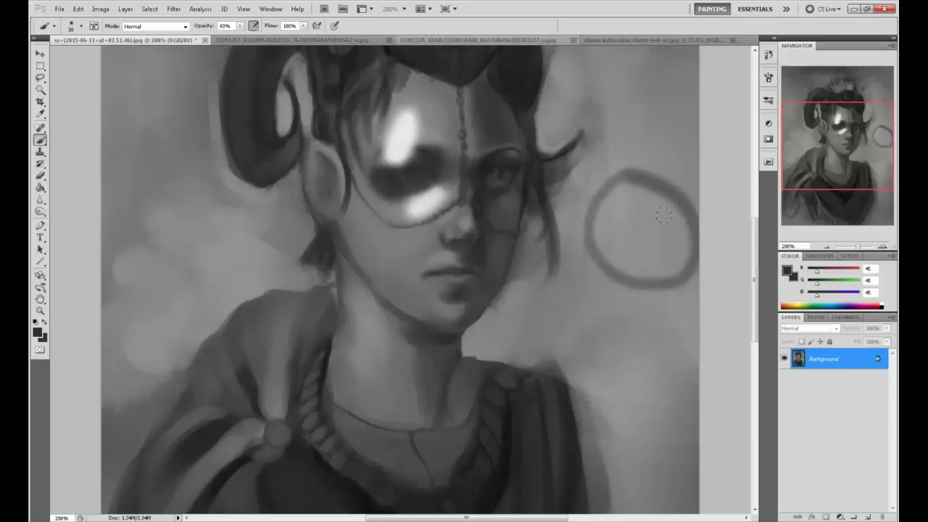
pyautogui.moveTo(652, 210)
pyautogui.mouseDown()
pyautogui.moveTo(683, 233)
pyautogui.moveTo(652, 265)
pyautogui.moveTo(676, 227)
pyautogui.moveTo(669, 242)
pyautogui.moveTo(602, 252)
pyautogui.moveTo(619, 265)
pyautogui.moveTo(674, 270)
pyautogui.moveTo(615, 255)
pyautogui.moveTo(427, 156)
pyautogui.moveTo(634, 196)
pyautogui.moveTo(614, 209)
pyautogui.moveTo(613, 182)
pyautogui.mouseUp()
# Paint a ball shaded with greys 233 and 70, then step back past the ball and face highlights
pyautogui.keyDown('alt'); pyautogui.click(408, 154); pyautogui.keyUp('alt')
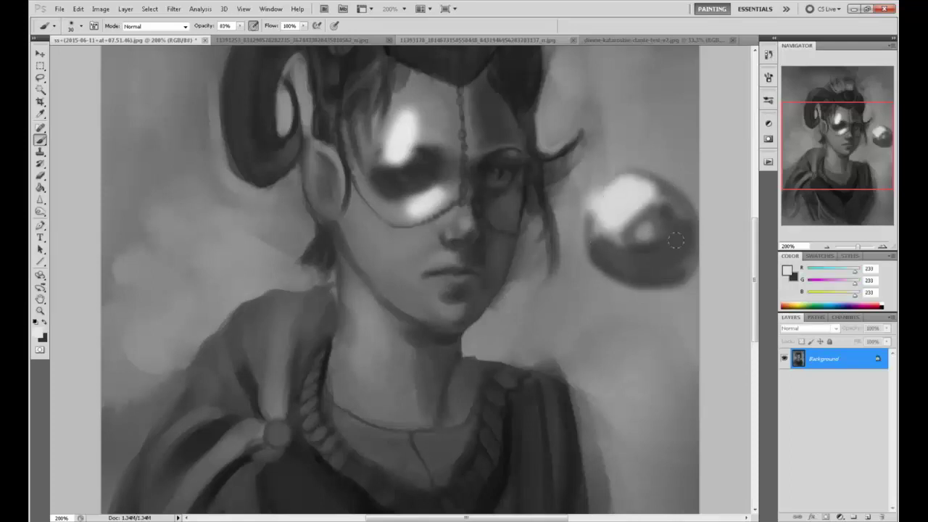
pyautogui.moveTo(689, 276)
pyautogui.mouseDown()
pyautogui.moveTo(638, 311)
pyautogui.moveTo(662, 315)
pyautogui.moveTo(656, 335)
pyautogui.mouseUp()
pyautogui.keyDown('alt'); pyautogui.click(682, 233); pyautogui.keyUp('alt')
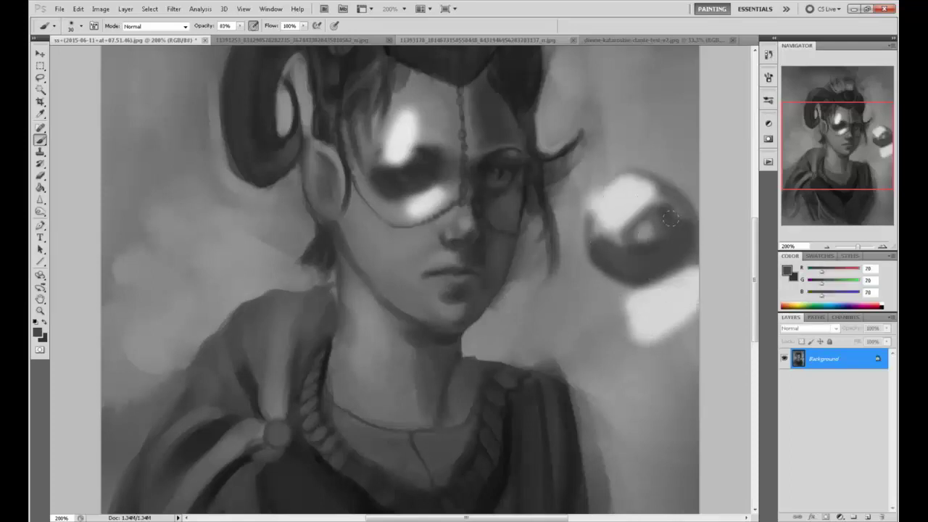
pyautogui.moveTo(685, 196); pyautogui.dragTo(675, 235)
pyautogui.hotkey('ctrl', 'alt', 'z')
pyautogui.hotkey('ctrl', 'alt', 'z')
pyautogui.hotkey('ctrl', 'alt', 'z')
pyautogui.hotkey('ctrl', 'alt', 'z')
pyautogui.hotkey('ctrl', 'alt', 'z')
pyautogui.hotkey('ctrl', 'alt', 'z')
pyautogui.hotkey('ctrl', 'alt', 'z')
pyautogui.hotkey('ctrl', 'alt', 'z')
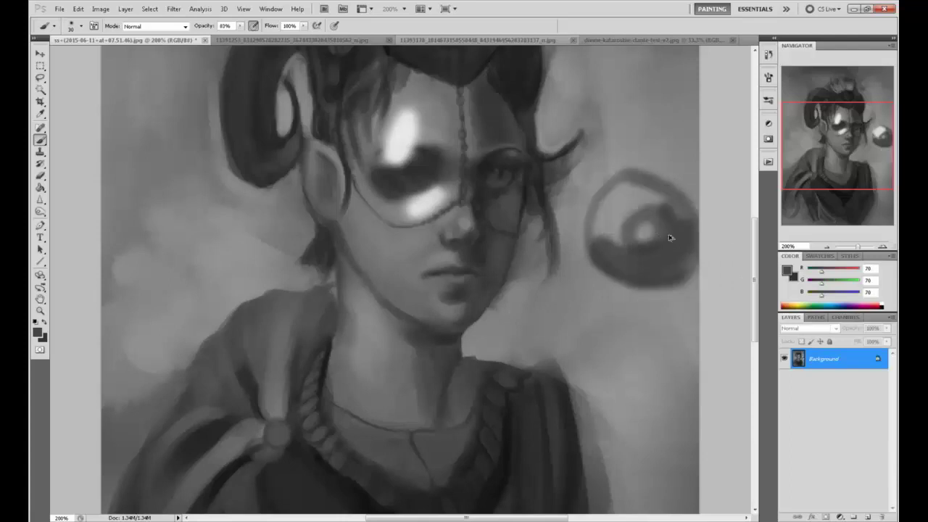
pyautogui.hotkey('ctrl', 'alt', 'z')
pyautogui.hotkey('ctrl', 'alt', 'z')
pyautogui.hotkey('ctrl', 'alt', 'z')
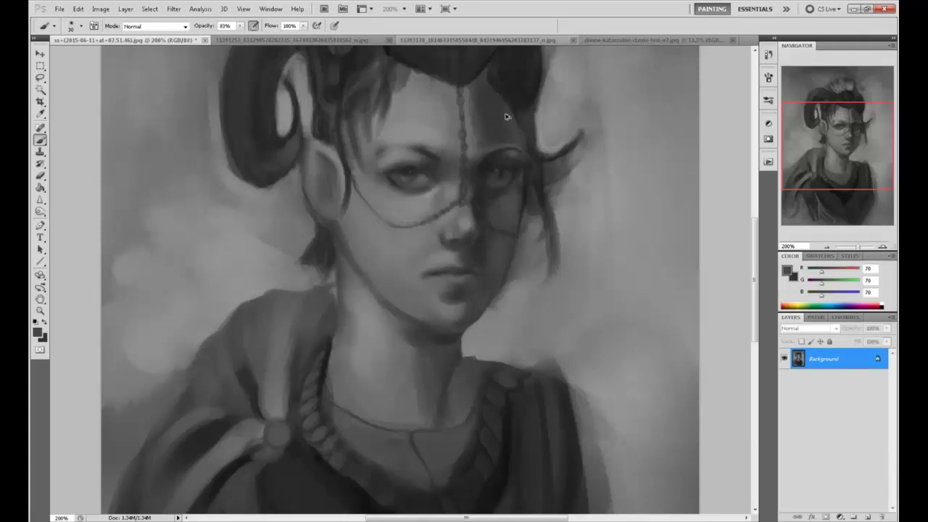
# Set the foreground colour to grey 193 sampled in the Color Picker
pyautogui.keyDown('alt'); pyautogui.click(388, 168); pyautogui.keyUp('alt')
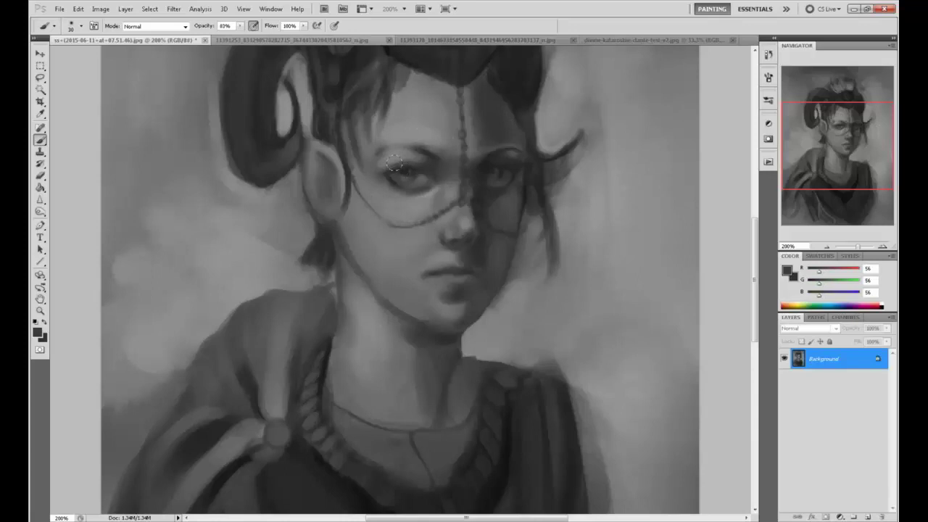
pyautogui.keyDown('alt'); pyautogui.click(422, 130); pyautogui.keyUp('alt')
pyautogui.click(787, 272)
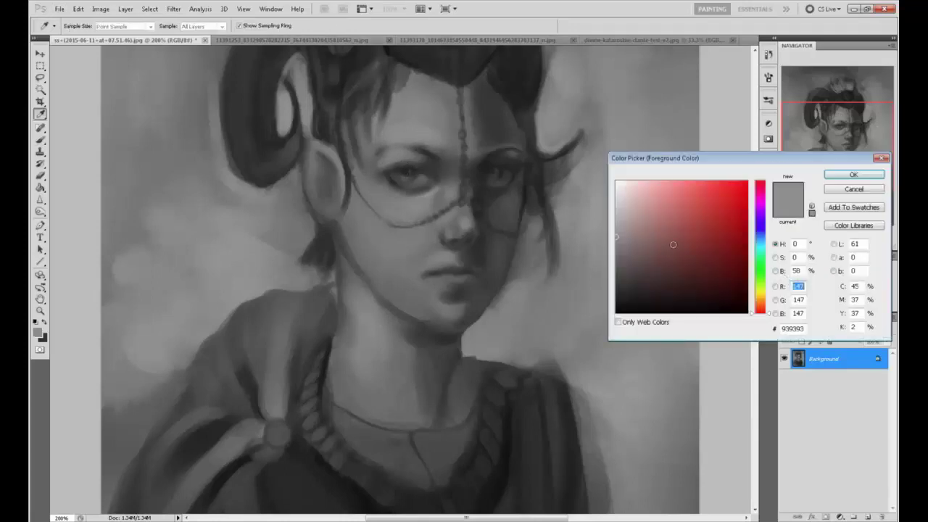
pyautogui.click(546, 215)
pyautogui.click(853, 175)
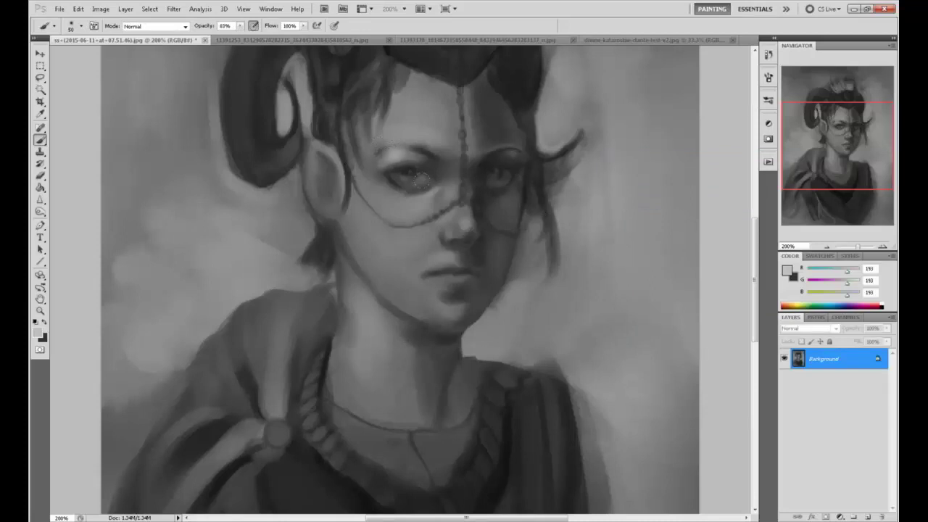
# With the brush shrunk to size 20, lighten the skin under the left eye and the cheek
pyautogui.press('[')
pyautogui.press('[')
pyautogui.press('[')
pyautogui.moveTo(399, 166)
pyautogui.mouseDown()
pyautogui.moveTo(408, 181)
pyautogui.moveTo(415, 163)
pyautogui.mouseUp()
pyautogui.press('[')
pyautogui.press(']')
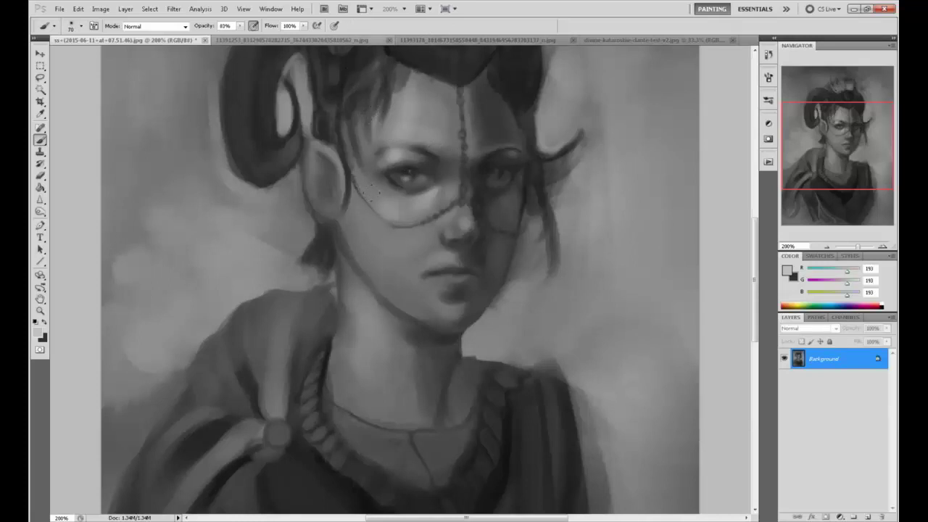
pyautogui.moveTo(366, 199); pyautogui.dragTo(391, 223)
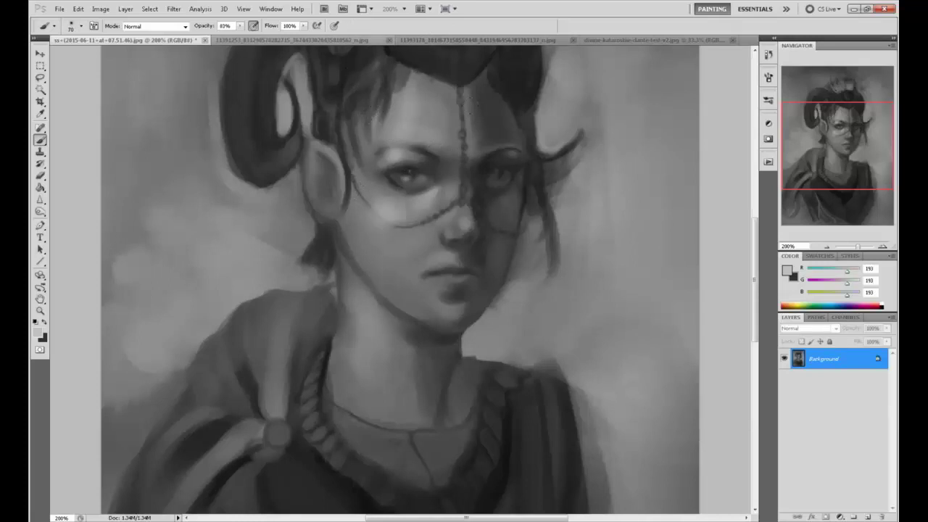
# Sample greys 51, 40 and 61 near the eye, plus lighter greys from the ear hair and cheek
pyautogui.moveTo(538, 252); pyautogui.dragTo(487, 241)
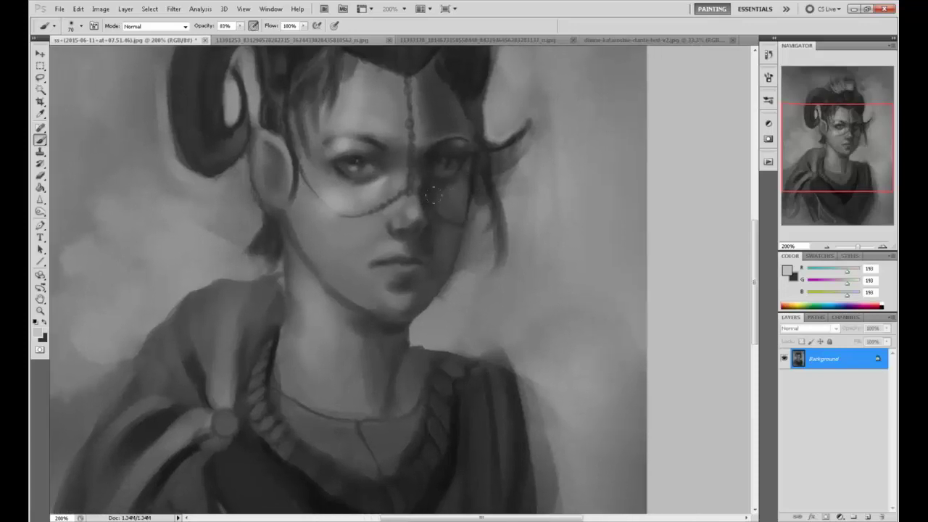
pyautogui.keyDown('alt'); pyautogui.click(384, 156); pyautogui.keyUp('alt')
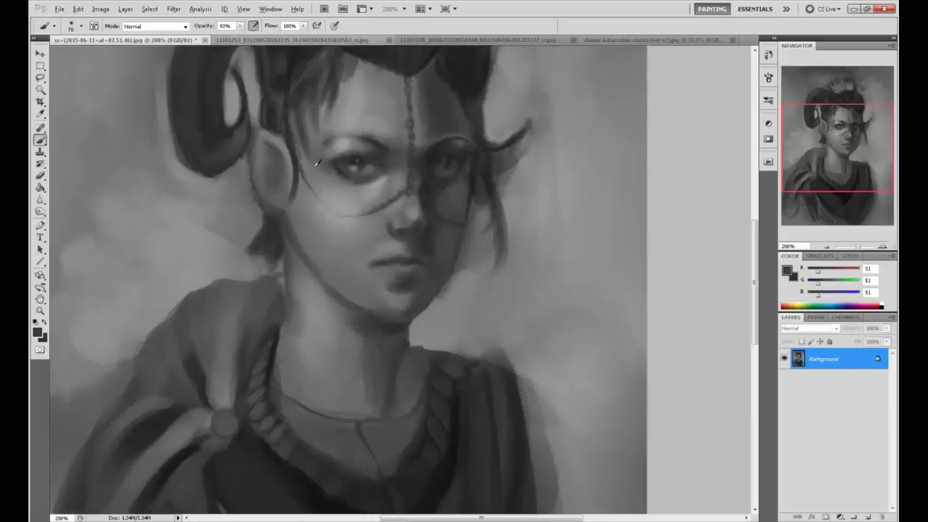
pyautogui.keyDown('alt'); pyautogui.click(319, 155); pyautogui.keyUp('alt')
pyautogui.keyDown('alt'); pyautogui.click(308, 159); pyautogui.keyUp('alt')
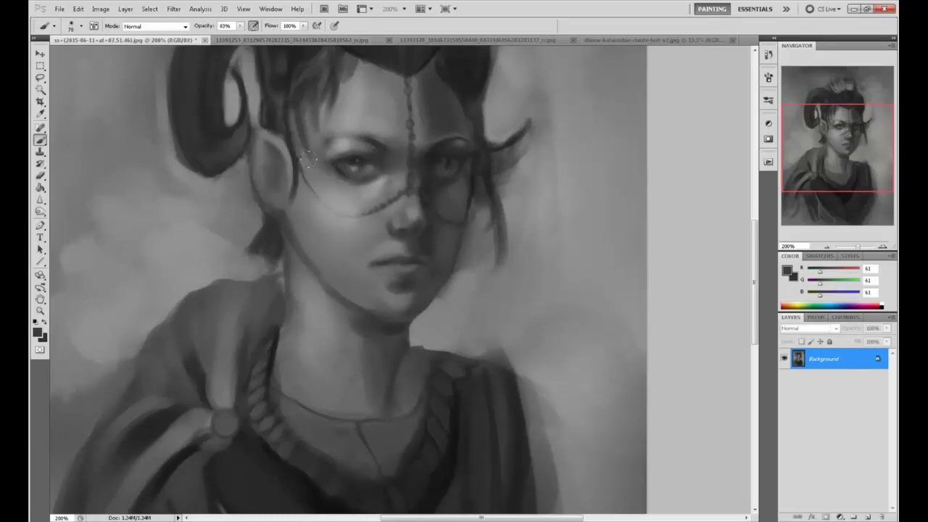
pyautogui.keyDown('alt'); pyautogui.click(290, 135); pyautogui.keyUp('alt')
pyautogui.keyDown('alt'); pyautogui.click(329, 187); pyautogui.keyUp('alt')
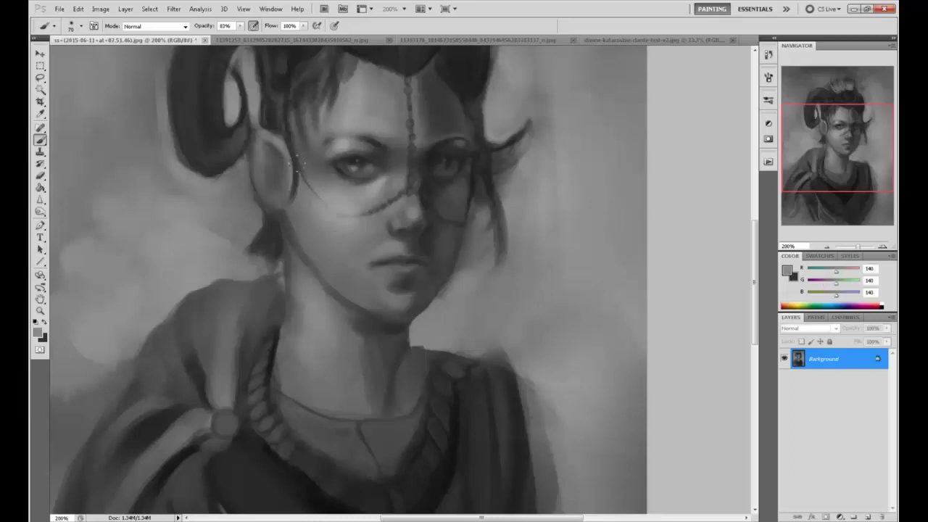
pyautogui.keyDown('alt'); pyautogui.click(373, 158); pyautogui.keyUp('alt')
pyautogui.keyDown('alt'); pyautogui.click(372, 162); pyautogui.keyUp('alt')
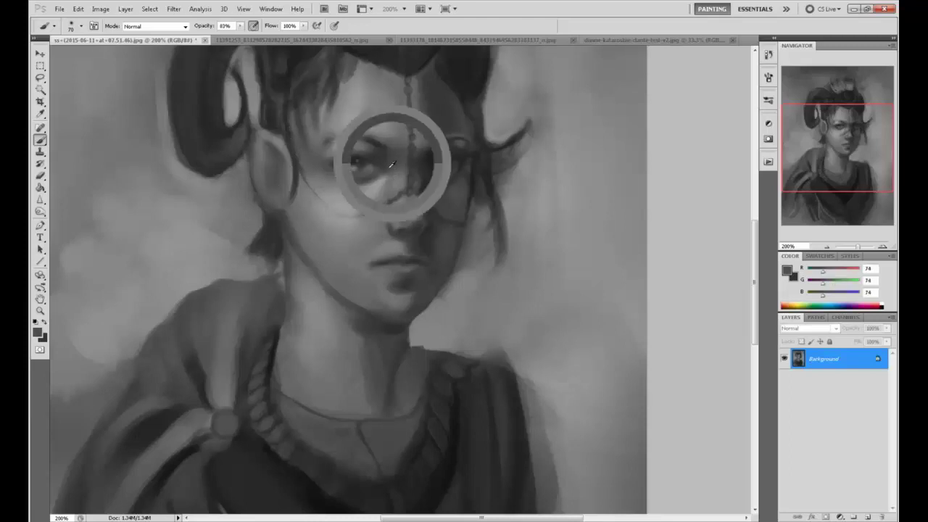
pyautogui.keyDown('alt'); pyautogui.click(321, 232); pyautogui.keyUp('alt')
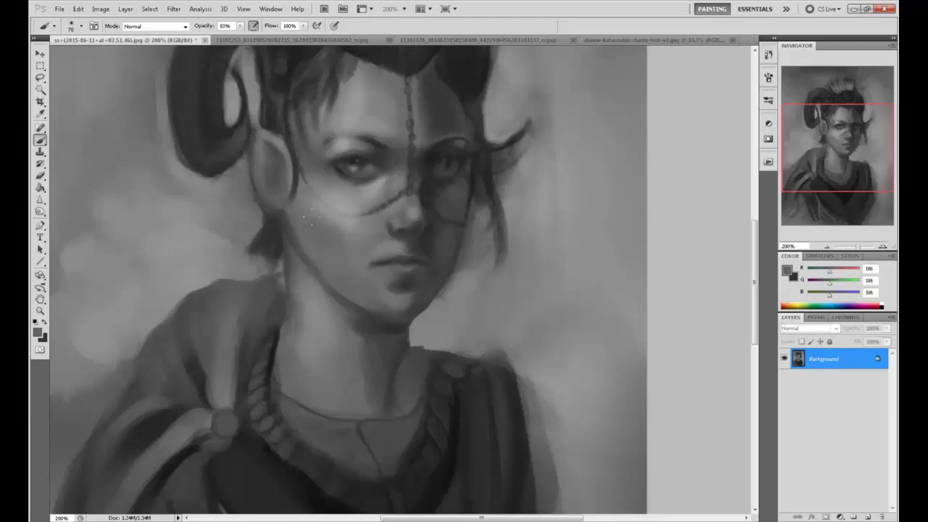
pyautogui.keyDown('alt'); pyautogui.click(338, 221); pyautogui.keyUp('alt')
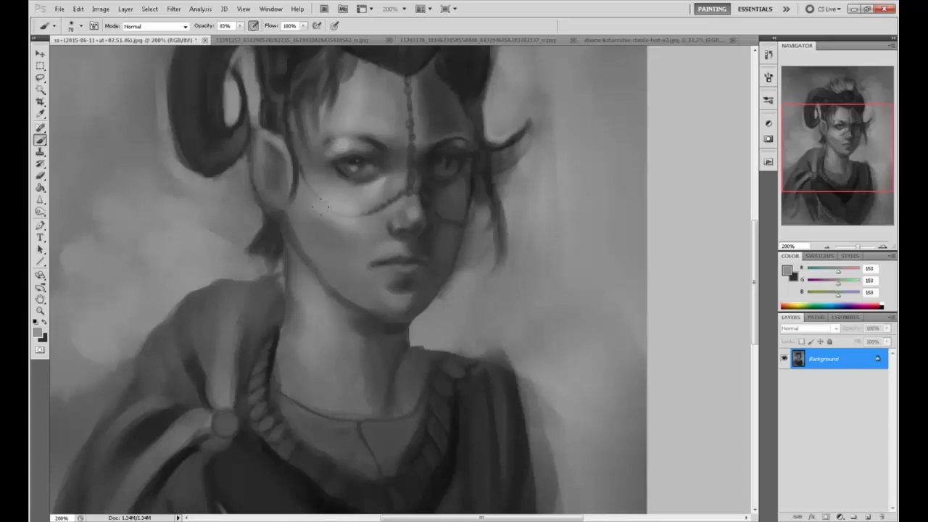
pyautogui.keyDown('alt'); pyautogui.click(341, 229); pyautogui.keyUp('alt')
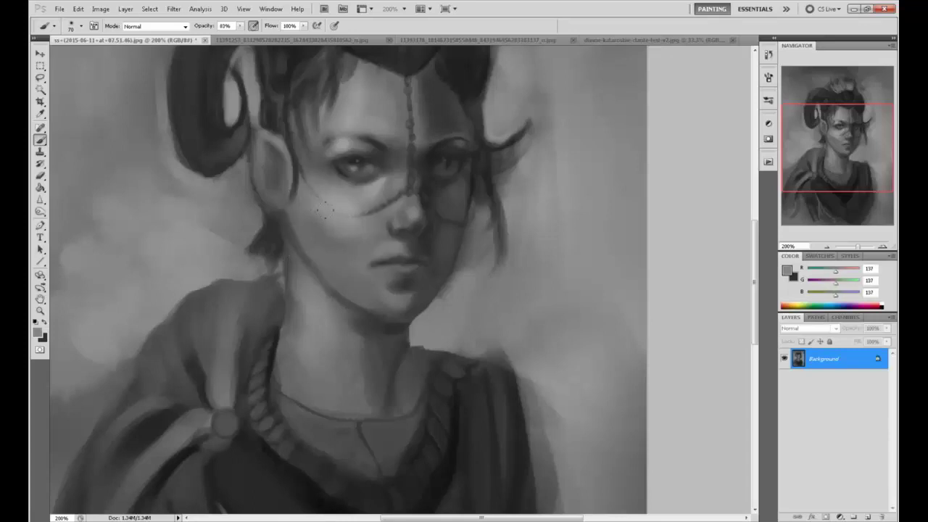
pyautogui.keyDown('alt'); pyautogui.click(348, 224); pyautogui.keyUp('alt')
# Sample nose, cheek and lip greys and soften the chin shading below the lips
pyautogui.keyDown('alt'); pyautogui.click(392, 242); pyautogui.keyUp('alt')
pyautogui.keyDown('alt'); pyautogui.click(385, 219); pyautogui.keyUp('alt')
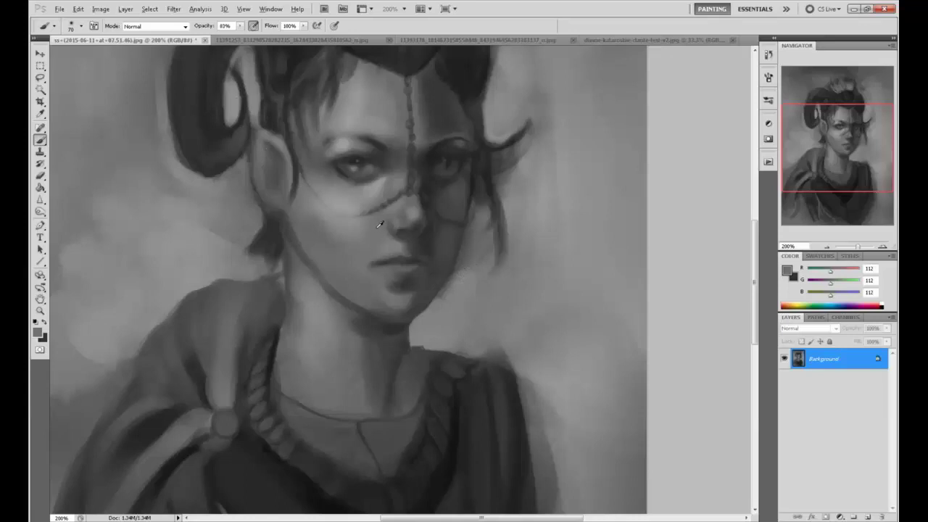
pyautogui.keyDown('alt'); pyautogui.click(377, 226); pyautogui.keyUp('alt')
pyautogui.keyDown('alt'); pyautogui.click(390, 235); pyautogui.keyUp('alt')
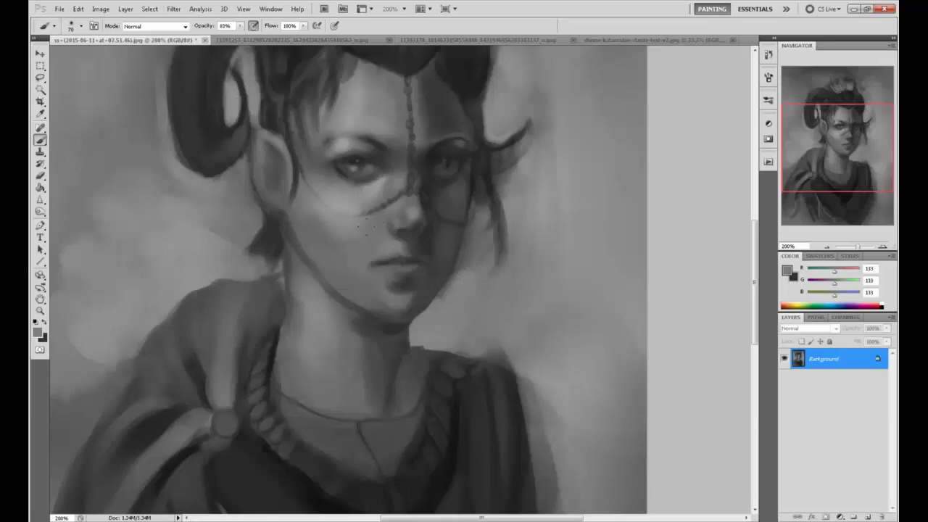
pyautogui.keyDown('alt'); pyautogui.click(396, 258); pyautogui.keyUp('alt')
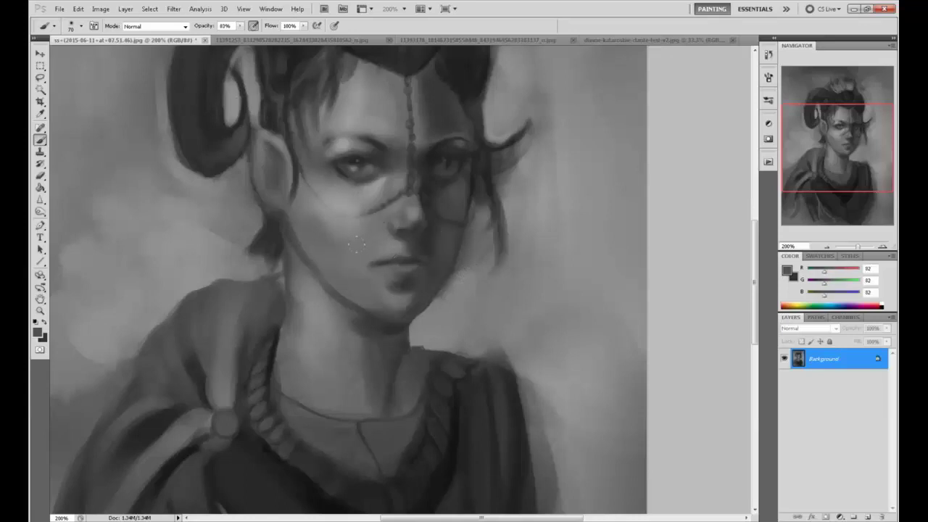
pyautogui.keyDown('alt'); pyautogui.click(400, 276); pyautogui.keyUp('alt')
pyautogui.keyDown('alt'); pyautogui.click(394, 291); pyautogui.keyUp('alt')
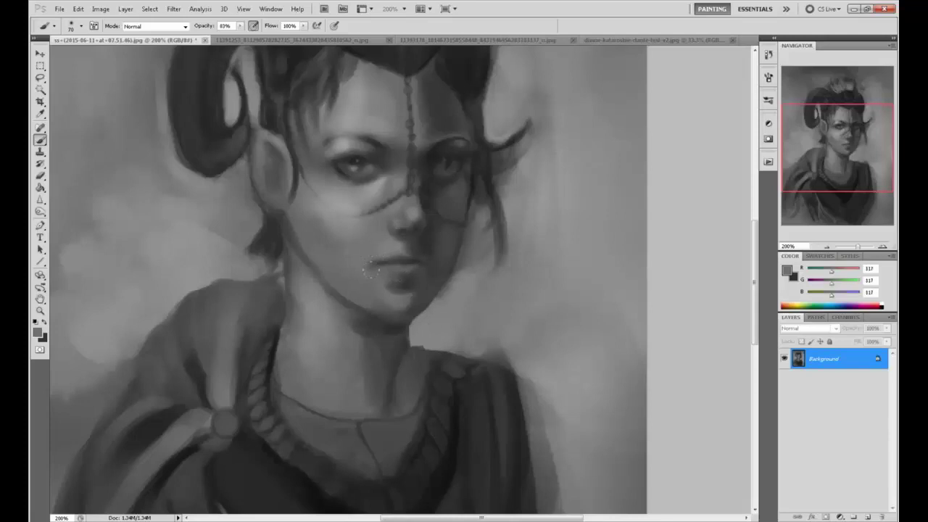
pyautogui.keyDown('alt'); pyautogui.click(406, 291); pyautogui.keyUp('alt')
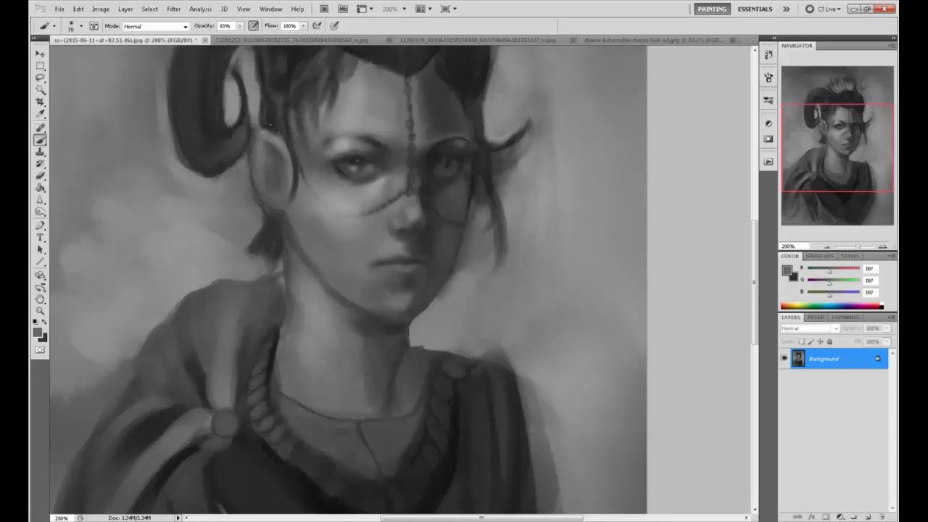
pyautogui.moveTo(401, 280)
pyautogui.mouseDown()
pyautogui.moveTo(408, 301)
pyautogui.moveTo(398, 304)
pyautogui.moveTo(413, 301)
pyautogui.moveTo(415, 265)
pyautogui.moveTo(394, 242)
pyautogui.moveTo(375, 263)
pyautogui.mouseUp()
pyautogui.keyDown('alt'); pyautogui.click(397, 255); pyautogui.keyUp('alt')
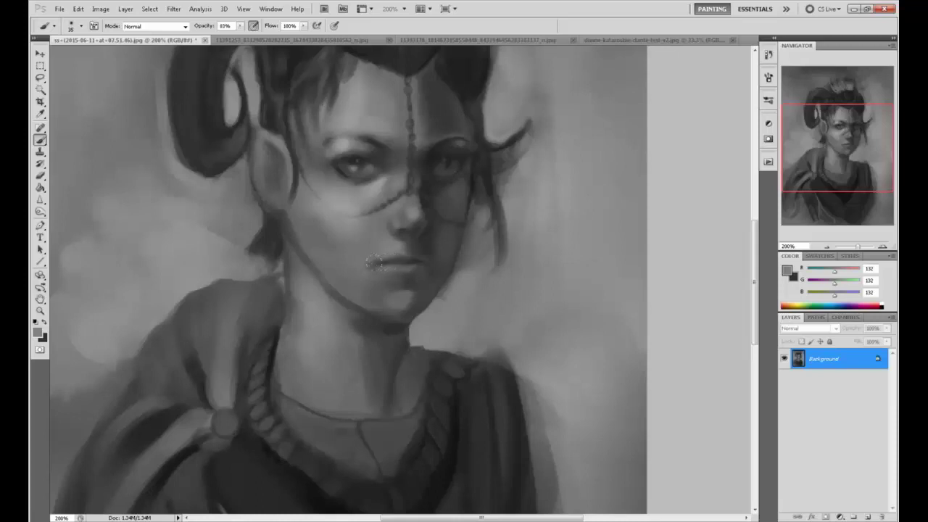
# Set brush opacity to 100%, shrink the brush, and try light lip strokes, undoing them
pyautogui.press('0')
pyautogui.press('[')
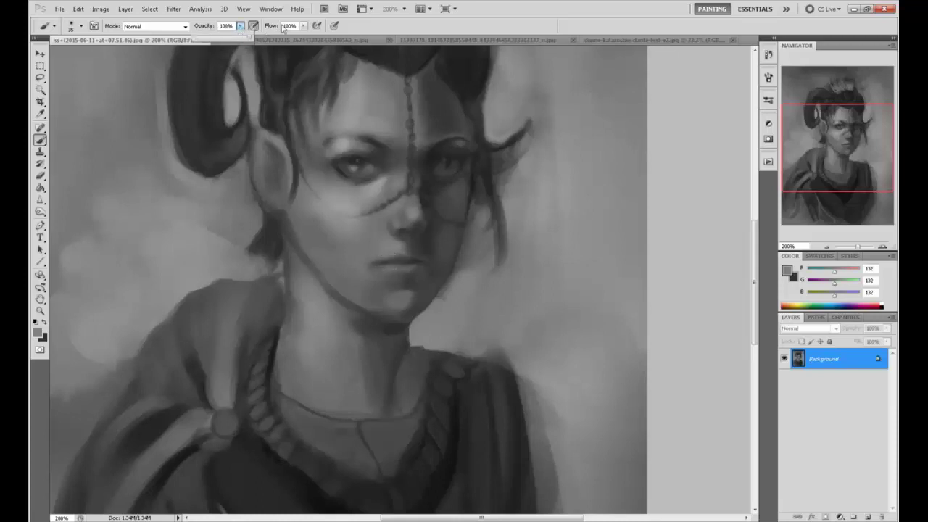
pyautogui.press('[')
pyautogui.press('[')
pyautogui.press('[')
pyautogui.moveTo(423, 274)
pyautogui.mouseDown()
pyautogui.moveTo(384, 276)
pyautogui.moveTo(411, 269)
pyautogui.mouseUp()
pyautogui.press(']')
pyautogui.press(']')
pyautogui.hotkey('ctrl', 'z')
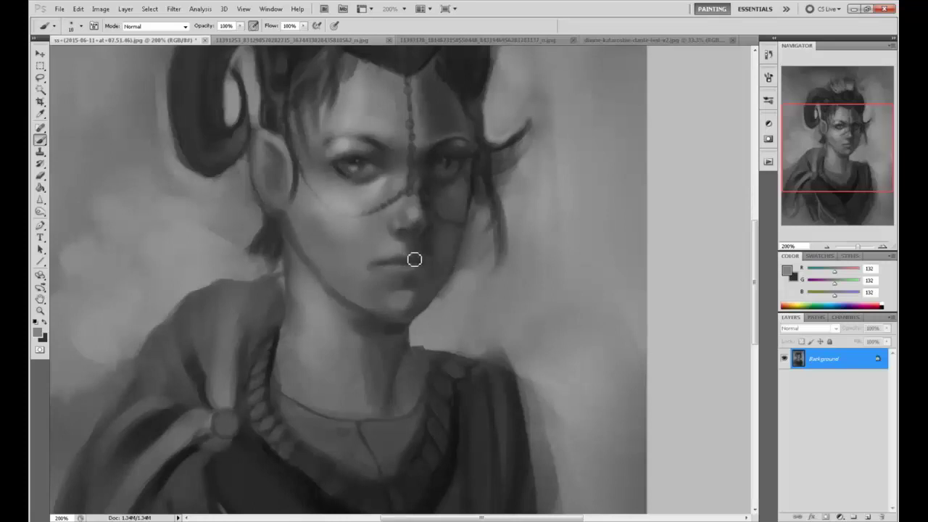
pyautogui.moveTo(422, 251); pyautogui.dragTo(421, 243)
pyautogui.hotkey('ctrl', 'z')
# Darken the neck's left side under the jaw and the throat, enlarging the brush to 50
pyautogui.keyDown('alt'); pyautogui.click(413, 306); pyautogui.keyUp('alt')
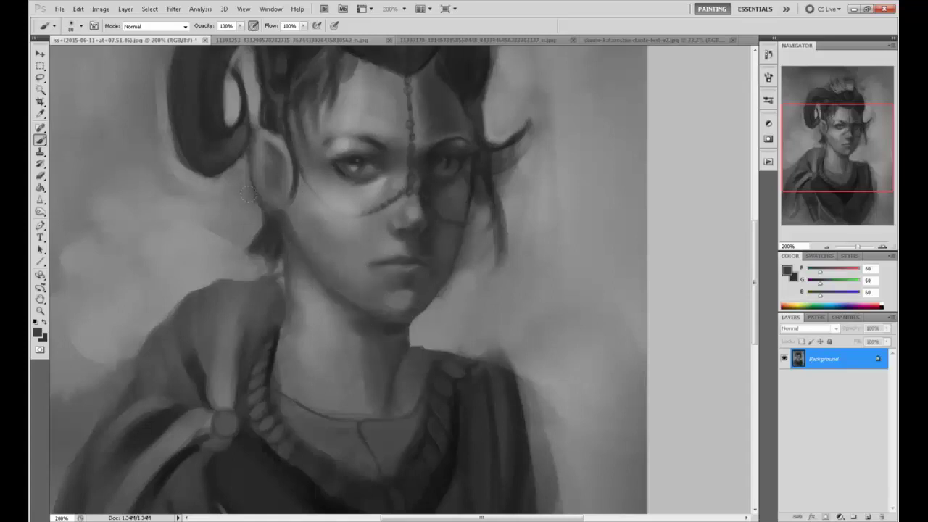
pyautogui.keyDown('alt'); pyautogui.click(297, 252); pyautogui.keyUp('alt')
pyautogui.moveTo(296, 272); pyautogui.dragTo(369, 332)
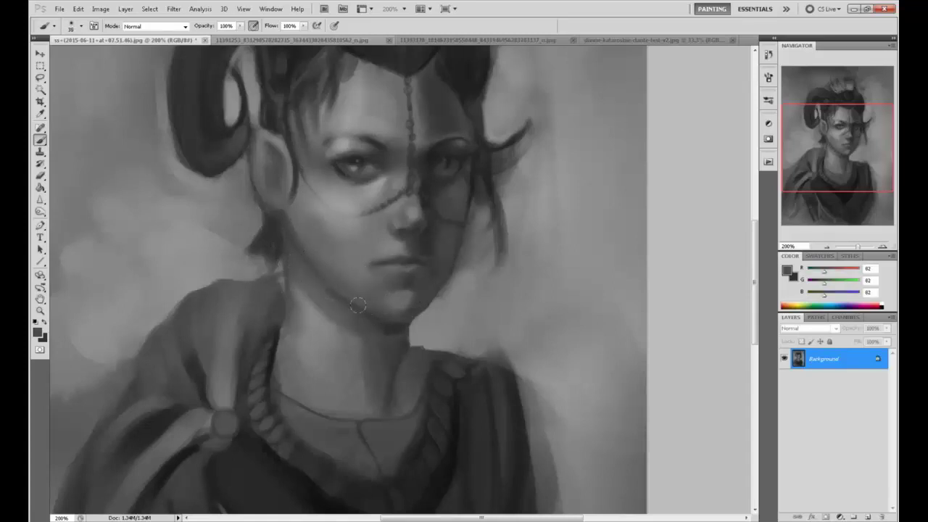
pyautogui.press(']')
pyautogui.keyDown('alt'); pyautogui.click(362, 302); pyautogui.keyUp('alt')
pyautogui.moveTo(384, 351); pyautogui.dragTo(343, 310)
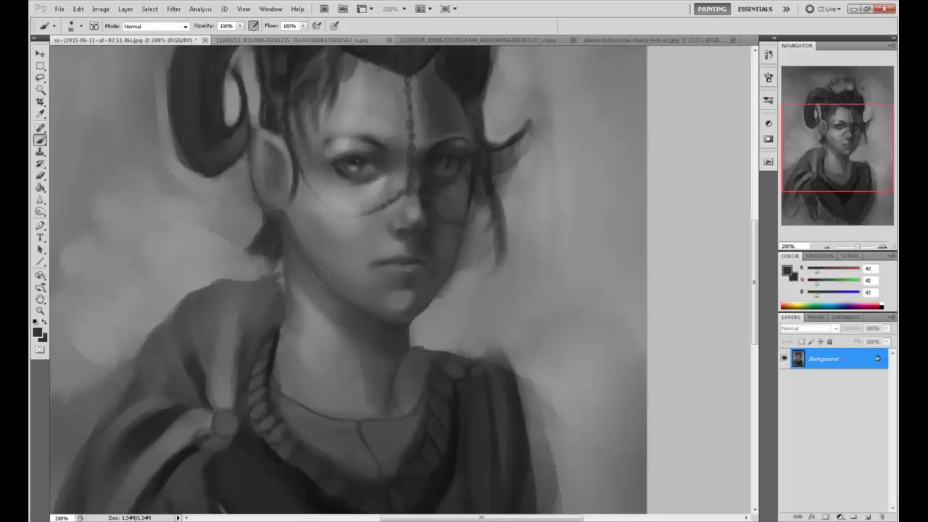
# Paint a dark stroke below the ear and deepen shadows down the neck and collar
pyautogui.keyDown('alt'); pyautogui.click(341, 306); pyautogui.keyUp('alt')
pyautogui.keyDown('alt'); pyautogui.click(363, 308); pyautogui.keyUp('alt')
pyautogui.keyDown('alt'); pyautogui.click(315, 313); pyautogui.keyUp('alt')
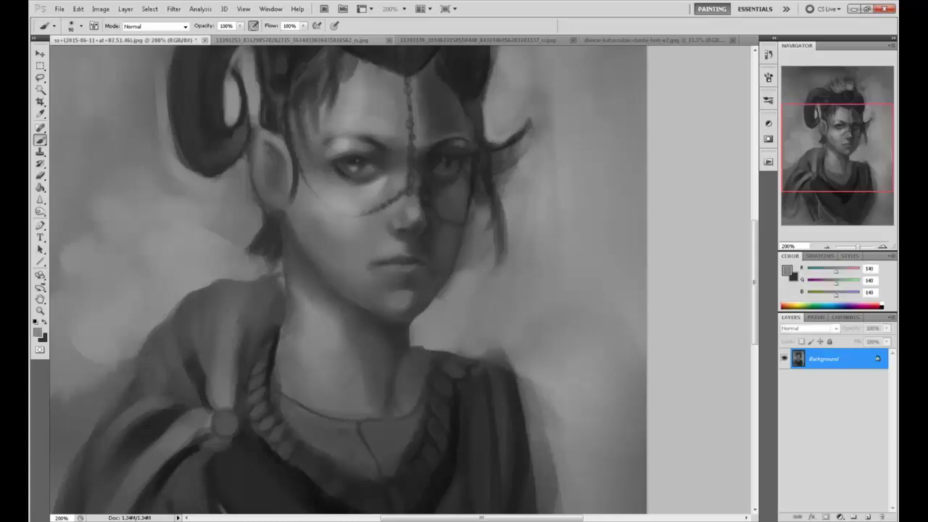
pyautogui.keyDown('alt'); pyautogui.click(298, 274); pyautogui.keyUp('alt')
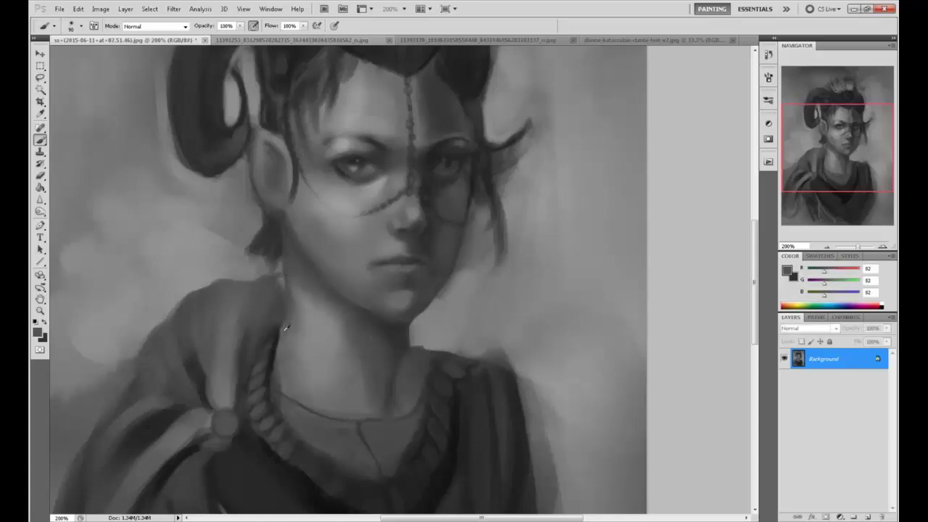
pyautogui.keyDown('alt'); pyautogui.click(272, 353); pyautogui.keyUp('alt')
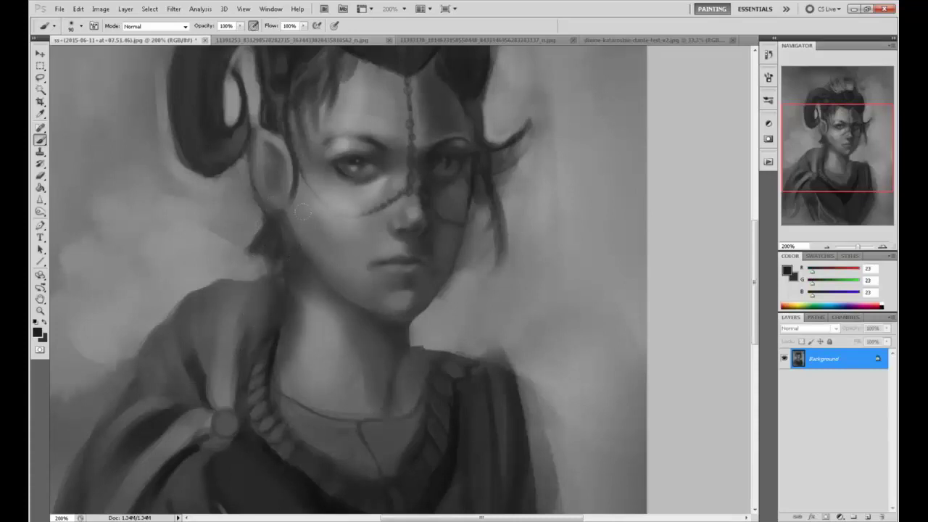
pyautogui.keyDown('alt'); pyautogui.click(288, 312); pyautogui.keyUp('alt')
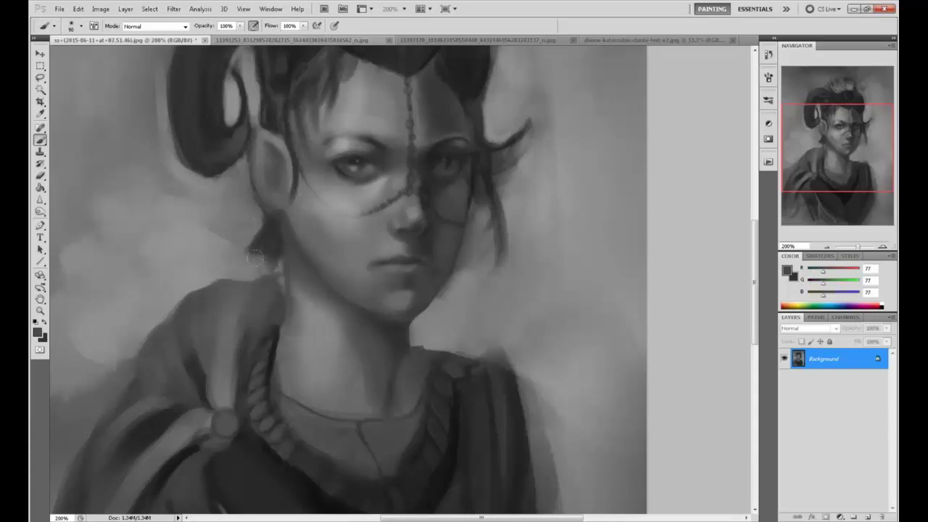
pyautogui.moveTo(278, 254); pyautogui.dragTo(279, 265)
pyautogui.moveTo(299, 305)
pyautogui.mouseDown()
pyautogui.moveTo(304, 355)
pyautogui.moveTo(287, 376)
pyautogui.mouseUp()
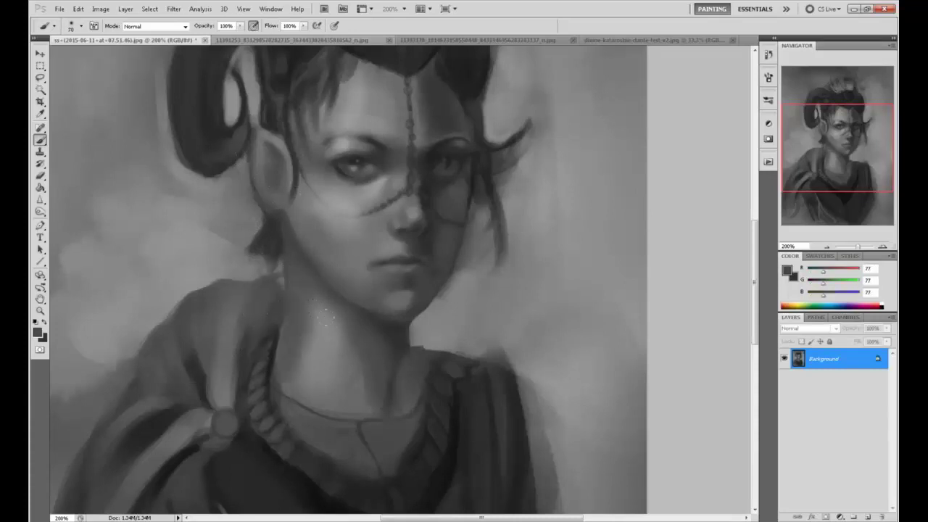
pyautogui.moveTo(363, 368); pyautogui.dragTo(298, 406)
pyautogui.moveTo(312, 372); pyautogui.dragTo(284, 391)
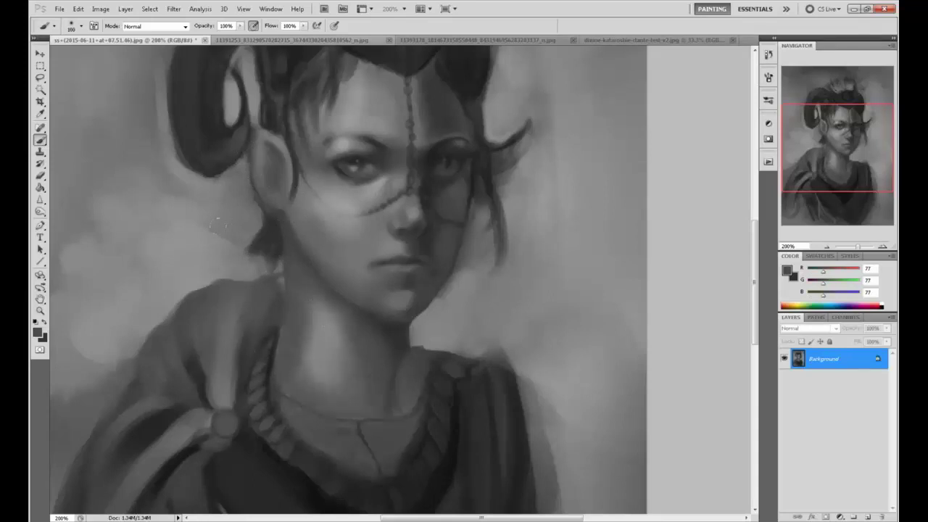
pyautogui.keyDown('alt'); pyautogui.click(305, 319); pyautogui.keyUp('alt')
pyautogui.moveTo(297, 359)
pyautogui.mouseDown()
pyautogui.moveTo(376, 360)
pyautogui.moveTo(322, 302)
pyautogui.moveTo(308, 370)
pyautogui.mouseUp()
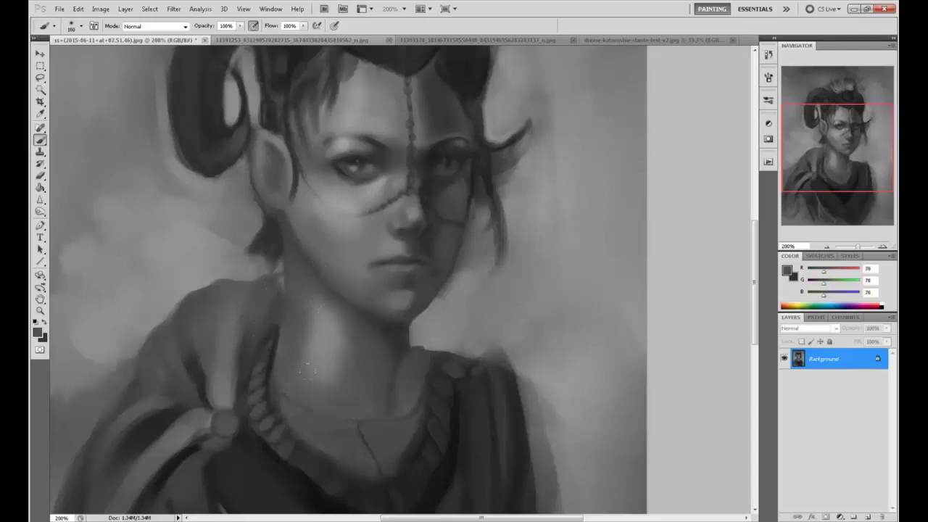
# Add a small shadow below the earlobe and a light dab beneath the ear
pyautogui.moveTo(366, 369); pyautogui.dragTo(388, 413)
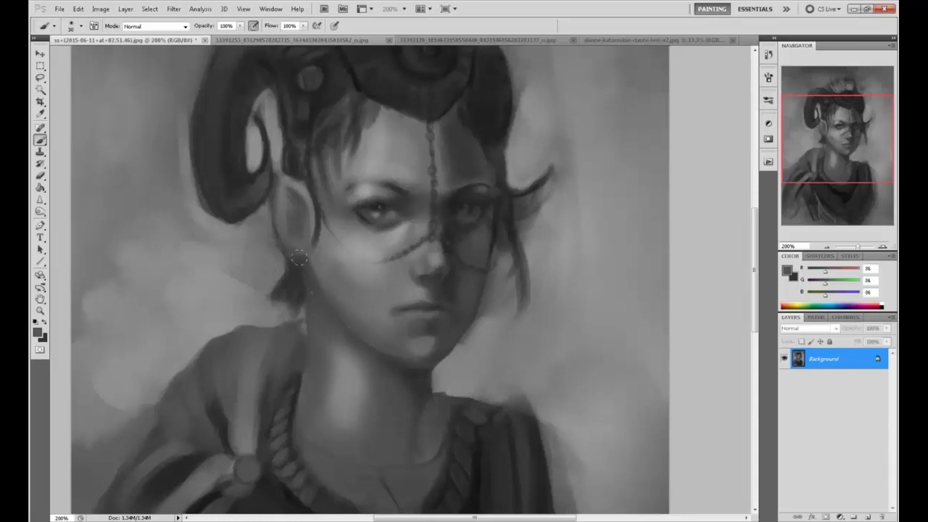
pyautogui.moveTo(302, 254); pyautogui.dragTo(300, 265)
pyautogui.keyDown('alt'); pyautogui.click(363, 342); pyautogui.keyUp('alt')
pyautogui.keyDown('alt'); pyautogui.click(368, 331); pyautogui.keyUp('alt')
pyautogui.keyDown('alt'); pyautogui.click(374, 303); pyautogui.keyUp('alt')
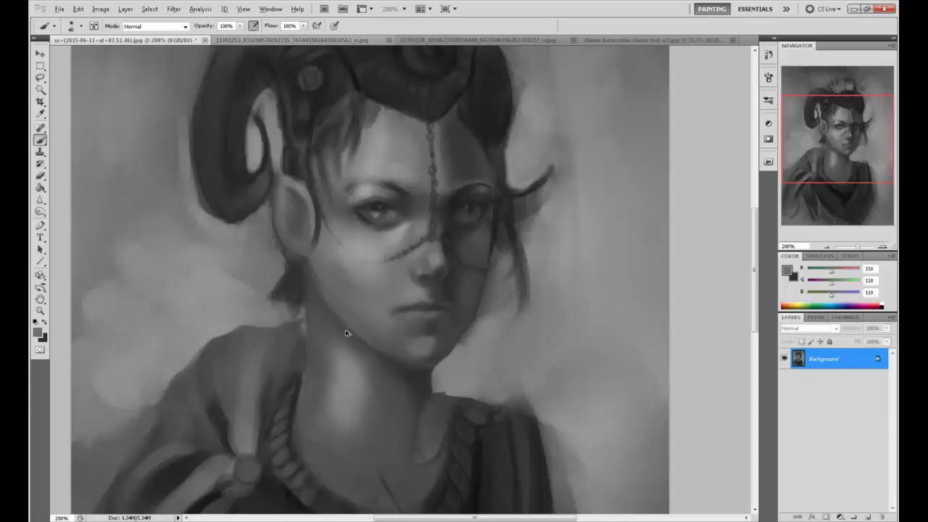
pyautogui.keyDown('alt'); pyautogui.click(290, 300); pyautogui.keyUp('alt')
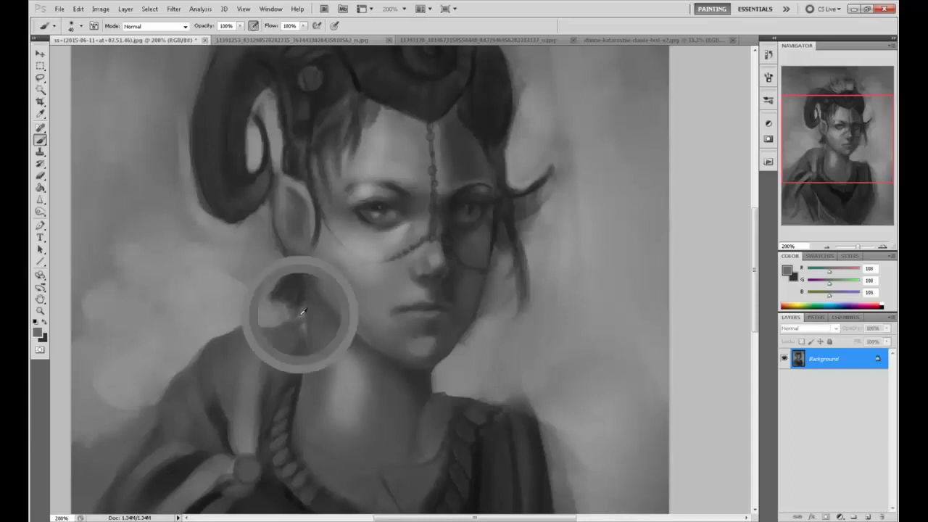
pyautogui.moveTo(300, 299)
pyautogui.mouseDown()
pyautogui.moveTo(306, 325)
pyautogui.moveTo(299, 293)
pyautogui.moveTo(295, 316)
pyautogui.moveTo(309, 328)
pyautogui.moveTo(295, 297)
pyautogui.mouseUp()
# Darken the shadow under the chin and jaw, undoing trial light strokes near the chin
pyautogui.keyDown('alt'); pyautogui.click(298, 271); pyautogui.keyUp('alt')
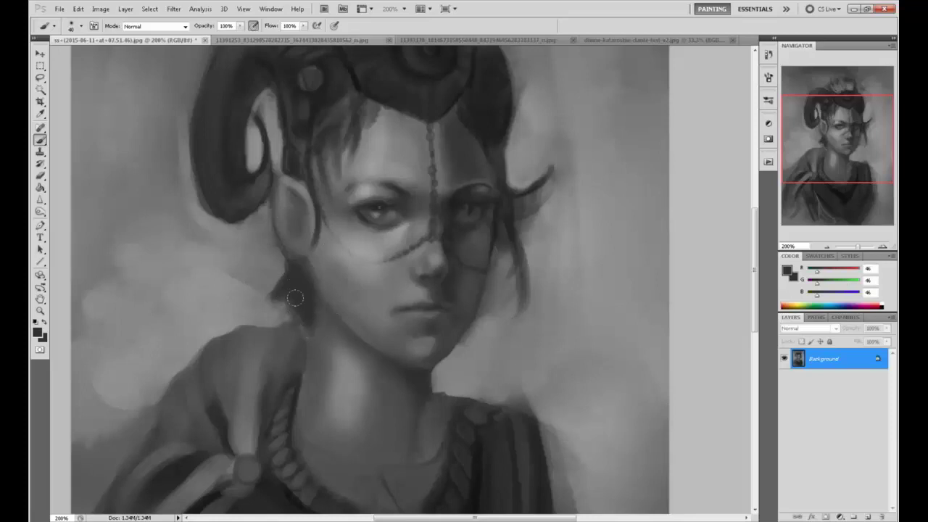
pyautogui.moveTo(451, 355)
pyautogui.mouseDown()
pyautogui.moveTo(426, 371)
pyautogui.moveTo(453, 328)
pyautogui.moveTo(433, 370)
pyautogui.moveTo(442, 376)
pyautogui.moveTo(459, 347)
pyautogui.moveTo(485, 351)
pyautogui.moveTo(442, 387)
pyautogui.moveTo(438, 375)
pyautogui.moveTo(418, 386)
pyautogui.moveTo(447, 412)
pyautogui.mouseUp()
pyautogui.keyDown('alt'); pyautogui.click(464, 366); pyautogui.keyUp('alt')
pyautogui.keyDown('alt'); pyautogui.click(426, 381); pyautogui.keyUp('alt')
pyautogui.moveTo(488, 358); pyautogui.dragTo(473, 315)
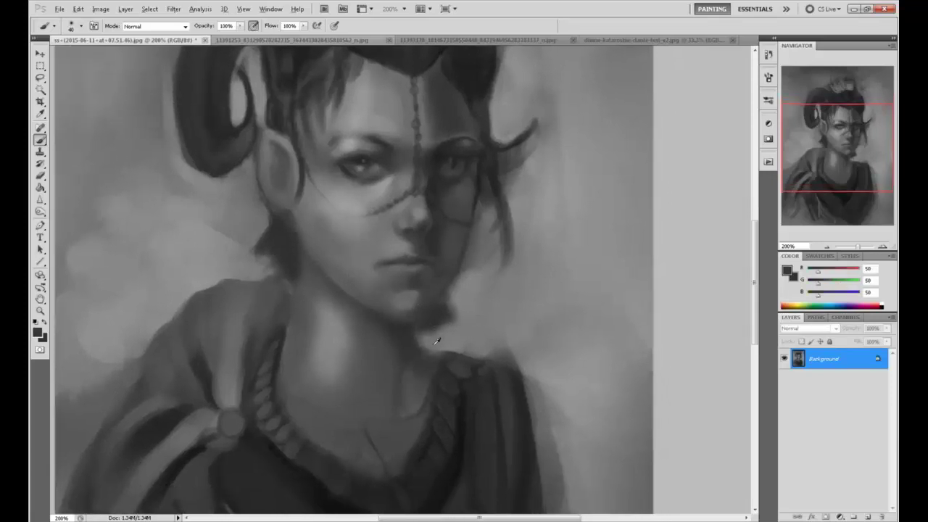
pyautogui.keyDown('alt'); pyautogui.click(421, 339); pyautogui.keyUp('alt')
pyautogui.moveTo(421, 339)
pyautogui.mouseDown()
pyautogui.moveTo(435, 353)
pyautogui.moveTo(444, 347)
pyautogui.mouseUp()
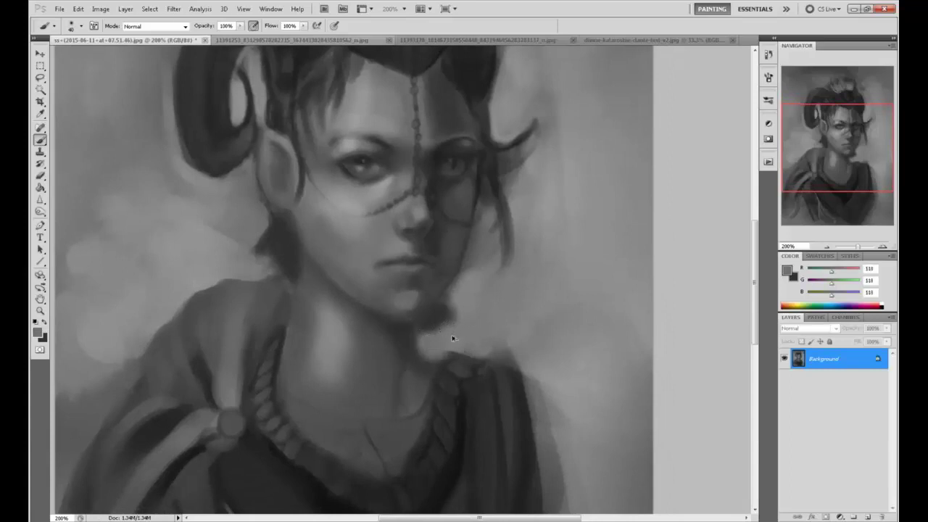
pyautogui.hotkey('ctrl', 'z')
pyautogui.press('alt')
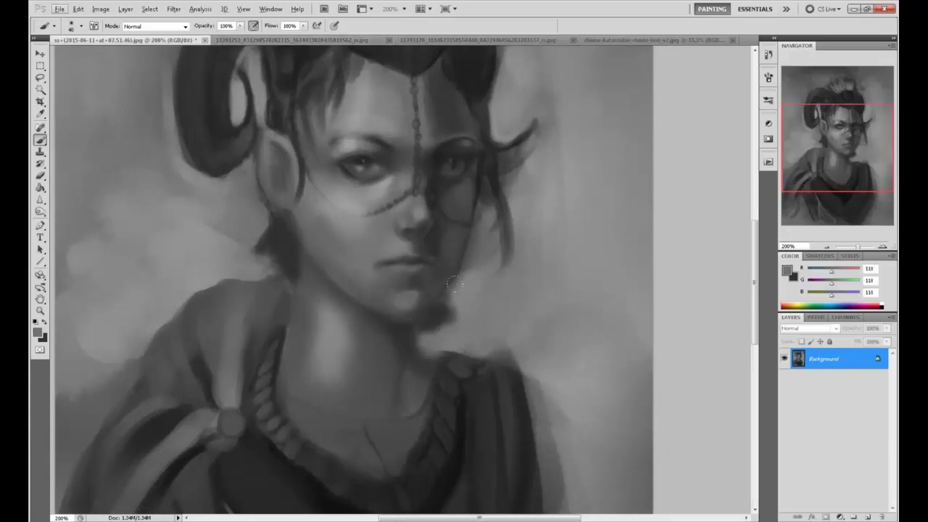
# Sample shadow greys from the nose and lighter greys from the cheek
pyautogui.scroll(2, 454, 284)
pyautogui.hscroll(-1, 454, 284)
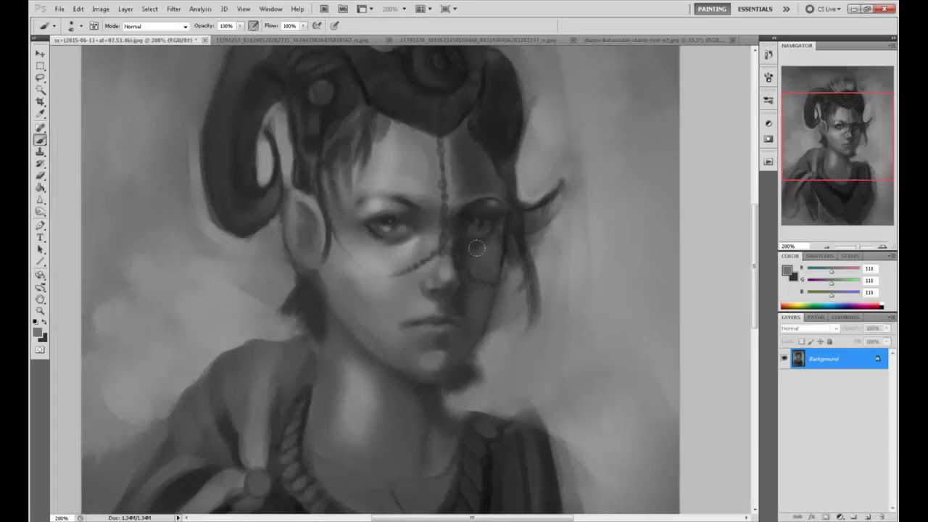
pyautogui.keyDown('alt'); pyautogui.click(437, 297); pyautogui.keyUp('alt')
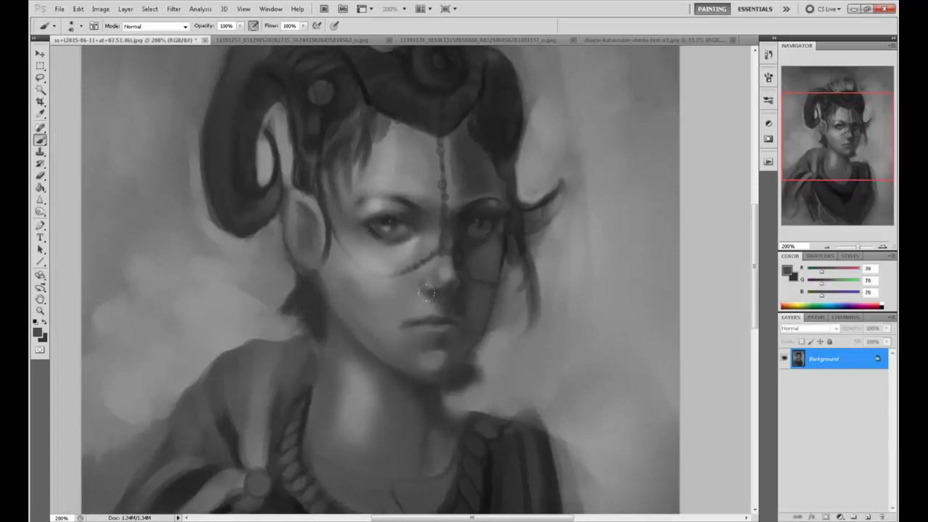
pyautogui.keyDown('alt'); pyautogui.click(472, 308); pyautogui.keyUp('alt')
pyautogui.keyDown('alt'); pyautogui.click(481, 300); pyautogui.keyUp('alt')
pyautogui.keyDown('alt'); pyautogui.click(363, 272); pyautogui.keyUp('alt')
pyautogui.keyDown('alt'); pyautogui.click(356, 285); pyautogui.keyUp('alt')
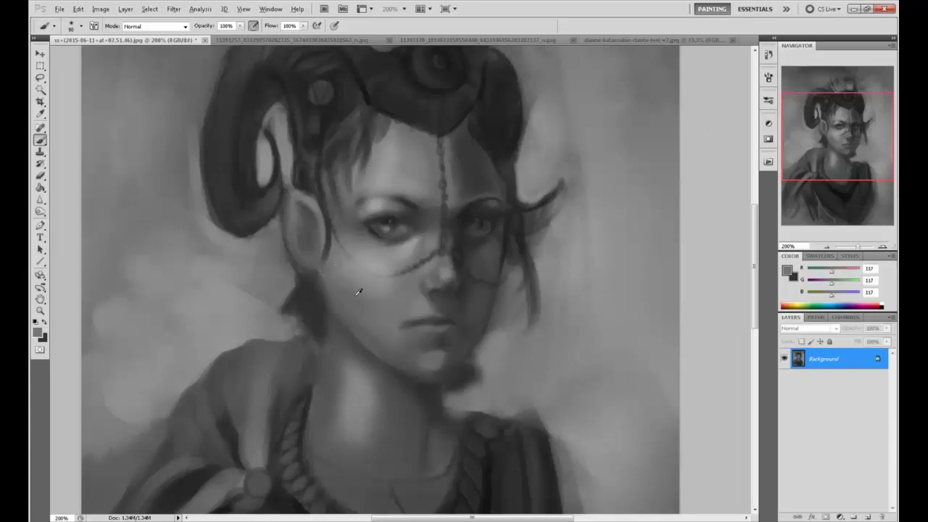
pyautogui.keyDown('alt'); pyautogui.click(358, 292); pyautogui.keyUp('alt')
# Sample a mid grey from the neck and lighten the neck with soft strokes
pyautogui.hotkey('ctrl', '-')
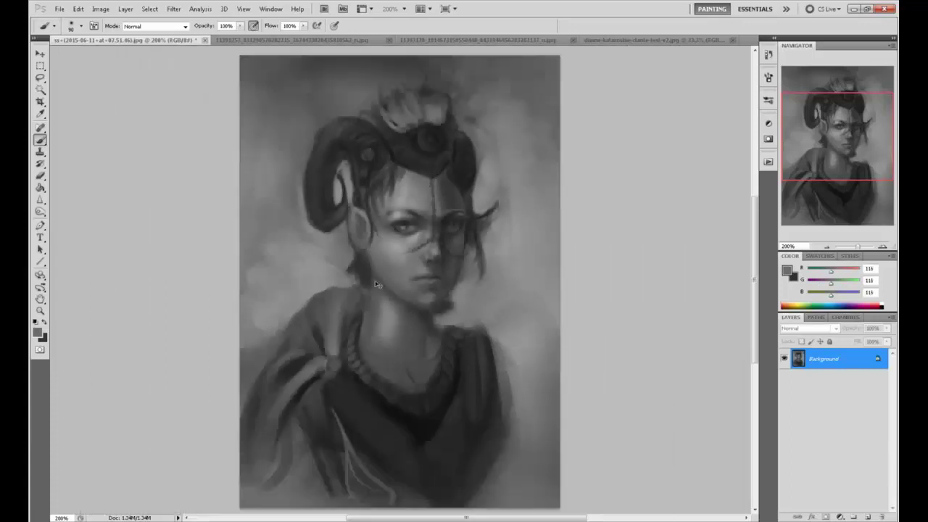
pyautogui.keyDown('alt'); pyautogui.click(394, 326); pyautogui.keyUp('alt')
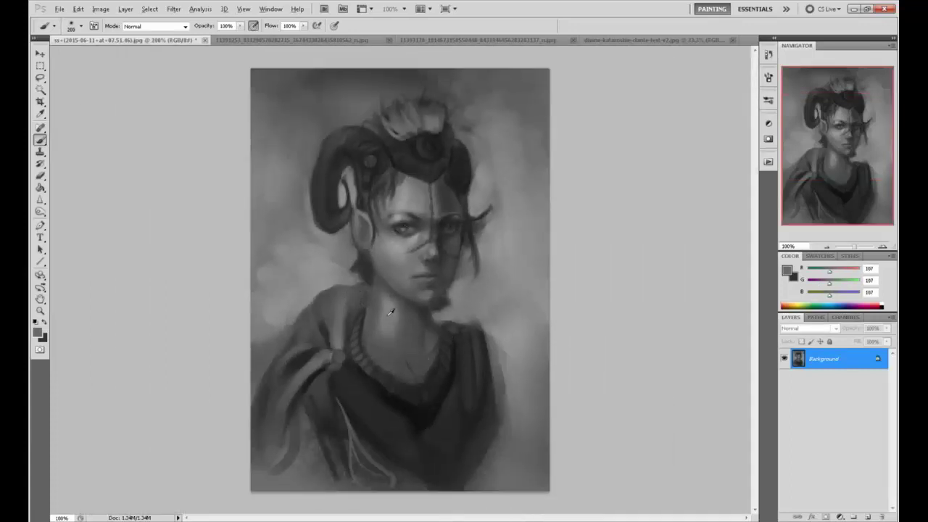
pyautogui.keyDown('alt'); pyautogui.click(388, 316); pyautogui.keyUp('alt')
pyautogui.moveTo(394, 360); pyautogui.dragTo(429, 381)
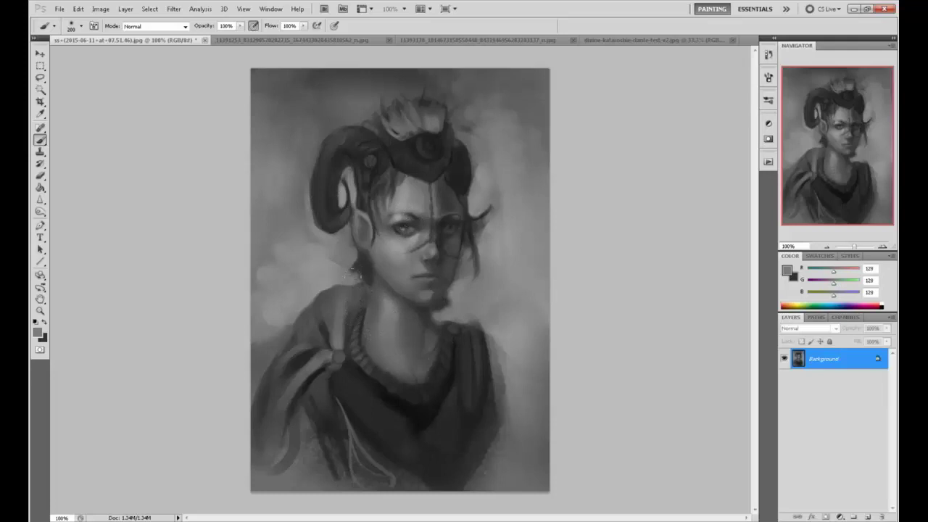
# Sample greys from the cheek, chin, ear and hair, ending on a light cheek grey
pyautogui.keyDown('alt'); pyautogui.click(346, 240); pyautogui.keyUp('alt')
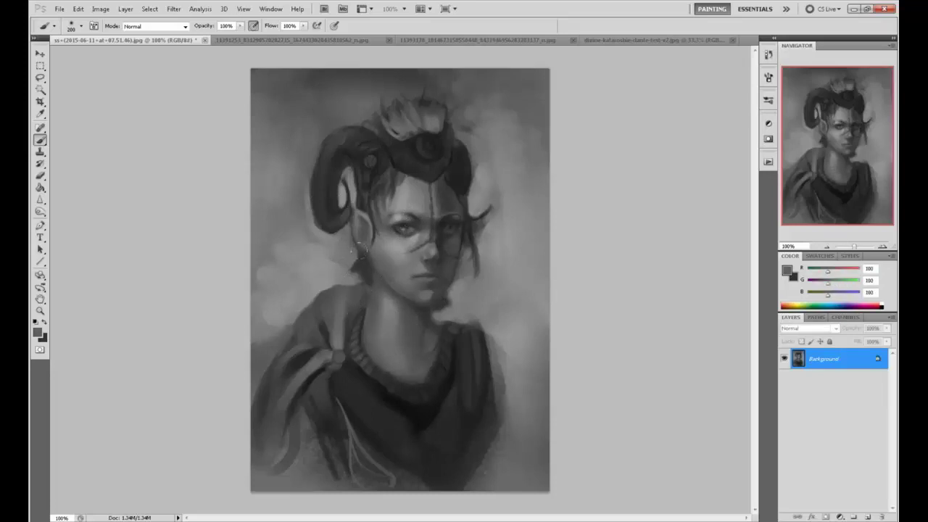
pyautogui.keyDown('alt'); pyautogui.click(394, 270); pyautogui.keyUp('alt')
pyautogui.keyDown('alt'); pyautogui.click(411, 287); pyautogui.keyUp('alt')
pyautogui.keyDown('alt'); pyautogui.click(375, 231); pyautogui.keyUp('alt')
pyautogui.keyDown('alt'); pyautogui.click(379, 254); pyautogui.keyUp('alt')
pyautogui.keyDown('alt'); pyautogui.click(366, 211); pyautogui.keyUp('alt')
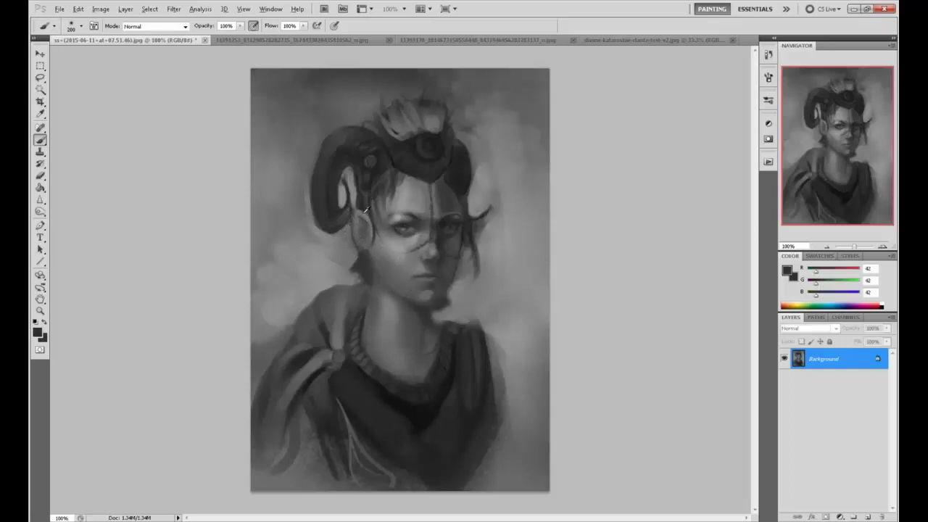
pyautogui.keyDown('alt'); pyautogui.click(462, 207); pyautogui.keyUp('alt')
pyautogui.keyDown('alt'); pyautogui.click(399, 251); pyautogui.keyUp('alt')
pyautogui.keyDown('alt'); pyautogui.click(394, 253); pyautogui.keyUp('alt')
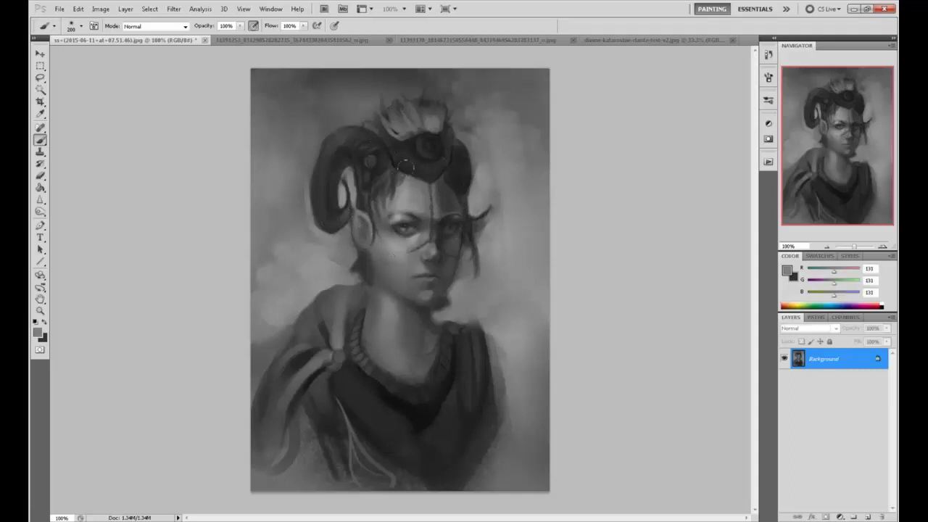
pyautogui.hotkey('ctrl', '+')
pyautogui.keyDown('alt'); pyautogui.click(403, 232); pyautogui.keyUp('alt')
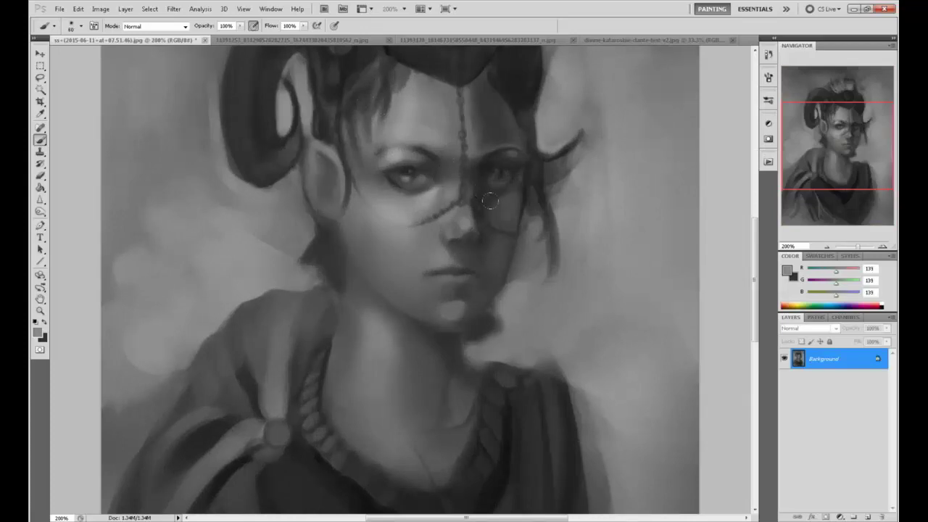
# Lighten the dark patch under the right eye, resampling nearby greys with a slightly larger brush
pyautogui.moveTo(489, 202); pyautogui.dragTo(508, 221)
pyautogui.keyDown('alt'); pyautogui.click(481, 179); pyautogui.keyUp('alt')
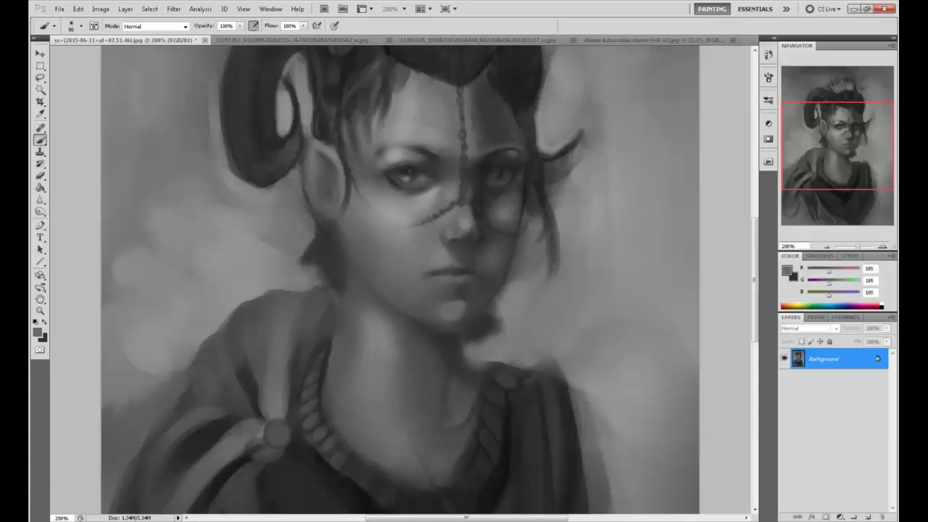
pyautogui.keyDown('alt'); pyautogui.click(503, 171); pyautogui.keyUp('alt')
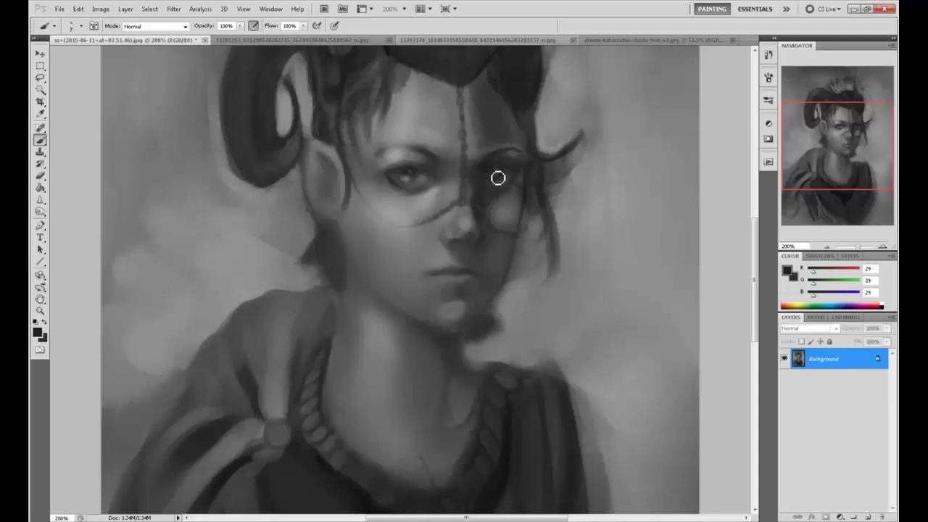
pyautogui.press(']')
pyautogui.press(']')
pyautogui.press(']')
pyautogui.keyDown('alt'); pyautogui.click(506, 185); pyautogui.keyUp('alt')
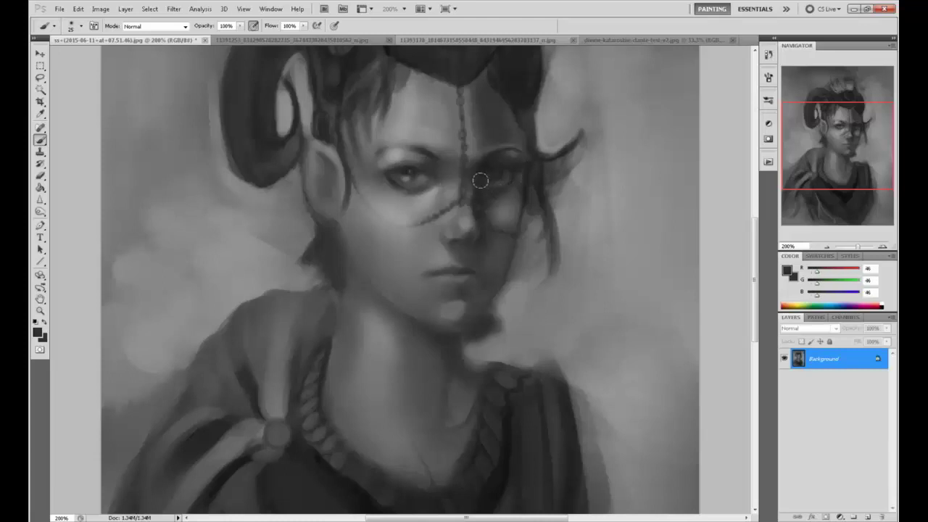
pyautogui.keyDown('alt'); pyautogui.click(498, 195); pyautogui.keyUp('alt')
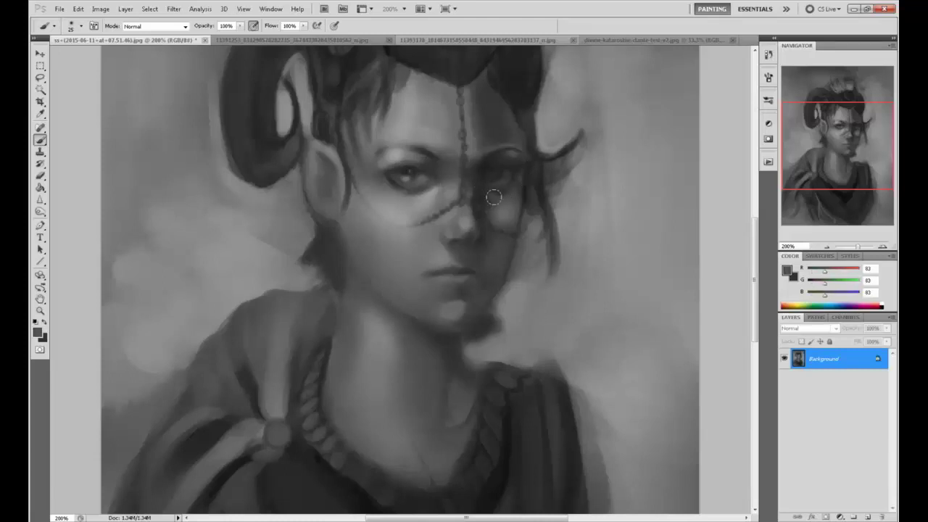
# Repaint the right eye's upper lid lighter, then zoom closely onto the eyes and brows
pyautogui.keyDown('alt'); pyautogui.click(410, 152); pyautogui.keyUp('alt')
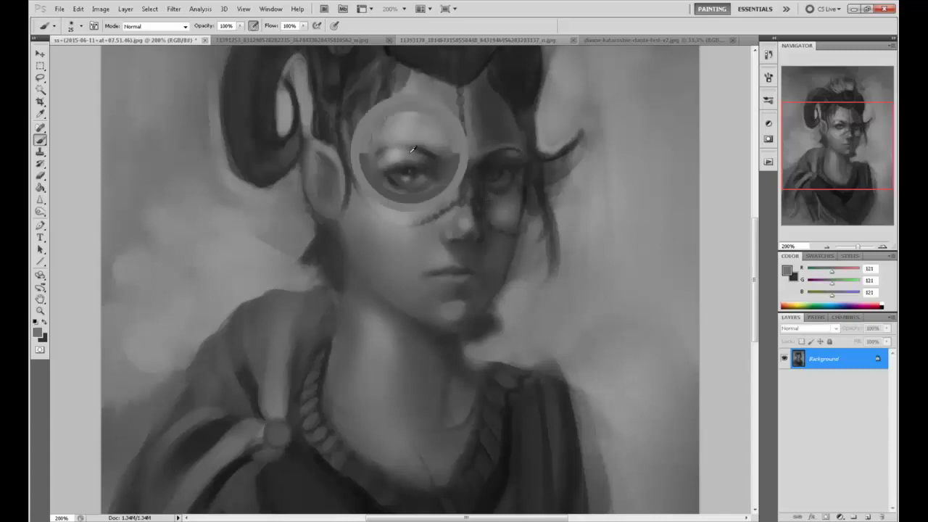
pyautogui.keyDown('alt'); pyautogui.click(506, 152); pyautogui.keyUp('alt')
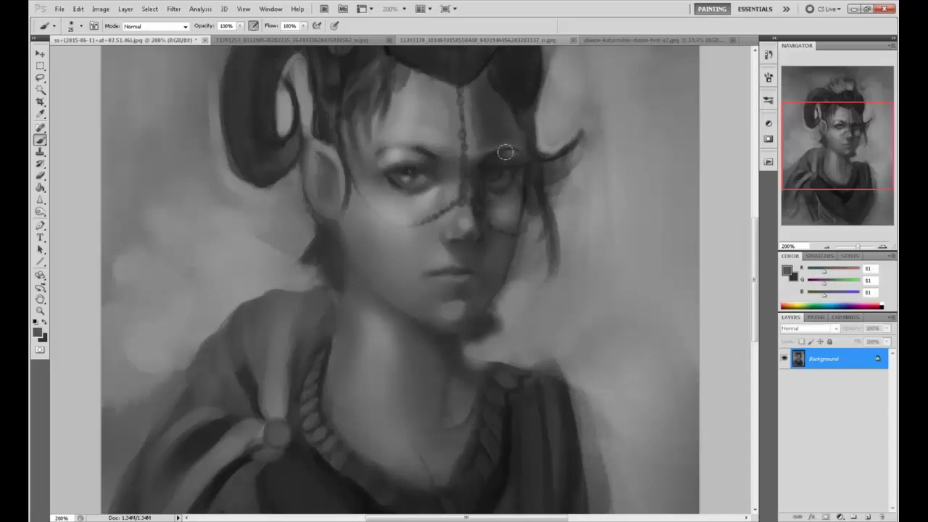
pyautogui.moveTo(505, 152); pyautogui.dragTo(489, 157)
pyautogui.keyDown('alt'); pyautogui.click(507, 147); pyautogui.keyUp('alt')
pyautogui.keyDown('alt'); pyautogui.click(505, 131); pyautogui.keyUp('alt')
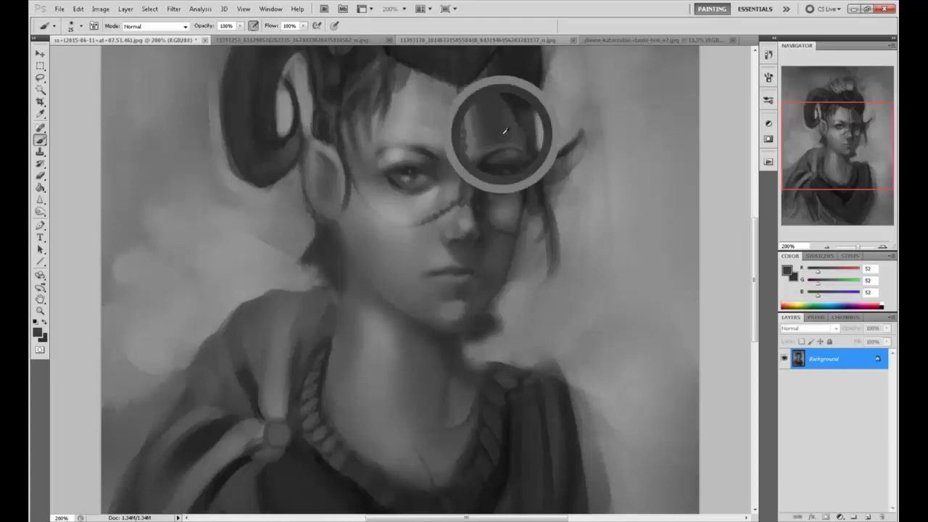
pyautogui.press('z')
pyautogui.moveTo(304, 73); pyautogui.dragTo(641, 253)
# Undo a trial light stroke along the right brow and resample darker brow greys
pyautogui.press('b')
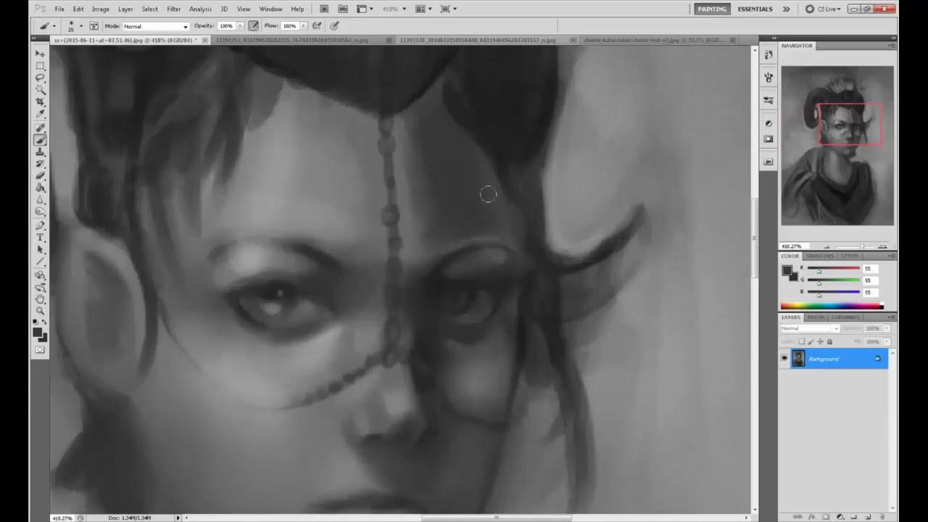
pyautogui.keyDown('alt'); pyautogui.click(356, 224); pyautogui.keyUp('alt')
pyautogui.moveTo(503, 248); pyautogui.dragTo(438, 262)
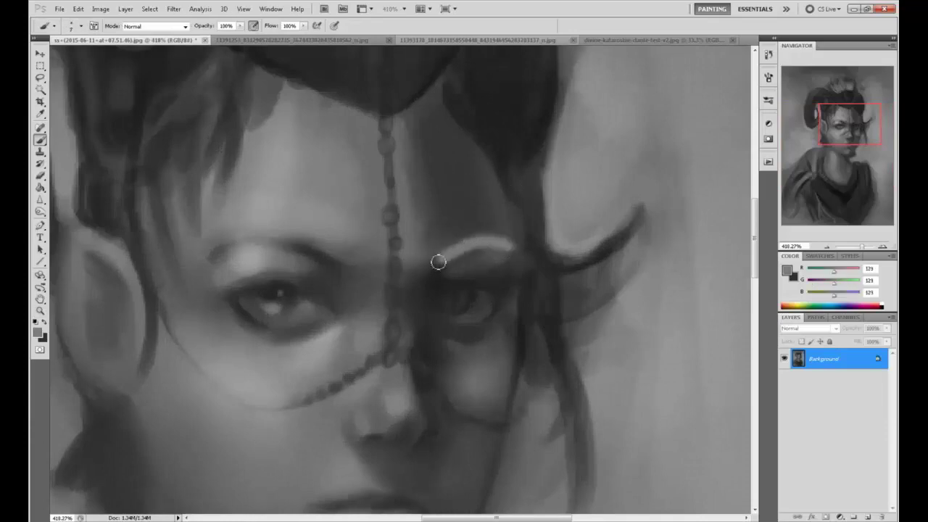
pyautogui.hotkey('ctrl', 'z')
pyautogui.keyDown('alt'); pyautogui.click(476, 225); pyautogui.keyUp('alt')
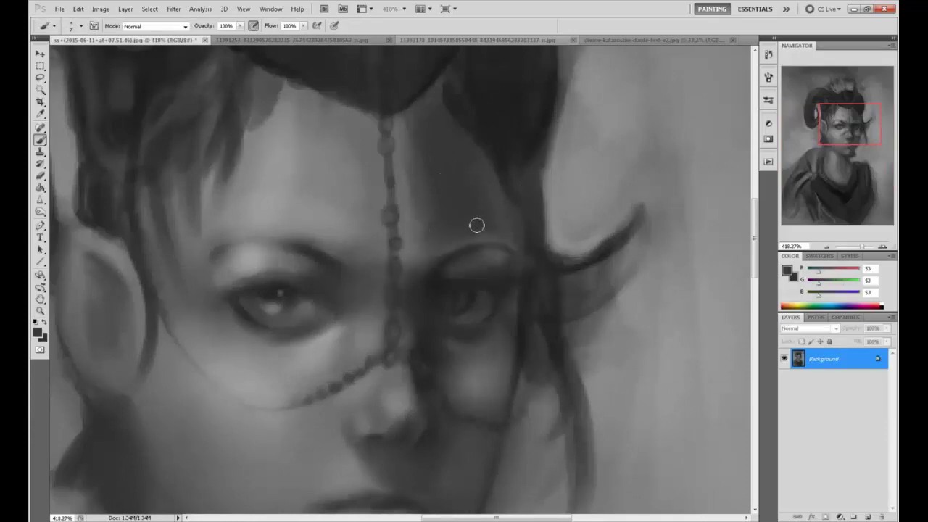
pyautogui.press(']')
pyautogui.press(']')
pyautogui.press(']')
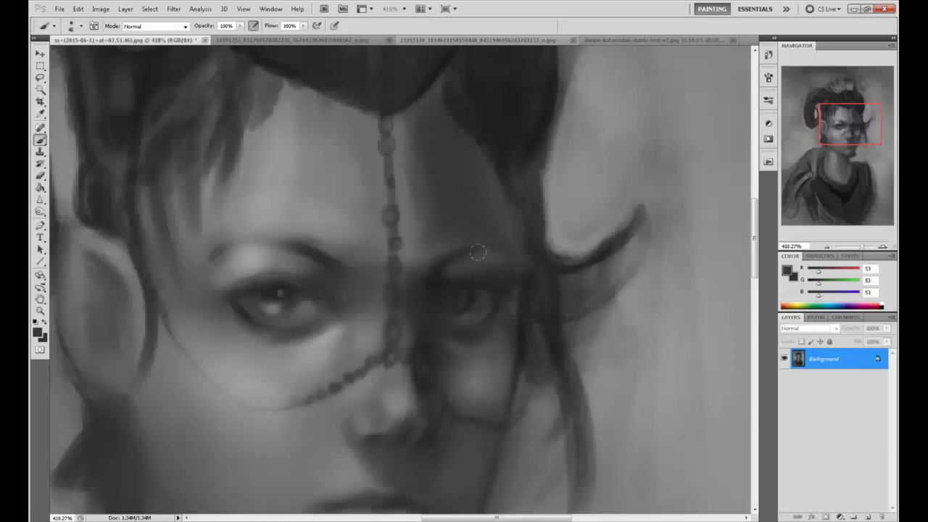
pyautogui.keyDown('alt'); pyautogui.click(475, 248); pyautogui.keyUp('alt')
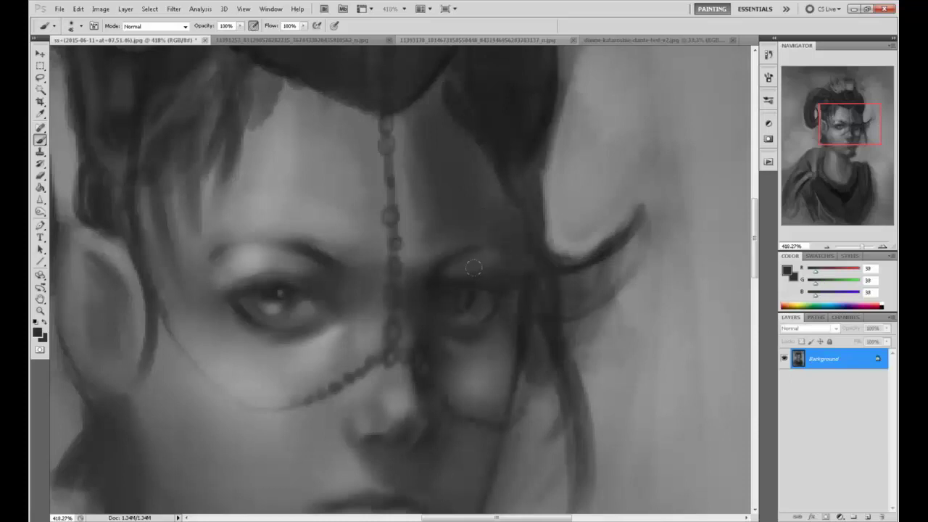
pyautogui.hotkey('ctrl', '-')
pyautogui.scroll(-1, 559, 209)
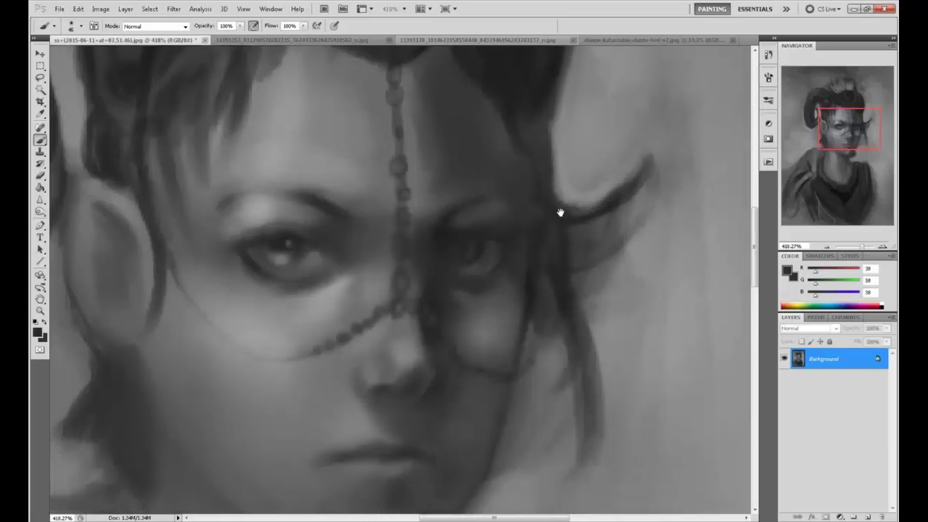
pyautogui.hotkey('ctrl', '-')
pyautogui.hotkey('ctrl', '-')
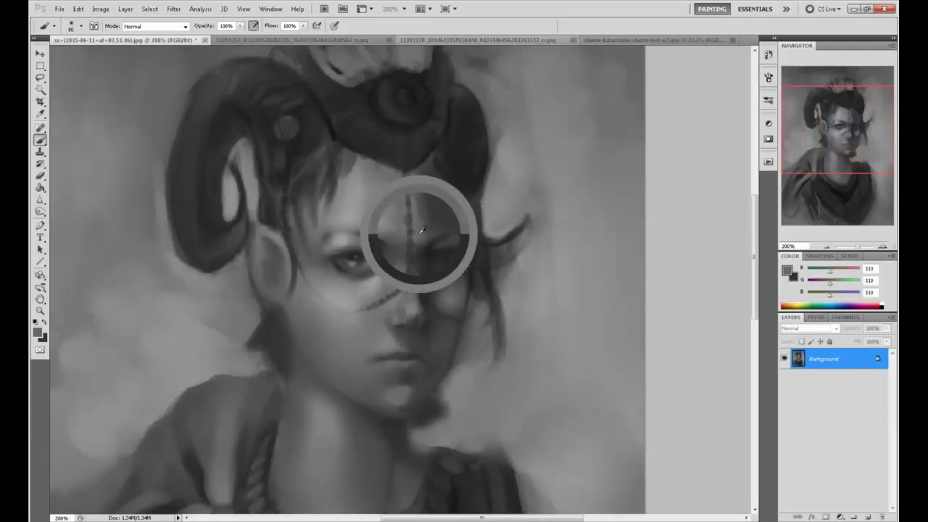
# Paint a light grey stroke on the forehead near the hairline
pyautogui.moveTo(422, 230); pyautogui.dragTo(422, 230)
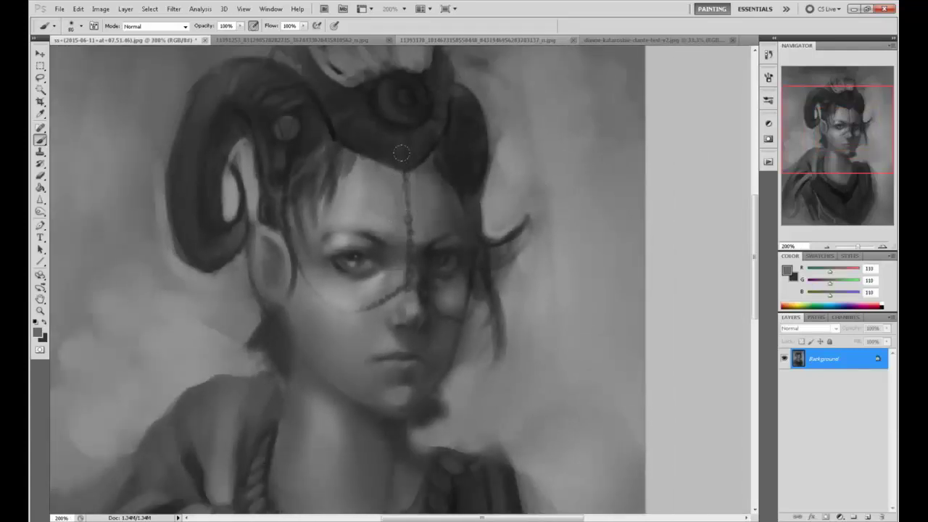
pyautogui.keyDown('alt'); pyautogui.click(435, 164); pyautogui.keyUp('alt')
pyautogui.moveTo(494, 239); pyautogui.dragTo(514, 160)
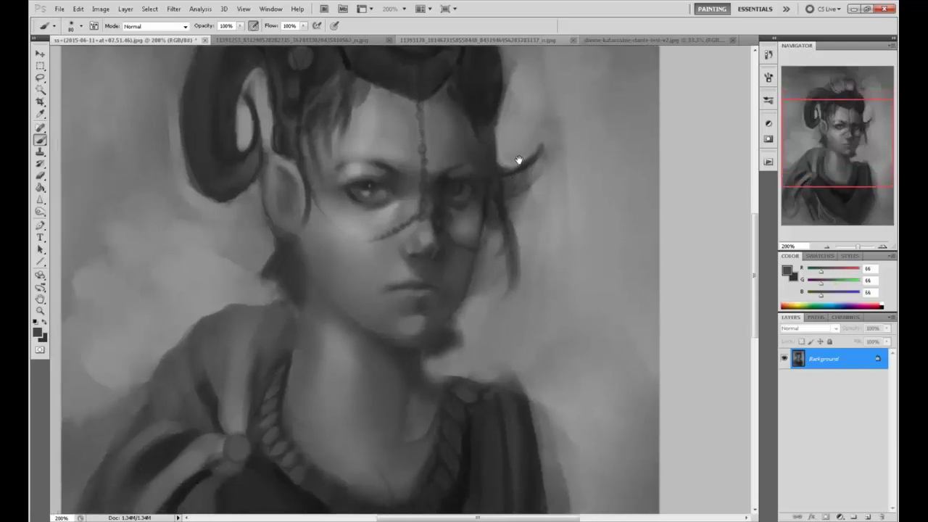
pyautogui.keyDown('alt'); pyautogui.click(405, 107); pyautogui.keyUp('alt')
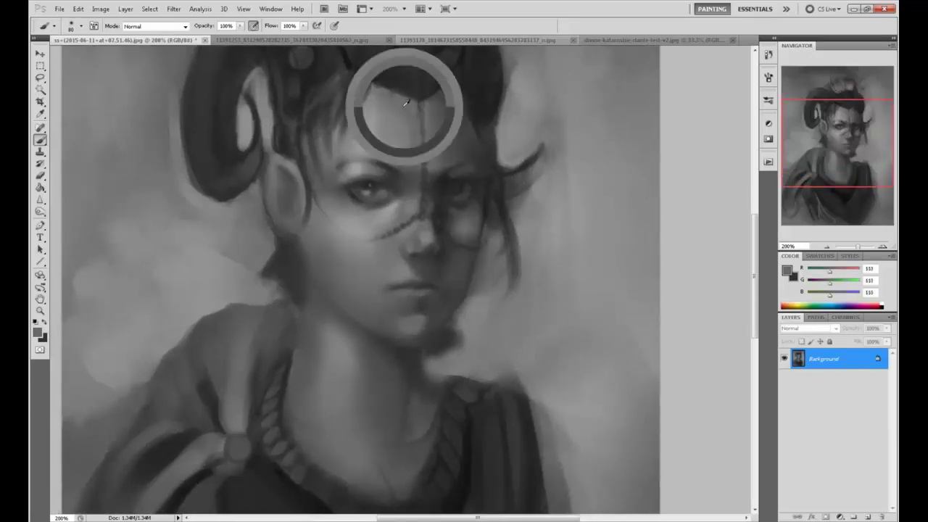
pyautogui.moveTo(392, 116); pyautogui.dragTo(373, 91)
# Sample greys around the left brow and dab a light highlight under the left eye
pyautogui.keyDown('alt'); pyautogui.click(376, 99); pyautogui.keyUp('alt')
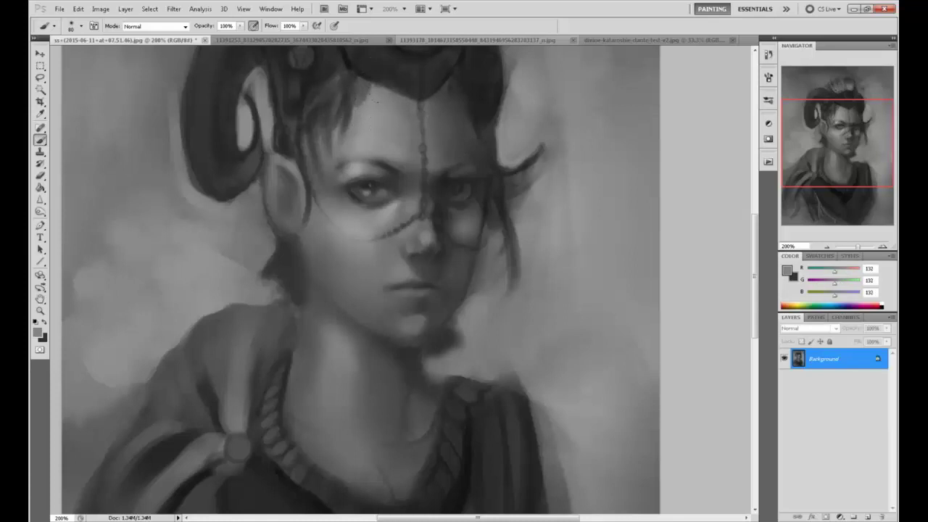
pyautogui.keyDown('alt'); pyautogui.click(415, 180); pyautogui.keyUp('alt')
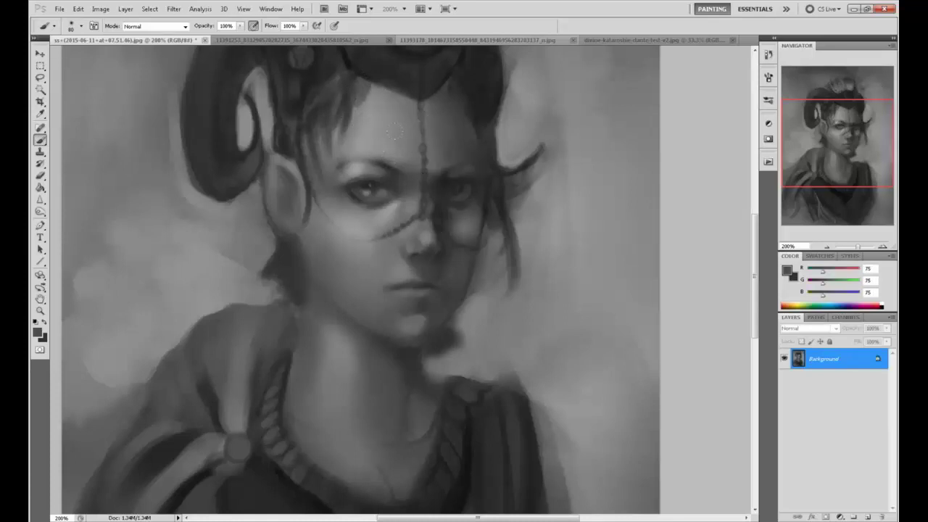
pyautogui.keyDown('alt'); pyautogui.click(378, 146); pyautogui.keyUp('alt')
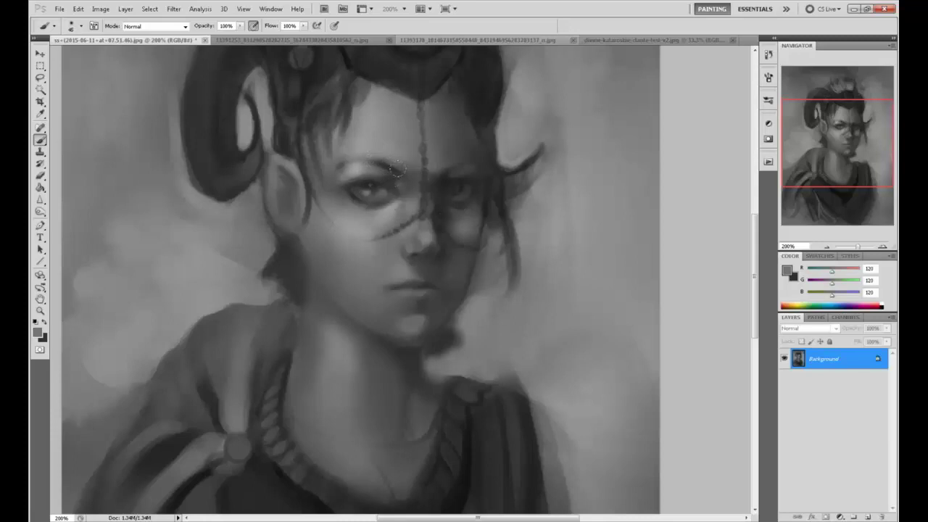
pyautogui.keyDown('alt'); pyautogui.click(389, 165); pyautogui.keyUp('alt')
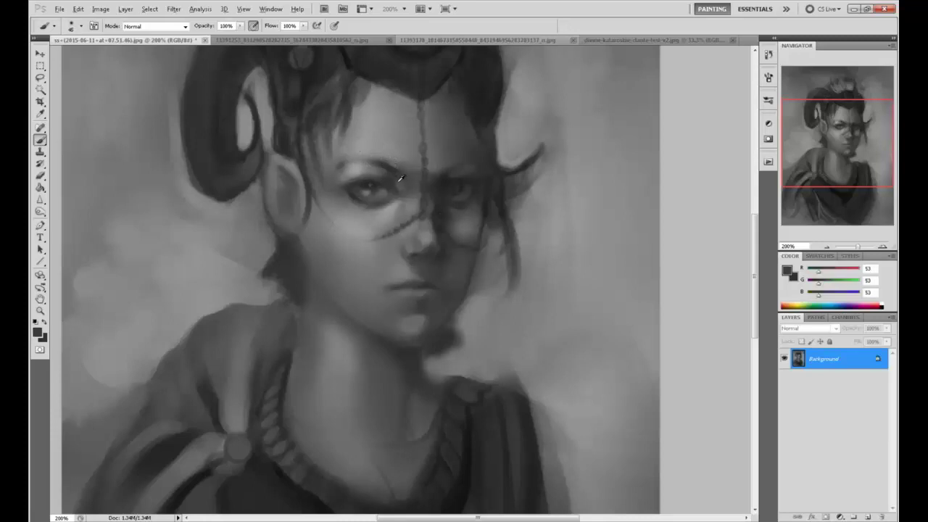
pyautogui.keyDown('alt'); pyautogui.click(400, 178); pyautogui.keyUp('alt')
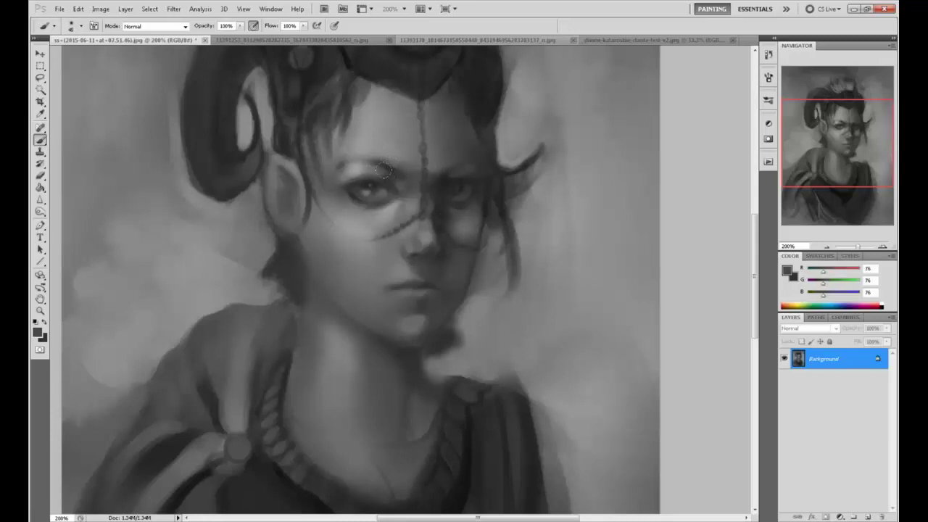
pyautogui.keyDown('alt'); pyautogui.click(418, 198); pyautogui.keyUp('alt')
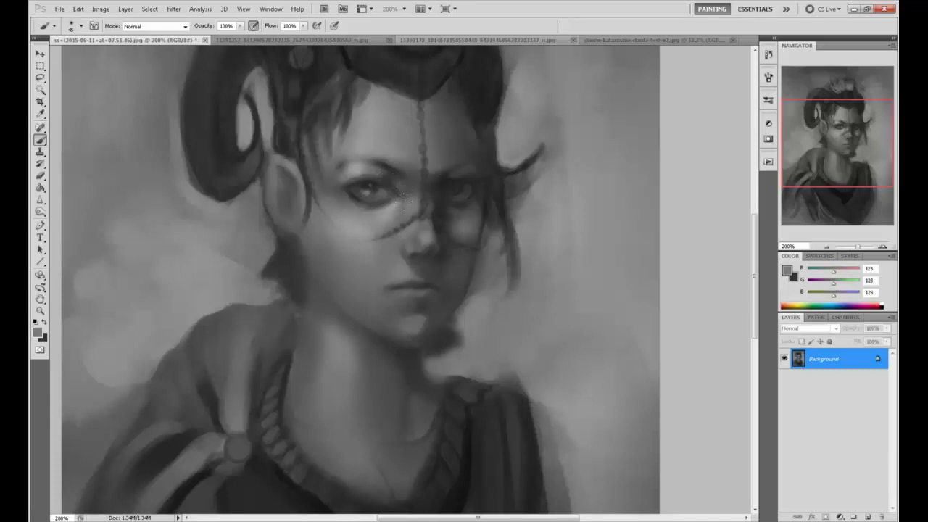
pyautogui.keyDown('alt'); pyautogui.click(404, 178); pyautogui.keyUp('alt')
pyautogui.keyDown('alt'); pyautogui.click(395, 196); pyautogui.keyUp('alt')
pyautogui.keyDown('alt'); pyautogui.click(392, 209); pyautogui.keyUp('alt')
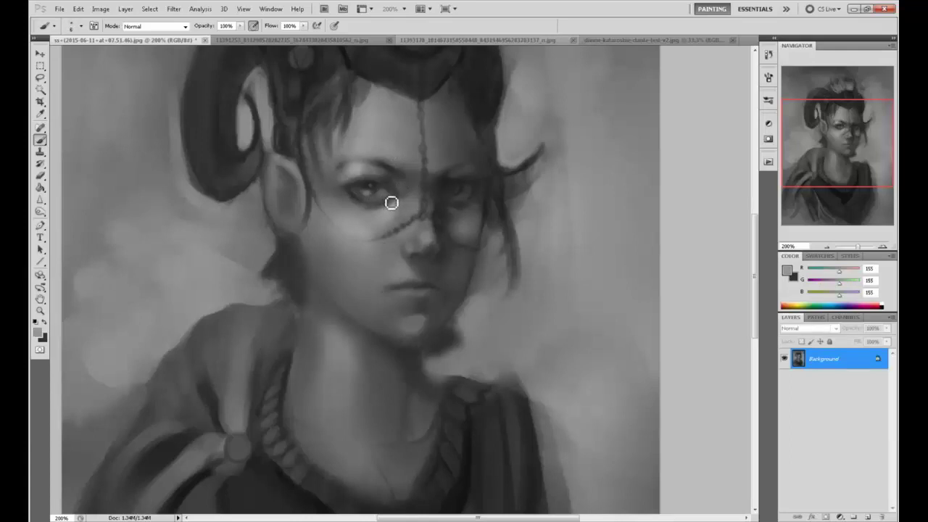
pyautogui.moveTo(389, 201); pyautogui.dragTo(391, 200)
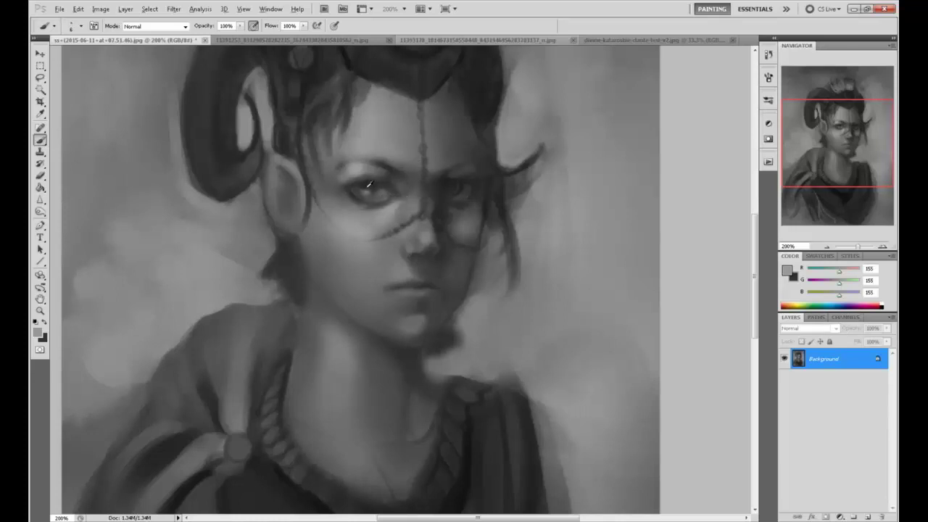
# Sample dark and mid greys around the right eye and repaint its shading and brow
pyautogui.keyDown('alt'); pyautogui.click(367, 181); pyautogui.keyUp('alt')
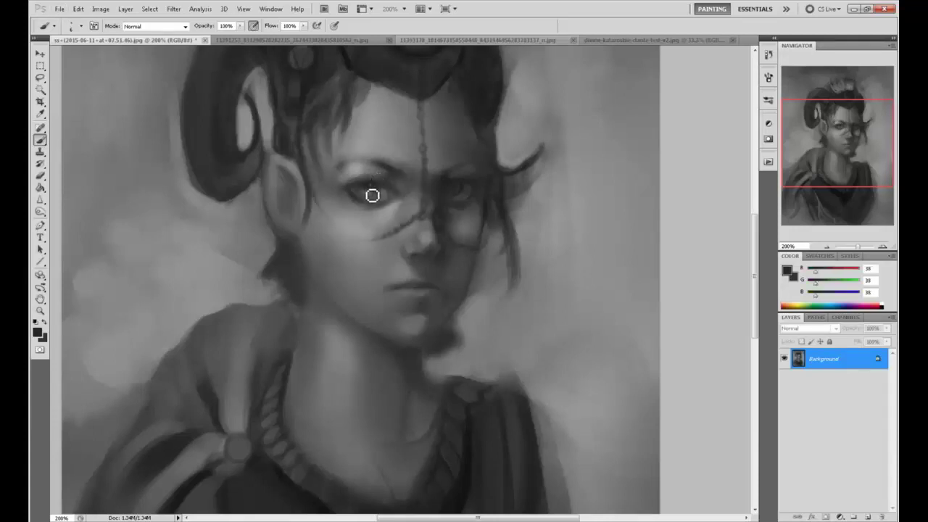
pyautogui.keyDown('alt'); pyautogui.click(477, 173); pyautogui.keyUp('alt')
pyautogui.keyDown('alt'); pyautogui.click(467, 190); pyautogui.keyUp('alt')
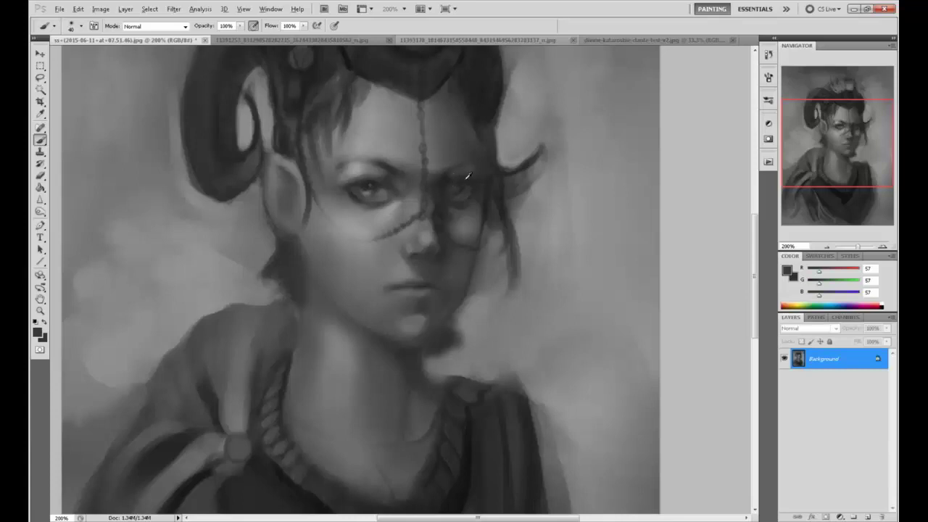
pyautogui.keyDown('alt'); pyautogui.click(467, 177); pyautogui.keyUp('alt')
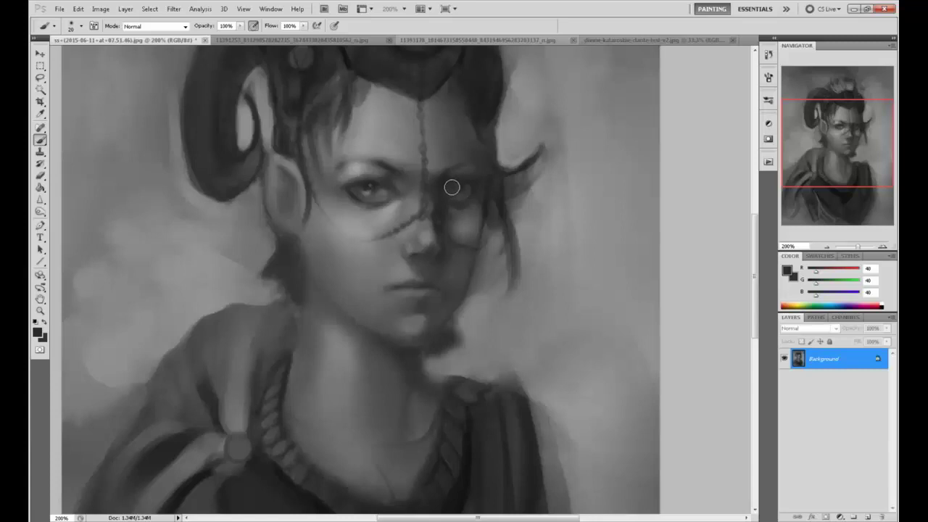
pyautogui.keyDown('alt'); pyautogui.click(466, 192); pyautogui.keyUp('alt')
pyautogui.keyDown('alt'); pyautogui.click(458, 184); pyautogui.keyUp('alt')
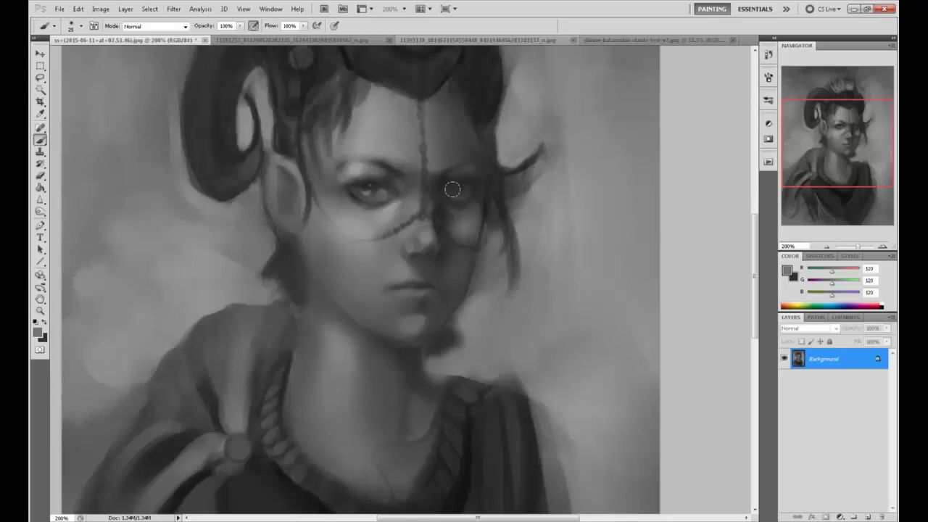
pyautogui.keyDown('alt'); pyautogui.click(454, 186); pyautogui.keyUp('alt')
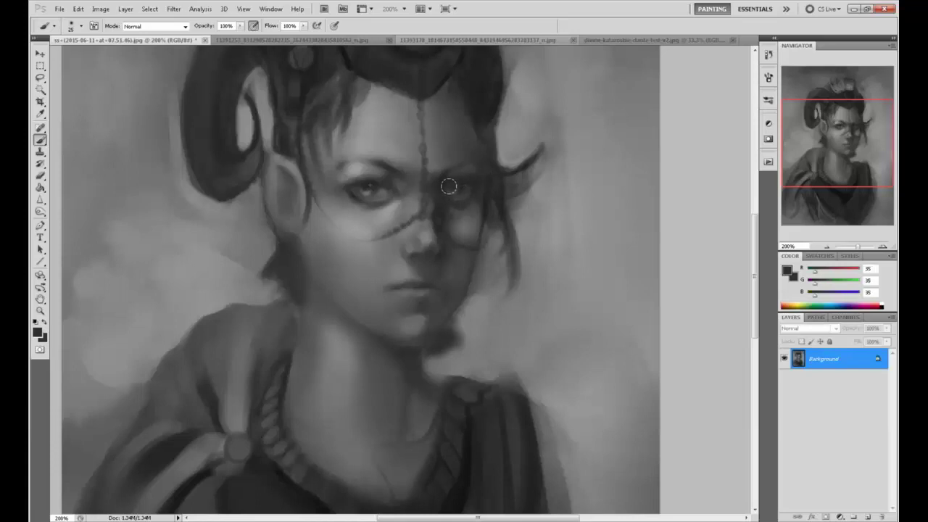
pyautogui.keyDown('alt'); pyautogui.click(455, 184); pyautogui.keyUp('alt')
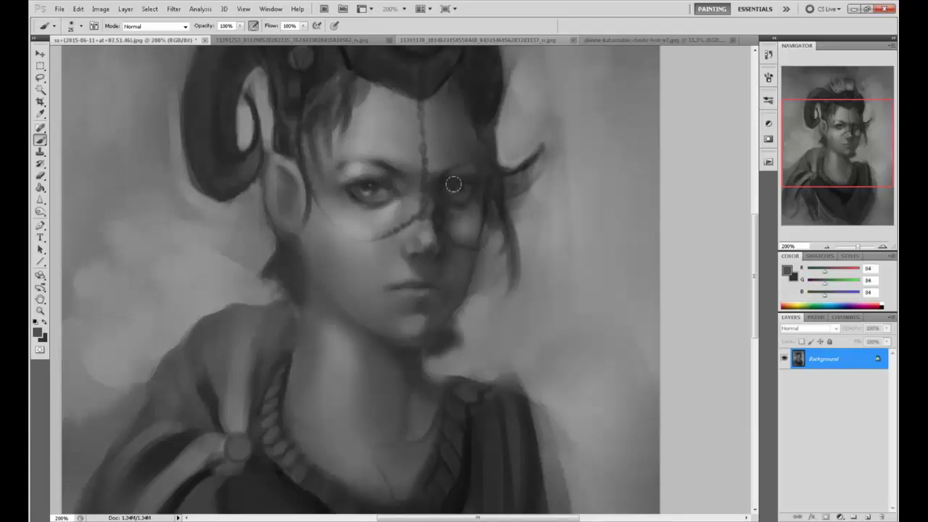
pyautogui.keyDown('alt'); pyautogui.click(452, 184); pyautogui.keyUp('alt')
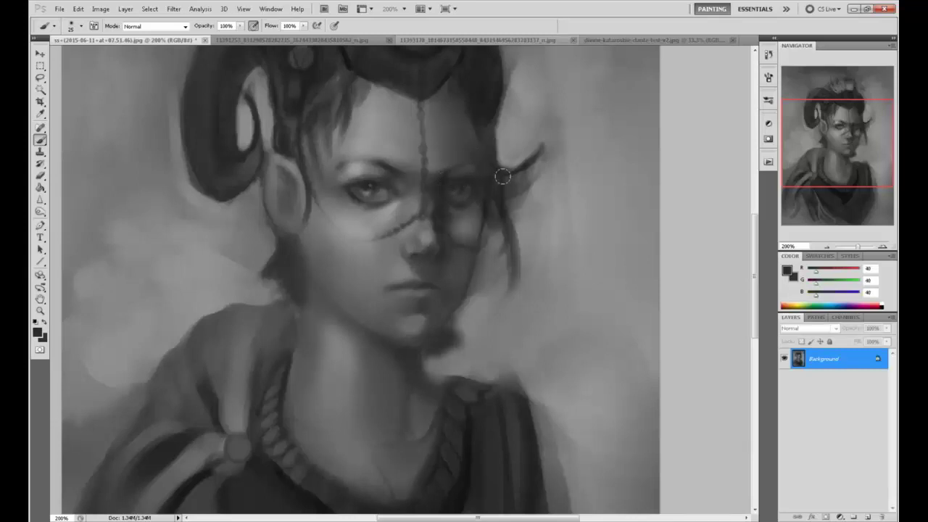
pyautogui.keyDown('alt'); pyautogui.click(485, 185); pyautogui.keyUp('alt')
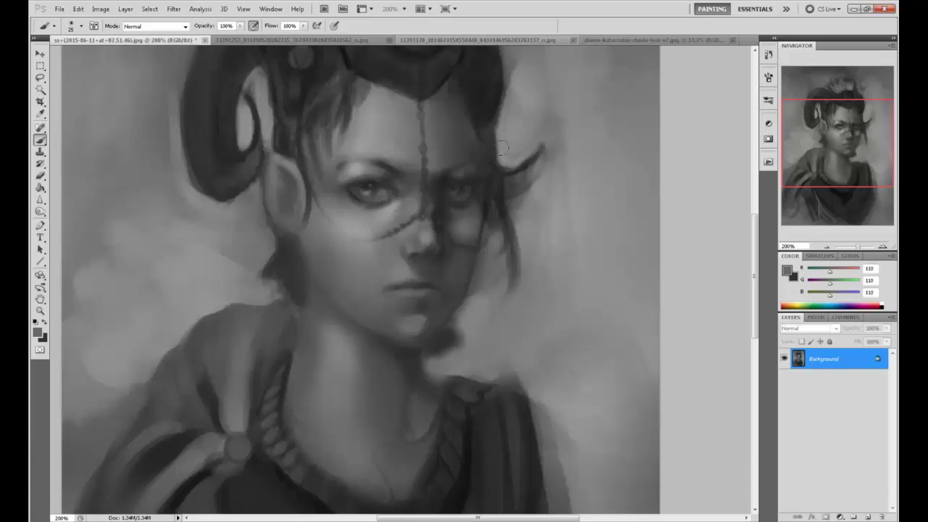
pyautogui.keyDown('alt'); pyautogui.click(450, 165); pyautogui.keyUp('alt')
pyautogui.keyDown('alt'); pyautogui.click(459, 173); pyautogui.keyUp('alt')
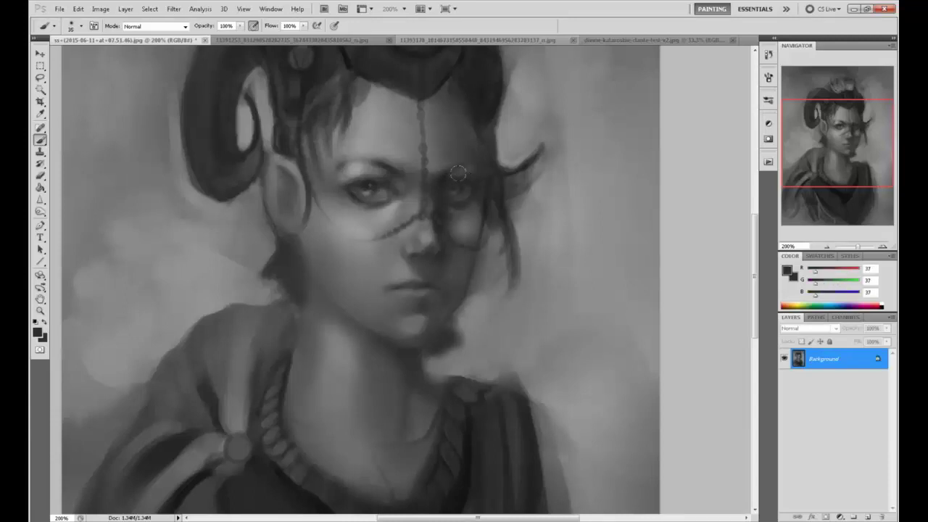
# Refine the forehead hair with progressively lighter greys sampled from it
pyautogui.moveTo(511, 198); pyautogui.dragTo(512, 178)
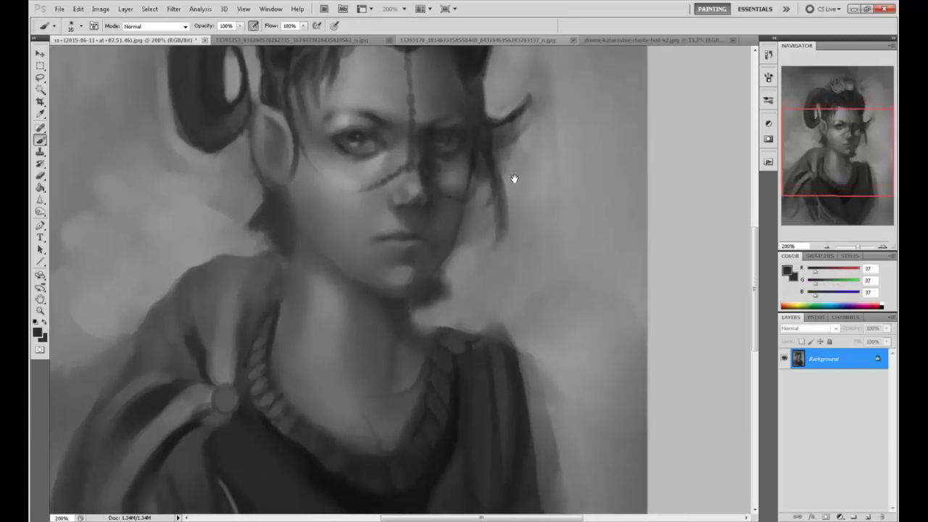
pyautogui.keyDown('alt'); pyautogui.click(323, 109); pyautogui.keyUp('alt')
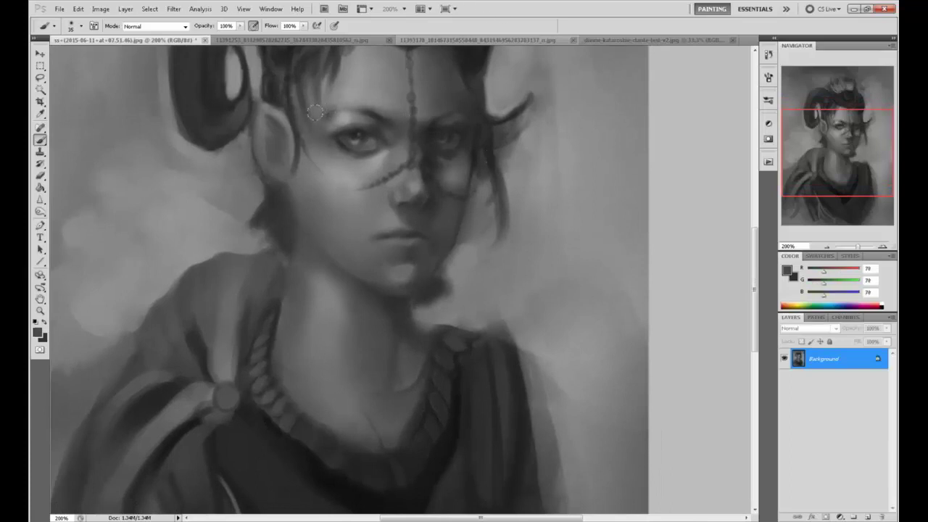
pyautogui.keyDown('alt'); pyautogui.click(358, 100); pyautogui.keyUp('alt')
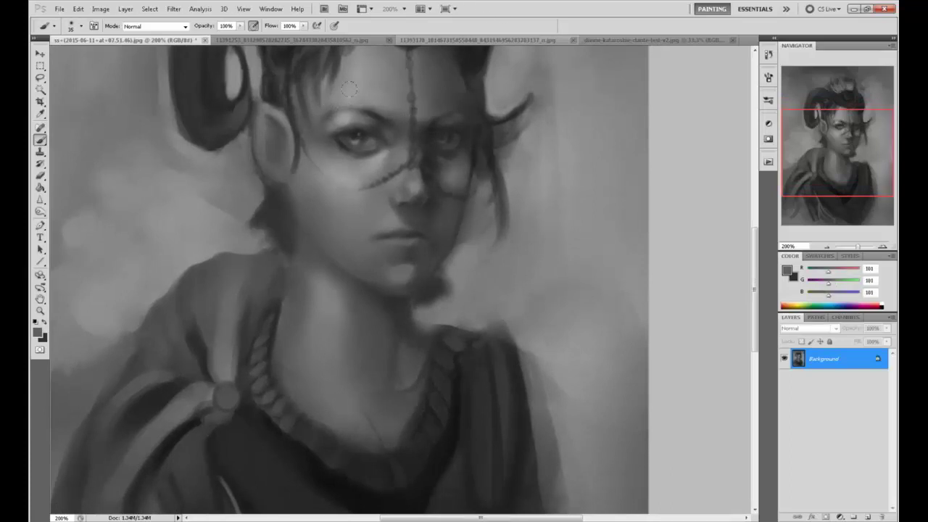
pyautogui.keyDown('alt'); pyautogui.click(323, 102); pyautogui.keyUp('alt')
pyautogui.moveTo(326, 182); pyautogui.dragTo(356, 213)
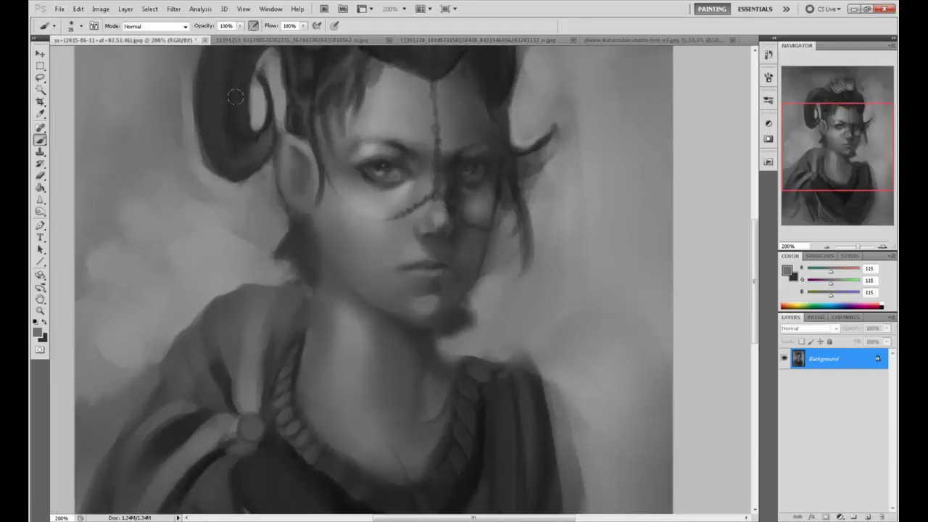
# In Liquify, push the ear and hair near the horn with Forward Warp
pyautogui.click(173, 9)
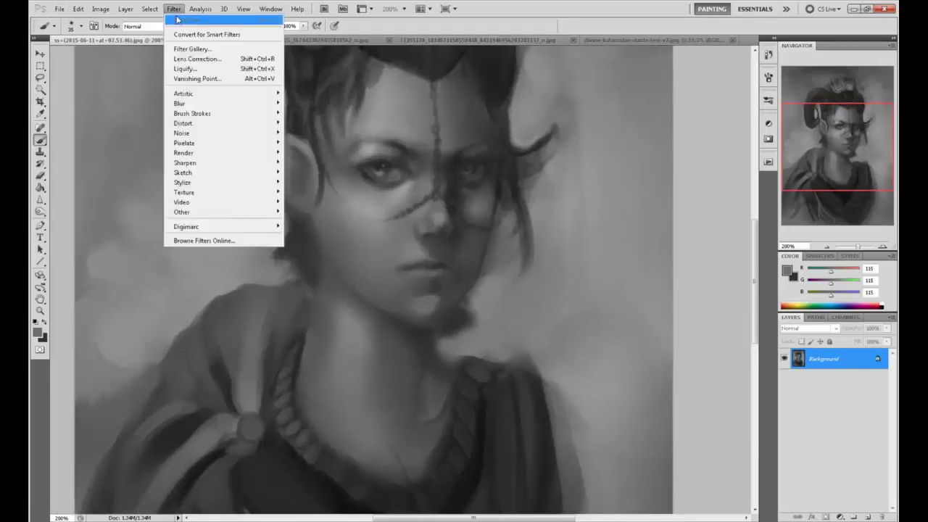
pyautogui.click(187, 63)
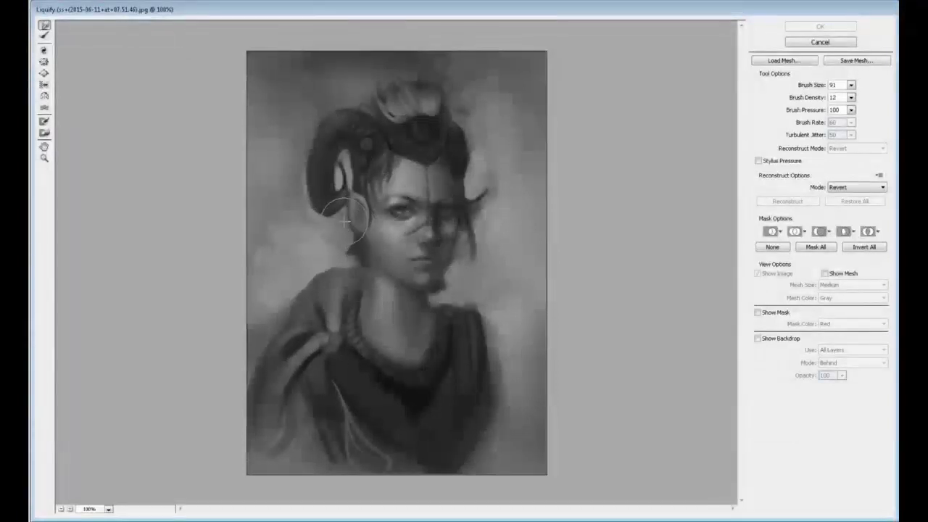
pyautogui.moveTo(354, 231)
pyautogui.mouseDown()
pyautogui.moveTo(354, 195)
pyautogui.moveTo(344, 190)
pyautogui.moveTo(347, 228)
pyautogui.moveTo(351, 196)
pyautogui.moveTo(370, 207)
pyautogui.moveTo(353, 214)
pyautogui.moveTo(343, 197)
pyautogui.moveTo(344, 215)
pyautogui.moveTo(342, 199)
pyautogui.moveTo(359, 197)
pyautogui.moveTo(360, 244)
pyautogui.mouseUp()
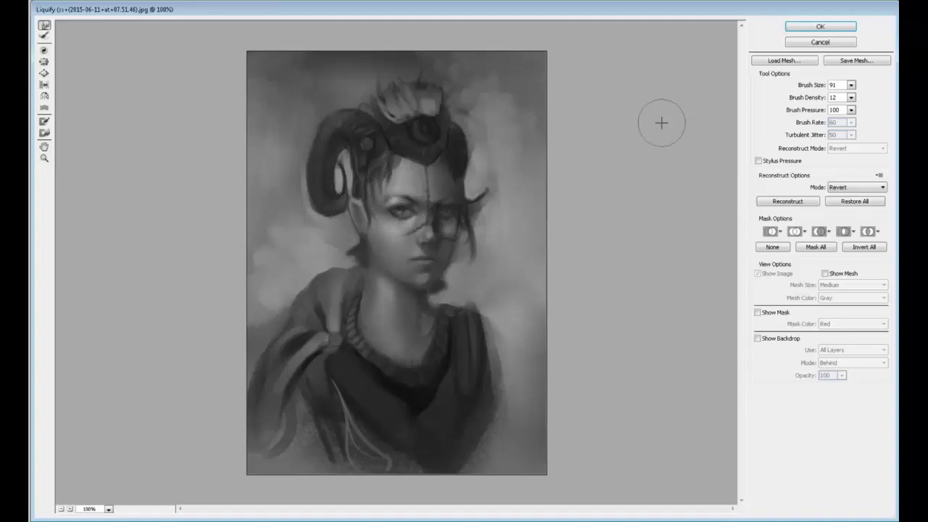
pyautogui.click(851, 85)
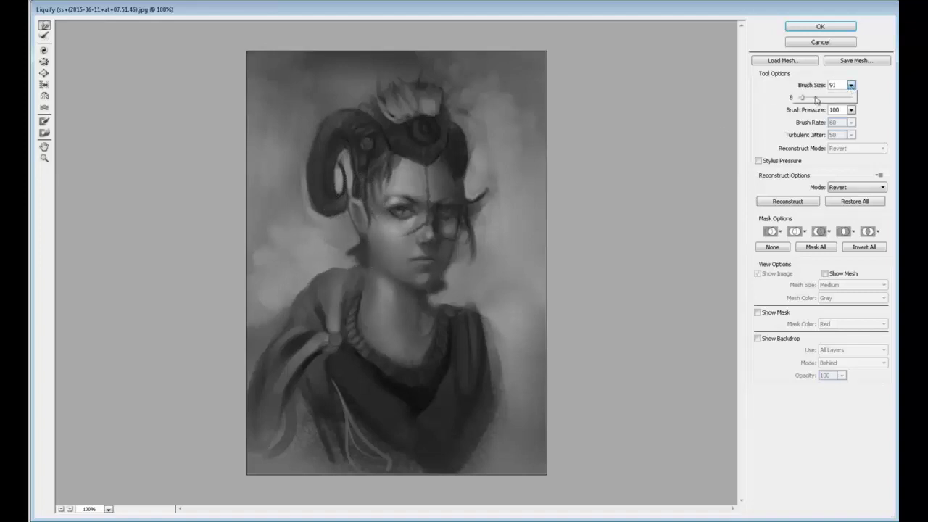
pyautogui.click(360, 272)
# Push the neck skin over the jaw shadow, shrink the brush to 91, and apply Liquify
pyautogui.moveTo(361, 269)
pyautogui.mouseDown()
pyautogui.moveTo(373, 283)
pyautogui.moveTo(432, 294)
pyautogui.moveTo(395, 295)
pyautogui.moveTo(445, 282)
pyautogui.moveTo(441, 293)
pyautogui.moveTo(439, 286)
pyautogui.mouseUp()
pyautogui.click(852, 85)
pyautogui.moveTo(805, 98); pyautogui.dragTo(800, 98)
pyautogui.click(446, 260)
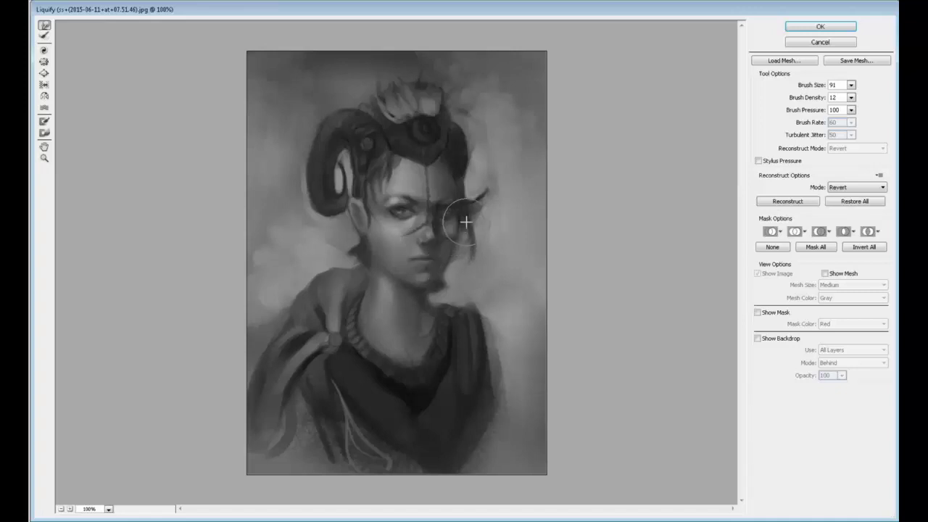
pyautogui.click(820, 27)
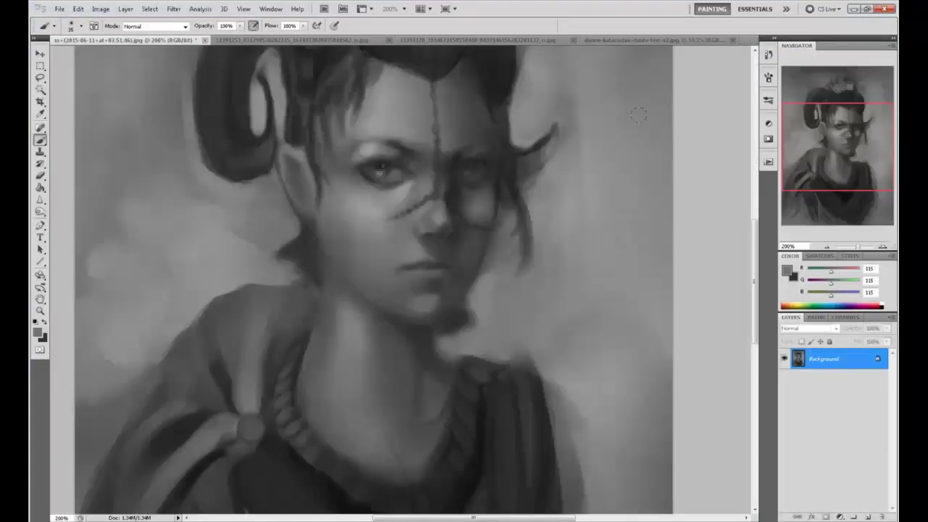
# At 400% zoom, lighten the hair edge, jaw edge and background beside the cheek with light grey
pyautogui.hotkey('ctrl', '+')
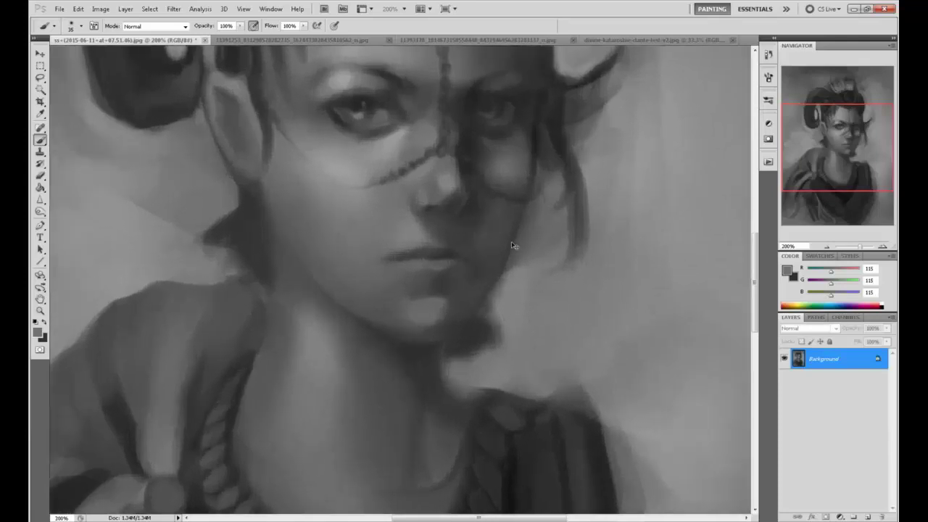
pyautogui.moveTo(543, 271); pyautogui.dragTo(496, 282)
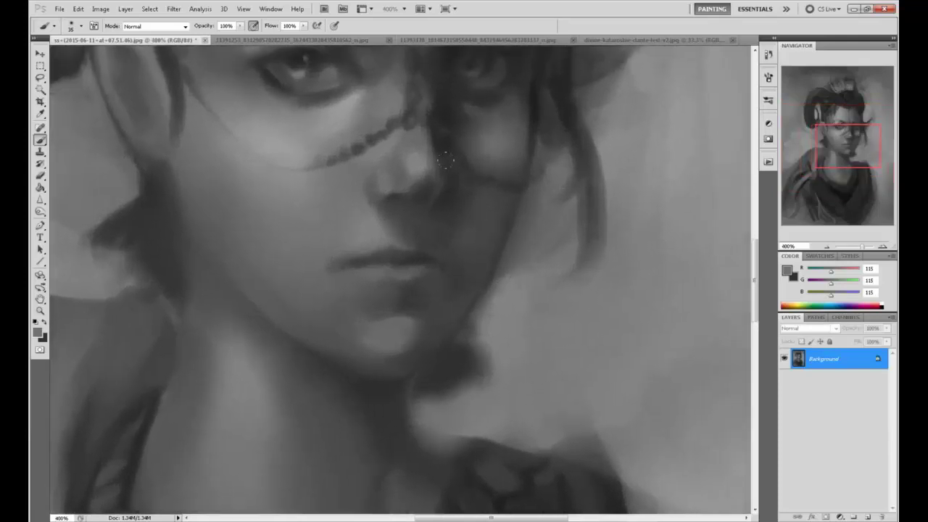
pyautogui.keyDown('alt'); pyautogui.click(495, 239); pyautogui.keyUp('alt')
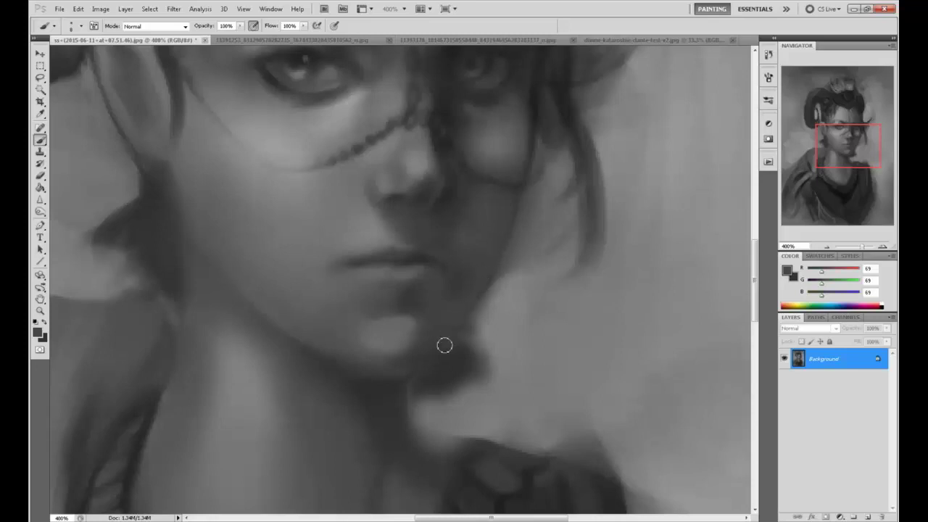
pyautogui.moveTo(473, 270); pyautogui.dragTo(466, 315)
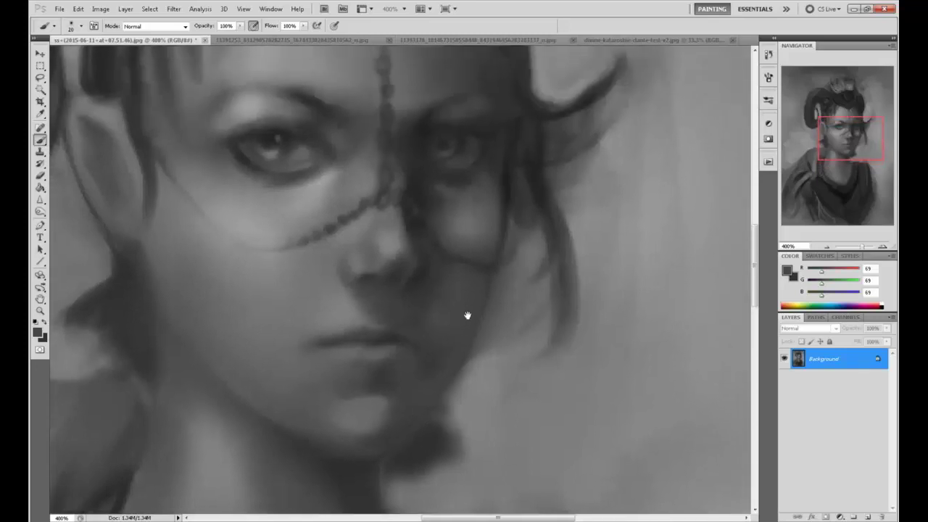
pyautogui.keyDown('alt'); pyautogui.click(474, 291); pyautogui.keyUp('alt')
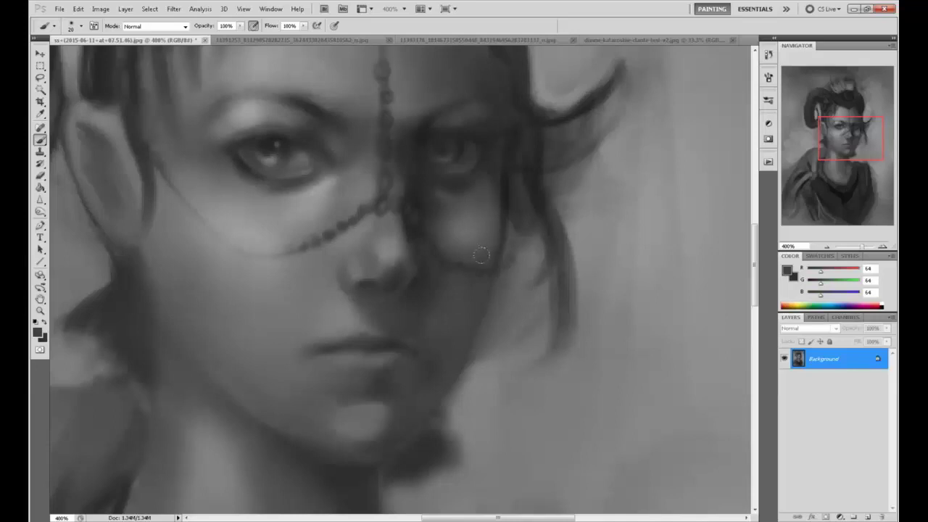
pyautogui.moveTo(500, 341)
pyautogui.mouseDown()
pyautogui.moveTo(495, 326)
pyautogui.moveTo(453, 350)
pyautogui.mouseUp()
pyautogui.keyDown('alt'); pyautogui.click(468, 349); pyautogui.keyUp('alt')
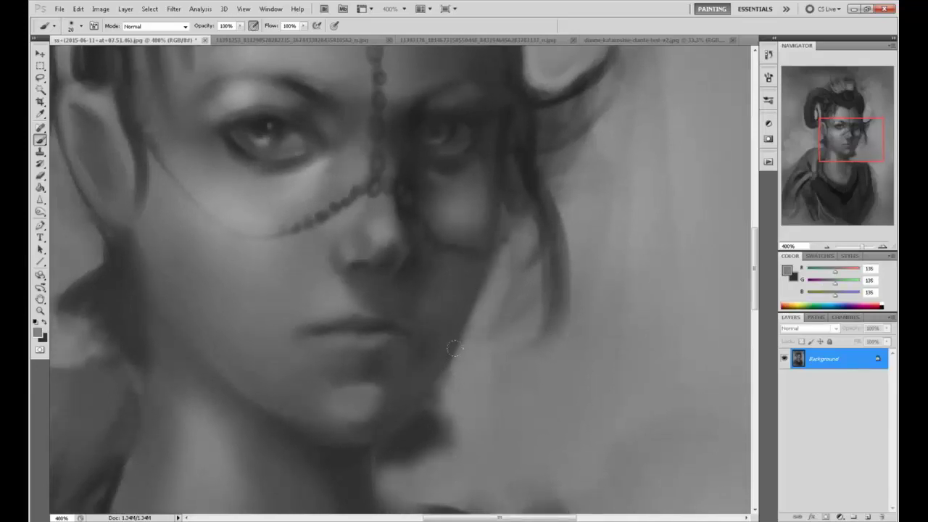
pyautogui.moveTo(500, 290); pyautogui.dragTo(495, 334)
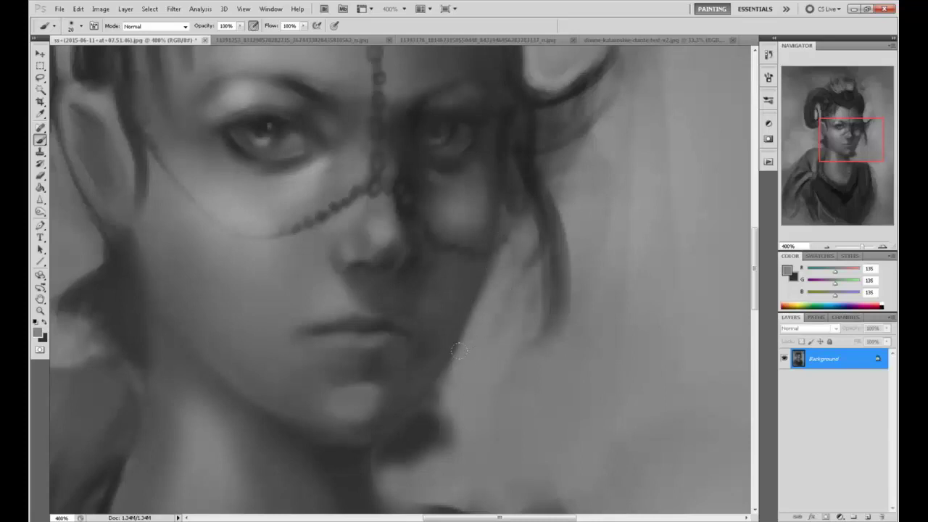
pyautogui.moveTo(441, 394); pyautogui.dragTo(453, 361)
pyautogui.moveTo(507, 243)
pyautogui.mouseDown()
pyautogui.moveTo(490, 277)
pyautogui.moveTo(524, 303)
pyautogui.moveTo(526, 344)
pyautogui.mouseUp()
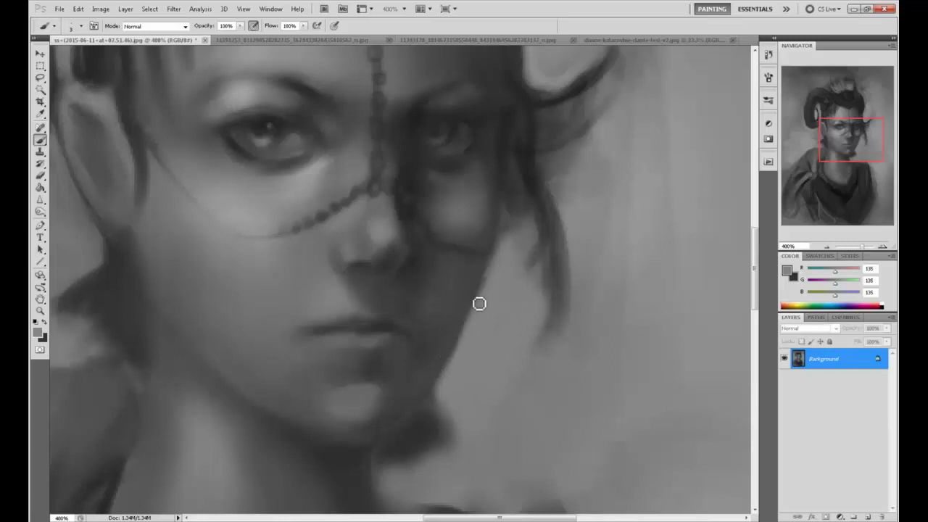
# Paint light strokes near the earlobe and redefine the ear's lower edge with a larger brush
pyautogui.press('[')
pyautogui.press('[')
pyautogui.press('[')
pyautogui.press('[')
pyautogui.press('[')
pyautogui.press('[')
pyautogui.press('[')
pyautogui.press('[')
pyautogui.press('[')
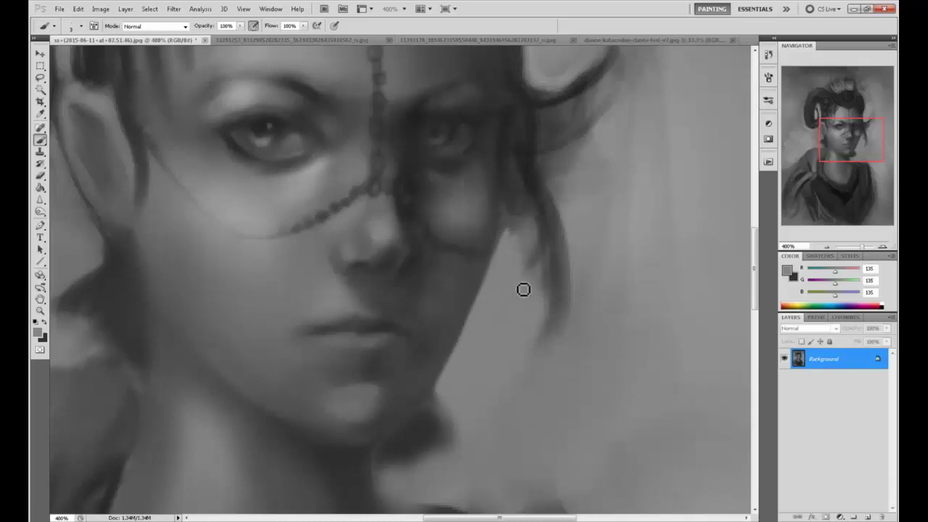
pyautogui.moveTo(518, 291); pyautogui.dragTo(616, 286)
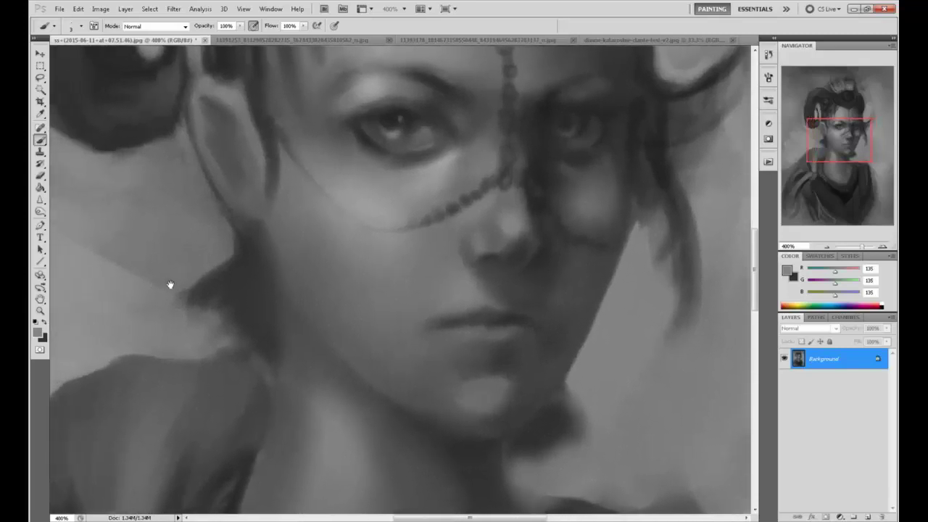
pyautogui.moveTo(172, 283); pyautogui.dragTo(283, 256)
pyautogui.press(']')
pyautogui.press(']')
pyautogui.press(']')
pyautogui.press(']')
pyautogui.press(']')
pyautogui.press(']')
pyautogui.press(']')
pyautogui.moveTo(346, 222)
pyautogui.mouseDown()
pyautogui.moveTo(372, 229)
pyautogui.moveTo(369, 211)
pyautogui.moveTo(374, 222)
pyautogui.moveTo(297, 317)
pyautogui.moveTo(299, 282)
pyautogui.moveTo(261, 255)
pyautogui.moveTo(278, 227)
pyautogui.moveTo(266, 221)
pyautogui.moveTo(319, 177)
pyautogui.moveTo(263, 173)
pyautogui.moveTo(235, 136)
pyautogui.moveTo(259, 195)
pyautogui.moveTo(241, 167)
pyautogui.moveTo(269, 183)
pyautogui.moveTo(290, 158)
pyautogui.mouseUp()
pyautogui.press(']')
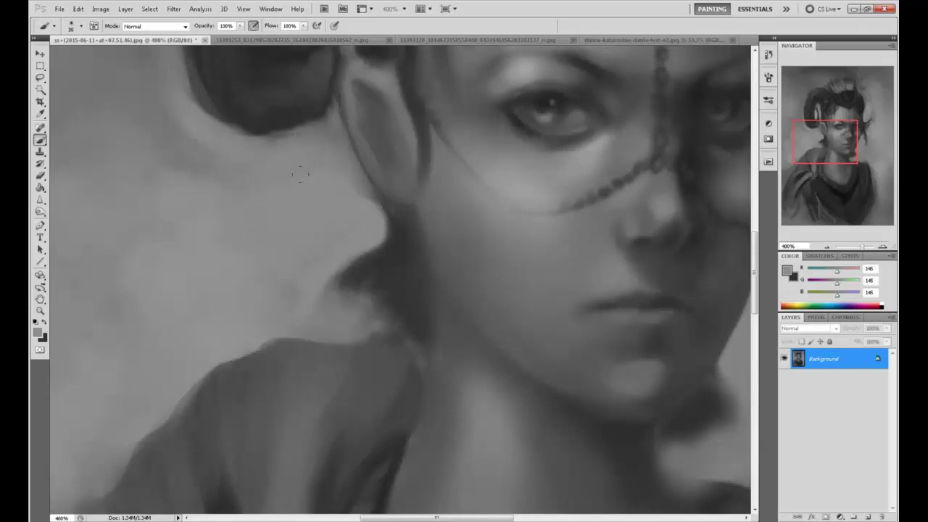
pyautogui.moveTo(364, 203)
pyautogui.mouseDown()
pyautogui.moveTo(362, 179)
pyautogui.moveTo(388, 228)
pyautogui.moveTo(367, 251)
pyautogui.moveTo(368, 243)
pyautogui.moveTo(329, 266)
pyautogui.moveTo(319, 334)
pyautogui.moveTo(342, 321)
pyautogui.moveTo(351, 337)
pyautogui.moveTo(382, 326)
pyautogui.moveTo(303, 302)
pyautogui.mouseUp()
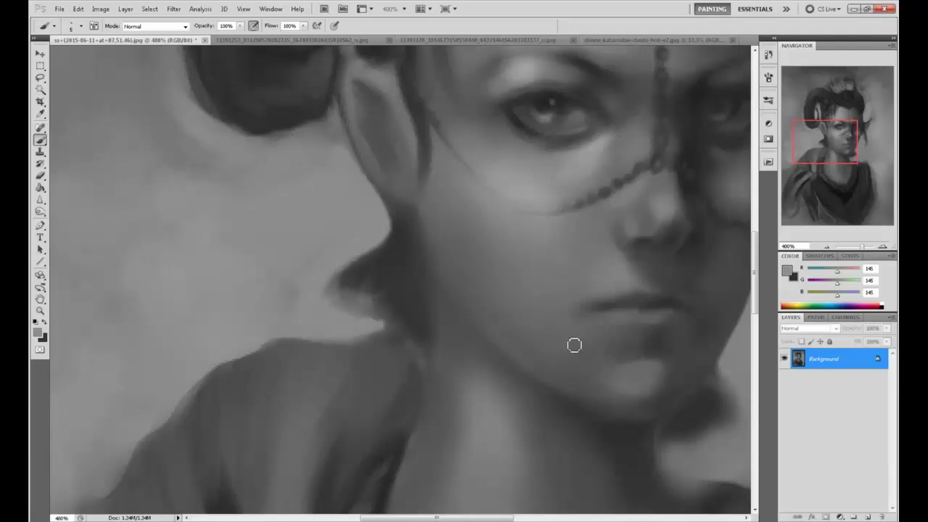
# Sample neck and jaw greys and darken the jaw shadow right of the chin
pyautogui.scroll(-6, 574, 345)
pyautogui.scroll(5, 547, 333)
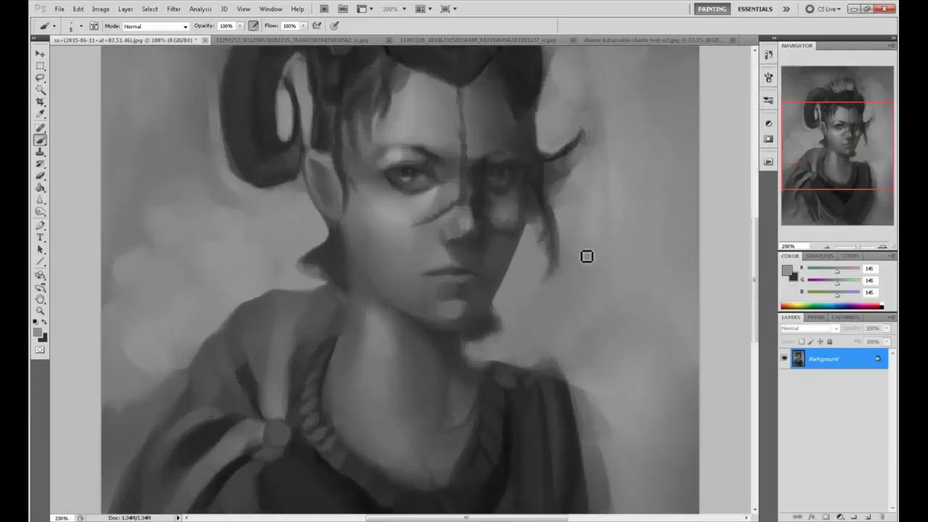
pyautogui.scroll(-4, 586, 256)
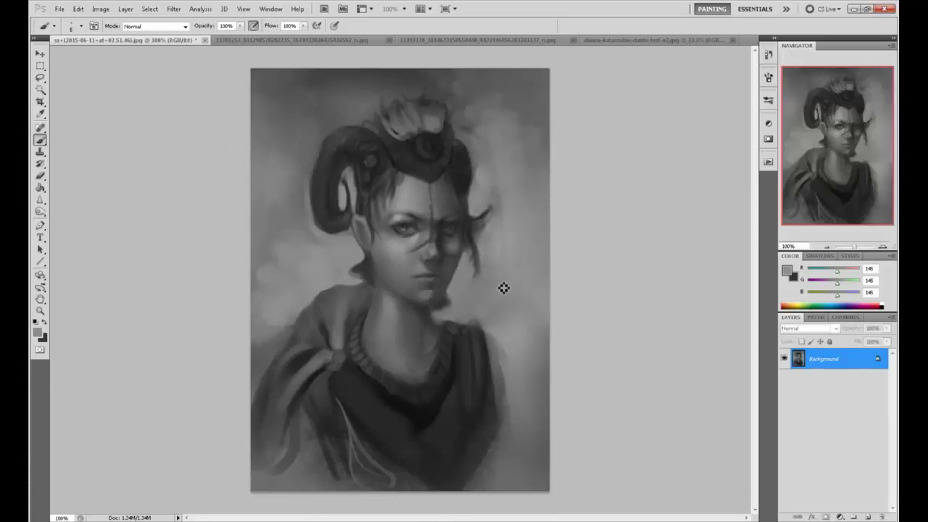
pyautogui.scroll(2, 503, 288)
pyautogui.keyDown('alt'); pyautogui.click(503, 300); pyautogui.keyUp('alt')
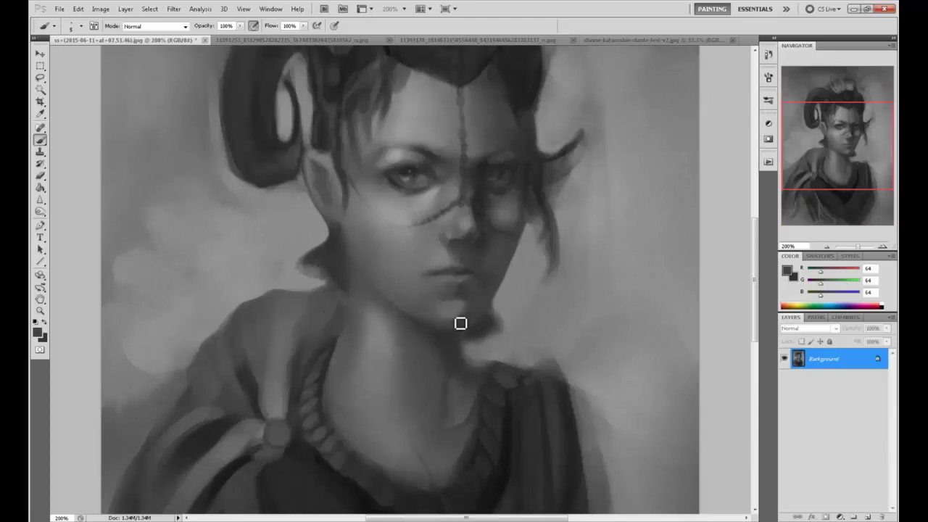
pyautogui.keyDown('alt'); pyautogui.click(461, 327); pyautogui.keyUp('alt')
pyautogui.keyDown('alt'); pyautogui.click(472, 328); pyautogui.keyUp('alt')
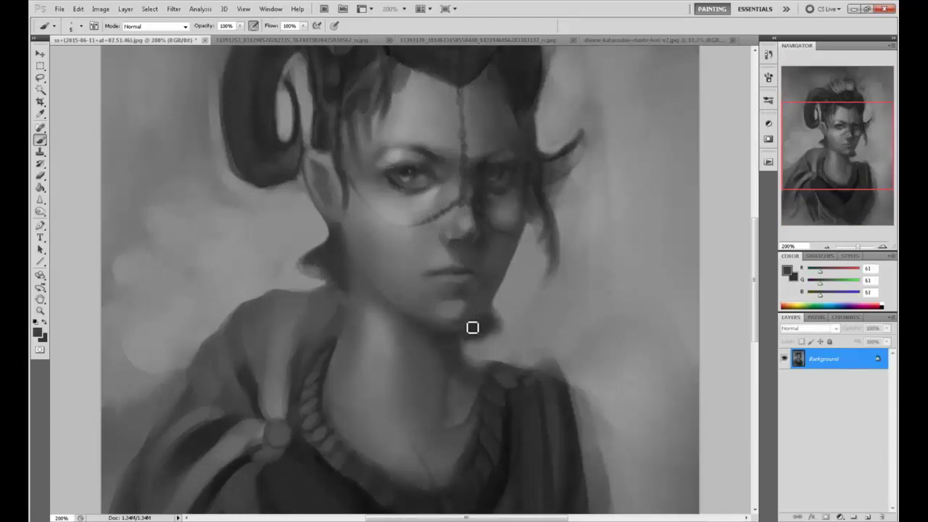
pyautogui.keyDown('alt'); pyautogui.click(432, 312); pyautogui.keyUp('alt')
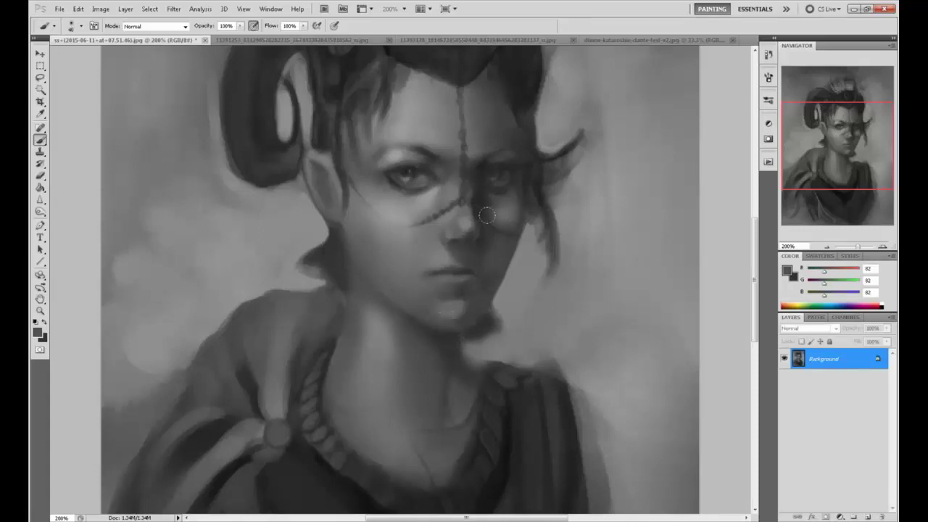
pyautogui.keyDown('alt'); pyautogui.click(489, 313); pyautogui.keyUp('alt')
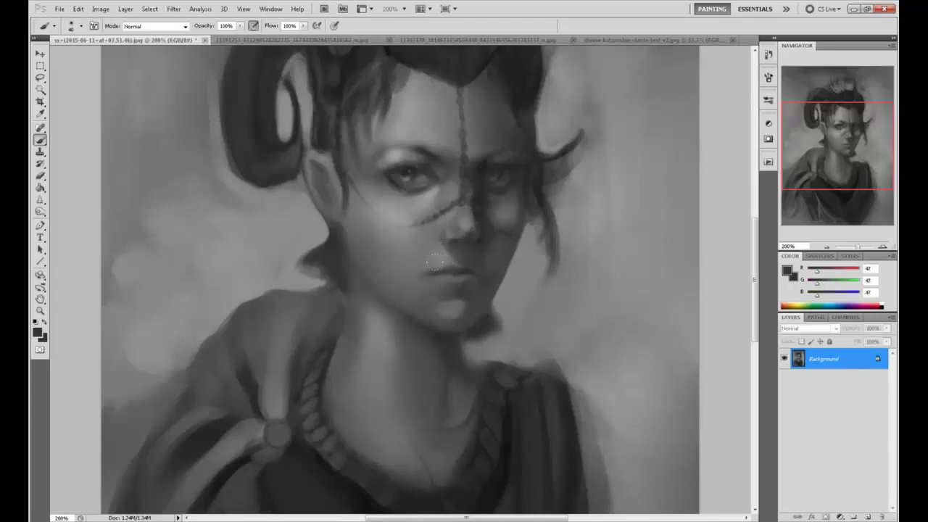
pyautogui.moveTo(487, 316); pyautogui.dragTo(489, 317)
# Lighten the shadow under the chin and soften it between jaw and shoulder
pyautogui.keyDown('alt'); pyautogui.click(502, 300); pyautogui.keyUp('alt')
pyautogui.moveTo(508, 348)
pyautogui.mouseDown()
pyautogui.moveTo(485, 348)
pyautogui.moveTo(484, 332)
pyautogui.mouseUp()
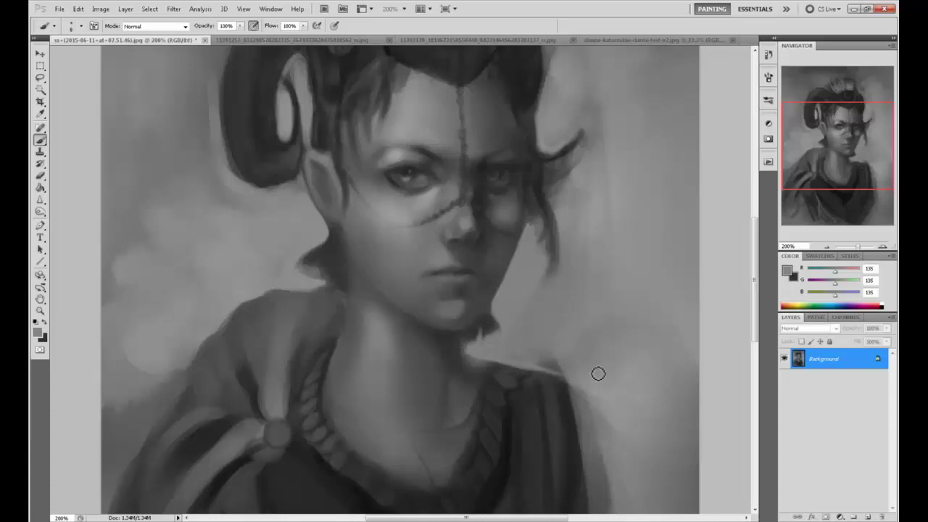
pyautogui.moveTo(596, 373); pyautogui.dragTo(544, 300)
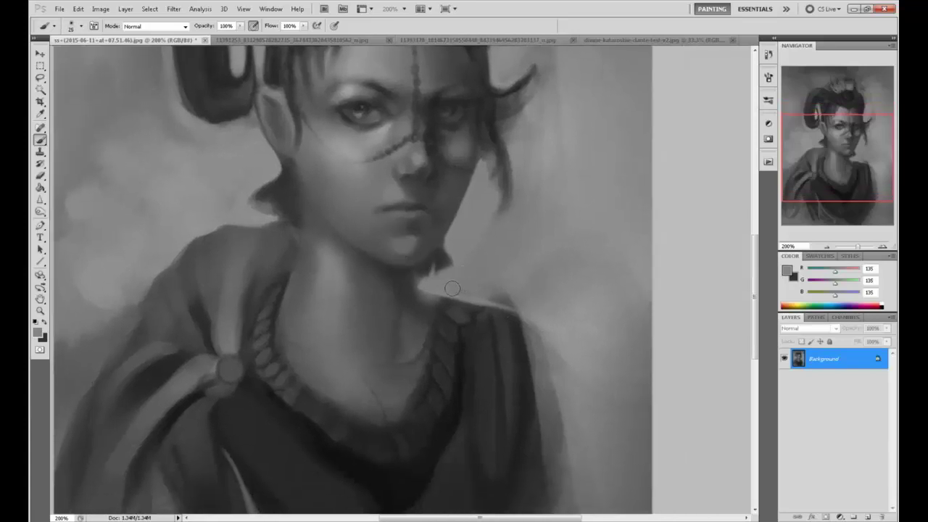
pyautogui.moveTo(451, 288)
pyautogui.mouseDown()
pyautogui.moveTo(534, 310)
pyautogui.moveTo(505, 295)
pyautogui.moveTo(566, 377)
pyautogui.mouseUp()
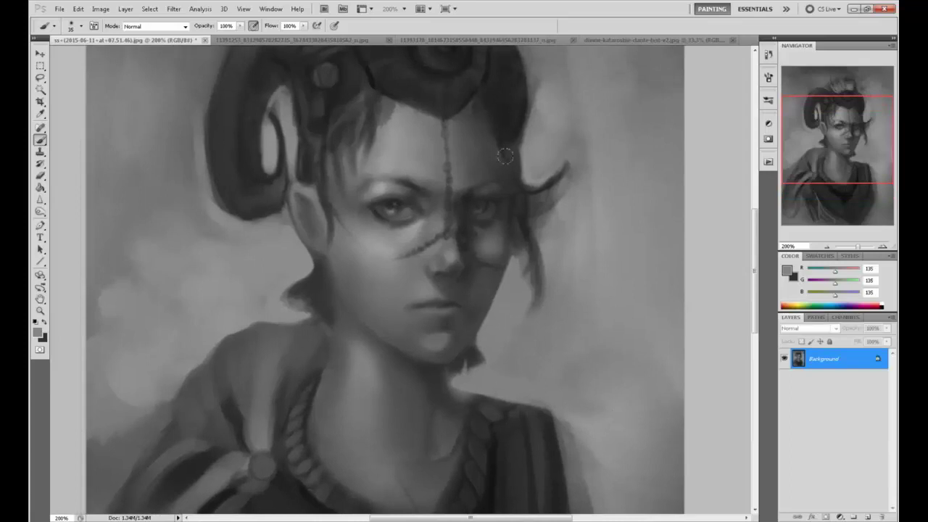
# Extend the dotted chain across the cheek up toward the ear in darker grey
pyautogui.keyDown('alt'); pyautogui.click(433, 218); pyautogui.keyUp('alt')
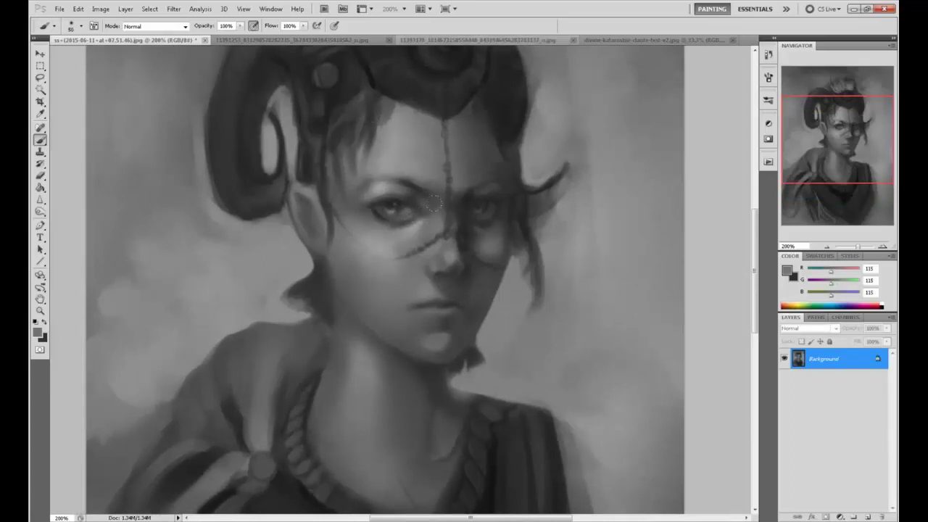
pyautogui.keyDown('alt'); pyautogui.click(412, 252); pyautogui.keyUp('alt')
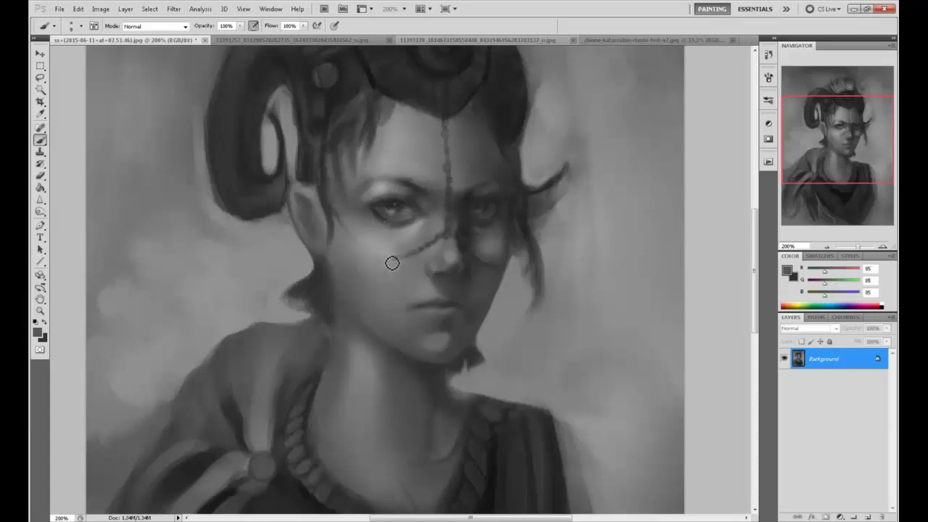
pyautogui.moveTo(392, 263); pyautogui.dragTo(359, 245)
pyautogui.moveTo(362, 249); pyautogui.dragTo(333, 216)
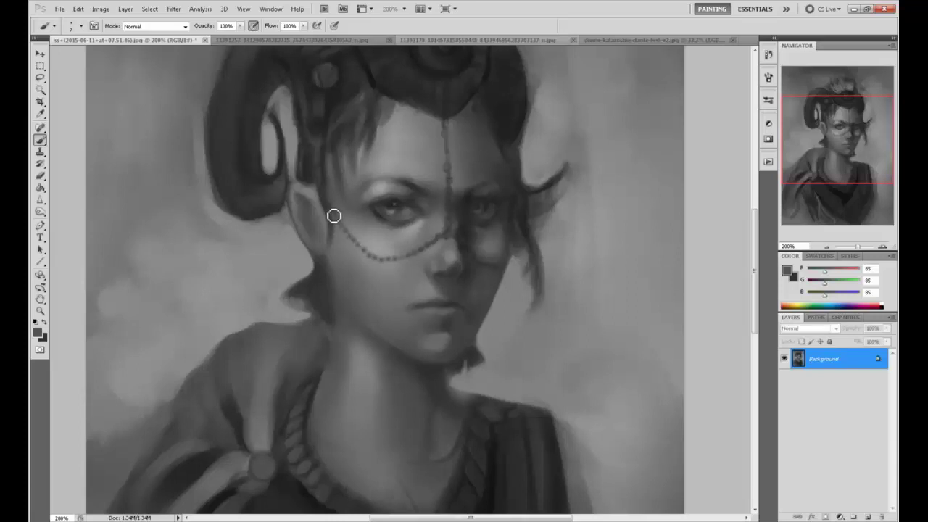
# Pick a near-black grey, set brush opacity to 22%, and add an empty Layer 1
pyautogui.keyDown('alt'); pyautogui.click(418, 247); pyautogui.keyUp('alt')
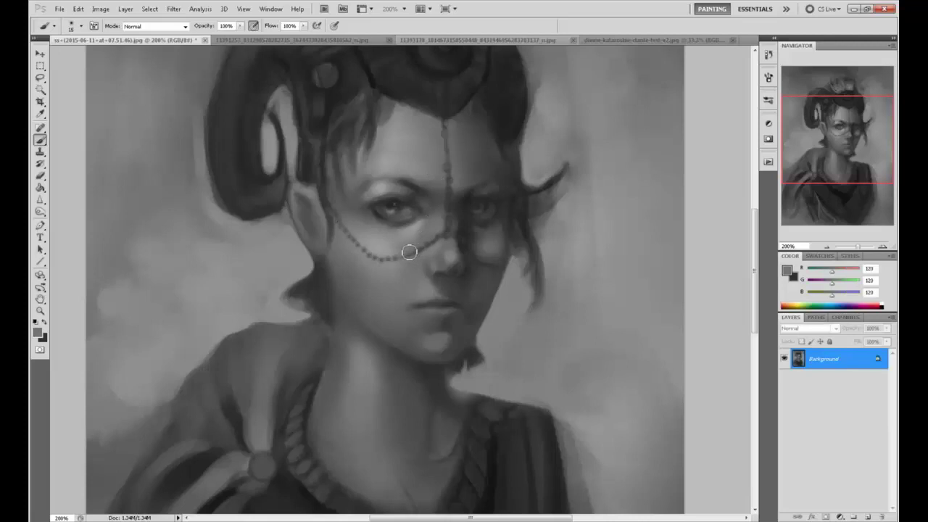
pyautogui.keyDown('alt'); pyautogui.click(430, 243); pyautogui.keyUp('alt')
pyautogui.keyDown('alt'); pyautogui.click(434, 237); pyautogui.keyUp('alt')
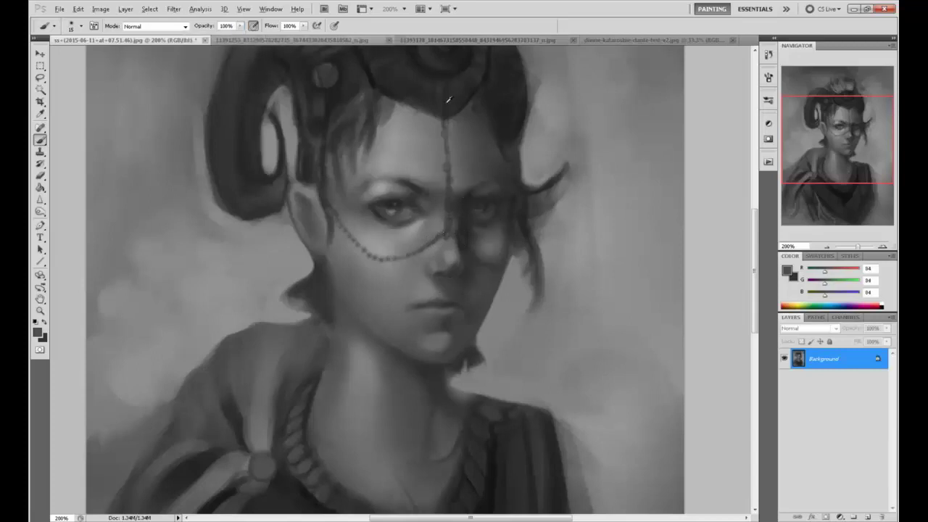
pyautogui.keyDown('alt'); pyautogui.click(453, 177); pyautogui.keyUp('alt')
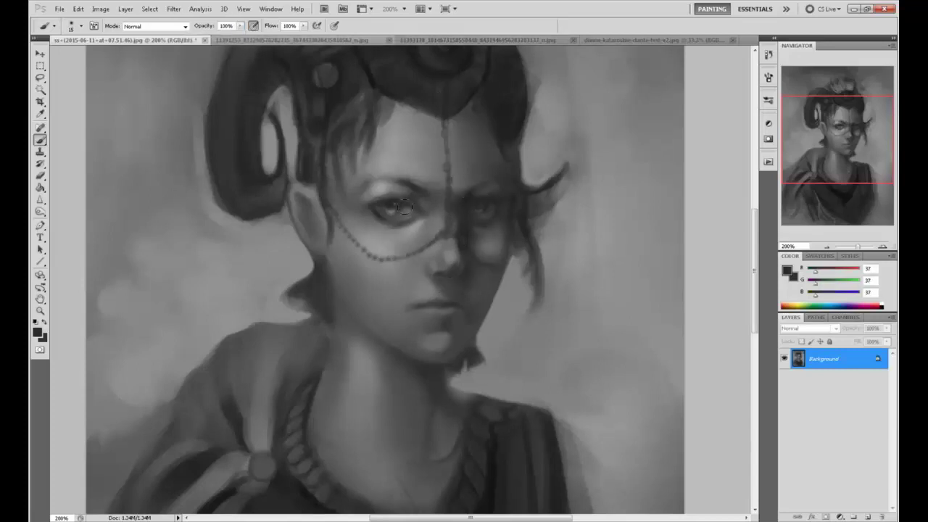
pyautogui.moveTo(240, 27); pyautogui.dragTo(198, 35)
pyautogui.click(444, 238)
pyautogui.click(868, 517)
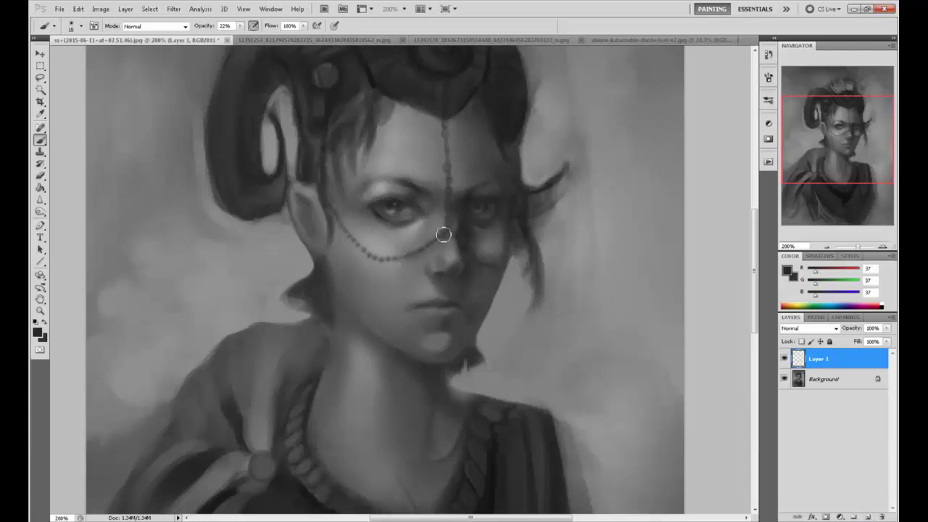
# Toggle between Eraser and Blur, then duplicate Layer 1 and merge the copy back down
pyautogui.press('e')
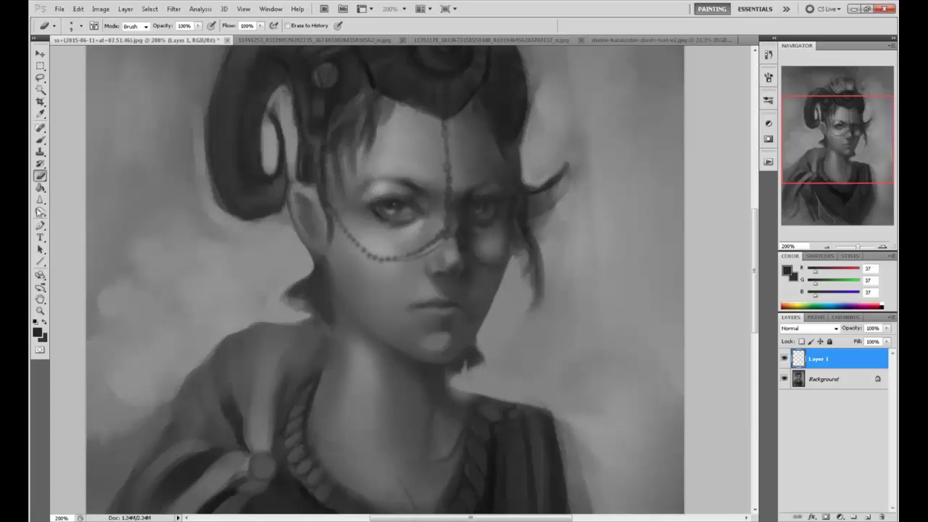
pyautogui.moveTo(40, 200); pyautogui.dragTo(80, 196)
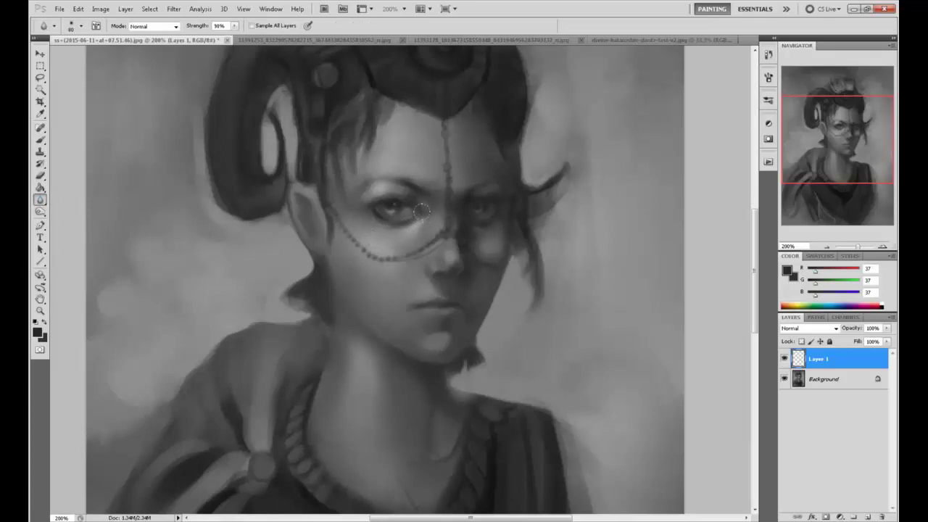
pyautogui.press('e')
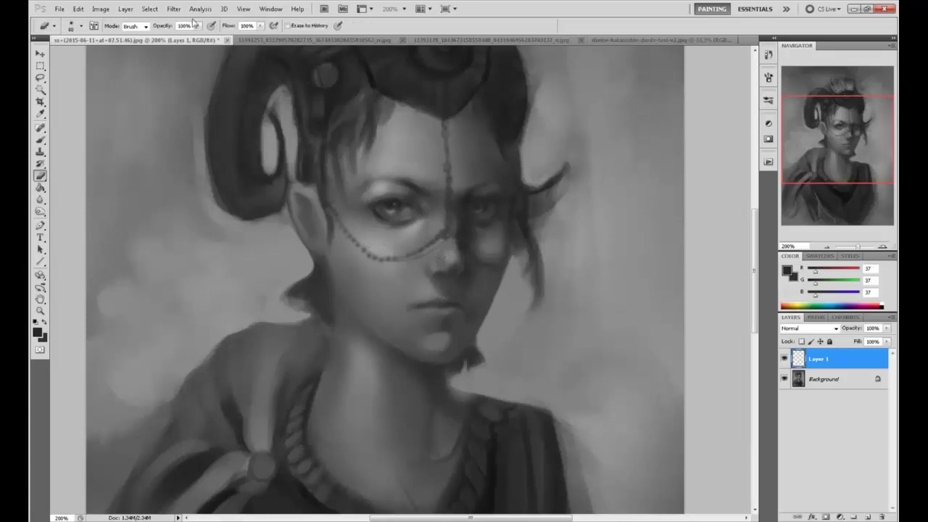
pyautogui.rightClick(837, 363)
pyautogui.click(853, 154)
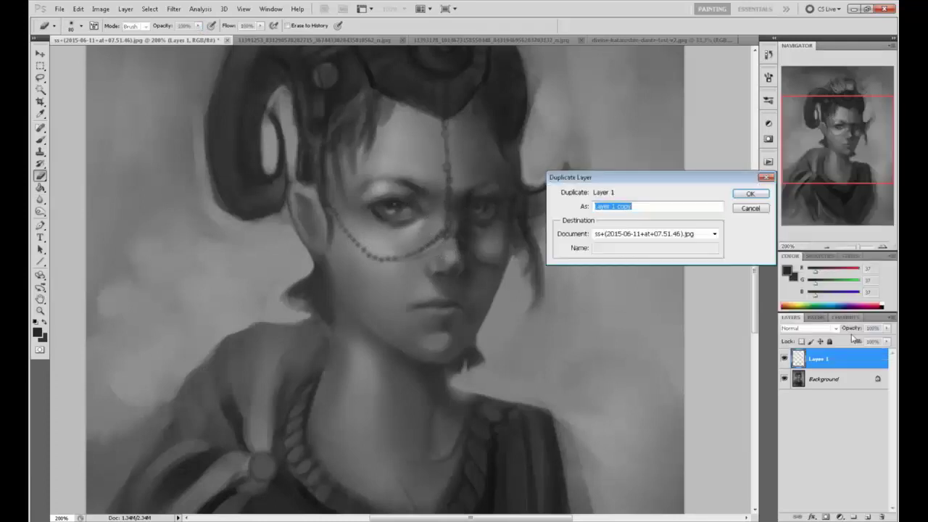
pyautogui.click(758, 196)
pyautogui.rightClick(850, 363)
pyautogui.click(848, 328)
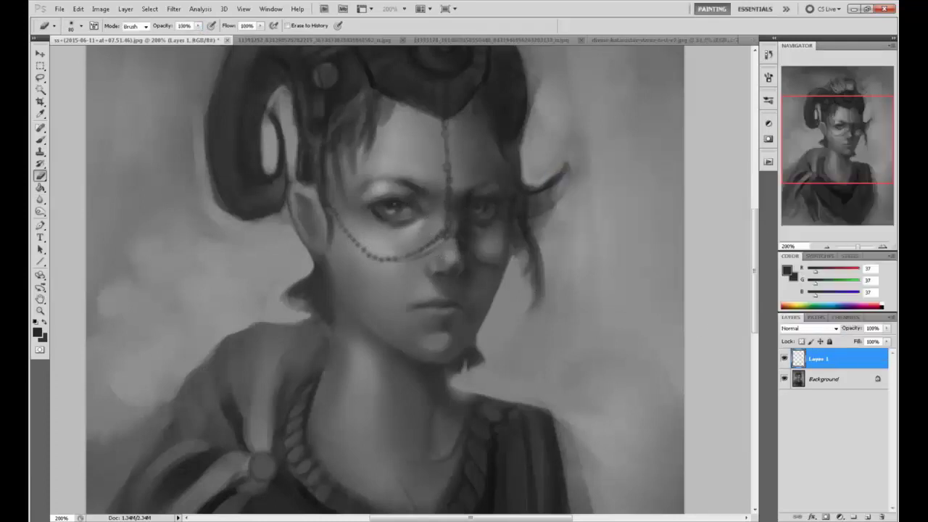
# Add fine speckles at 32% then 16% opacity, then return to the brush at 100%
pyautogui.press('[')
pyautogui.click(197, 25)
pyautogui.moveTo(201, 38); pyautogui.dragTo(171, 38)
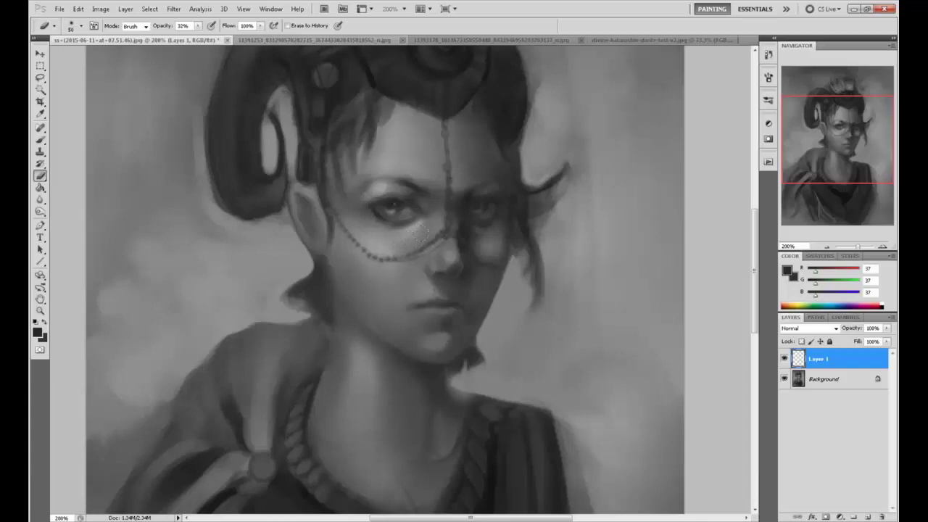
pyautogui.click(198, 26)
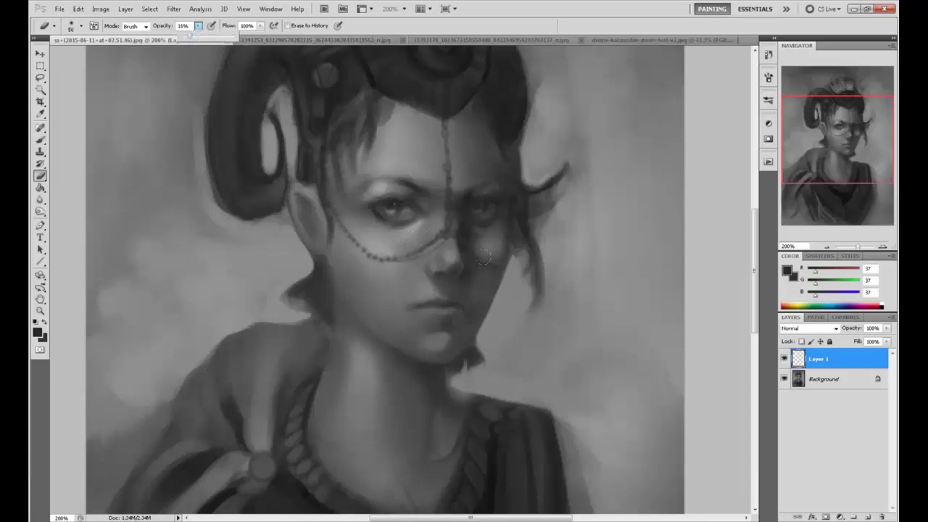
pyautogui.click(410, 245)
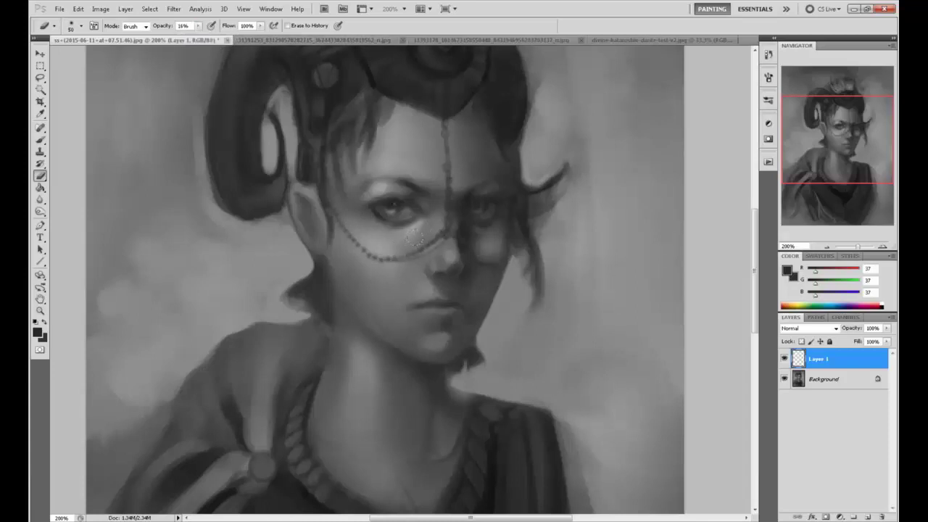
pyautogui.press('b')
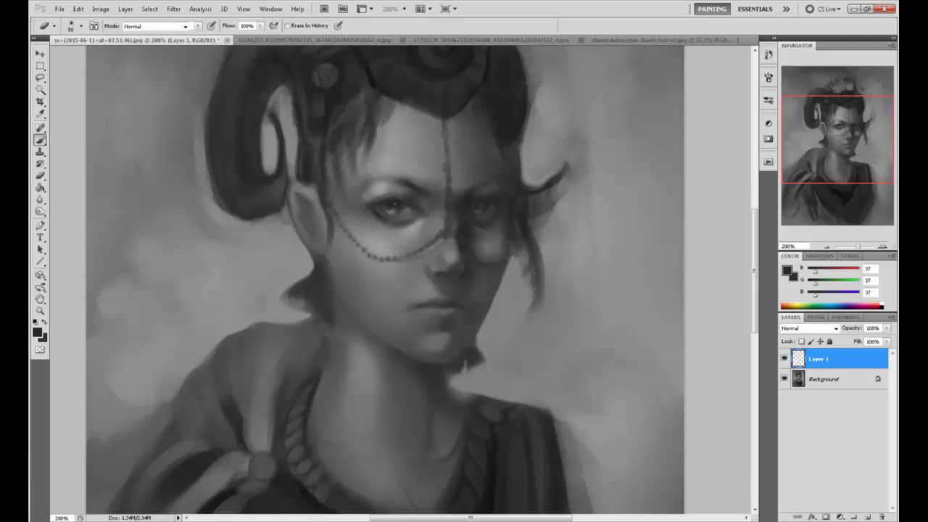
pyautogui.keyDown('alt'); pyautogui.click(488, 247); pyautogui.keyUp('alt')
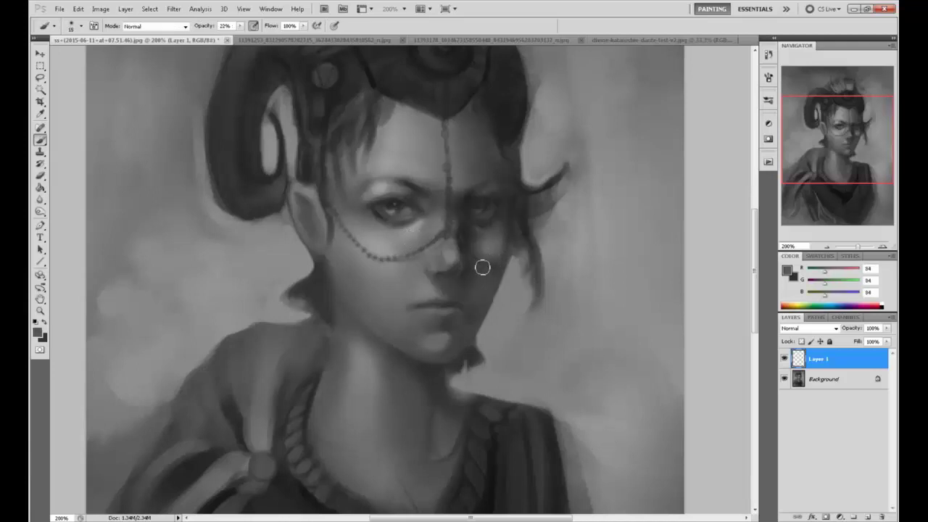
pyautogui.click(241, 27)
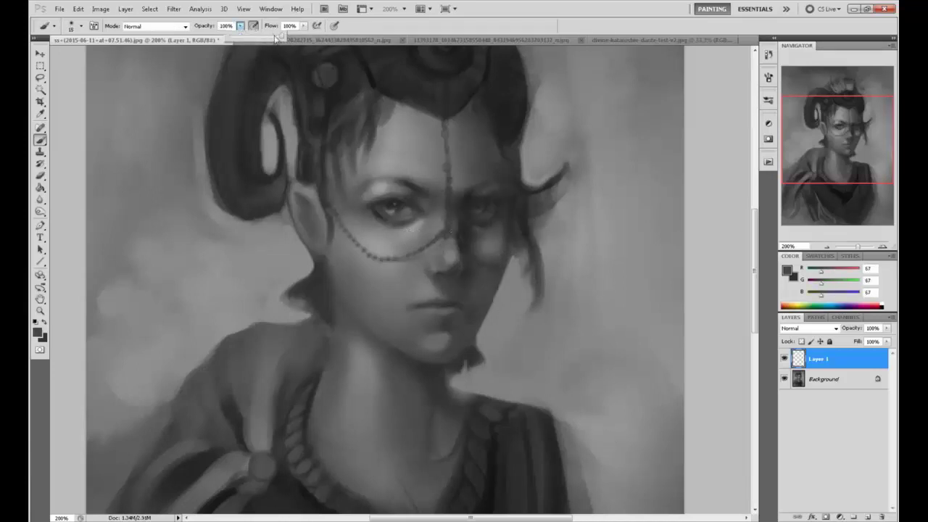
pyautogui.press('Return')
# Merge Layer 1 into Background, darken the cheek below the right eye, and extend the chain across it
pyautogui.hotkey('ctrl', 'e')
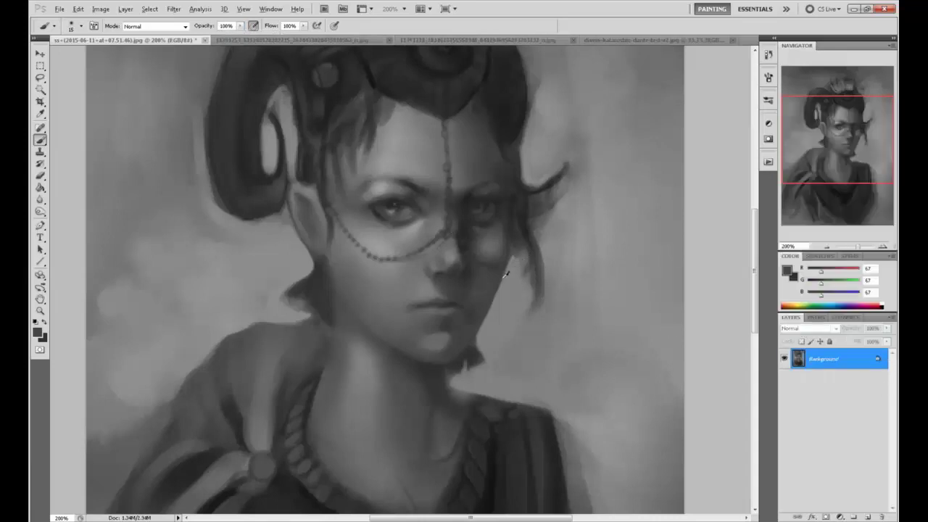
pyautogui.keyDown('alt'); pyautogui.click(489, 276); pyautogui.keyUp('alt')
pyautogui.keyDown('alt'); pyautogui.click(466, 237); pyautogui.keyUp('alt')
pyautogui.moveTo(466, 242)
pyautogui.mouseDown()
pyautogui.moveTo(500, 261)
pyautogui.moveTo(468, 242)
pyautogui.moveTo(486, 261)
pyautogui.mouseUp()
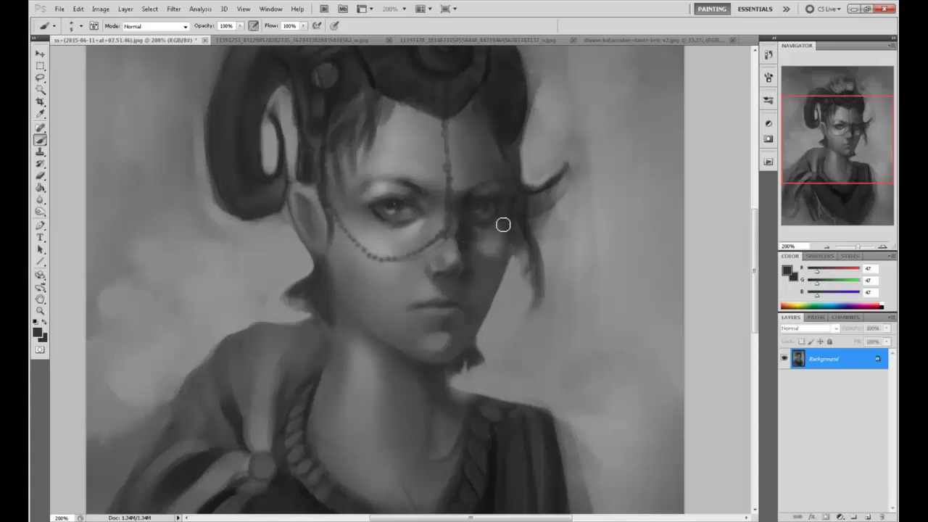
pyautogui.keyDown('alt'); pyautogui.click(465, 245); pyautogui.keyUp('alt')
pyautogui.moveTo(479, 257)
pyautogui.mouseDown()
pyautogui.moveTo(495, 266)
pyautogui.moveTo(519, 256)
pyautogui.mouseUp()
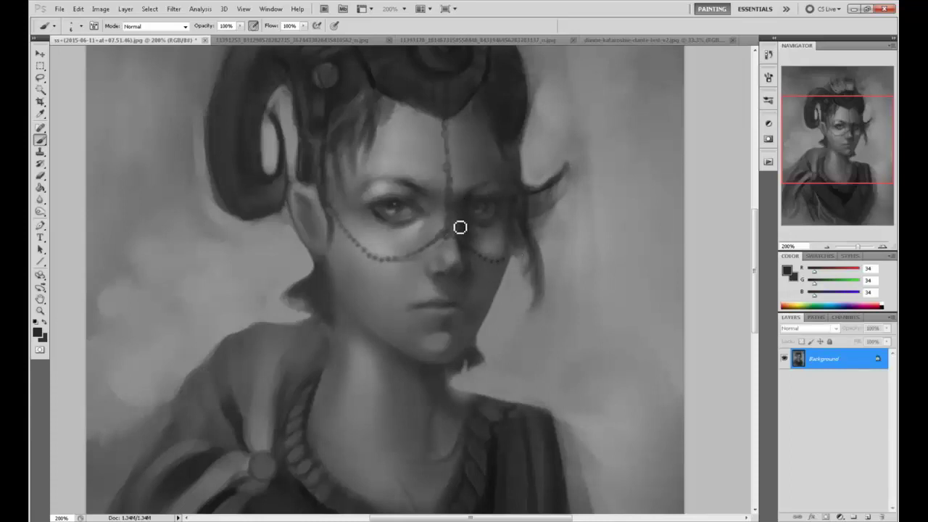
# Sample a mid grey from the upper hair, set opacity to 1%, and add a new Layer 1
pyautogui.keyDown('alt'); pyautogui.click(327, 83); pyautogui.keyUp('alt')
pyautogui.press('0')
pyautogui.press('1')
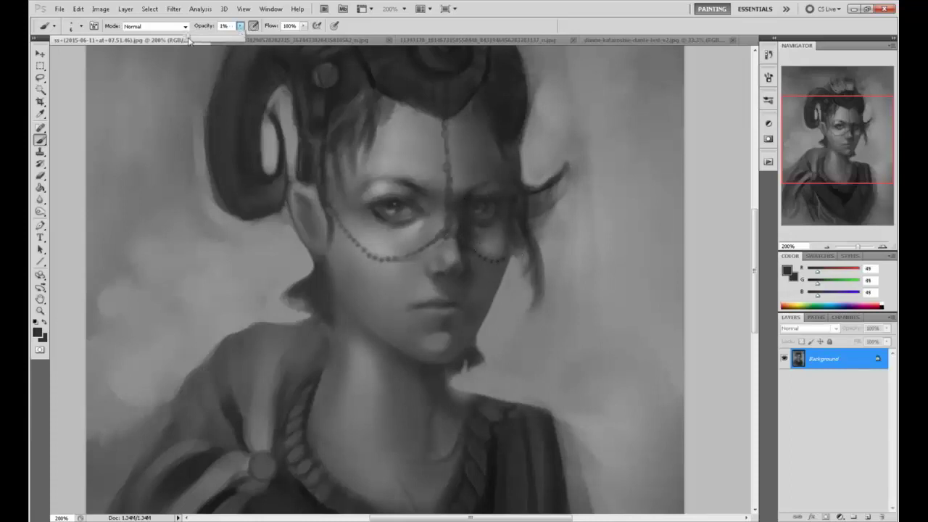
pyautogui.click(867, 517)
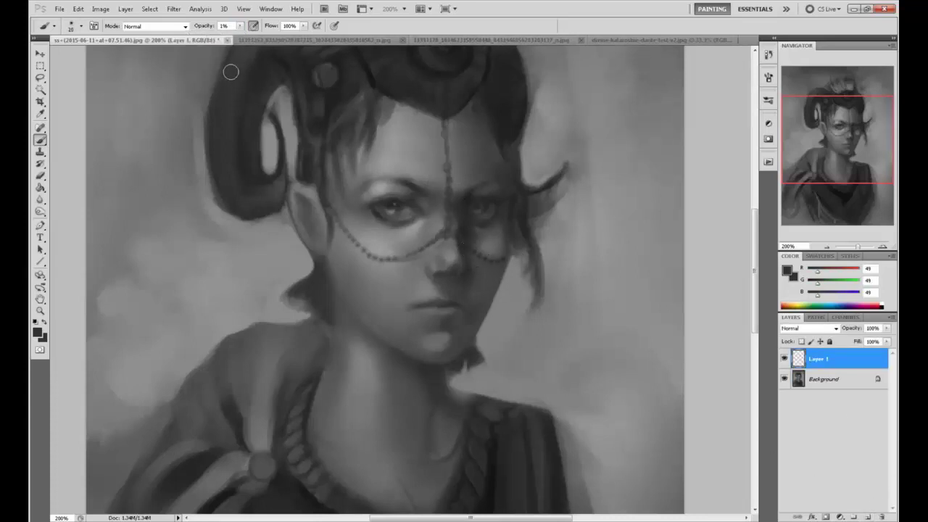
# On Layer 1, deepen the cheek shadow beside the nose at 5% then 25% opacity
pyautogui.press('5')
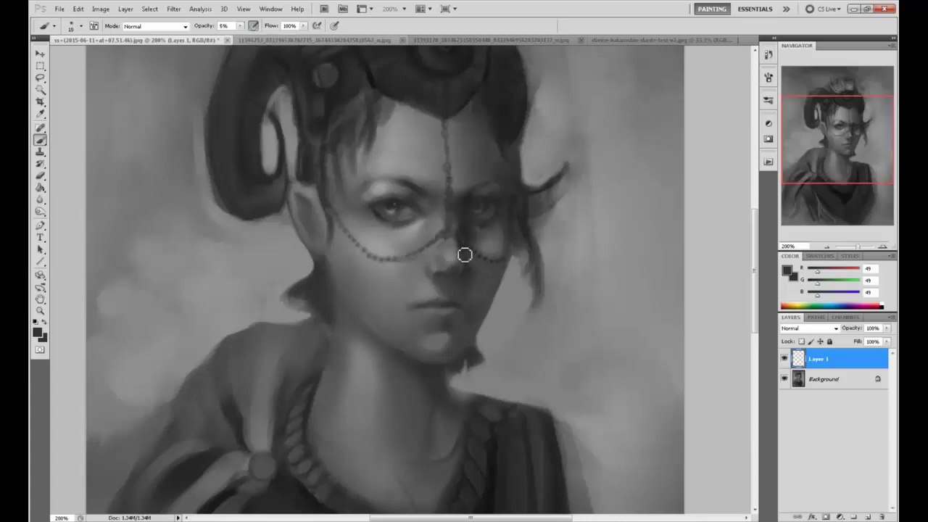
pyautogui.moveTo(467, 251)
pyautogui.mouseDown()
pyautogui.moveTo(506, 269)
pyautogui.moveTo(475, 259)
pyautogui.moveTo(467, 236)
pyautogui.moveTo(522, 221)
pyautogui.moveTo(522, 232)
pyautogui.mouseUp()
pyautogui.click(240, 26)
pyautogui.moveTo(245, 41); pyautogui.dragTo(250, 41)
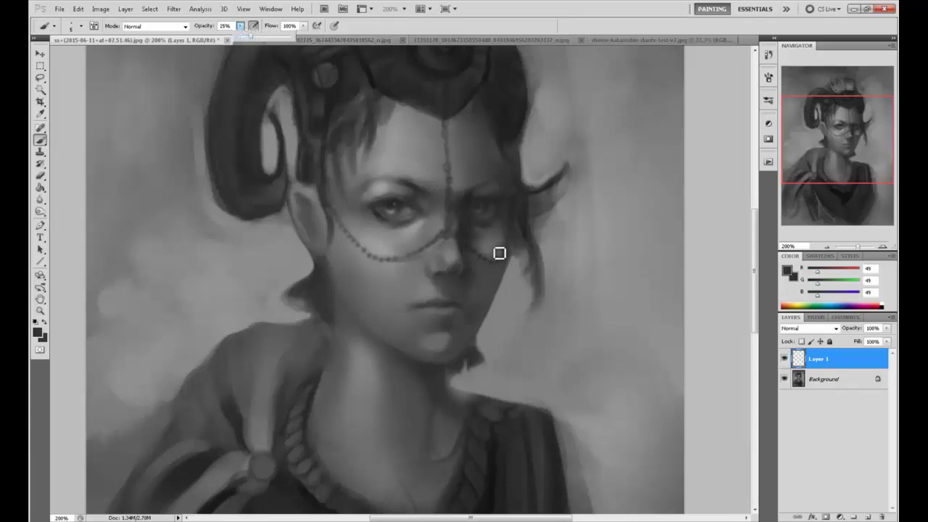
pyautogui.moveTo(499, 268)
pyautogui.mouseDown()
pyautogui.moveTo(459, 238)
pyautogui.moveTo(478, 263)
pyautogui.moveTo(469, 256)
pyautogui.moveTo(502, 268)
pyautogui.moveTo(463, 247)
pyautogui.moveTo(511, 266)
pyautogui.moveTo(476, 259)
pyautogui.mouseUp()
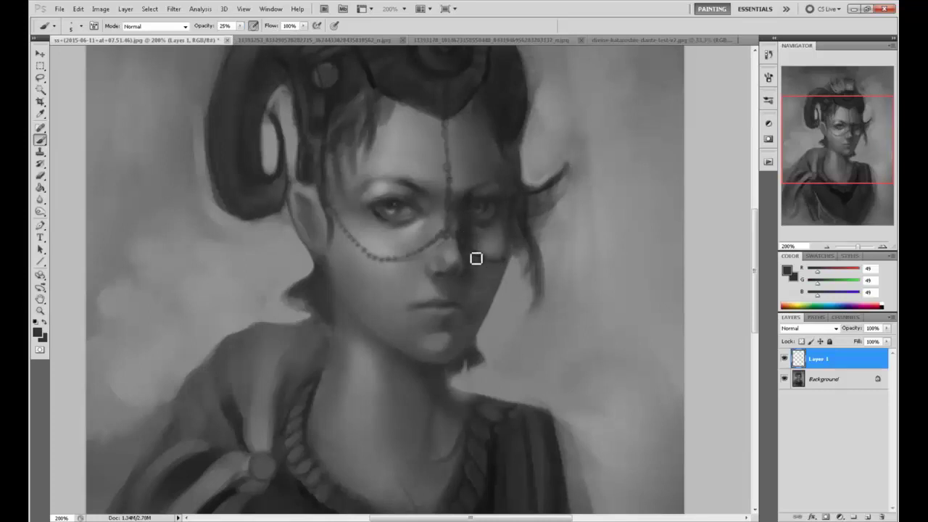
pyautogui.moveTo(447, 203)
pyautogui.mouseDown()
pyautogui.moveTo(478, 257)
pyautogui.moveTo(516, 258)
pyautogui.moveTo(486, 264)
pyautogui.mouseUp()
# Erase part of the cheek shadow, then merge Layer 1 down into Background
pyautogui.press('e')
pyautogui.moveTo(472, 249)
pyautogui.mouseDown()
pyautogui.moveTo(499, 273)
pyautogui.moveTo(464, 249)
pyautogui.moveTo(501, 272)
pyautogui.moveTo(482, 240)
pyautogui.moveTo(502, 260)
pyautogui.moveTo(521, 225)
pyautogui.moveTo(507, 235)
pyautogui.moveTo(504, 257)
pyautogui.moveTo(507, 226)
pyautogui.moveTo(478, 253)
pyautogui.mouseUp()
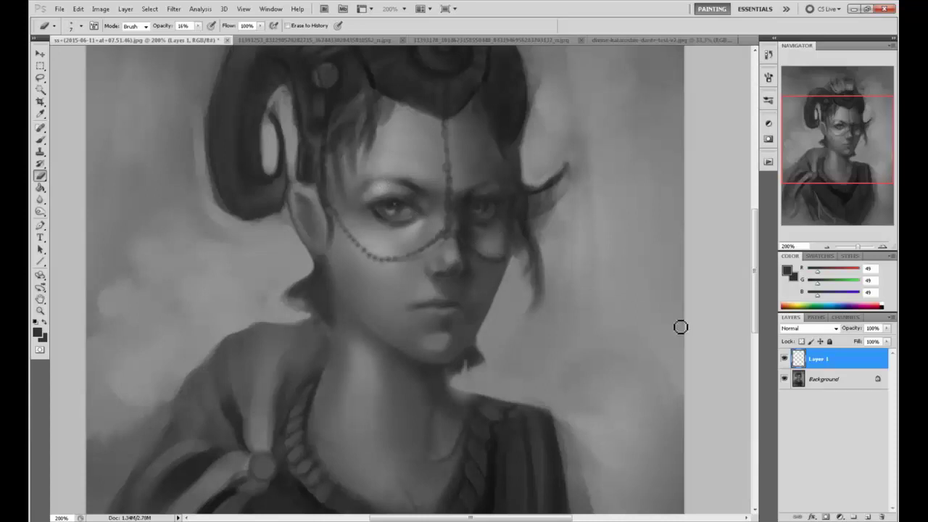
pyautogui.click(783, 359)
pyautogui.rightClick(839, 351)
pyautogui.click(831, 332)
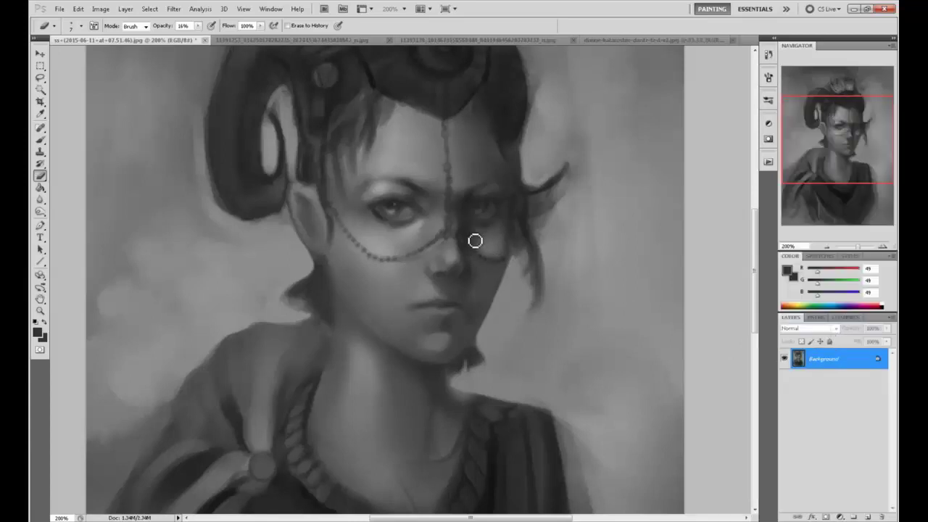
pyautogui.moveTo(522, 247); pyautogui.dragTo(564, 276)
# At 100% opacity, darken beside the left eyebrow and the eye socket, lightening the skin beneath it
pyautogui.press('b')
pyautogui.keyDown('alt'); pyautogui.click(490, 107); pyautogui.keyUp('alt')
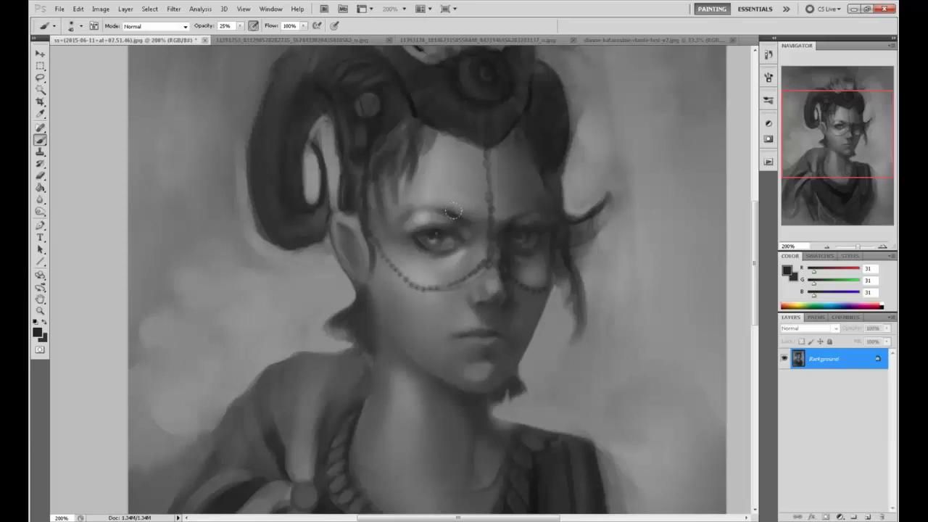
pyautogui.keyDown('alt'); pyautogui.click(412, 89); pyautogui.keyUp('alt')
pyautogui.click(240, 26)
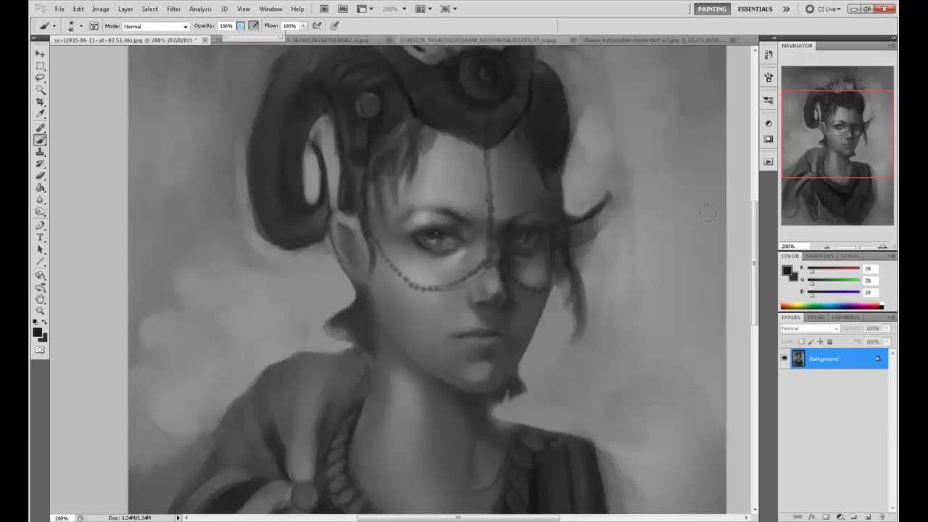
pyautogui.moveTo(461, 223); pyautogui.dragTo(463, 218)
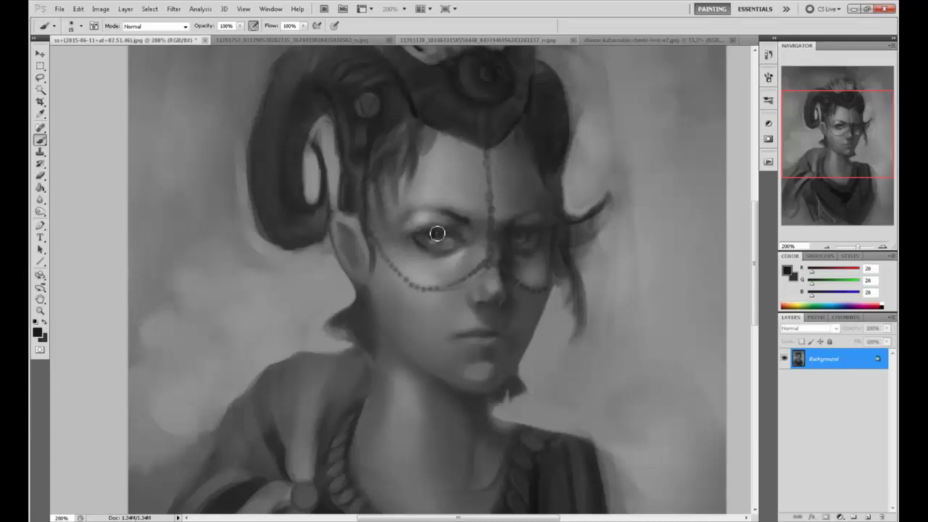
pyautogui.press(']')
pyautogui.moveTo(418, 241); pyautogui.dragTo(447, 256)
pyautogui.moveTo(445, 224)
pyautogui.mouseDown()
pyautogui.moveTo(433, 232)
pyautogui.moveTo(443, 230)
pyautogui.mouseUp()
pyautogui.press('[')
pyautogui.keyDown('alt'); pyautogui.click(488, 328); pyautogui.keyUp('alt')
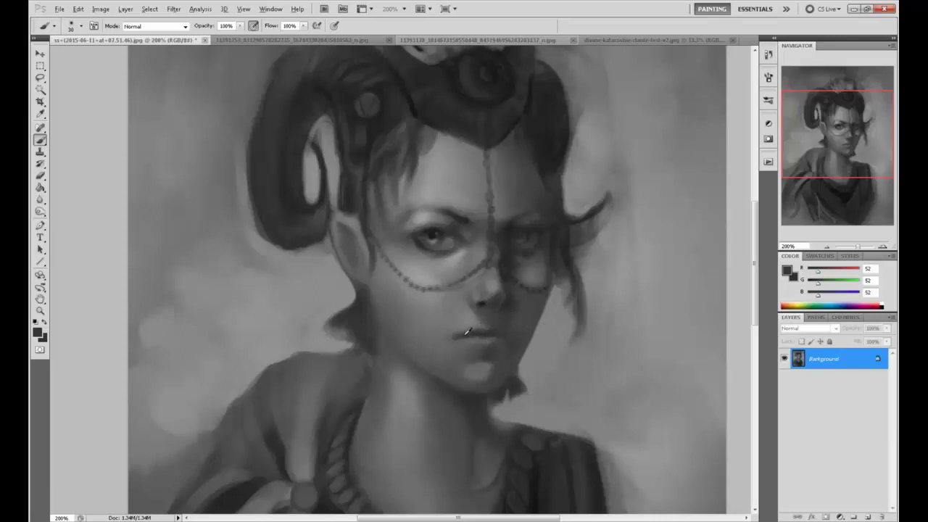
# Sample greys around the lip, chin and nose, and add a light stroke on the cheek beside the nose
pyautogui.keyDown('alt'); pyautogui.click(463, 335); pyautogui.keyUp('alt')
pyautogui.keyDown('alt'); pyautogui.click(458, 334); pyautogui.keyUp('alt')
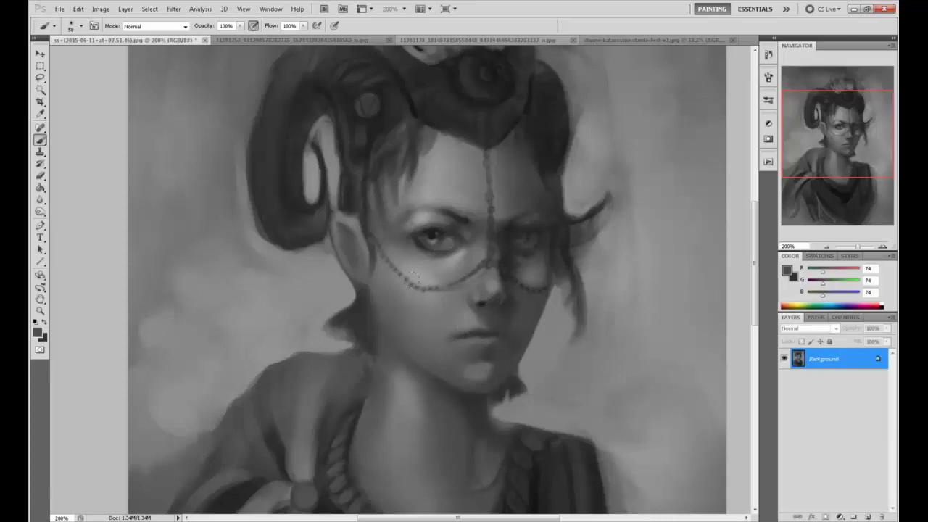
pyautogui.keyDown('alt'); pyautogui.click(453, 328); pyautogui.keyUp('alt')
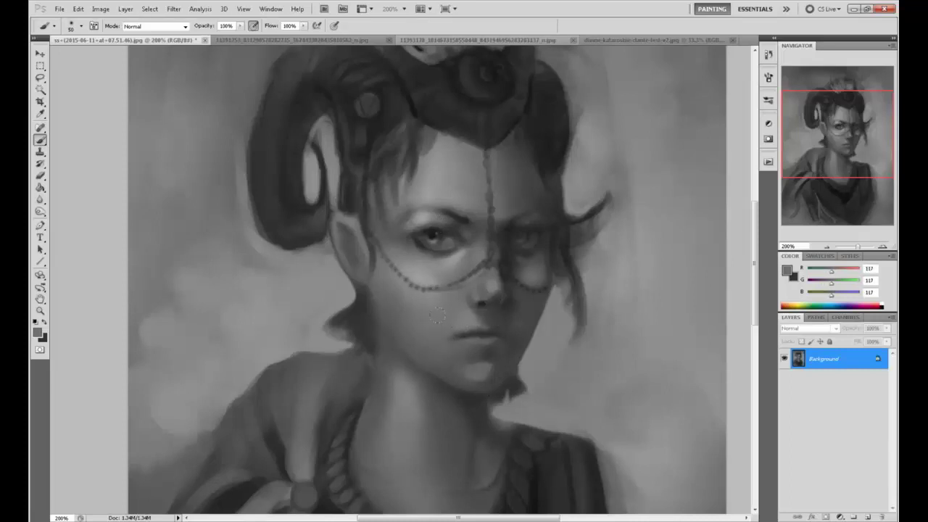
pyautogui.keyDown('alt'); pyautogui.click(467, 315); pyautogui.keyUp('alt')
pyautogui.keyDown('alt'); pyautogui.click(484, 302); pyautogui.keyUp('alt')
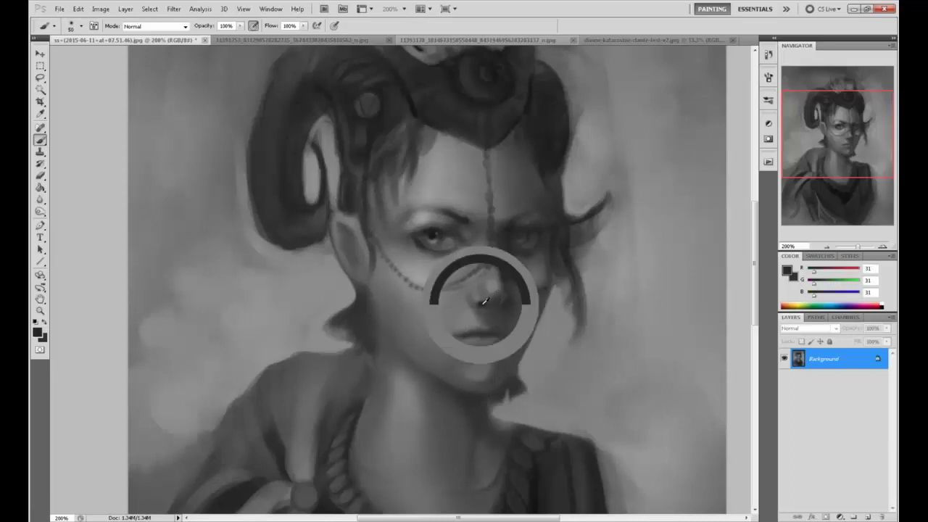
pyautogui.keyDown('alt'); pyautogui.click(470, 289); pyautogui.keyUp('alt')
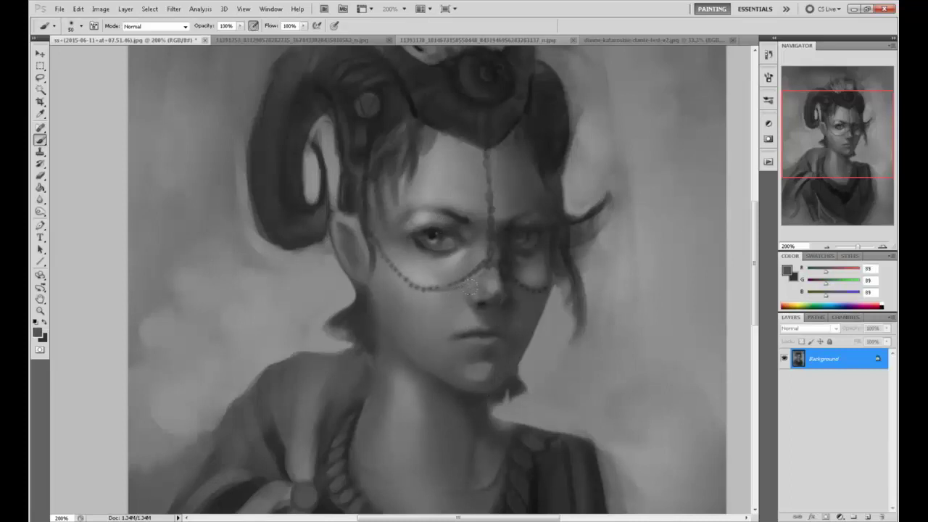
pyautogui.keyDown('alt'); pyautogui.click(473, 290); pyautogui.keyUp('alt')
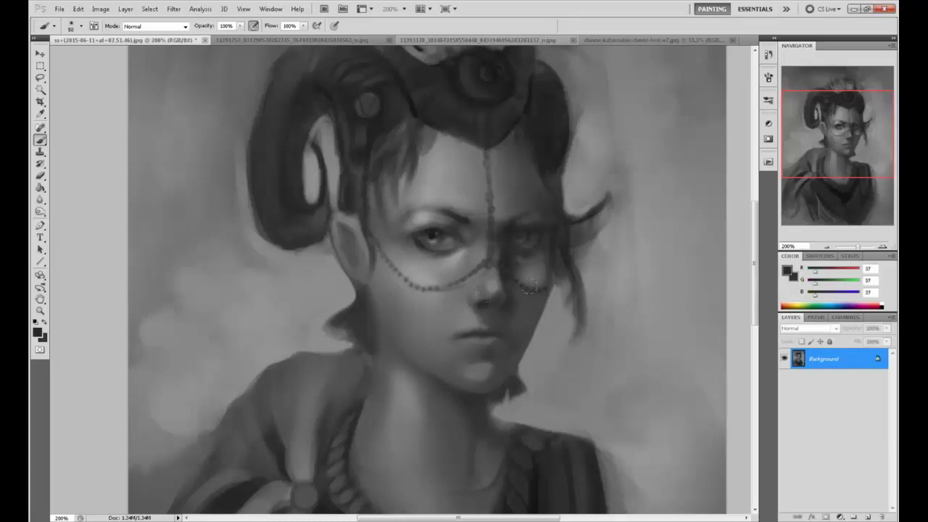
pyautogui.keyDown('alt'); pyautogui.click(483, 303); pyautogui.keyUp('alt')
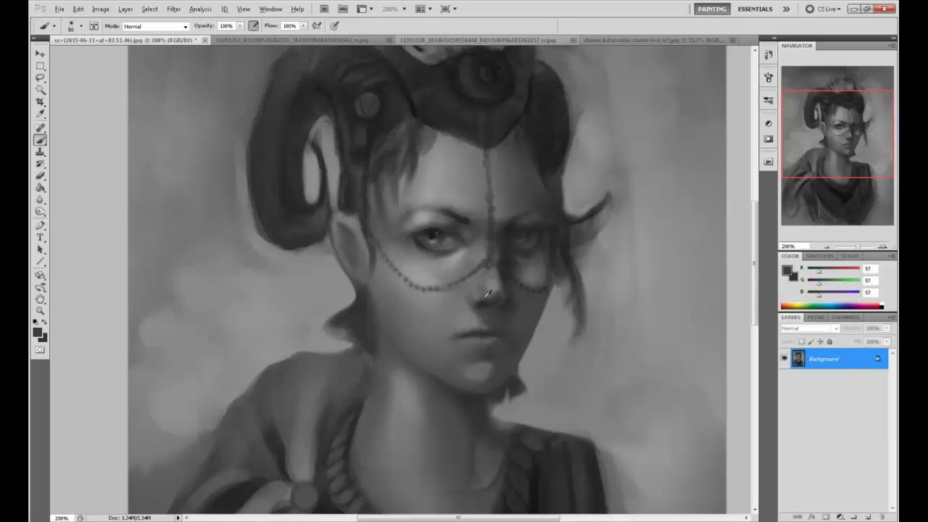
pyautogui.keyDown('alt'); pyautogui.click(482, 294); pyautogui.keyUp('alt')
pyautogui.moveTo(460, 283); pyautogui.dragTo(467, 280)
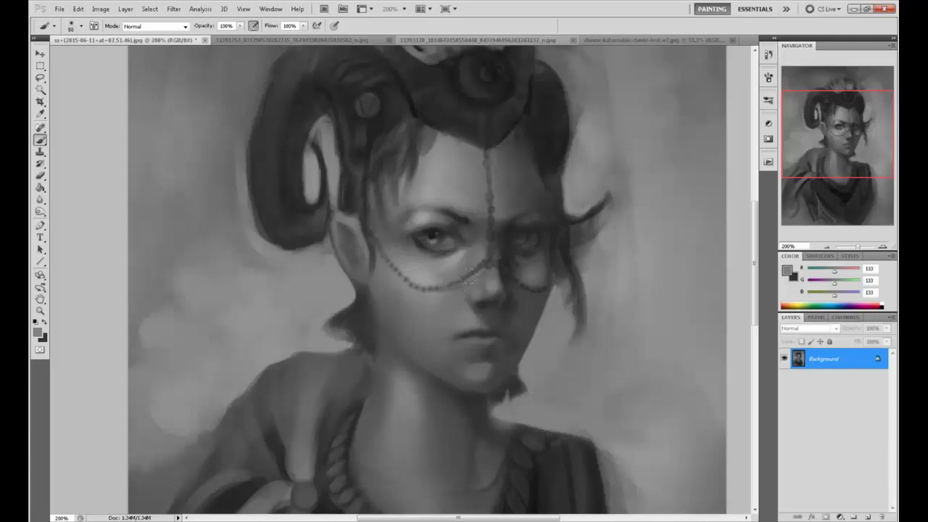
pyautogui.keyDown('alt'); pyautogui.click(493, 270); pyautogui.keyUp('alt')
pyautogui.keyDown('alt'); pyautogui.click(484, 299); pyautogui.keyUp('alt')
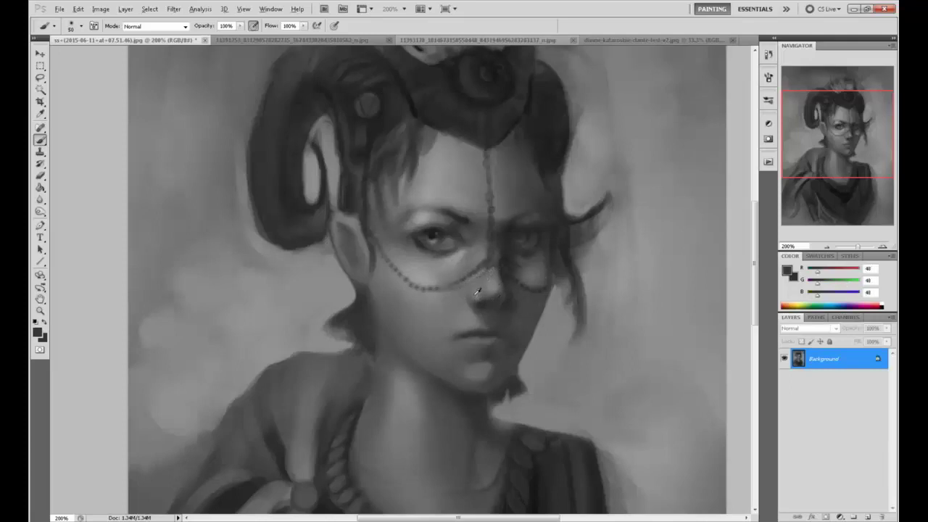
pyautogui.keyDown('alt'); pyautogui.click(472, 290); pyautogui.keyUp('alt')
pyautogui.keyDown('alt'); pyautogui.click(453, 295); pyautogui.keyUp('alt')
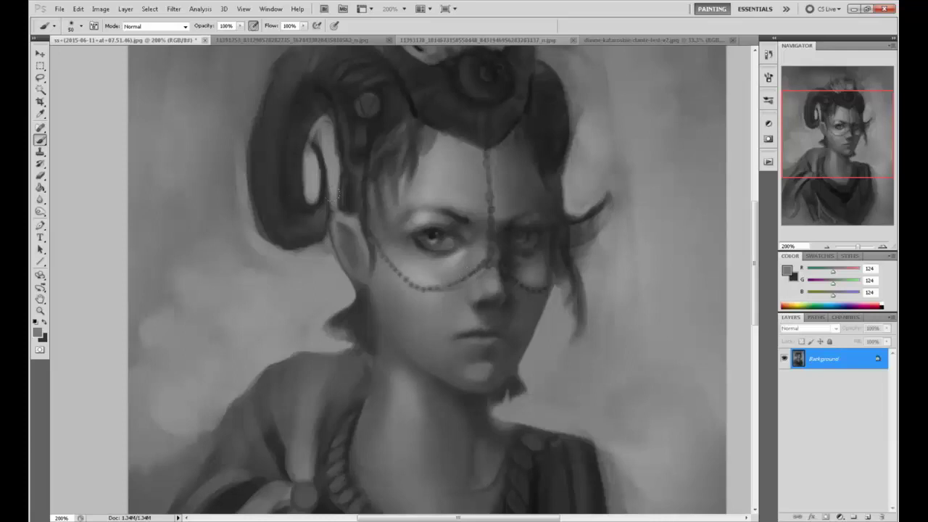
# Set brush opacity to 55% and reshade the eyelid with a mid grey sampled from the face
pyautogui.click(240, 26)
pyautogui.moveTo(243, 35); pyautogui.dragTo(216, 35)
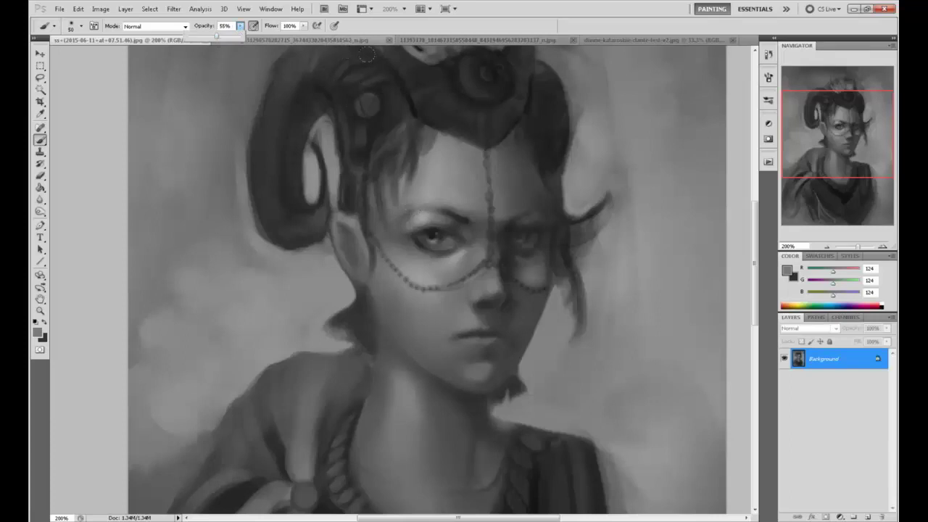
pyautogui.keyDown('alt'); pyautogui.click(463, 253); pyautogui.keyUp('alt')
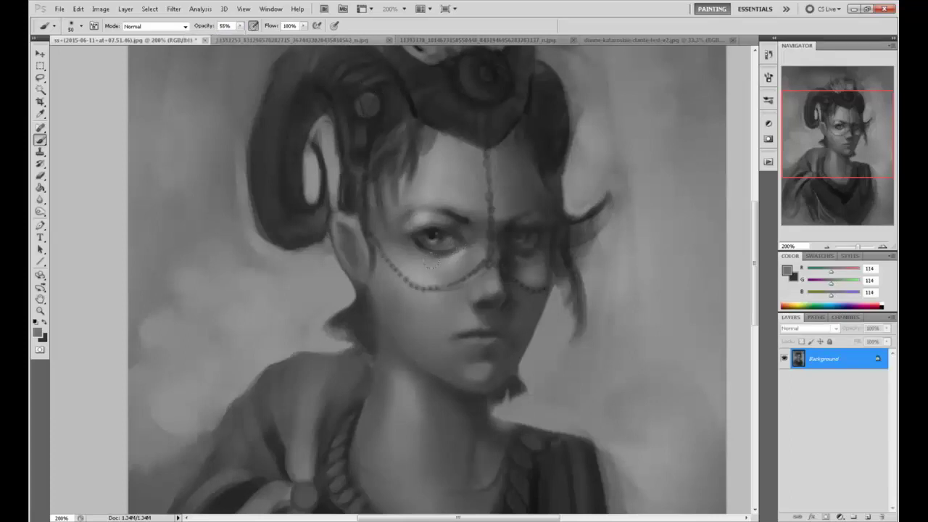
pyautogui.moveTo(453, 230); pyautogui.dragTo(447, 227)
pyautogui.keyDown('alt'); pyautogui.click(459, 258); pyautogui.keyUp('alt')
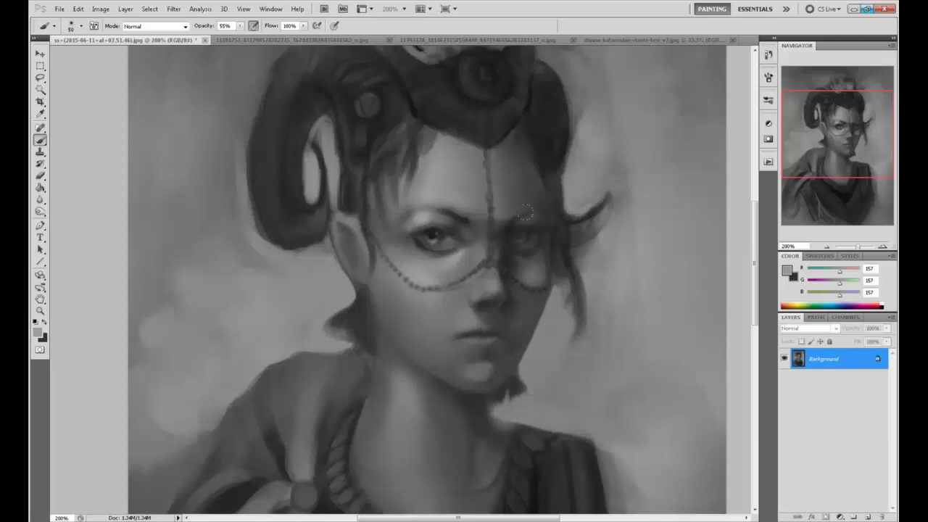
pyautogui.keyDown('alt'); pyautogui.click(477, 261); pyautogui.keyUp('alt')
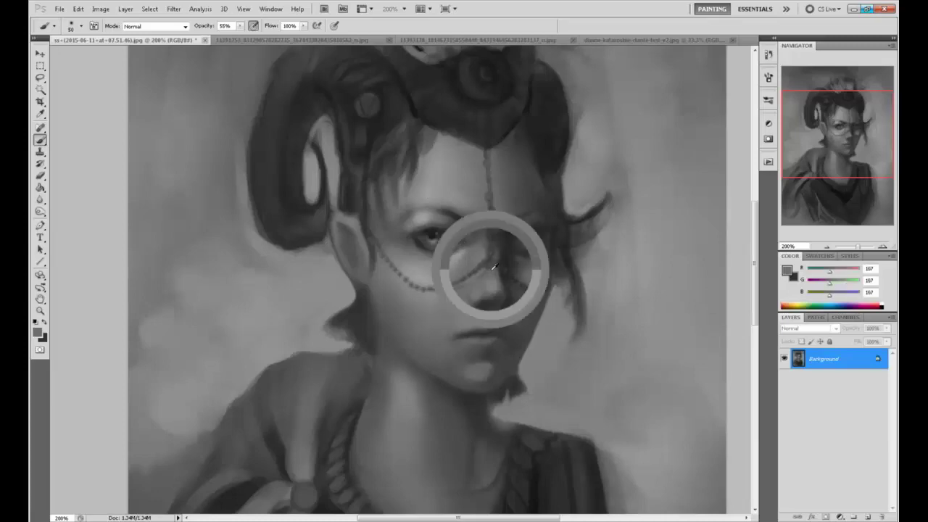
# Open Liquify on the painting, shrink the brush to 14, and nudge the facial features
pyautogui.click(173, 9)
pyautogui.click(180, 70)
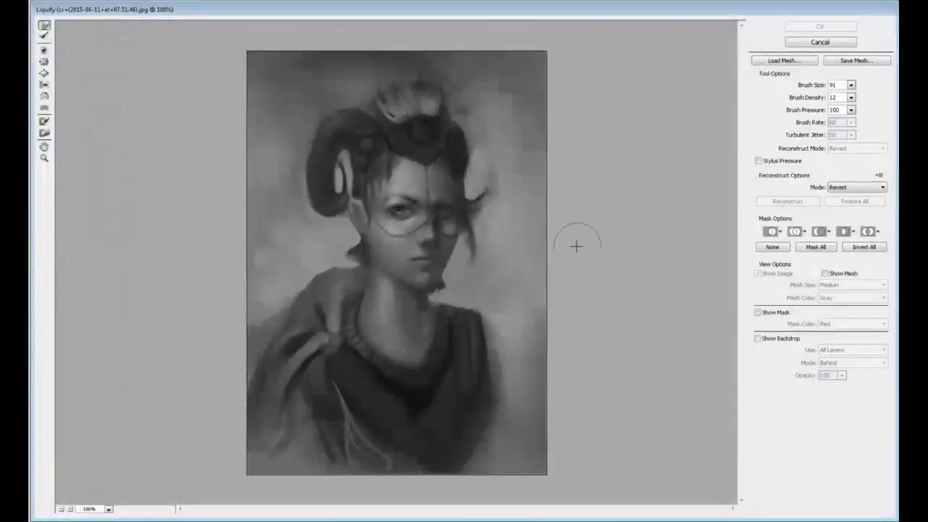
pyautogui.moveTo(852, 85); pyautogui.dragTo(802, 98)
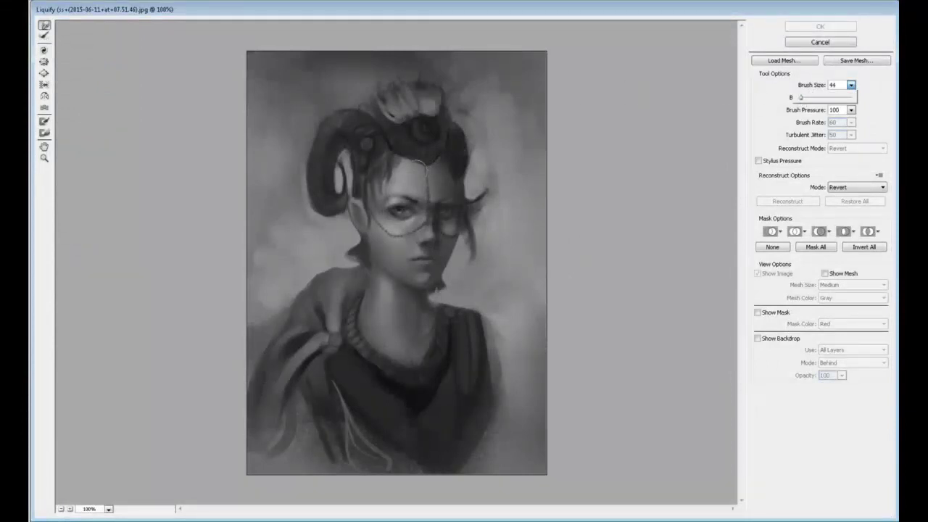
pyautogui.moveTo(425, 222); pyautogui.dragTo(427, 225)
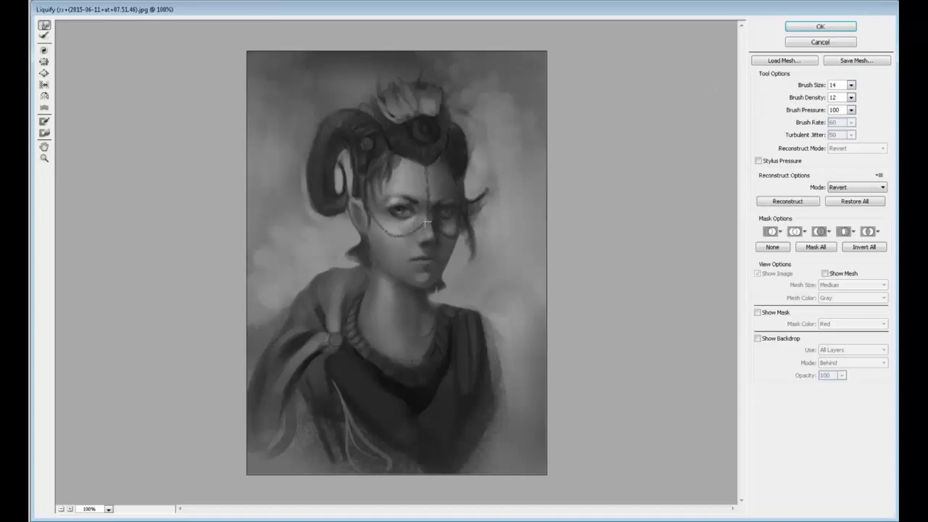
# Apply the Liquify changes, then darken the hair mass atop the head with a 150 brush
pyautogui.click(819, 27)
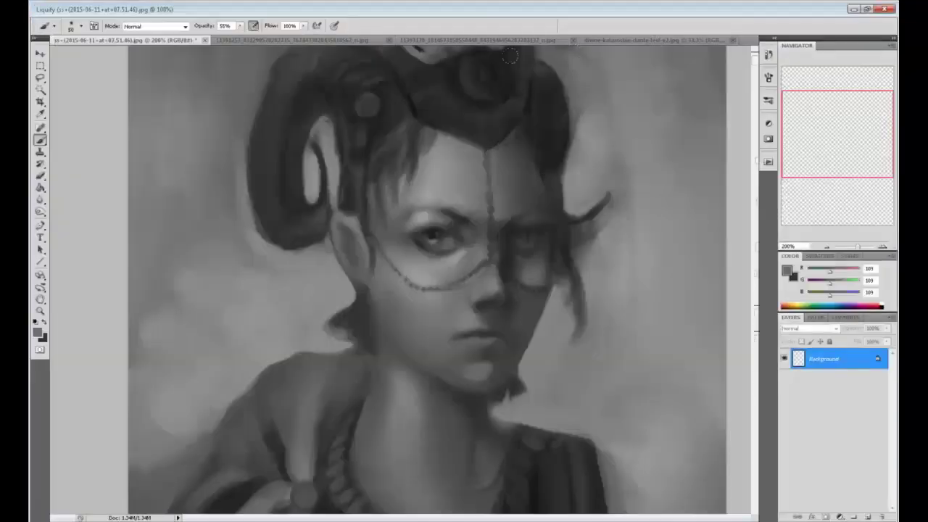
pyautogui.keyDown('alt'); pyautogui.click(496, 129); pyautogui.keyUp('alt')
pyautogui.press(']')
pyautogui.press(']')
pyautogui.press(']')
pyautogui.press(']')
pyautogui.press(']')
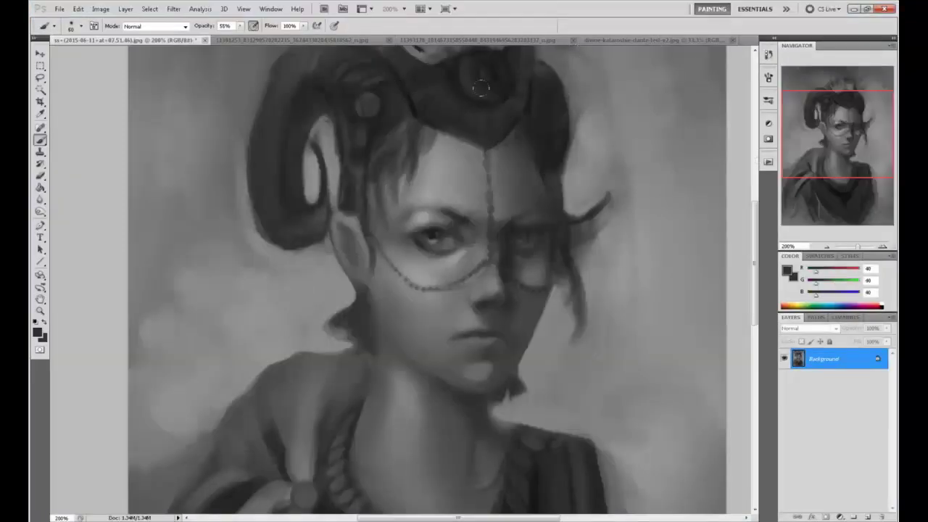
pyautogui.press(']')
pyautogui.press(']')
pyautogui.moveTo(405, 88)
pyautogui.mouseDown()
pyautogui.moveTo(457, 116)
pyautogui.moveTo(471, 101)
pyautogui.moveTo(464, 78)
pyautogui.mouseUp()
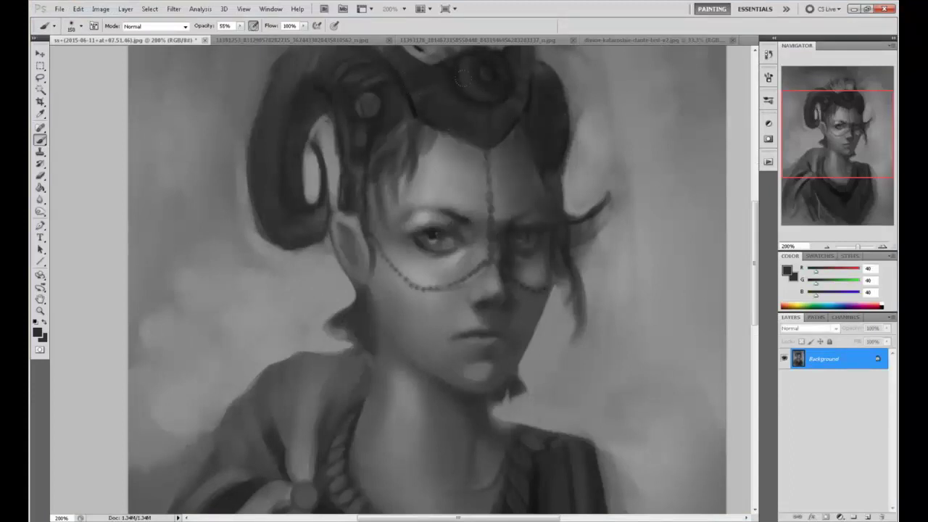
# Sample a light grey from the forehead, shrink the brush to 125, and recentre the portrait
pyautogui.keyDown('alt'); pyautogui.click(462, 218); pyautogui.keyUp('alt')
pyautogui.keyDown('alt'); pyautogui.click(447, 193); pyautogui.keyUp('alt')
pyautogui.press('[')
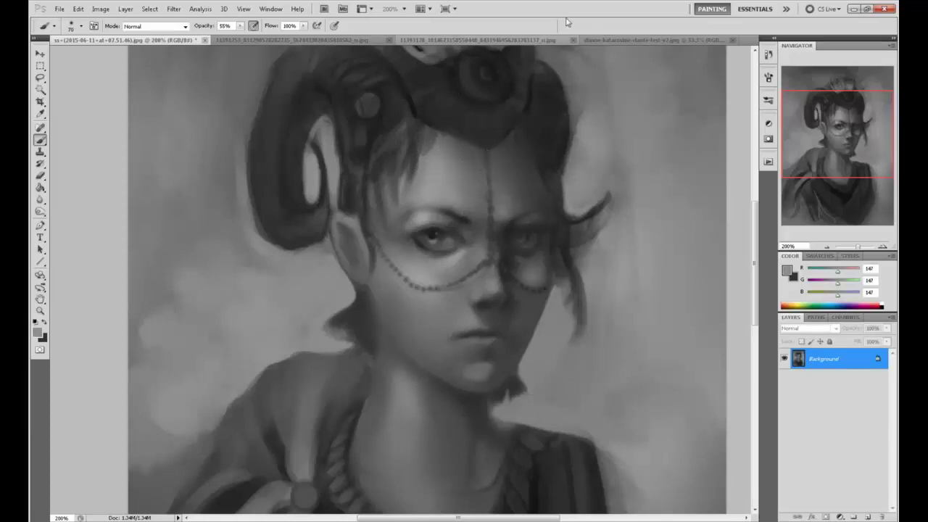
pyautogui.moveTo(610, 246); pyautogui.dragTo(735, 298)
# In History, compare the post-Liquify state against the latest brush strokes
pyautogui.click(769, 54)
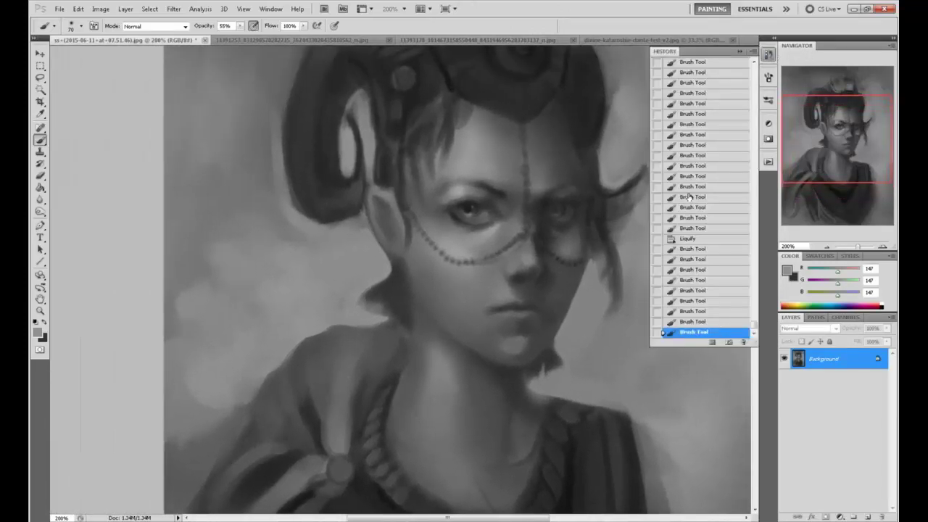
pyautogui.click(687, 241)
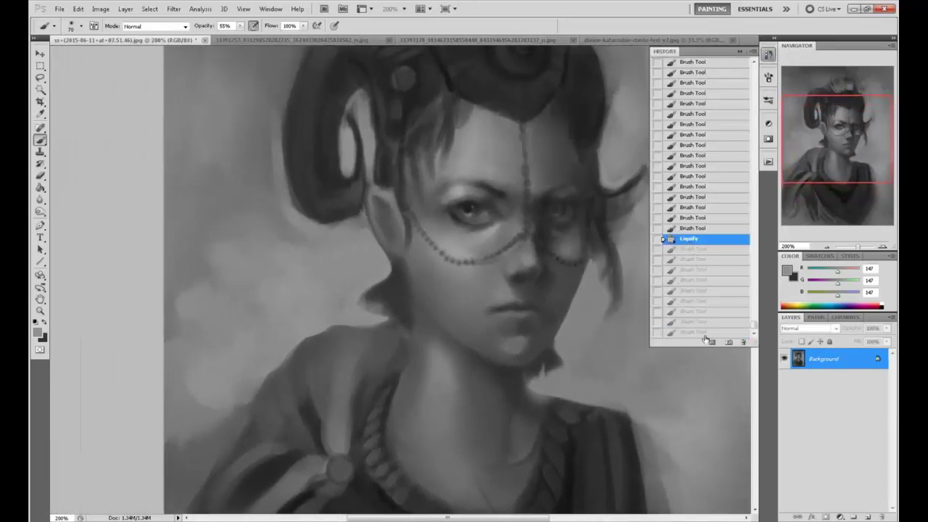
pyautogui.click(696, 333)
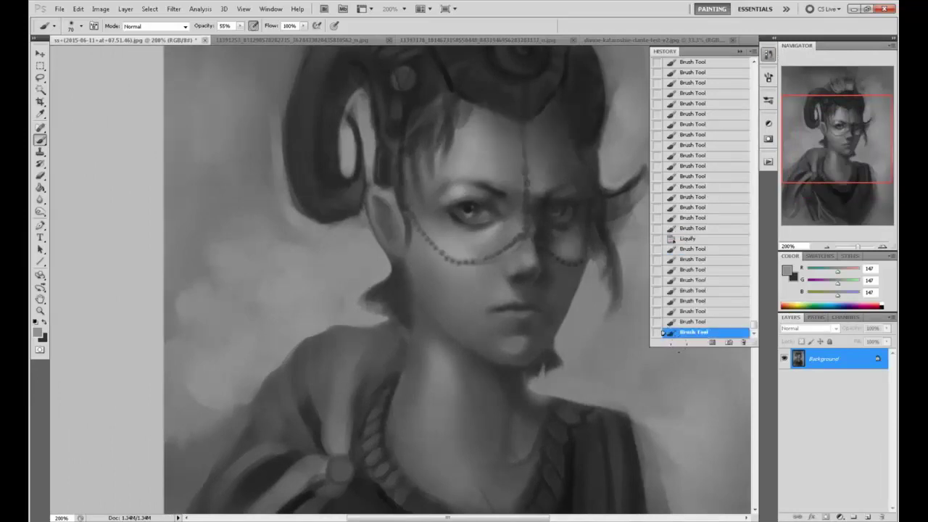
pyautogui.click(698, 239)
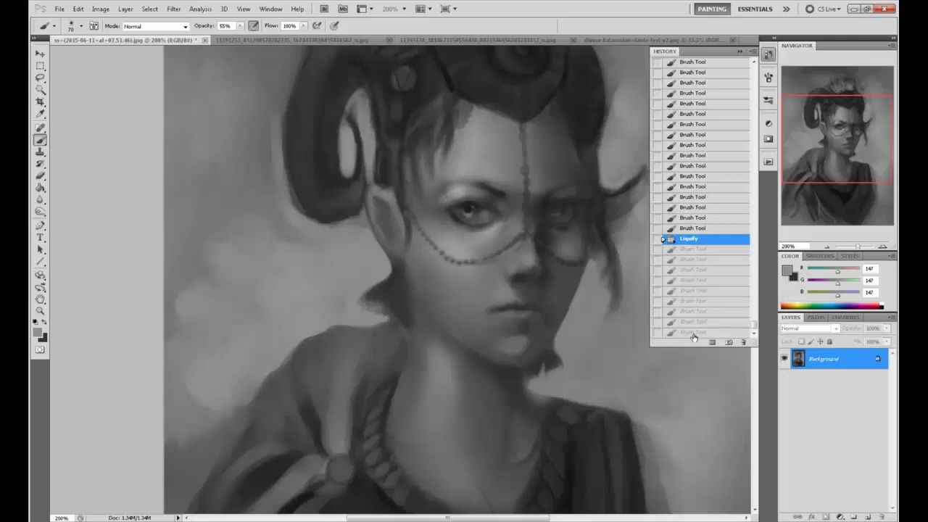
pyautogui.click(694, 332)
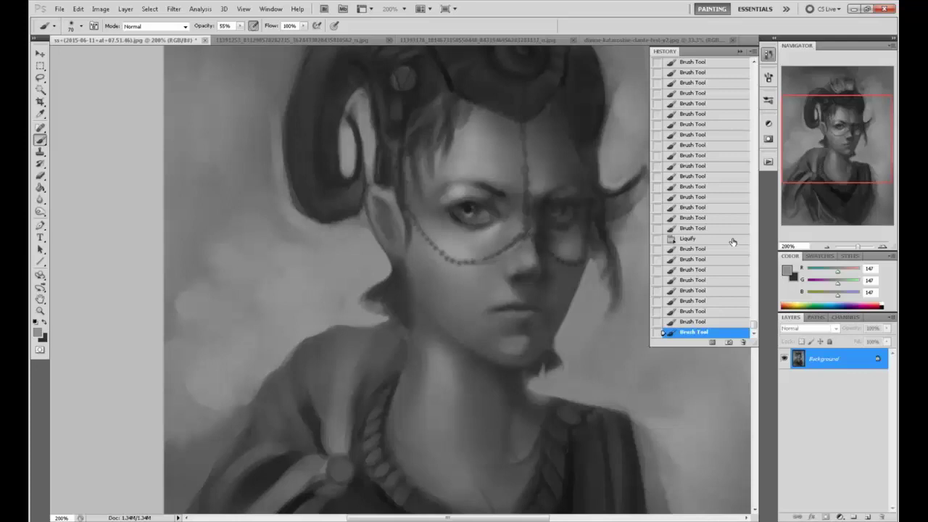
pyautogui.click(701, 239)
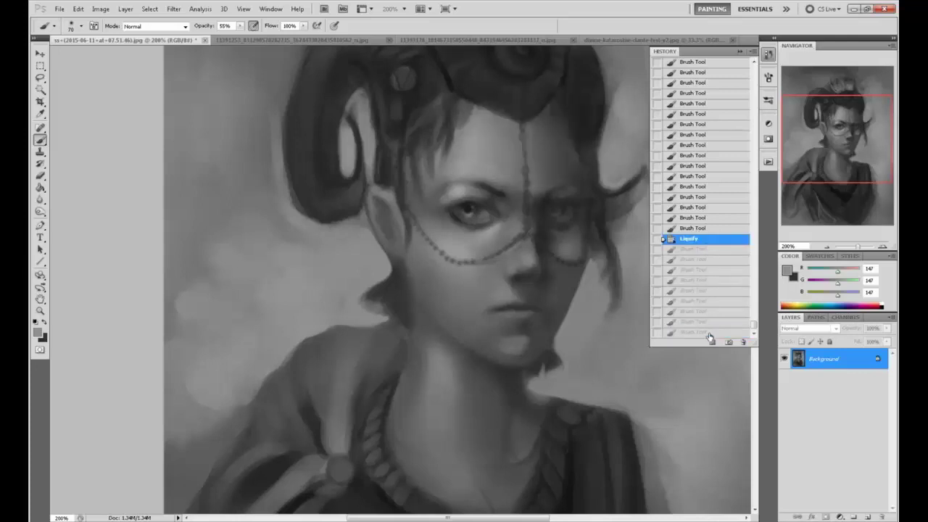
pyautogui.click(707, 332)
# Finish on the latest strokes, close History, and sample a near-black grey of 21 from the eye
pyautogui.click(698, 240)
pyautogui.click(697, 332)
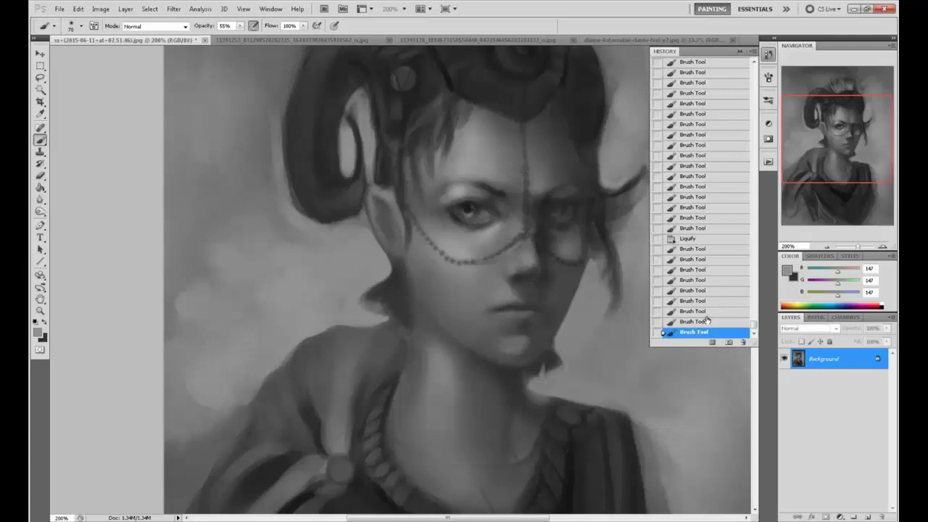
pyautogui.click(686, 240)
pyautogui.click(697, 332)
pyautogui.click(739, 52)
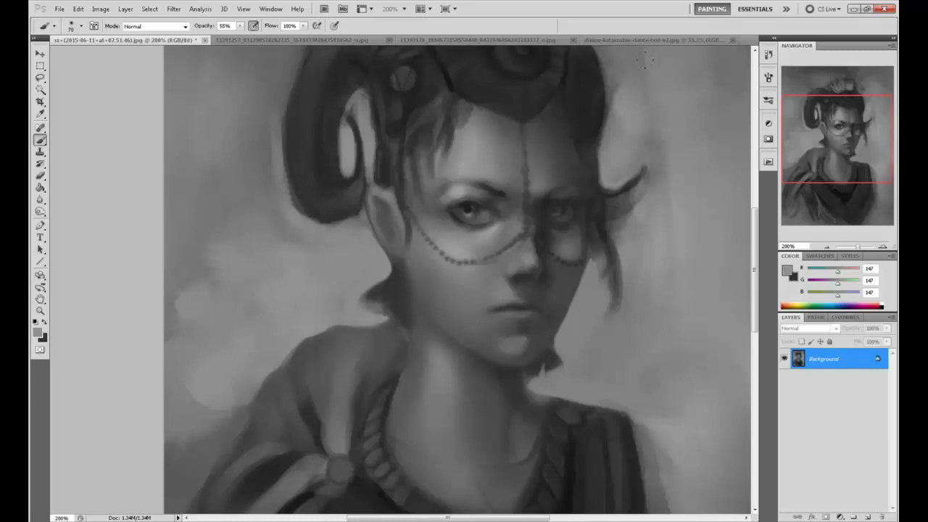
pyautogui.keyDown('alt'); pyautogui.click(473, 210); pyautogui.keyUp('alt')
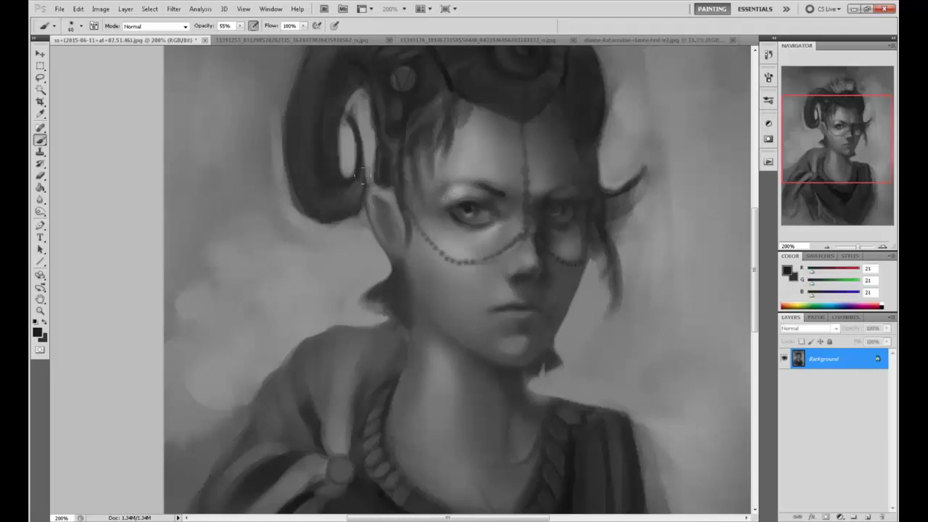
pyautogui.moveTo(196, 213)
pyautogui.mouseDown()
pyautogui.moveTo(237, 259)
pyautogui.moveTo(216, 271)
pyautogui.mouseUp()
pyautogui.moveTo(284, 219); pyautogui.dragTo(254, 259)
pyautogui.moveTo(273, 248); pyautogui.dragTo(277, 263)
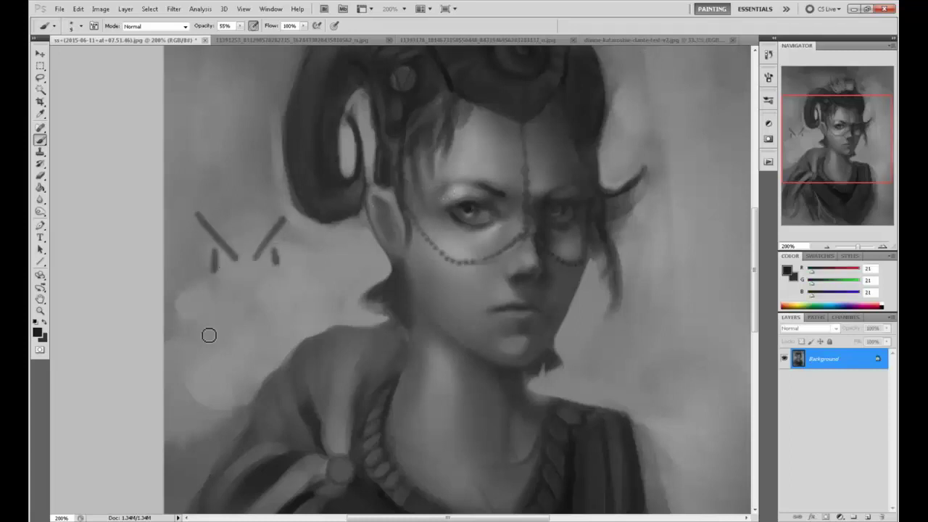
pyautogui.moveTo(198, 336); pyautogui.dragTo(298, 315)
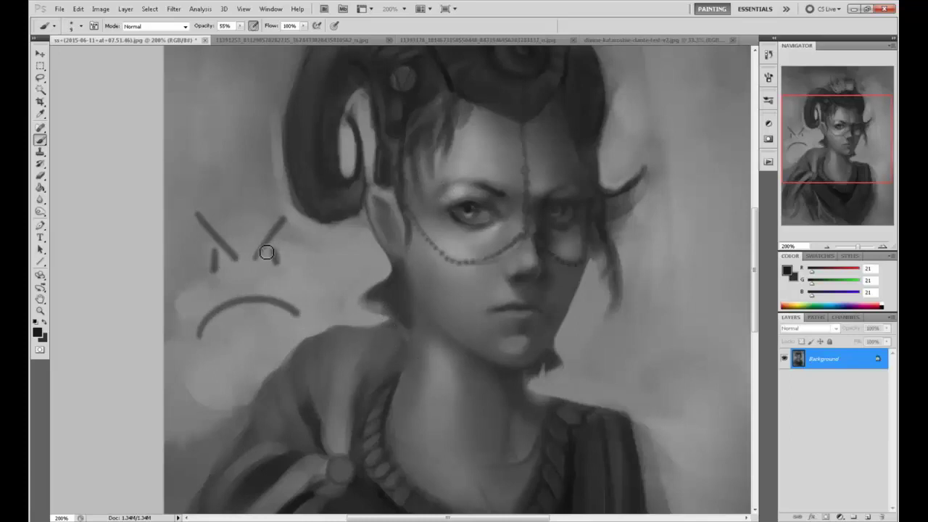
pyautogui.moveTo(275, 252); pyautogui.dragTo(276, 264)
pyautogui.moveTo(652, 271); pyautogui.dragTo(433, 260)
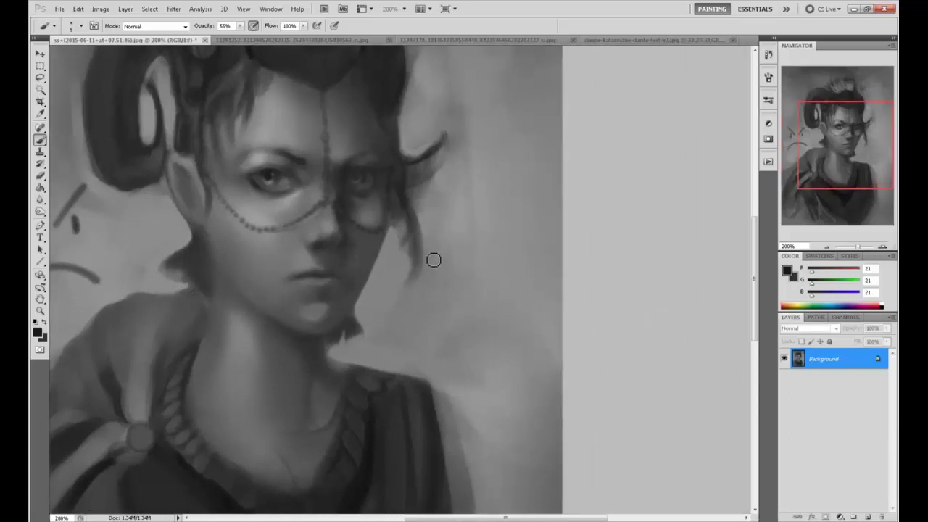
pyautogui.moveTo(461, 232); pyautogui.dragTo(461, 255)
pyautogui.moveTo(507, 227); pyautogui.dragTo(506, 256)
pyautogui.moveTo(419, 309)
pyautogui.mouseDown()
pyautogui.moveTo(489, 326)
pyautogui.moveTo(548, 296)
pyautogui.mouseUp()
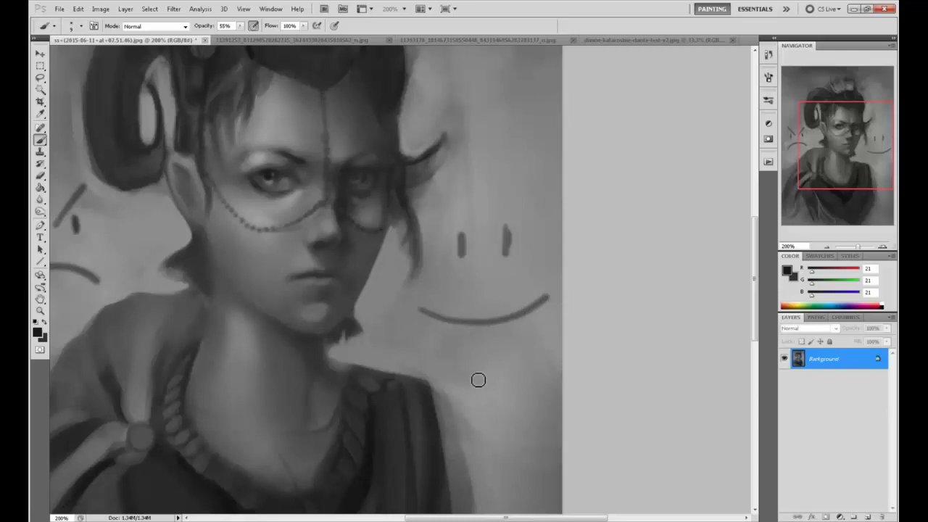
pyautogui.moveTo(461, 235)
pyautogui.mouseDown()
pyautogui.moveTo(460, 249)
pyautogui.moveTo(511, 235)
pyautogui.mouseUp()
pyautogui.moveTo(418, 312)
pyautogui.mouseDown()
pyautogui.moveTo(474, 323)
pyautogui.moveTo(530, 311)
pyautogui.moveTo(548, 295)
pyautogui.mouseUp()
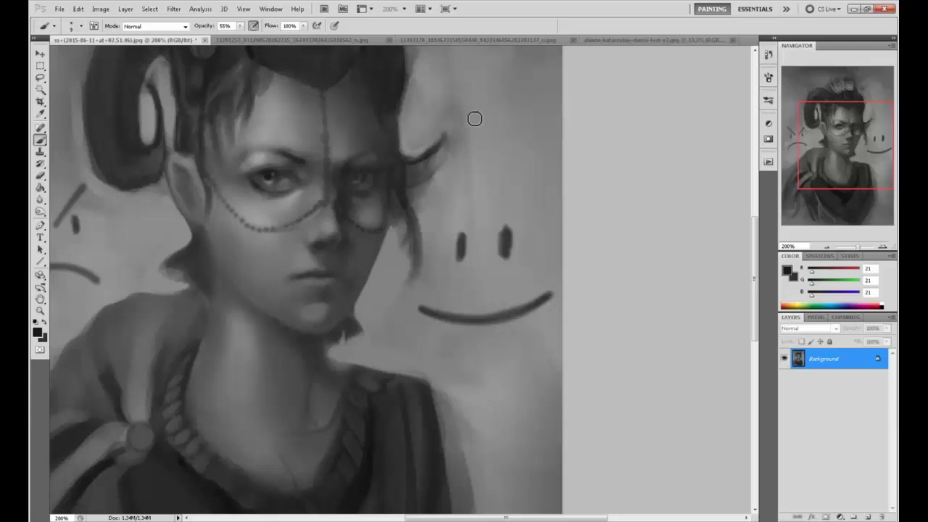
pyautogui.moveTo(549, 191)
pyautogui.mouseDown()
pyautogui.moveTo(399, 327)
pyautogui.moveTo(564, 348)
pyautogui.mouseUp()
pyautogui.moveTo(580, 185); pyautogui.dragTo(505, 181)
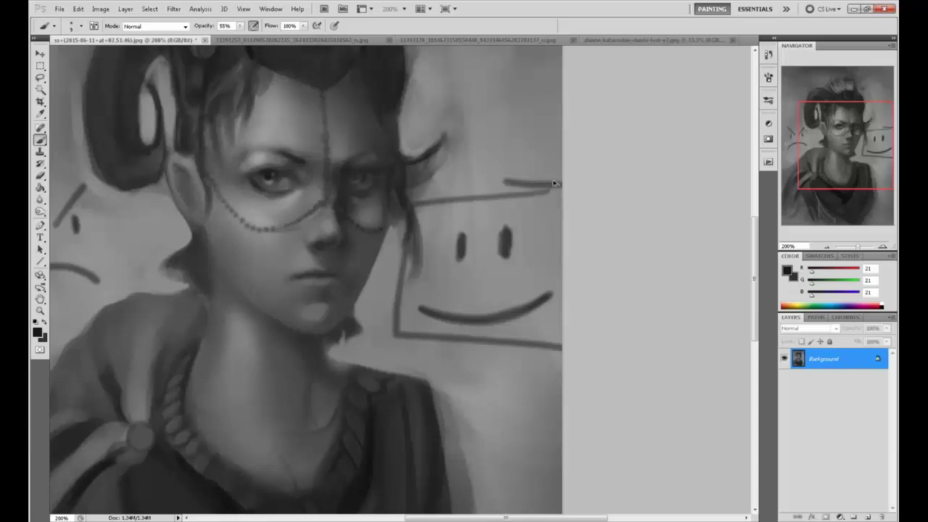
pyautogui.hotkey('ctrl', 'alt', 'z')
pyautogui.hotkey('ctrl', 'alt', 'z')
pyautogui.hotkey('ctrl', 'alt', 'z')
pyautogui.hotkey('ctrl', 'alt', 'z')
pyautogui.hotkey('ctrl', 'alt', 'z')
pyautogui.hotkey('ctrl', 'alt', 'z')
pyautogui.hotkey('ctrl', 'alt', 'z')
pyautogui.hotkey('ctrl', 'alt', 'z')
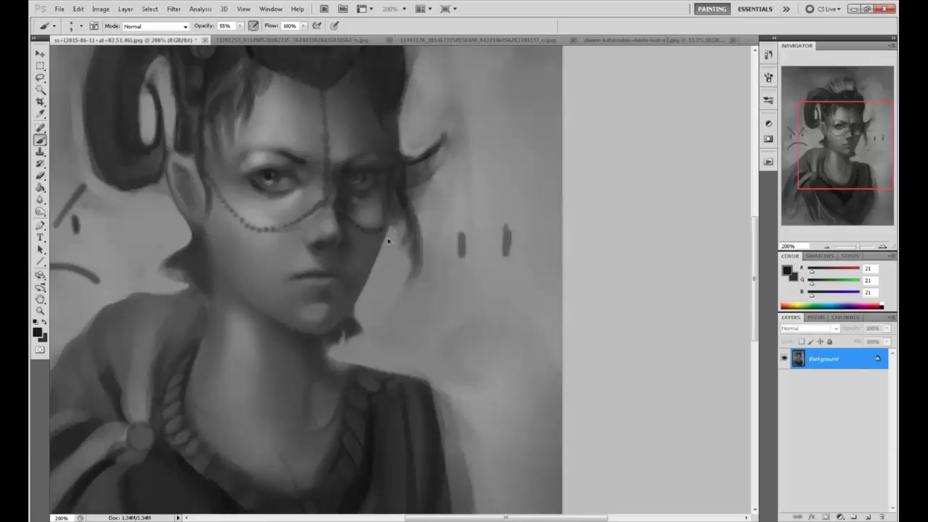
pyautogui.moveTo(283, 282); pyautogui.dragTo(516, 290)
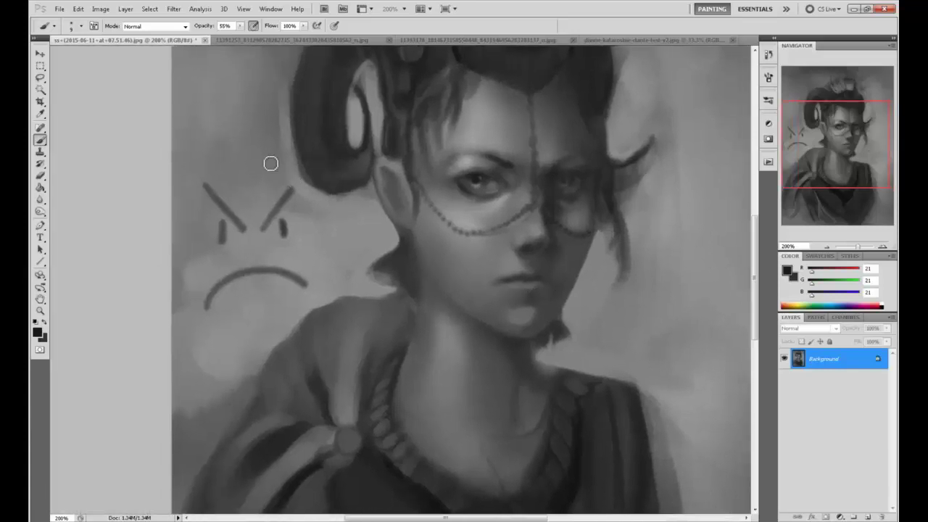
pyautogui.moveTo(295, 155)
pyautogui.mouseDown()
pyautogui.moveTo(313, 325)
pyautogui.moveTo(321, 161)
pyautogui.mouseUp()
pyautogui.moveTo(303, 304)
pyautogui.mouseDown()
pyautogui.moveTo(357, 336)
pyautogui.moveTo(616, 346)
pyautogui.moveTo(576, 377)
pyautogui.mouseUp()
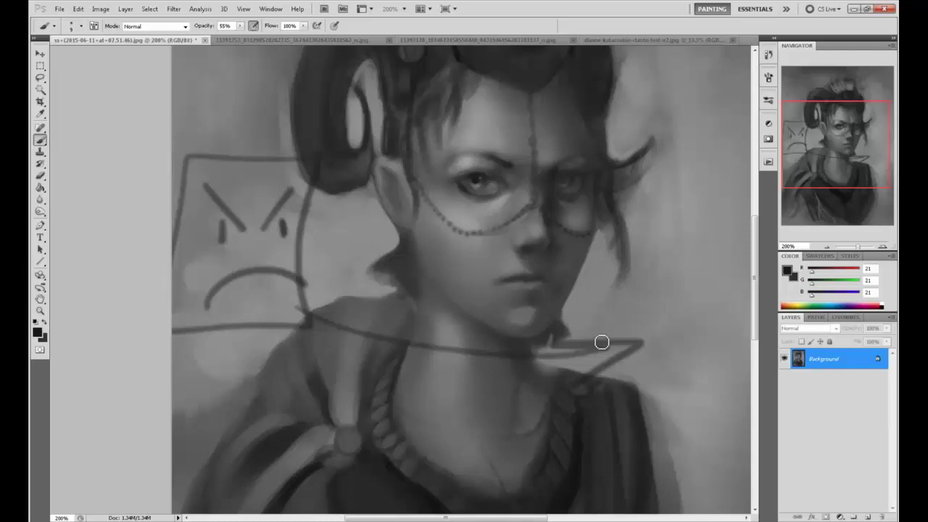
pyautogui.hotkey('ctrl', 'alt', 'z')
pyautogui.hotkey('ctrl', 'alt', 'z')
pyautogui.hotkey('ctrl', 'alt', 'z')
pyautogui.hotkey('ctrl', 'alt', 'z')
pyautogui.hotkey('ctrl', 'alt', 'z')
pyautogui.hotkey('ctrl', 'alt', 'z')
pyautogui.hotkey('ctrl', 'alt', 'z')
pyautogui.hotkey('ctrl', 'alt', 'z')
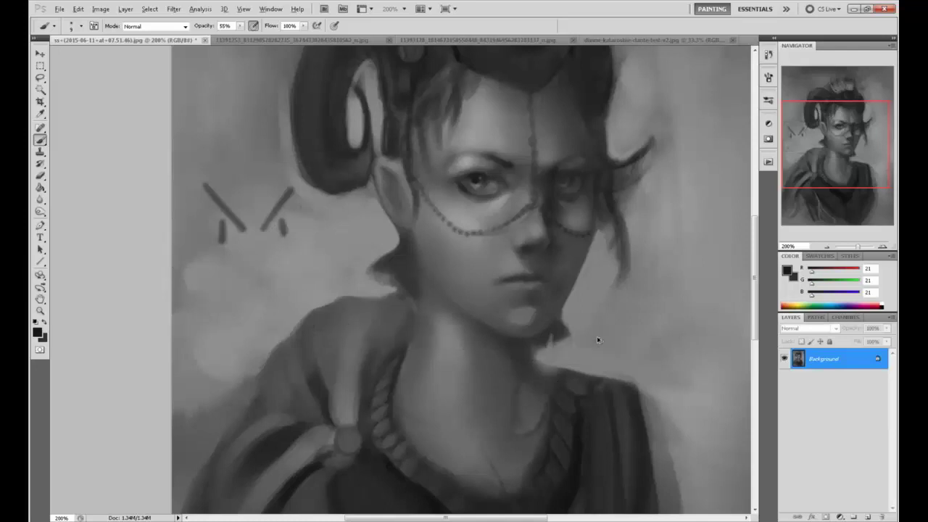
pyautogui.hotkey('ctrl', 'alt', 'z')
pyautogui.hotkey('ctrl', 'alt', 'z')
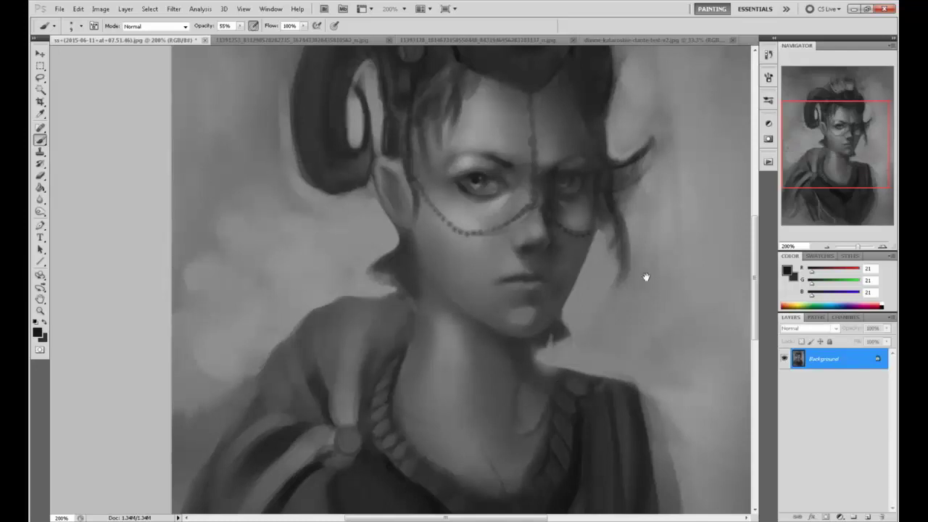
pyautogui.moveTo(646, 275); pyautogui.dragTo(572, 333)
# Sample greys across the face, ending with a dark grey of 39 from the eye area
pyautogui.keyDown('alt'); pyautogui.click(392, 268); pyautogui.keyUp('alt')
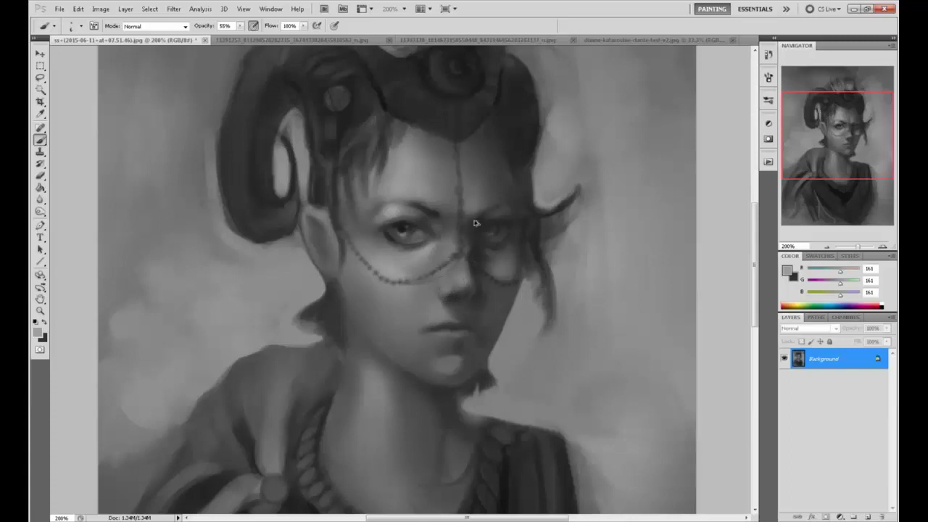
pyautogui.keyDown('alt'); pyautogui.click(455, 254); pyautogui.keyUp('alt')
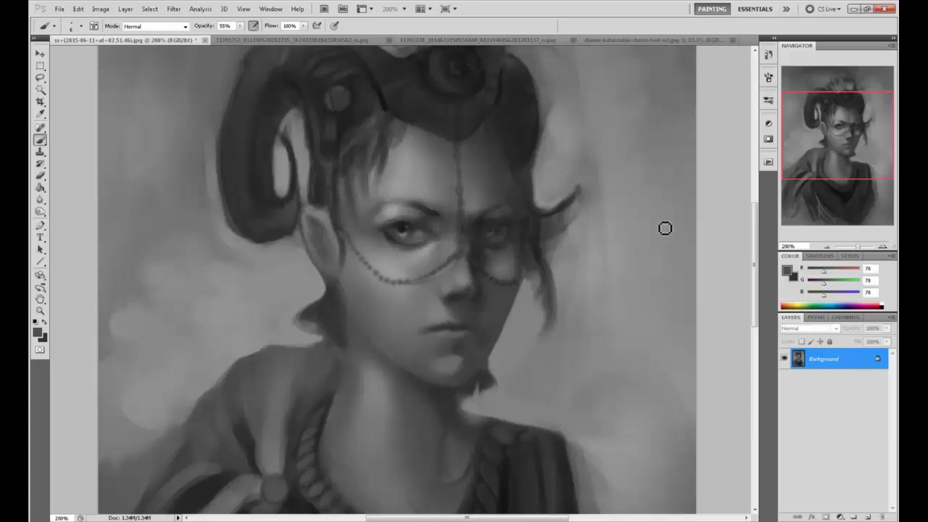
pyautogui.click(171, 8)
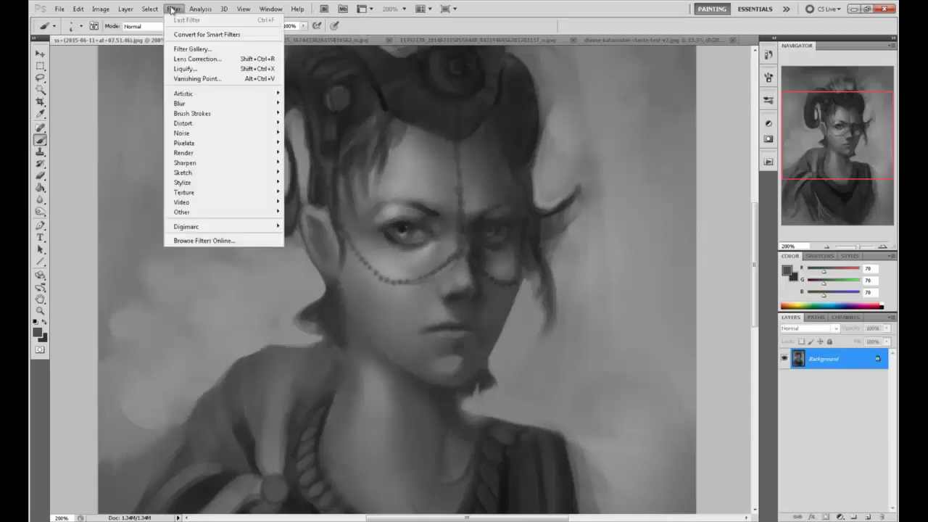
pyautogui.click(689, 285)
pyautogui.keyDown('alt'); pyautogui.click(414, 230); pyautogui.keyUp('alt')
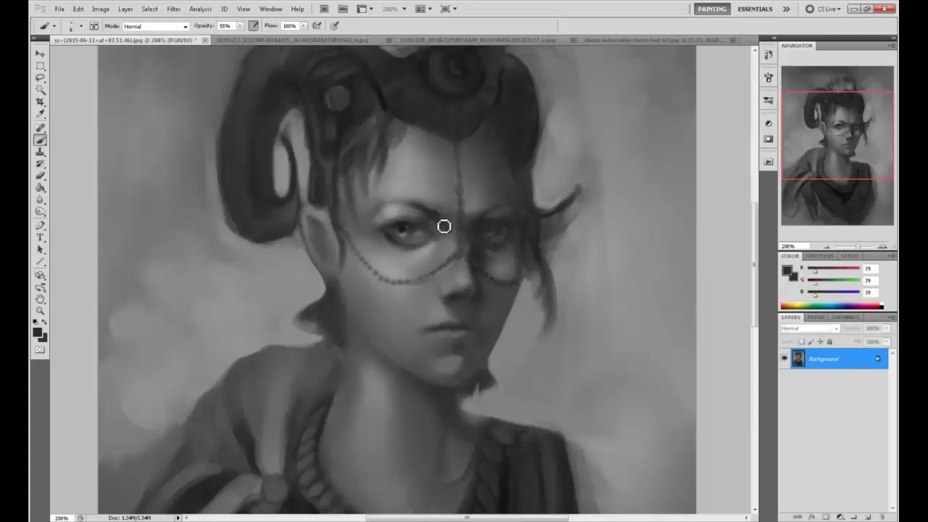
# Touch up the right eye and paint the dark chain line to the nose bridge at 100% opacity
pyautogui.moveTo(437, 215)
pyautogui.mouseDown()
pyautogui.moveTo(488, 239)
pyautogui.moveTo(466, 224)
pyautogui.mouseUp()
pyautogui.moveTo(464, 187); pyautogui.dragTo(459, 234)
pyautogui.keyDown('alt'); pyautogui.click(402, 228); pyautogui.keyUp('alt')
pyautogui.press('0')
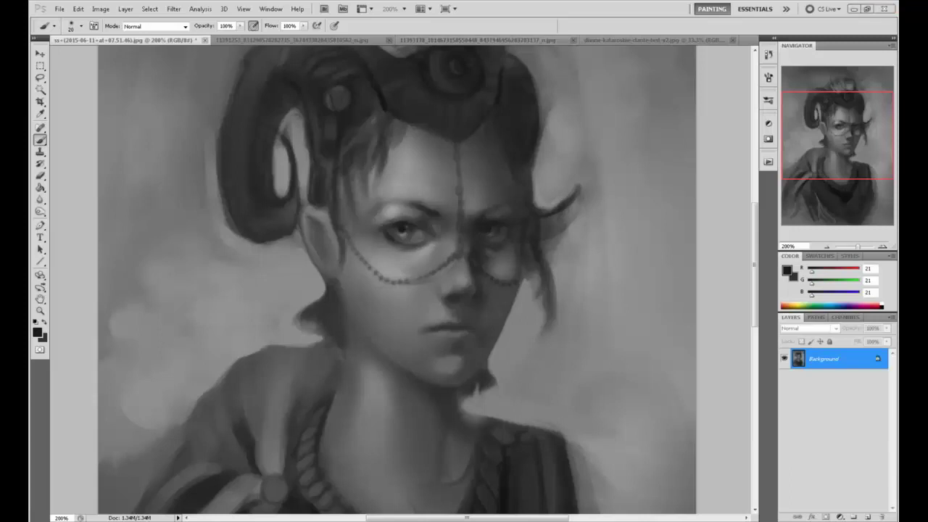
pyautogui.hotkey('alt', 'Tab')
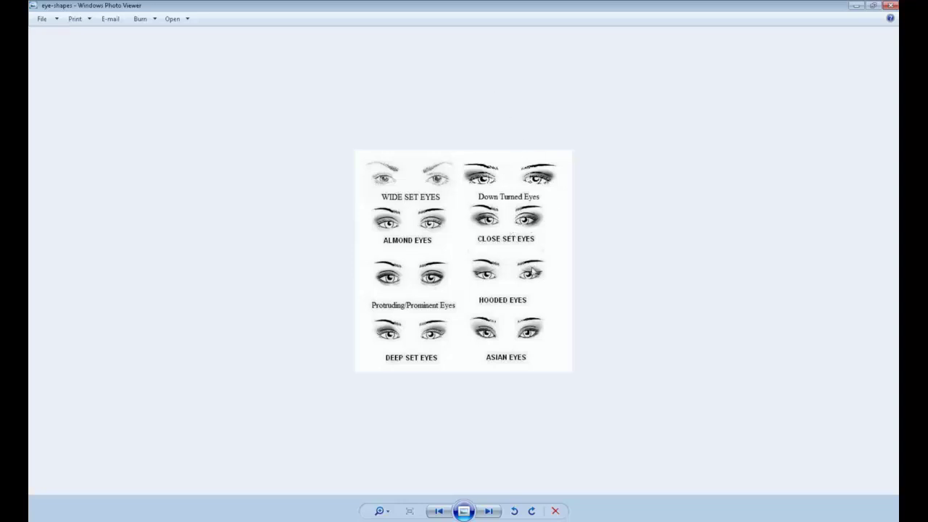
# Minimize the eye-shapes reference in Photo Viewer to return to the portrait
pyautogui.click(856, 6)
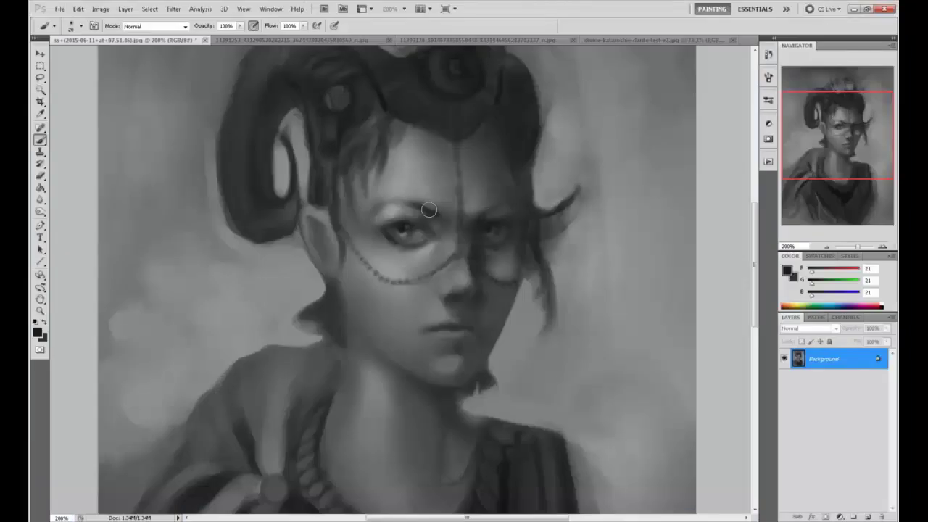
# Smooth and lighten the left upper eyelid and brow with sampled light and mid greys
pyautogui.keyDown('alt'); pyautogui.click(393, 212); pyautogui.keyUp('alt')
pyautogui.moveTo(393, 212); pyautogui.dragTo(403, 214)
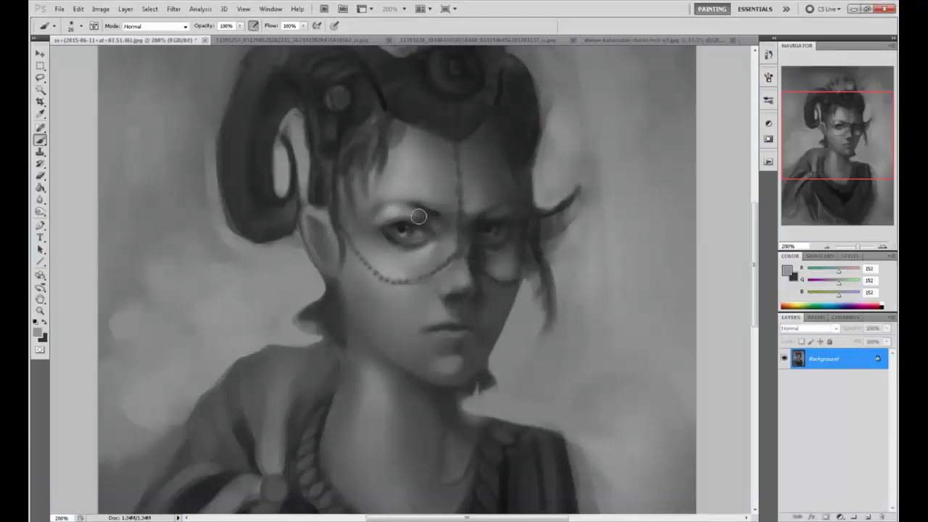
pyautogui.keyDown('alt'); pyautogui.click(408, 207); pyautogui.keyUp('alt')
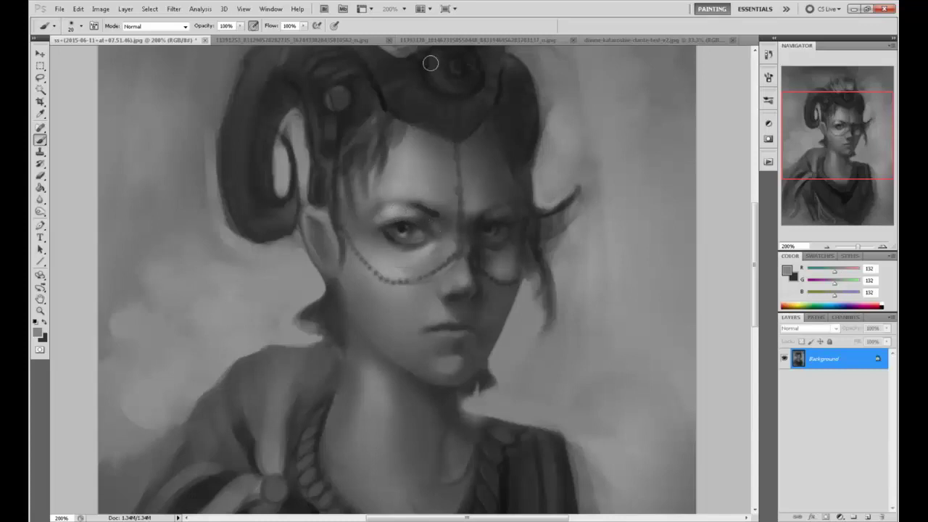
pyautogui.keyDown('alt'); pyautogui.click(419, 209); pyautogui.keyUp('alt')
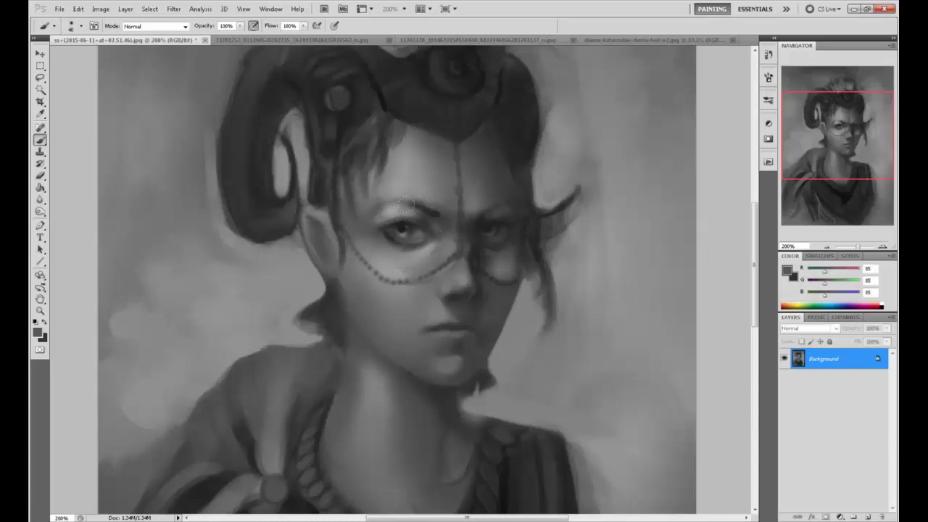
pyautogui.keyDown('alt'); pyautogui.click(384, 197); pyautogui.keyUp('alt')
pyautogui.moveTo(392, 203); pyautogui.dragTo(403, 206)
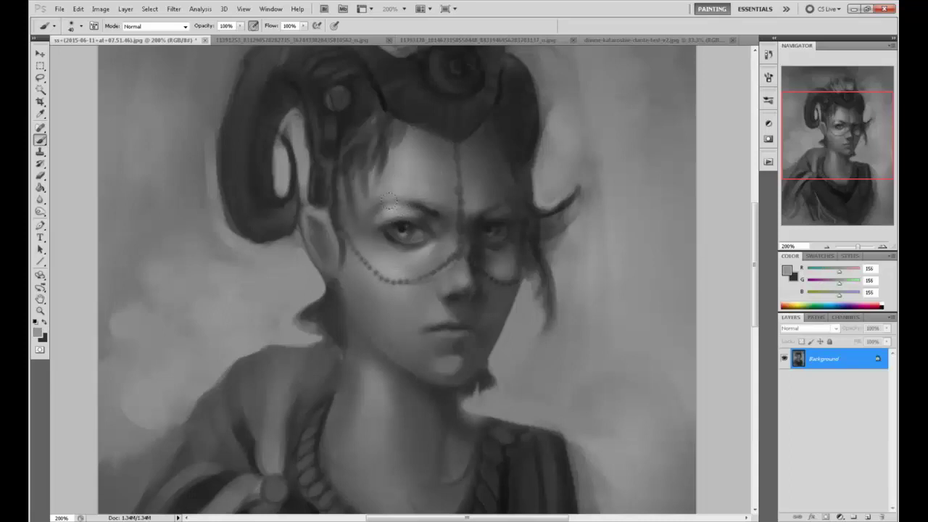
pyautogui.keyDown('alt'); pyautogui.click(421, 211); pyautogui.keyUp('alt')
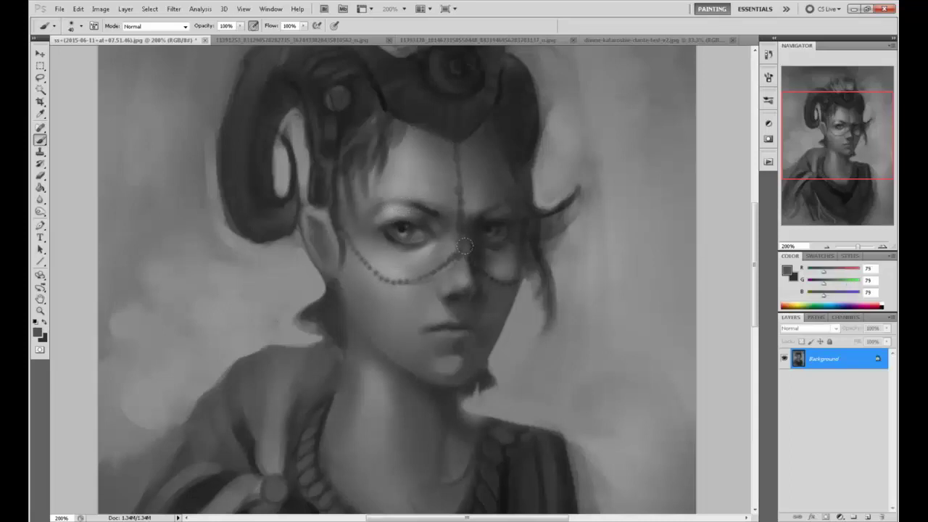
pyautogui.keyDown('alt'); pyautogui.click(393, 206); pyautogui.keyUp('alt')
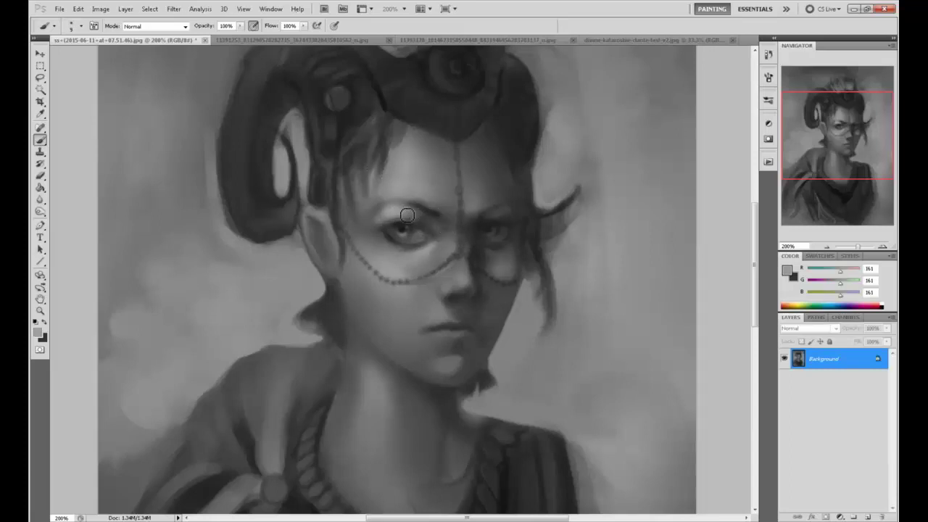
pyautogui.keyDown('alt'); pyautogui.click(403, 218); pyautogui.keyUp('alt')
# Sample a range of dark shadow and mid greys from the face around the nose
pyautogui.keyDown('alt'); pyautogui.click(498, 216); pyautogui.keyUp('alt')
pyautogui.keyDown('alt'); pyautogui.click(480, 212); pyautogui.keyUp('alt')
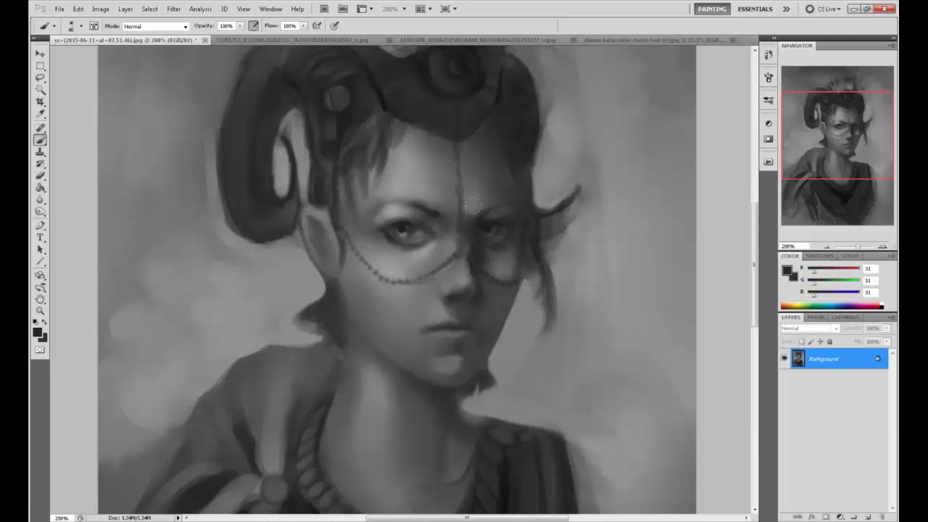
pyautogui.keyDown('alt'); pyautogui.click(476, 216); pyautogui.keyUp('alt')
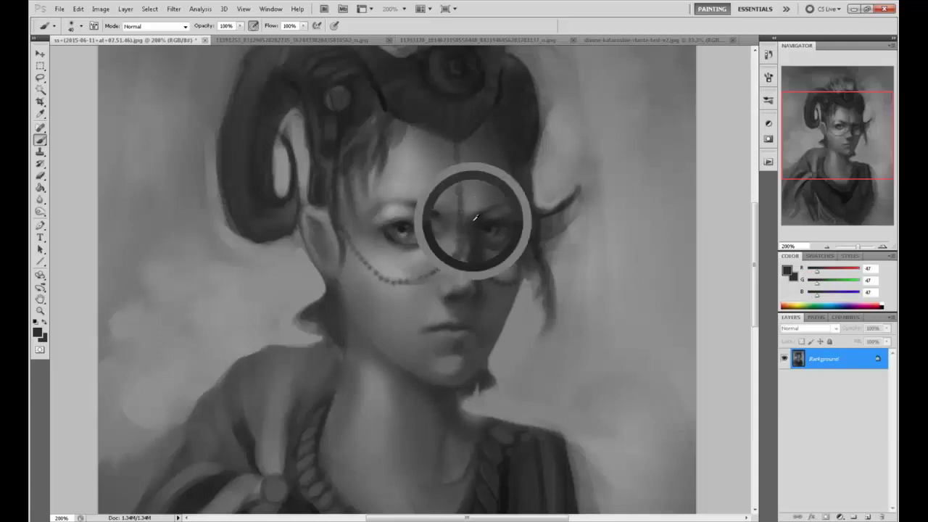
pyautogui.keyDown('alt'); pyautogui.click(471, 210); pyautogui.keyUp('alt')
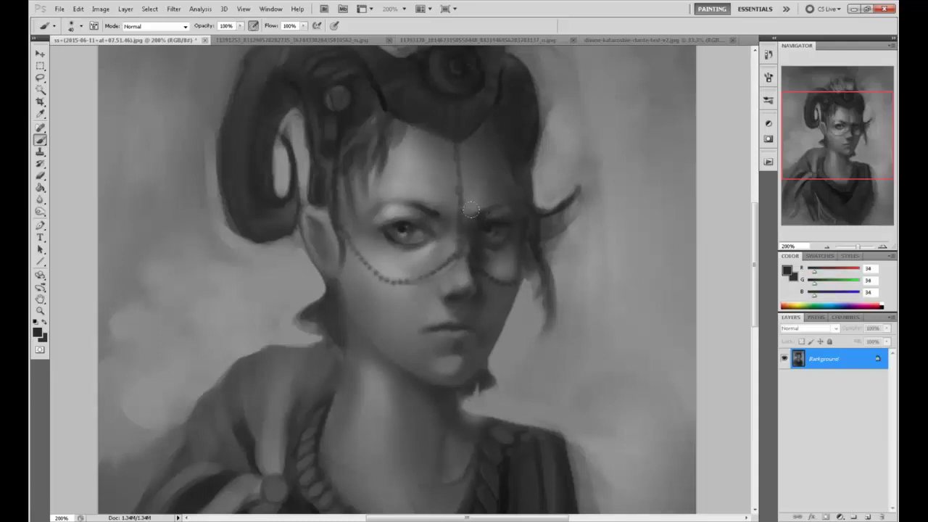
pyautogui.keyDown('alt'); pyautogui.click(471, 223); pyautogui.keyUp('alt')
pyautogui.keyDown('alt'); pyautogui.click(471, 241); pyautogui.keyUp('alt')
pyautogui.keyDown('alt'); pyautogui.click(468, 239); pyautogui.keyUp('alt')
pyautogui.keyDown('alt'); pyautogui.click(484, 210); pyautogui.keyUp('alt')
# Darken and smooth the shadow beside the nose with deep sampled greys
pyautogui.keyDown('alt'); pyautogui.click(474, 238); pyautogui.keyUp('alt')
pyautogui.keyDown('alt'); pyautogui.click(480, 239); pyautogui.keyUp('alt')
pyautogui.keyDown('alt'); pyautogui.click(466, 309); pyautogui.keyUp('alt')
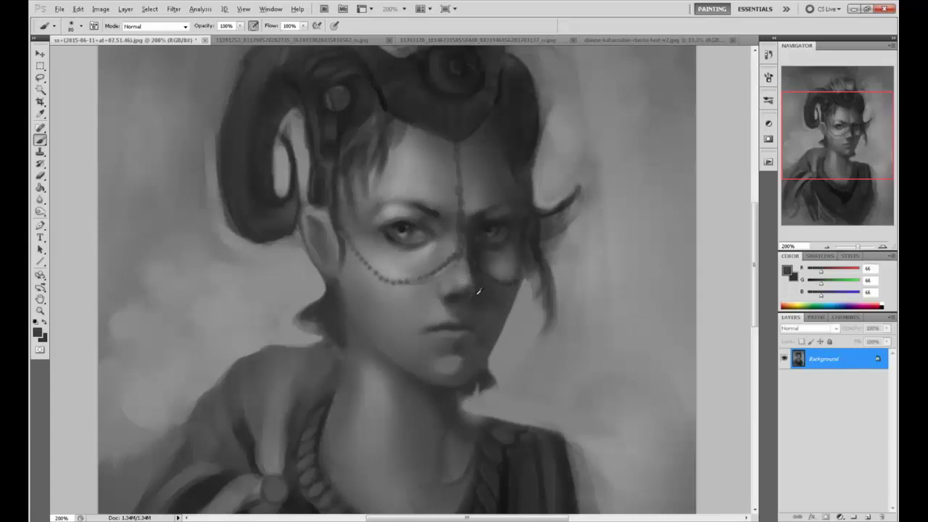
pyautogui.keyDown('alt'); pyautogui.click(477, 292); pyautogui.keyUp('alt')
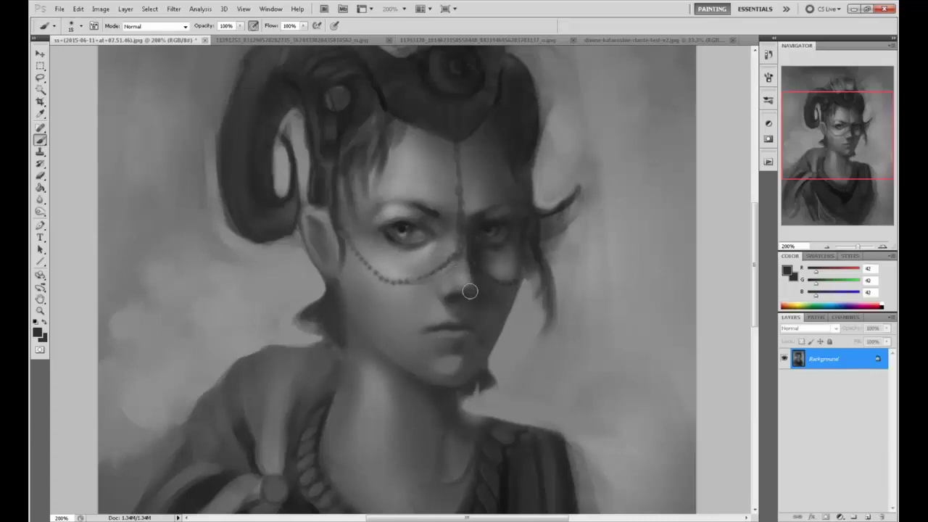
pyautogui.moveTo(468, 292)
pyautogui.mouseDown()
pyautogui.moveTo(468, 305)
pyautogui.moveTo(489, 296)
pyautogui.mouseUp()
pyautogui.keyDown('alt'); pyautogui.click(488, 253); pyautogui.keyUp('alt')
# Open Liquify, enlarge the brush to 76, and undo a test warp of the nose and mouth
pyautogui.click(174, 8)
pyautogui.click(187, 68)
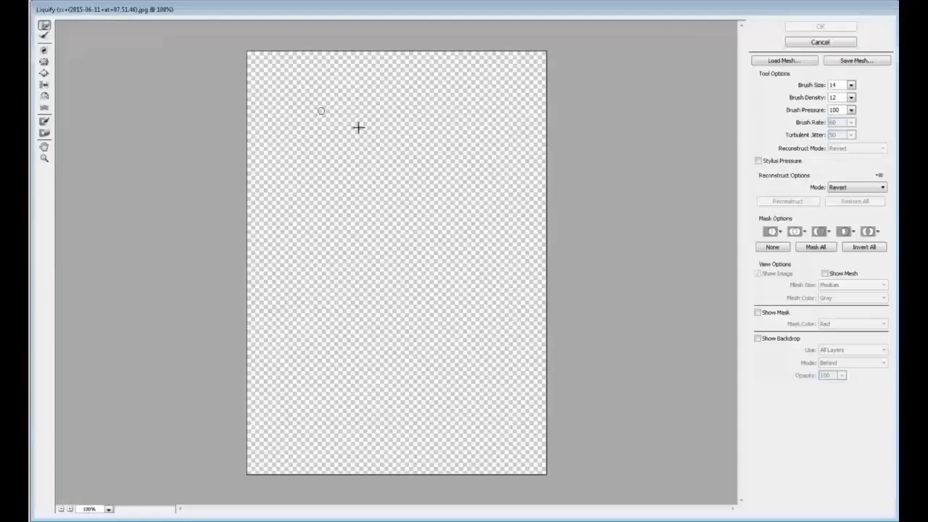
pyautogui.click(852, 85)
pyautogui.moveTo(817, 99); pyautogui.dragTo(802, 104)
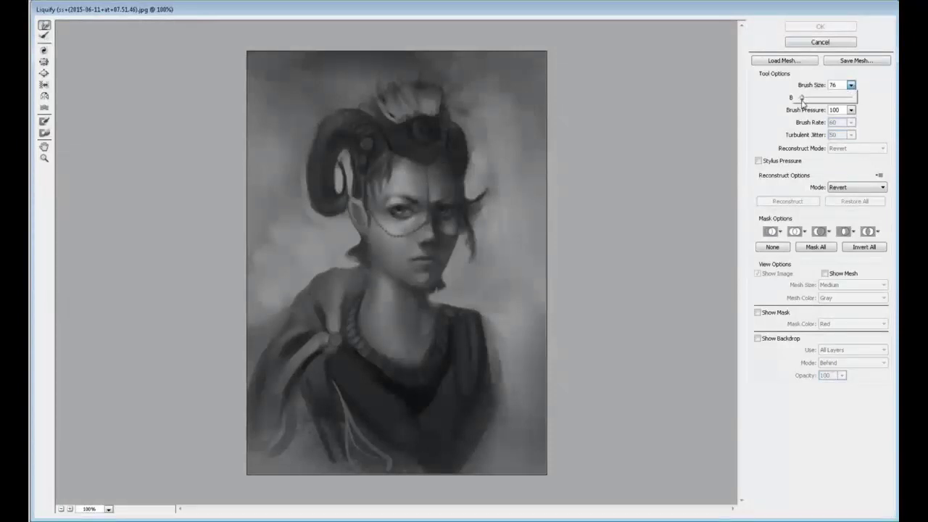
pyautogui.click(416, 244)
pyautogui.moveTo(420, 242); pyautogui.dragTo(419, 248)
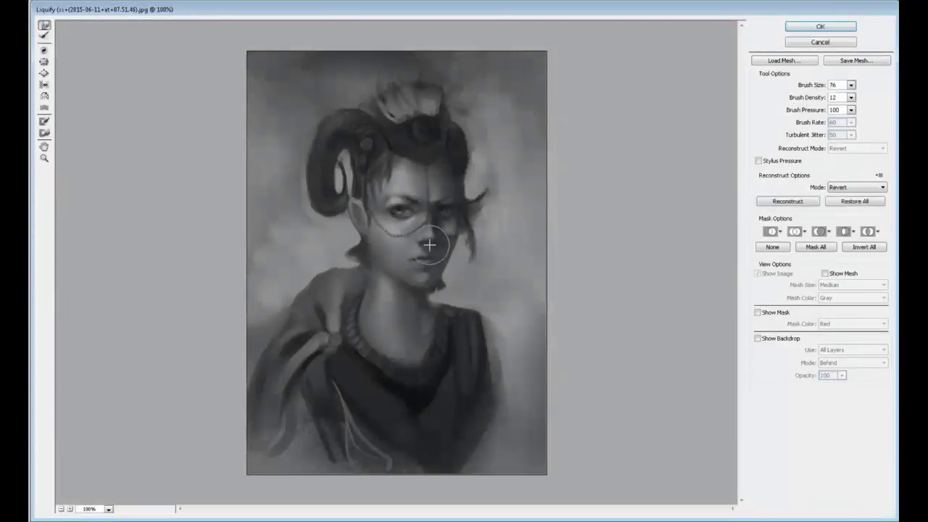
pyautogui.hotkey('ctrl', 'z')
pyautogui.press('alt')
# Apply the Liquify result, then doodle a demo cartoon face with eyes and smile beside the portrait
pyautogui.press('b')
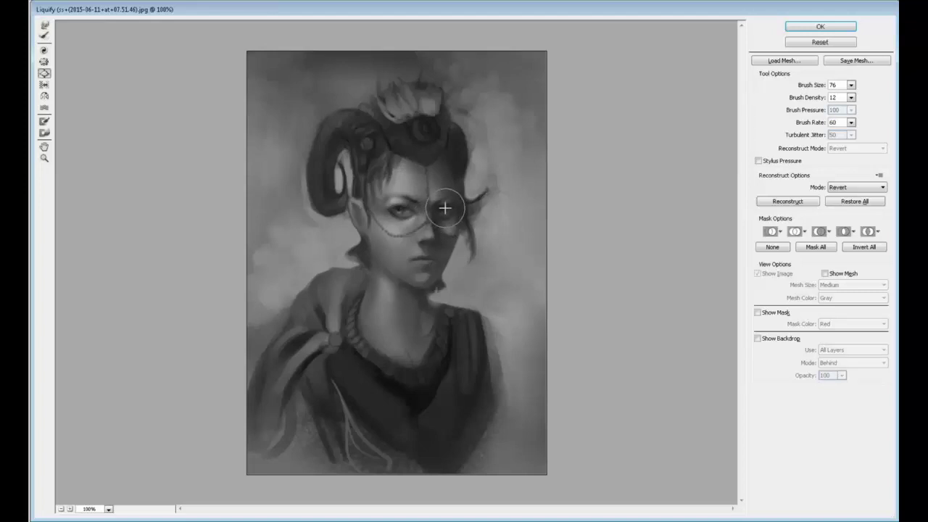
pyautogui.click(820, 27)
pyautogui.scroll(1, 493, 232)
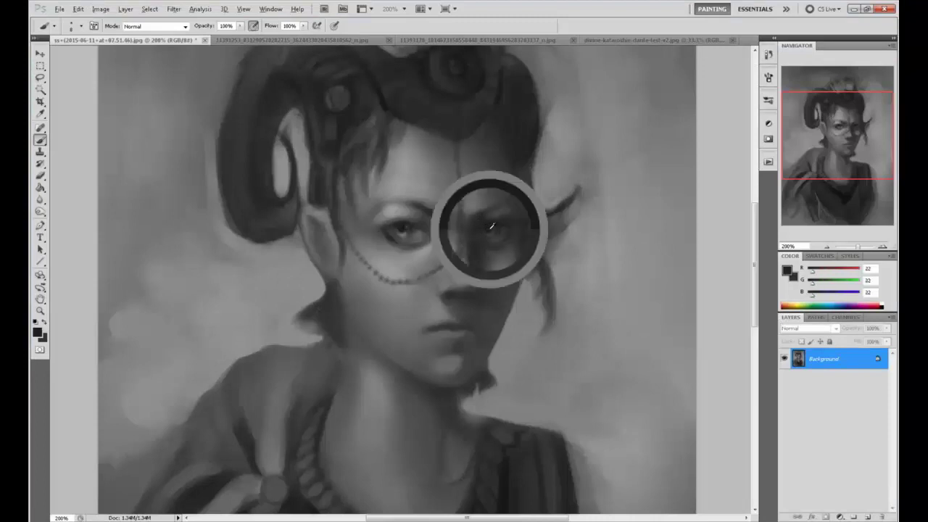
pyautogui.moveTo(615, 304)
pyautogui.mouseDown()
pyautogui.moveTo(506, 272)
pyautogui.moveTo(454, 299)
pyautogui.moveTo(478, 300)
pyautogui.moveTo(473, 287)
pyautogui.mouseUp()
pyautogui.moveTo(538, 261)
pyautogui.mouseDown()
pyautogui.moveTo(565, 292)
pyautogui.moveTo(559, 302)
pyautogui.mouseUp()
pyautogui.moveTo(545, 281)
pyautogui.mouseDown()
pyautogui.moveTo(542, 298)
pyautogui.moveTo(546, 284)
pyautogui.mouseUp()
pyautogui.moveTo(438, 362)
pyautogui.mouseDown()
pyautogui.moveTo(545, 388)
pyautogui.moveTo(576, 375)
pyautogui.mouseUp()
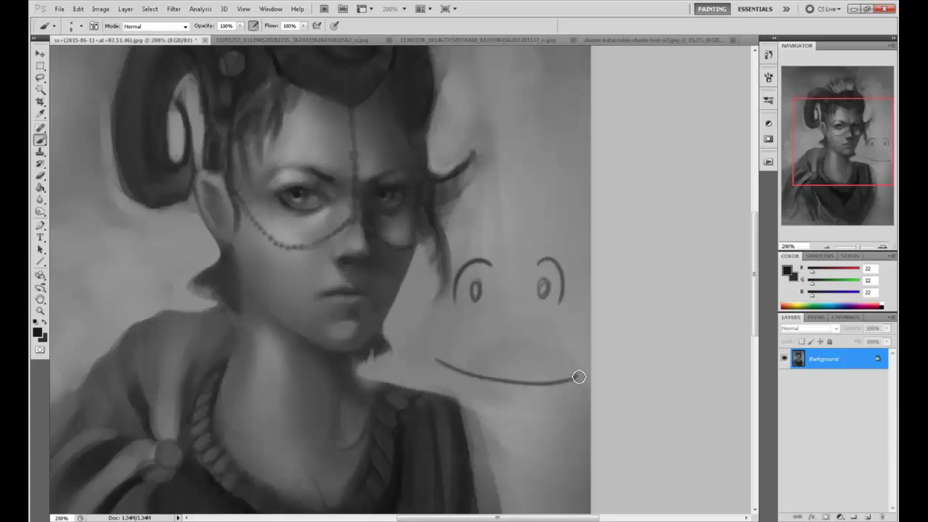
pyautogui.hotkey('ctrl', 'z')
pyautogui.moveTo(437, 349)
pyautogui.mouseDown()
pyautogui.moveTo(478, 377)
pyautogui.moveTo(532, 382)
pyautogui.moveTo(584, 357)
pyautogui.moveTo(489, 373)
pyautogui.moveTo(546, 369)
pyautogui.moveTo(573, 354)
pyautogui.mouseUp()
pyautogui.hotkey('ctrl', 'z')
# Paint out the doodle's cheek arcs, fill its eyes, then step back through the doodle history
pyautogui.keyDown('alt'); pyautogui.click(558, 254); pyautogui.keyUp('alt')
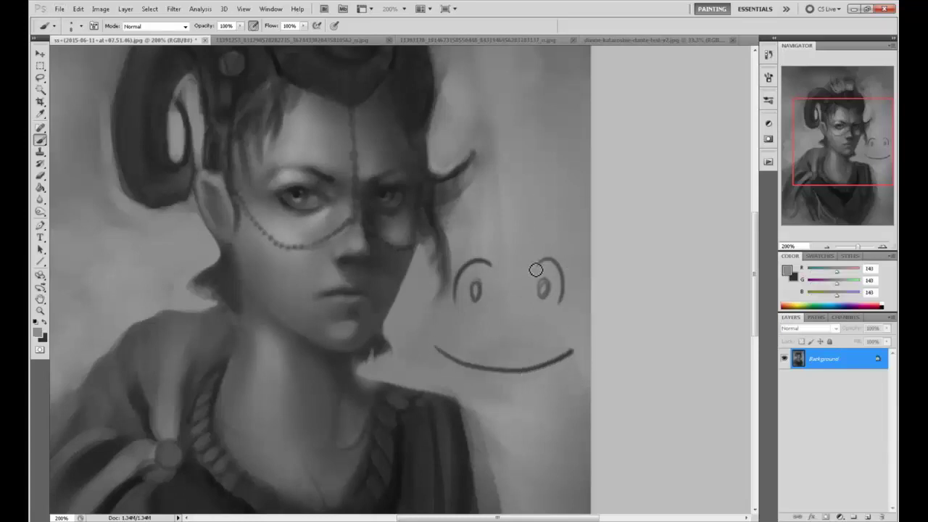
pyautogui.moveTo(558, 261); pyautogui.dragTo(559, 307)
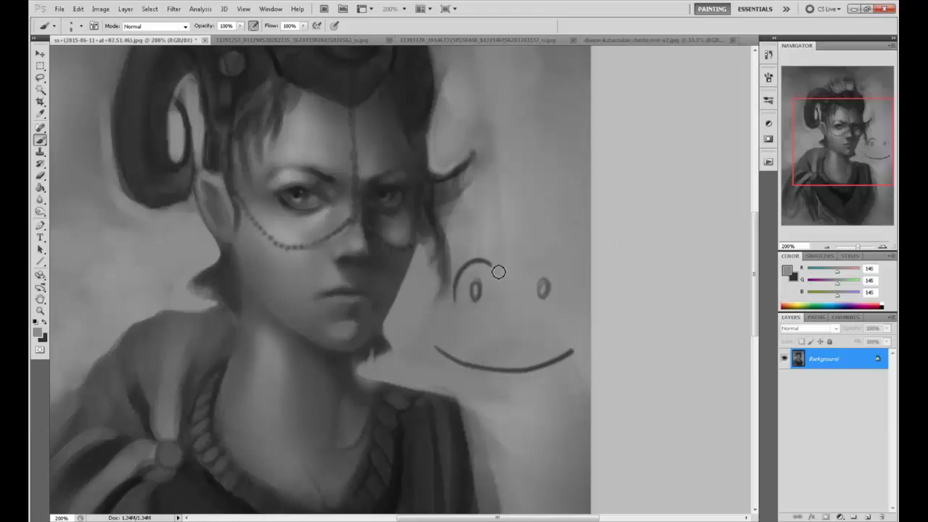
pyautogui.moveTo(500, 266)
pyautogui.mouseDown()
pyautogui.moveTo(474, 267)
pyautogui.moveTo(457, 287)
pyautogui.moveTo(468, 359)
pyautogui.moveTo(476, 290)
pyautogui.mouseUp()
pyautogui.keyDown('alt'); pyautogui.click(465, 361); pyautogui.keyUp('alt')
pyautogui.moveTo(542, 283); pyautogui.dragTo(544, 293)
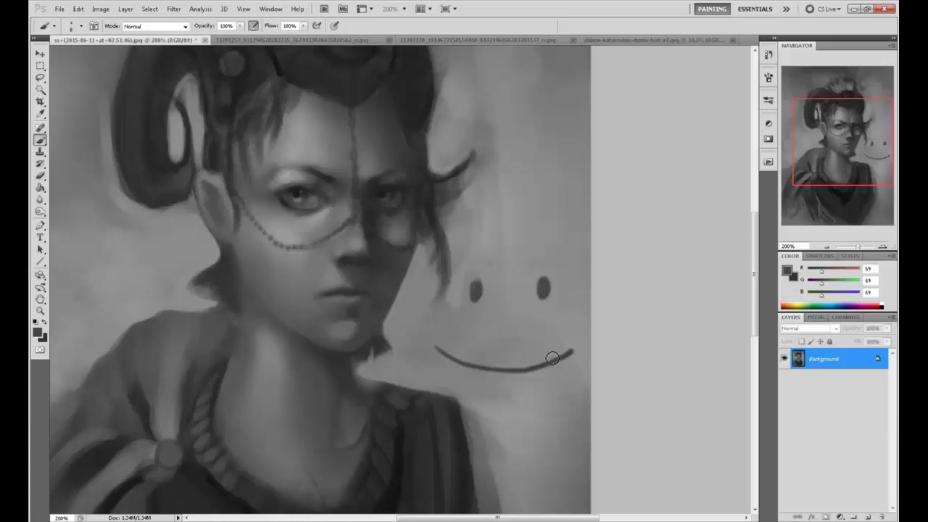
pyautogui.hotkey('ctrl', 'alt', 'z')
pyautogui.hotkey('ctrl', 'alt', 'z')
pyautogui.hotkey('ctrl', 'alt', 'z')
pyautogui.hotkey('ctrl', 'alt', 'z')
pyautogui.hotkey('ctrl', 'alt', 'z')
pyautogui.hotkey('ctrl', 'alt', 'z')
pyautogui.hotkey('ctrl', 'alt', 'z')
pyautogui.hotkey('ctrl', 'alt', 'z')
pyautogui.hotkey('ctrl', 'alt', 'z')
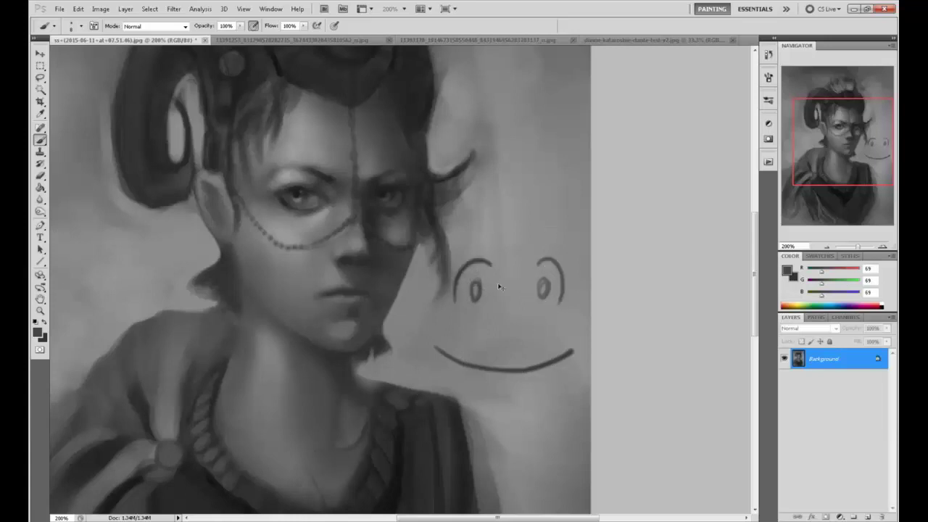
pyautogui.hotkey('ctrl', 'alt', 'z')
pyautogui.hotkey('ctrl', 'alt', 'z')
pyautogui.hotkey('ctrl', 'alt', 'z')
pyautogui.hotkey('ctrl', 'alt', 'z')
pyautogui.hotkey('ctrl', 'alt', 'z')
pyautogui.hotkey('ctrl', 'alt', 'z')
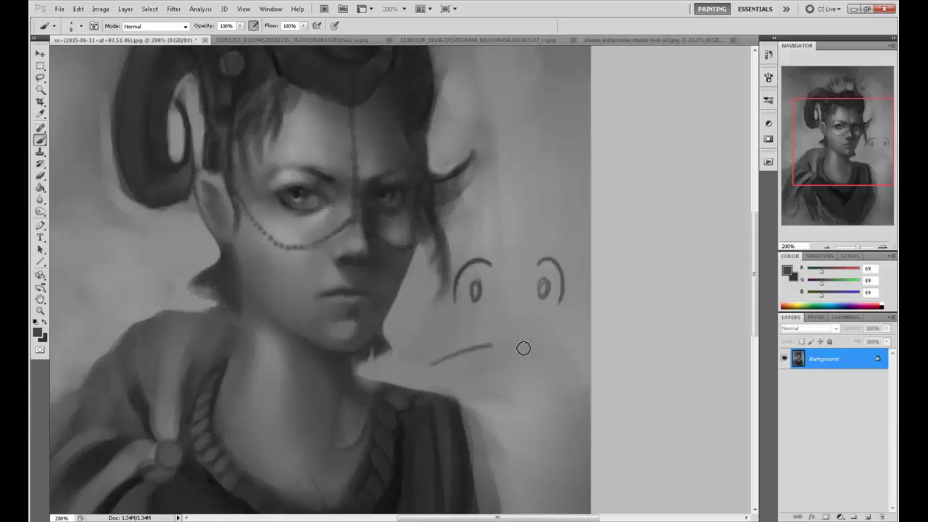
pyautogui.hotkey('ctrl', 'shift', 'z')
pyautogui.click(505, 327)
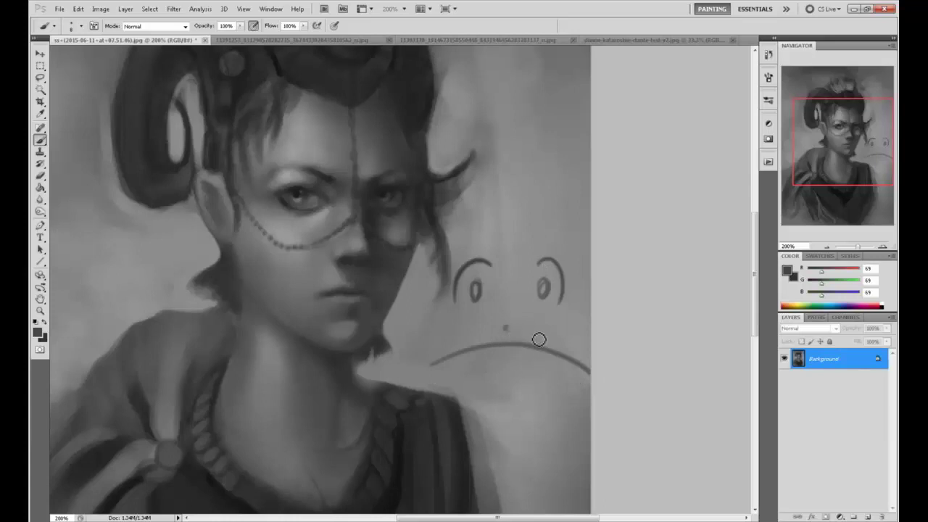
pyautogui.hotkey('ctrl', 'alt', 'z')
pyautogui.hotkey('ctrl', 'alt', 'z')
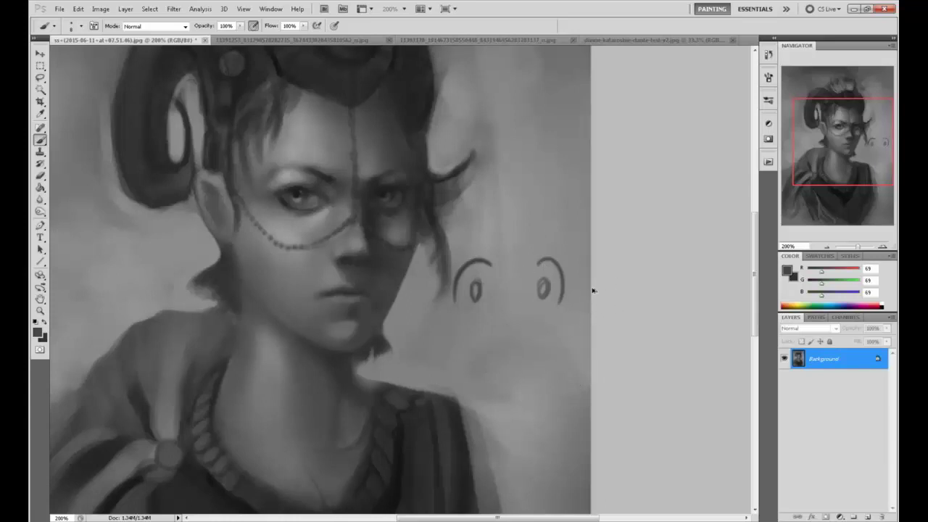
pyautogui.hotkey('ctrl', 'alt', 'z')
pyautogui.hotkey('ctrl', 'alt', 'z')
pyautogui.hotkey('ctrl', 'alt', 'z')
pyautogui.hotkey('ctrl', 'alt', 'z')
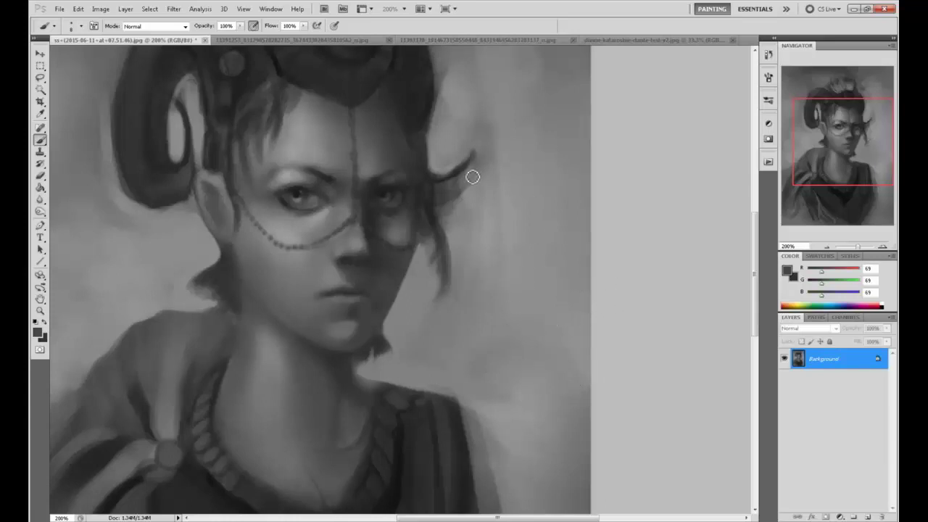
# Sketch a second demo doodle with eye arc, nose, oval and arrow, then undo it all
pyautogui.moveTo(478, 289)
pyautogui.mouseDown()
pyautogui.moveTo(472, 275)
pyautogui.moveTo(477, 287)
pyautogui.moveTo(532, 275)
pyautogui.moveTo(539, 298)
pyautogui.mouseUp()
pyautogui.moveTo(493, 340); pyautogui.dragTo(487, 347)
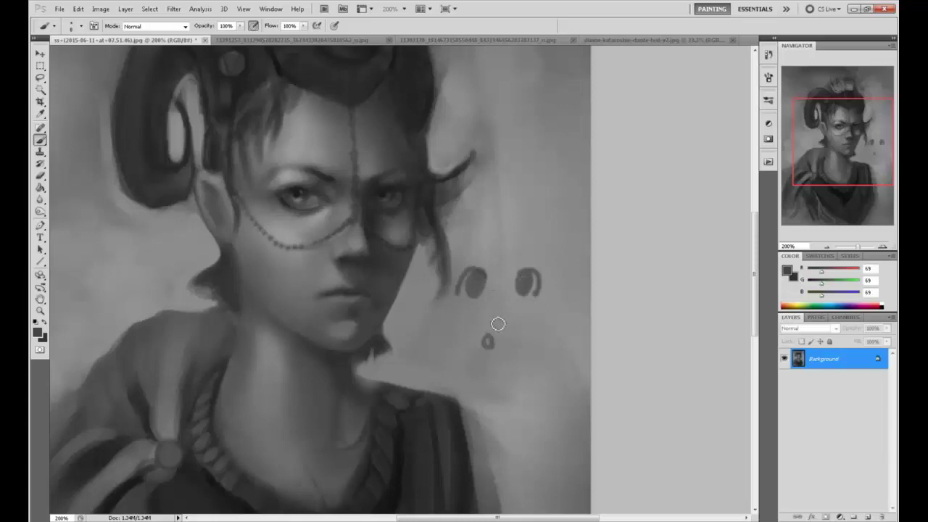
pyautogui.moveTo(490, 315); pyautogui.dragTo(487, 319)
pyautogui.moveTo(559, 243)
pyautogui.mouseDown()
pyautogui.moveTo(495, 240)
pyautogui.moveTo(564, 250)
pyautogui.mouseUp()
pyautogui.moveTo(528, 172); pyautogui.dragTo(514, 210)
pyautogui.moveTo(508, 170); pyautogui.dragTo(515, 216)
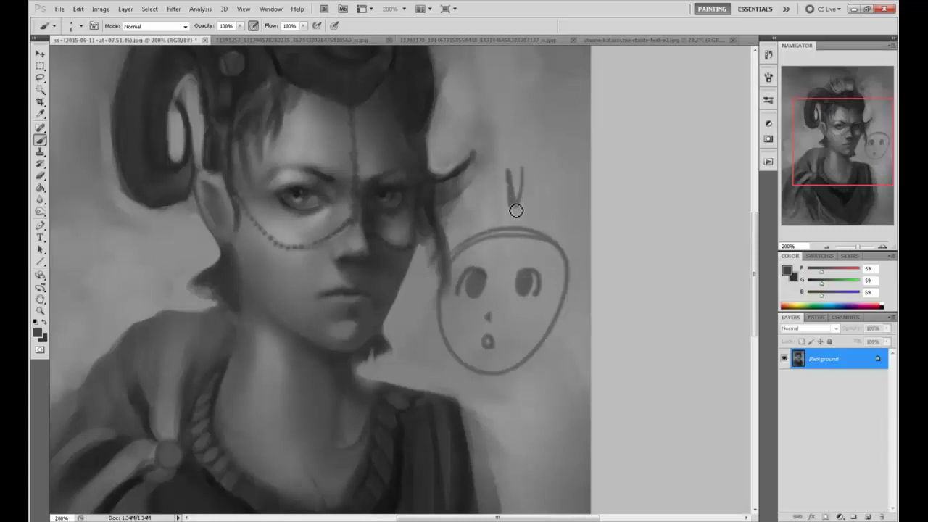
pyautogui.moveTo(541, 180); pyautogui.dragTo(516, 214)
pyautogui.moveTo(516, 207)
pyautogui.mouseDown()
pyautogui.moveTo(535, 193)
pyautogui.moveTo(543, 130)
pyautogui.mouseUp()
pyautogui.moveTo(485, 206)
pyautogui.mouseDown()
pyautogui.moveTo(446, 211)
pyautogui.moveTo(463, 227)
pyautogui.moveTo(496, 208)
pyautogui.mouseUp()
pyautogui.hotkey('ctrl', 'z')
pyautogui.hotkey('ctrl', 'alt', 'z')
pyautogui.hotkey('ctrl', 'alt', 'z')
pyautogui.hotkey('ctrl', 'alt', 'z')
pyautogui.hotkey('ctrl', 'alt', 'z')
pyautogui.hotkey('ctrl', 'alt', 'z')
pyautogui.hotkey('ctrl', 'alt', 'z')
pyautogui.hotkey('ctrl', 'alt', 'z')
pyautogui.hotkey('ctrl', 'alt', 'z')
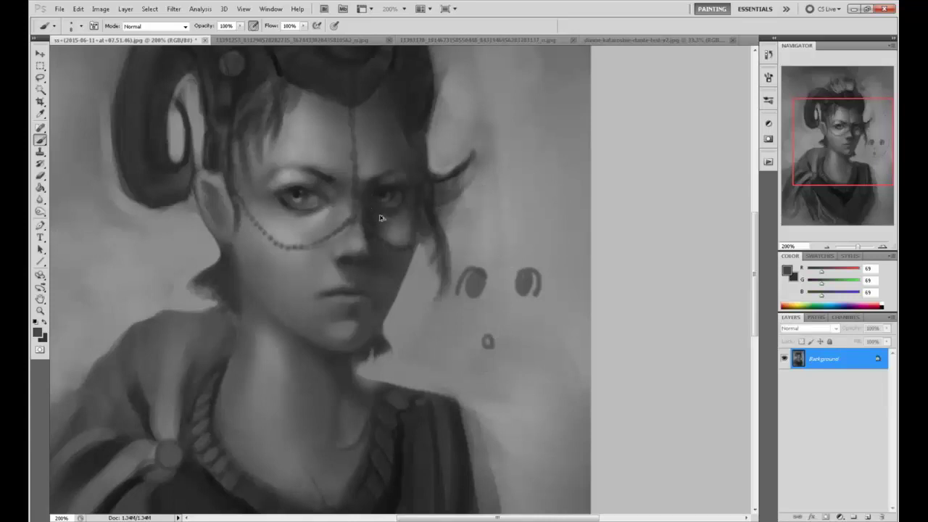
# Recentre the portrait, sample greys from the chin and jaw, and zoom out to 100%
pyautogui.moveTo(410, 230); pyautogui.dragTo(519, 232)
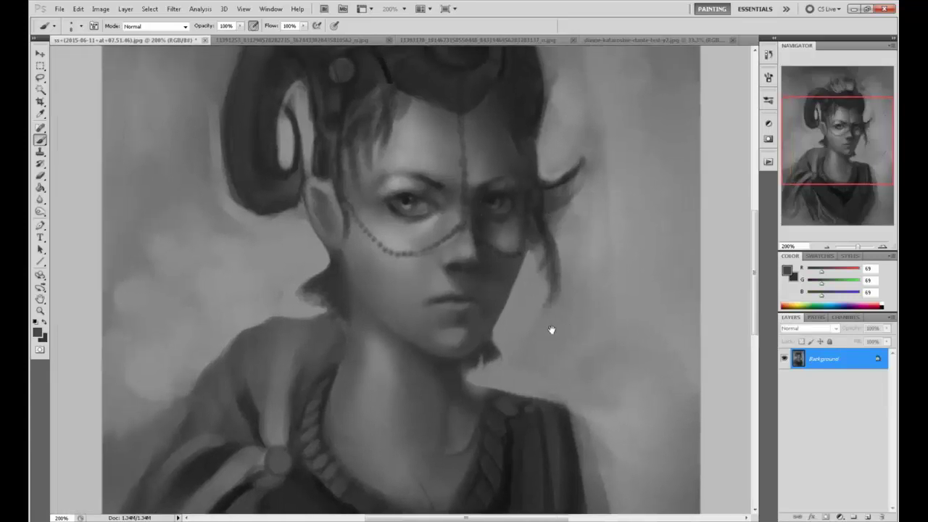
pyautogui.keyDown('alt'); pyautogui.click(467, 332); pyautogui.keyUp('alt')
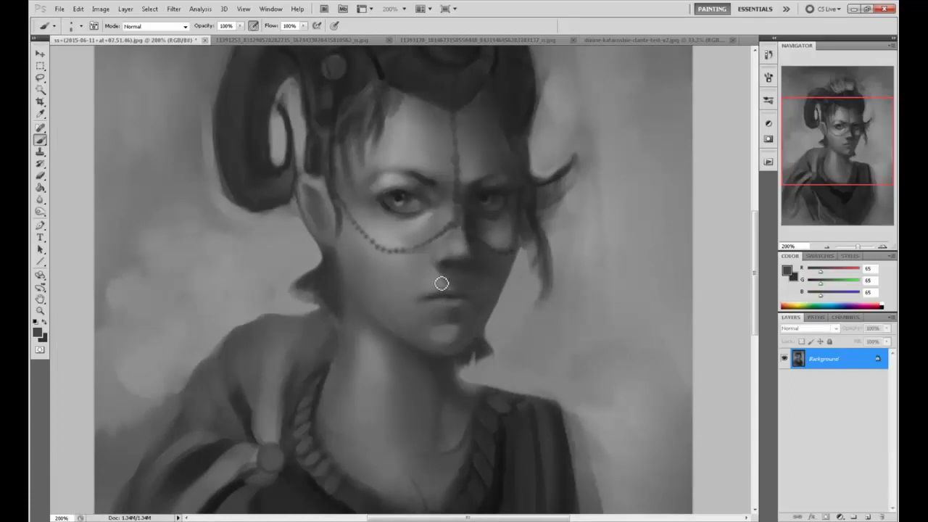
pyautogui.keyDown('alt'); pyautogui.click(444, 320); pyautogui.keyUp('alt')
pyautogui.keyDown('alt'); pyautogui.click(464, 328); pyautogui.keyUp('alt')
pyautogui.keyDown('alt'); pyautogui.click(458, 315); pyautogui.keyUp('alt')
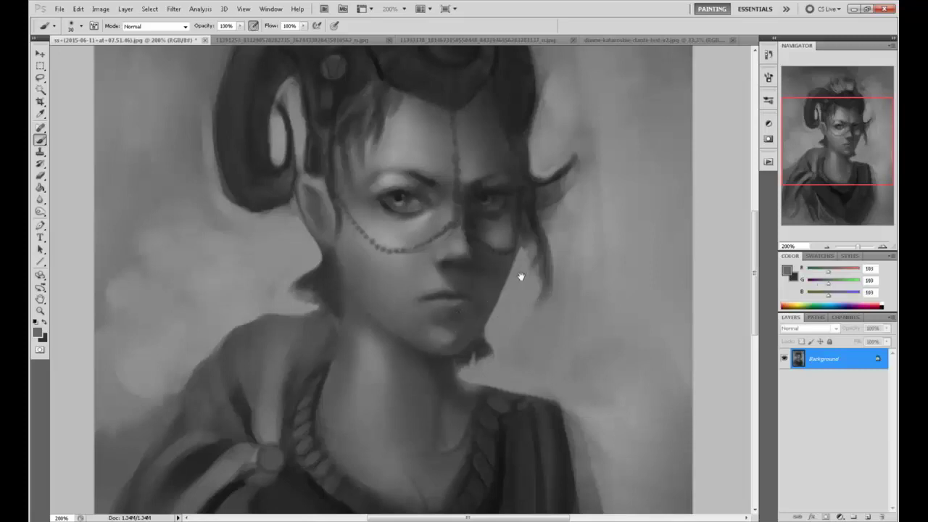
pyautogui.moveTo(520, 276); pyautogui.dragTo(548, 334)
pyautogui.hotkey('ctrl', '-')
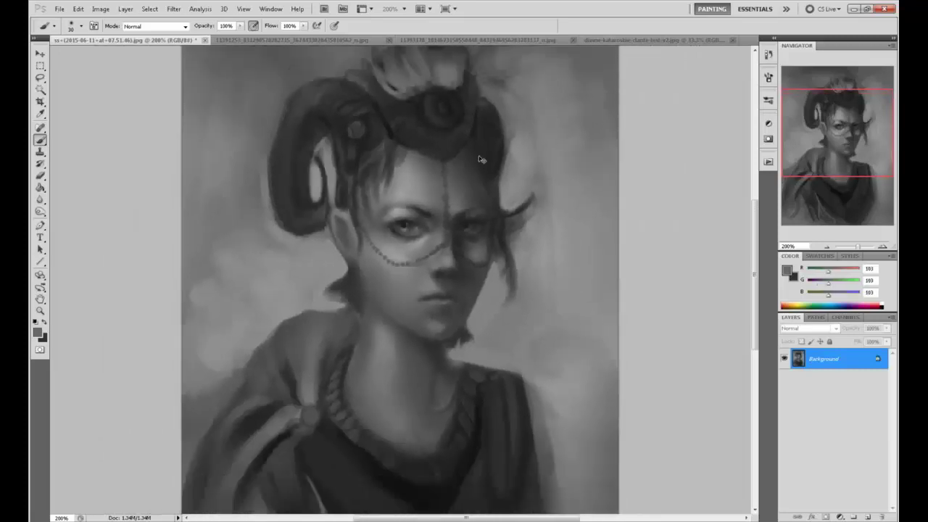
# Open the Unsharp Mask filter and cancel it without sharpening
pyautogui.click(177, 9)
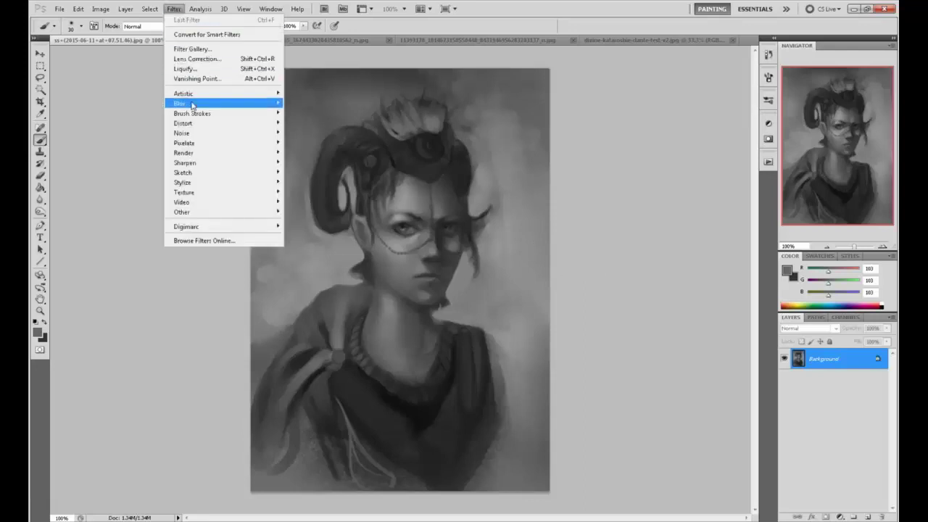
pyautogui.moveTo(199, 164)
pyautogui.click(138, 202)
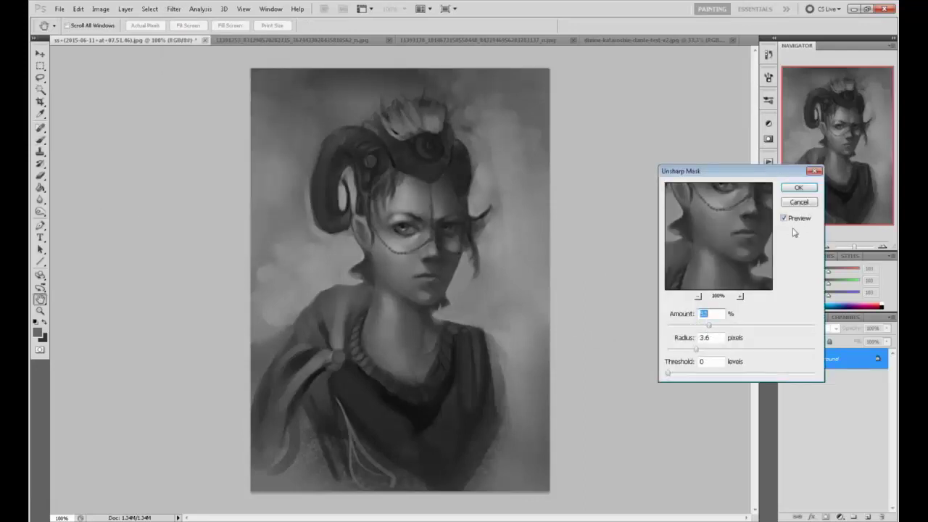
pyautogui.click(812, 202)
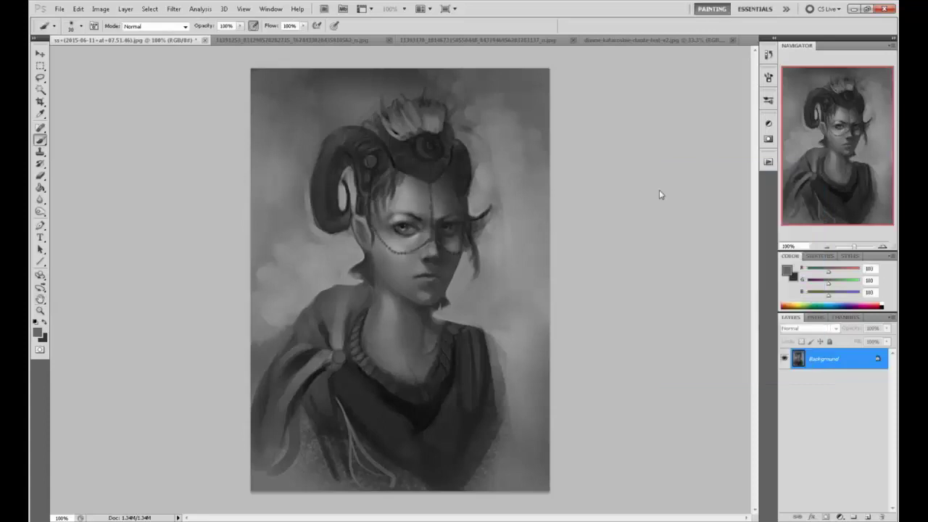
# Darken the right hair edge and paint a dark strand beside the right eye using sampled greys
pyautogui.keyDown('alt'); pyautogui.click(420, 234); pyautogui.keyUp('alt')
pyautogui.keyDown('alt'); pyautogui.click(413, 218); pyautogui.keyUp('alt')
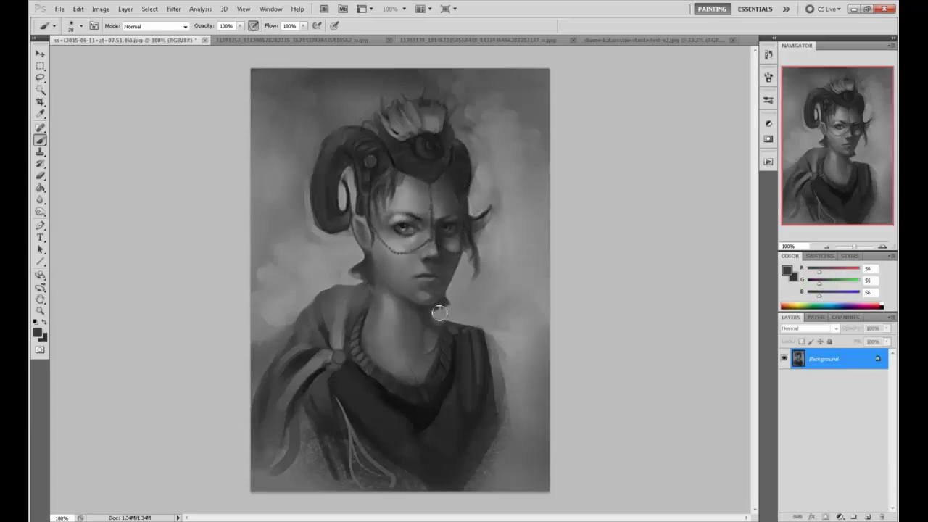
pyautogui.keyDown('alt'); pyautogui.click(457, 154); pyautogui.keyUp('alt')
pyautogui.moveTo(461, 139)
pyautogui.mouseDown()
pyautogui.moveTo(475, 171)
pyautogui.moveTo(479, 143)
pyautogui.moveTo(469, 200)
pyautogui.moveTo(482, 176)
pyautogui.moveTo(477, 190)
pyautogui.moveTo(466, 135)
pyautogui.moveTo(475, 145)
pyautogui.moveTo(464, 162)
pyautogui.moveTo(463, 133)
pyautogui.mouseUp()
pyautogui.keyDown('alt'); pyautogui.click(482, 136); pyautogui.keyUp('alt')
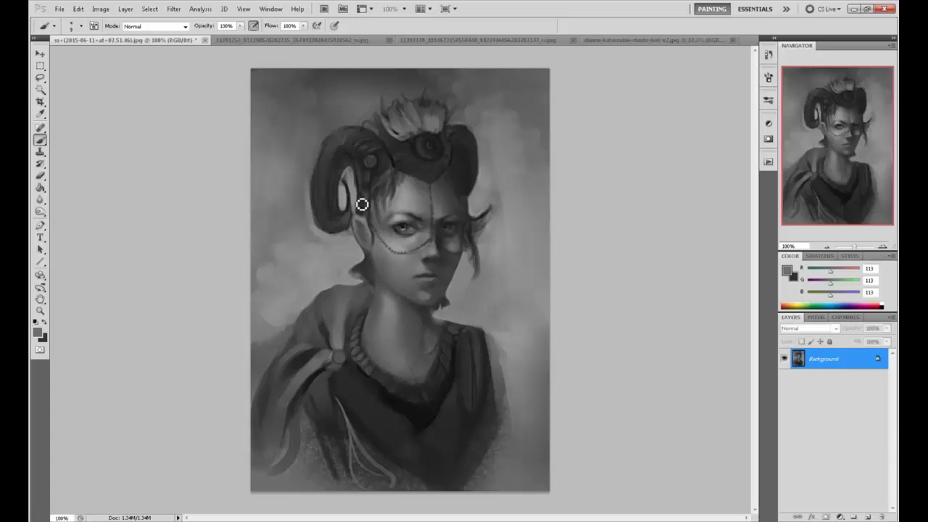
pyautogui.keyDown('alt'); pyautogui.click(484, 207); pyautogui.keyUp('alt')
pyautogui.moveTo(486, 194)
pyautogui.mouseDown()
pyautogui.moveTo(476, 228)
pyautogui.moveTo(485, 195)
pyautogui.moveTo(482, 229)
pyautogui.moveTo(490, 231)
pyautogui.moveTo(497, 204)
pyautogui.moveTo(483, 213)
pyautogui.moveTo(512, 215)
pyautogui.mouseUp()
pyautogui.keyDown('alt'); pyautogui.click(482, 229); pyautogui.keyUp('alt')
pyautogui.keyDown('alt'); pyautogui.click(482, 210); pyautogui.keyUp('alt')
# Try dark hair-stick and light horn strokes, undoing both to compare
pyautogui.moveTo(352, 181); pyautogui.dragTo(278, 200)
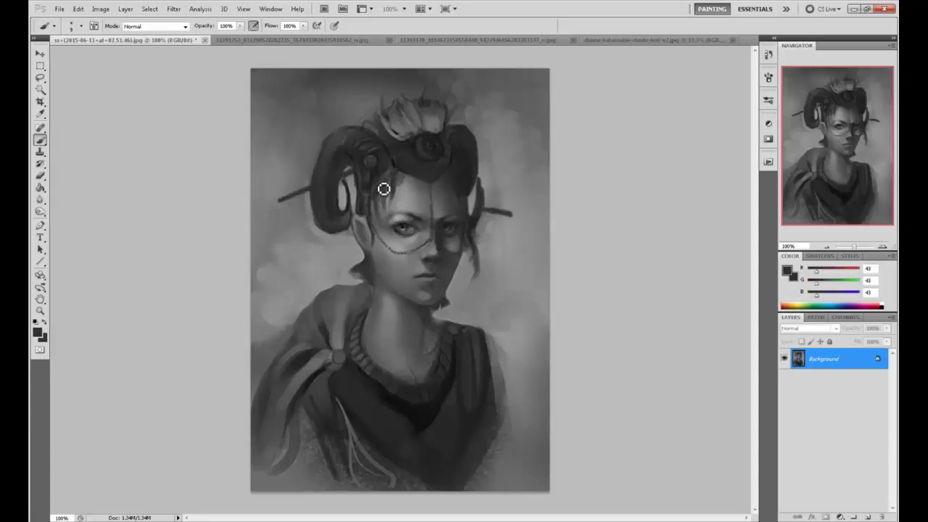
pyautogui.hotkey('ctrl', 'z')
pyautogui.keyDown('alt'); pyautogui.click(403, 200); pyautogui.keyUp('alt')
pyautogui.moveTo(384, 156)
pyautogui.mouseDown()
pyautogui.moveTo(314, 192)
pyautogui.moveTo(482, 178)
pyautogui.mouseUp()
pyautogui.hotkey('ctrl', 'z')
pyautogui.hotkey('ctrl', 'z')
pyautogui.hotkey('ctrl', 'z')
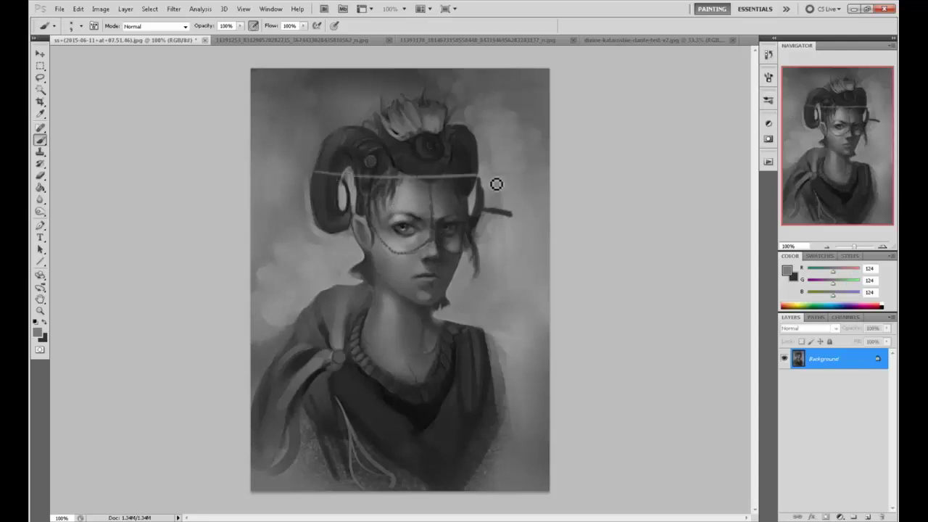
pyautogui.hotkey('ctrl', 'z')
# Test light horizontal strokes across the head, face and background, then undo them
pyautogui.moveTo(322, 174); pyautogui.dragTo(478, 172)
pyautogui.moveTo(331, 218); pyautogui.dragTo(478, 216)
pyautogui.moveTo(391, 226); pyautogui.dragTo(478, 226)
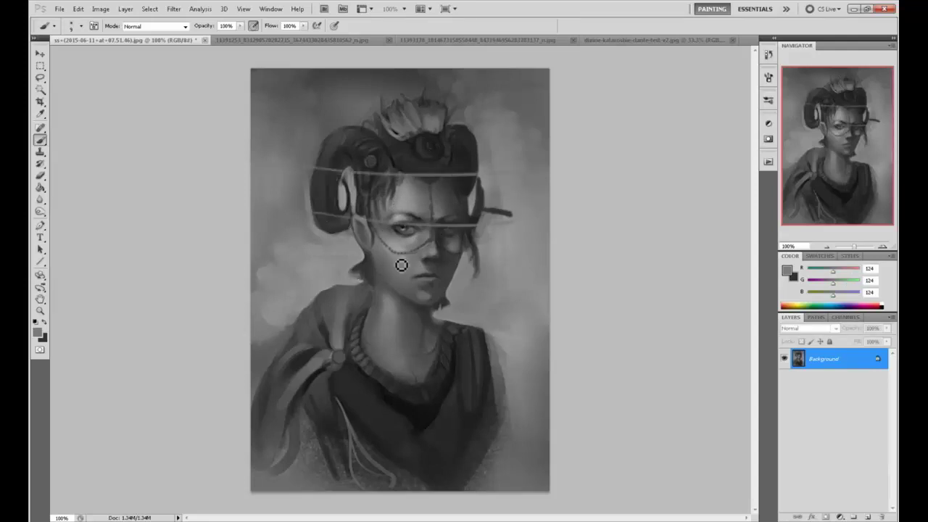
pyautogui.moveTo(420, 258); pyautogui.dragTo(464, 257)
pyautogui.moveTo(479, 248); pyautogui.dragTo(529, 245)
pyautogui.hotkey('ctrl', 'alt', 'z')
pyautogui.hotkey('ctrl', 'alt', 'z')
pyautogui.hotkey('ctrl', 'alt', 'z')
pyautogui.hotkey('ctrl', 'alt', 'z')
pyautogui.hotkey('ctrl', 'alt', 'z')
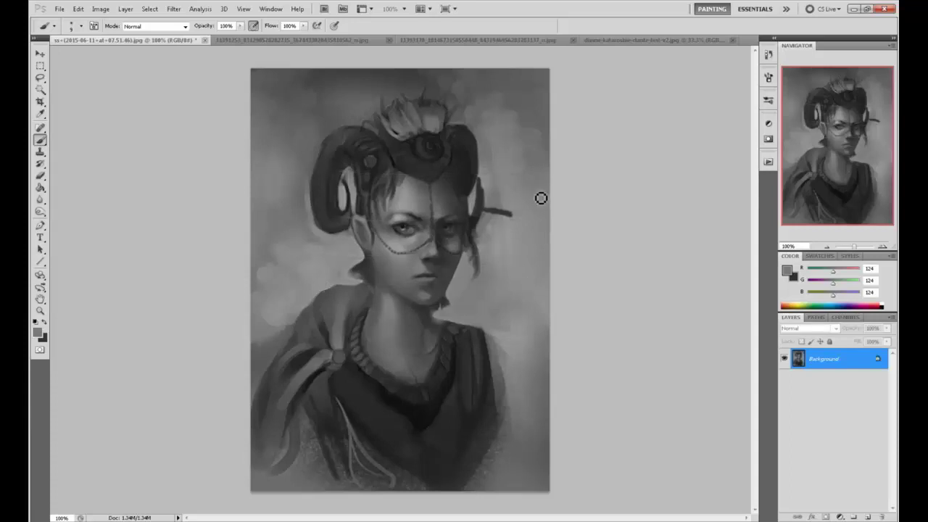
# Cover the hair stick right of the head with sampled background grey
pyautogui.keyDown('alt'); pyautogui.click(509, 229); pyautogui.keyUp('alt')
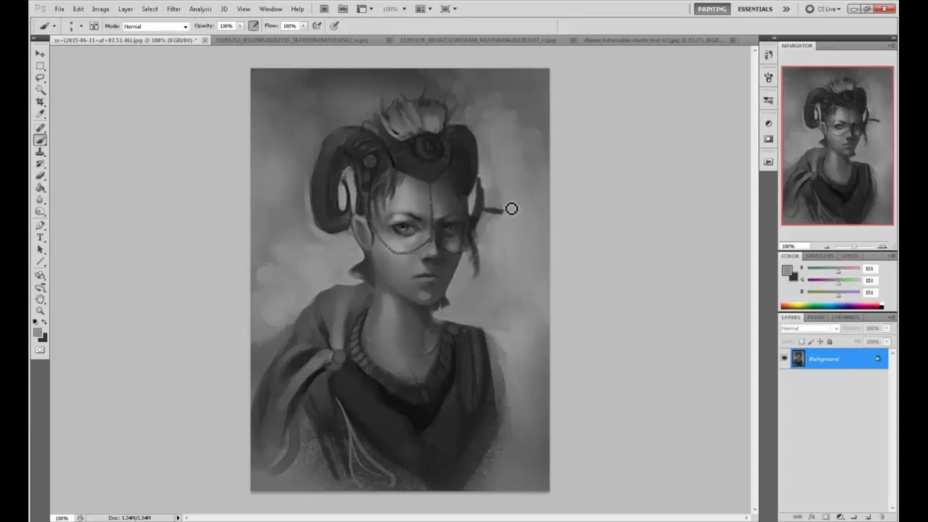
pyautogui.moveTo(511, 209)
pyautogui.mouseDown()
pyautogui.moveTo(507, 189)
pyautogui.moveTo(493, 213)
pyautogui.mouseUp()
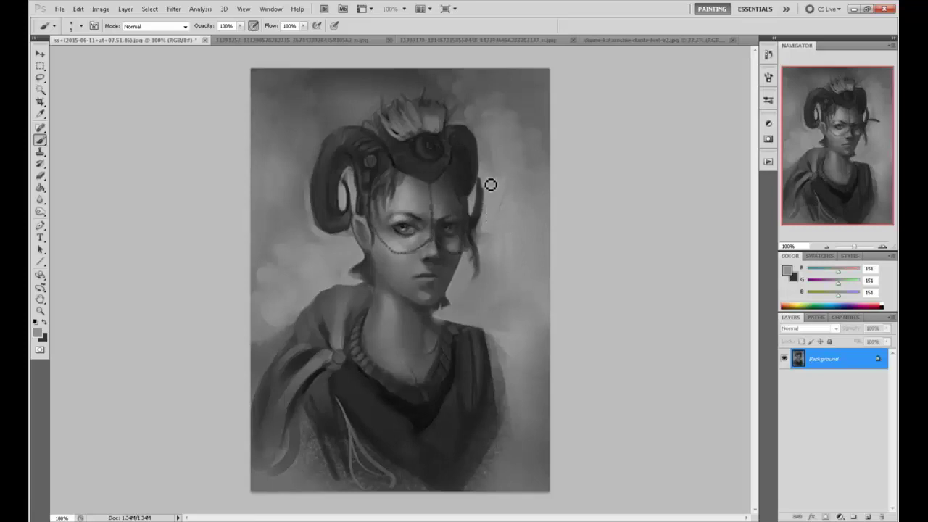
pyautogui.hotkey('ctrl', 'alt', 'z')
pyautogui.hotkey('ctrl', 'alt', 'z')
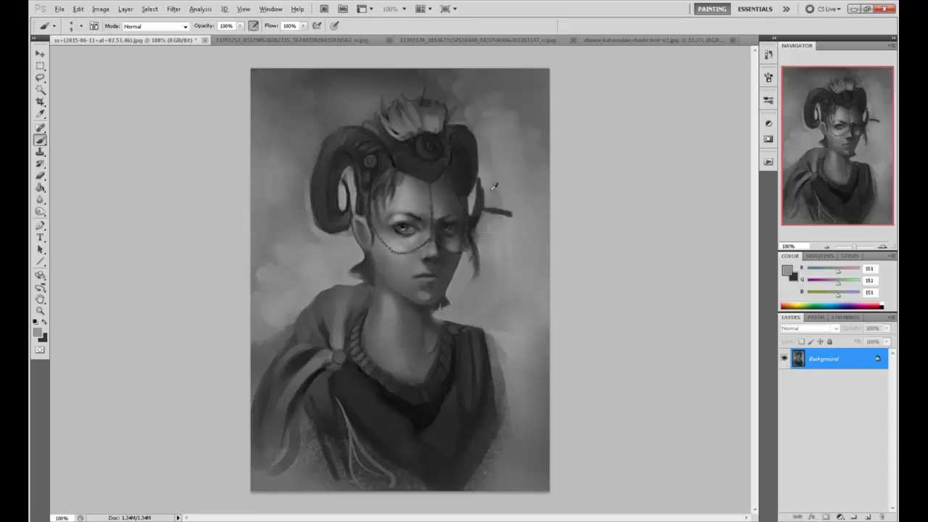
pyautogui.keyDown('alt'); pyautogui.click(494, 187); pyautogui.keyUp('alt')
pyautogui.moveTo(488, 215)
pyautogui.mouseDown()
pyautogui.moveTo(495, 236)
pyautogui.moveTo(508, 234)
pyautogui.moveTo(514, 209)
pyautogui.mouseUp()
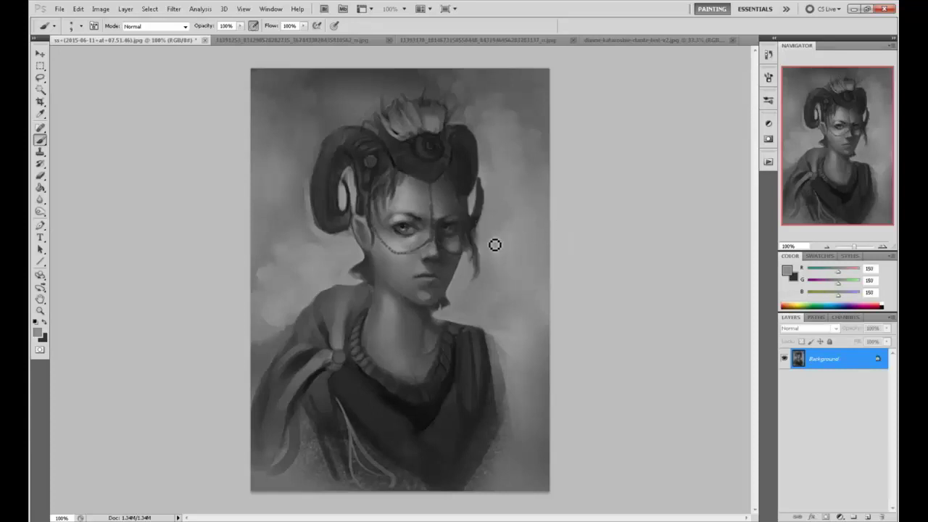
# Sample greys around the head and horn and touch up the garment's right edge
pyautogui.keyDown('alt'); pyautogui.click(492, 219); pyautogui.keyUp('alt')
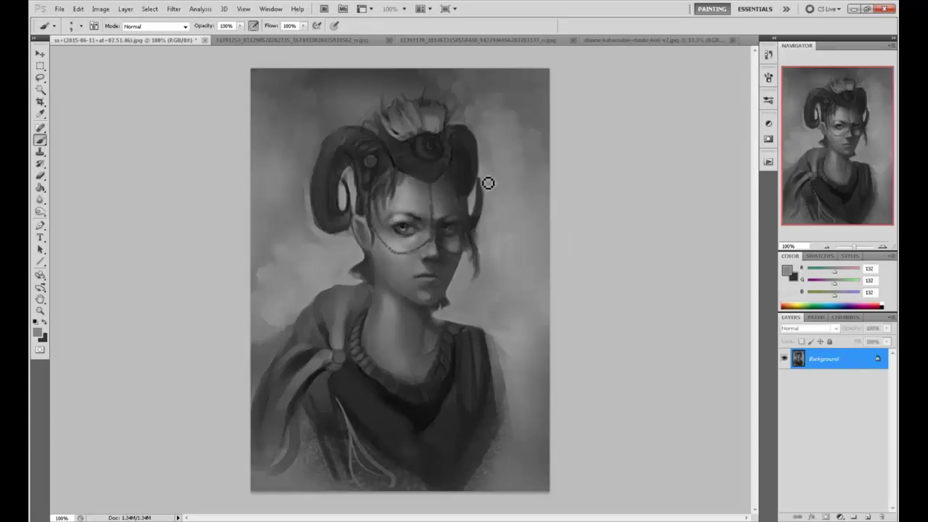
pyautogui.keyDown('alt'); pyautogui.click(486, 196); pyautogui.keyUp('alt')
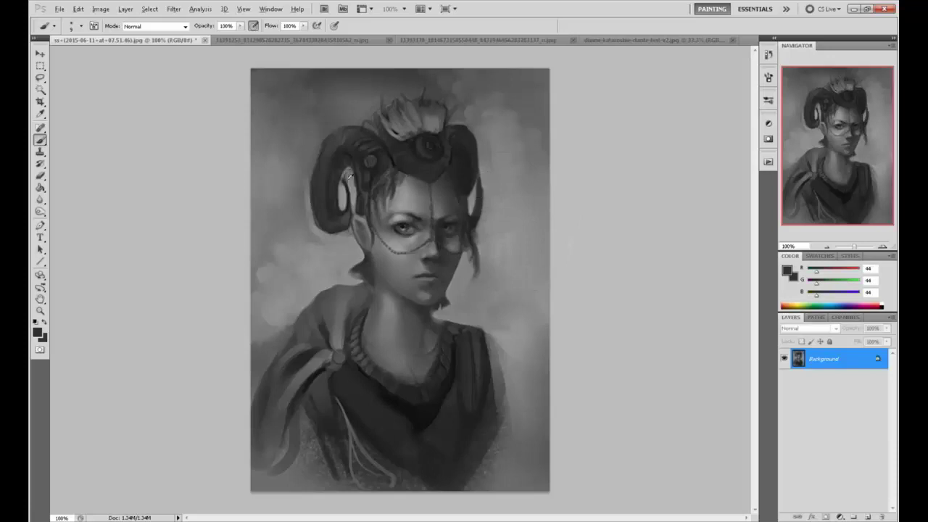
pyautogui.keyDown('alt'); pyautogui.click(350, 192); pyautogui.keyUp('alt')
pyautogui.keyDown('alt'); pyautogui.click(352, 206); pyautogui.keyUp('alt')
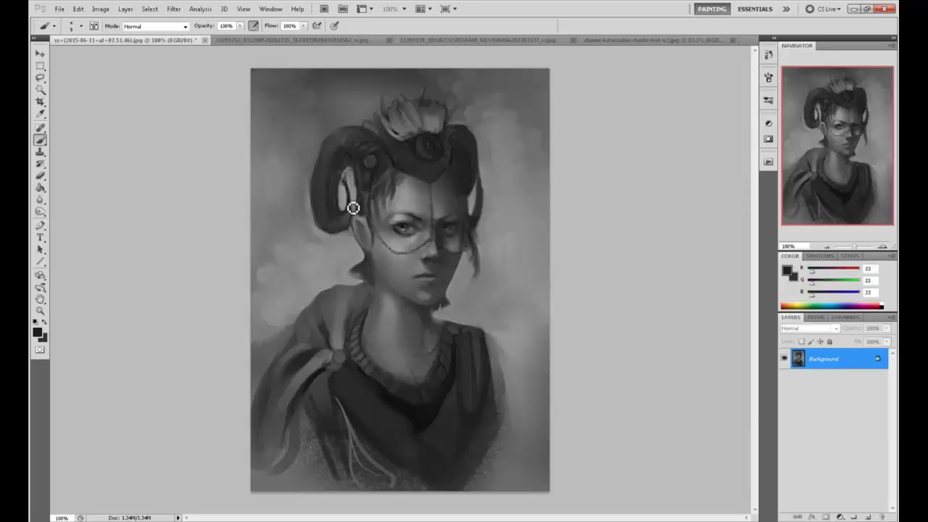
pyautogui.keyDown('alt'); pyautogui.click(488, 176); pyautogui.keyUp('alt')
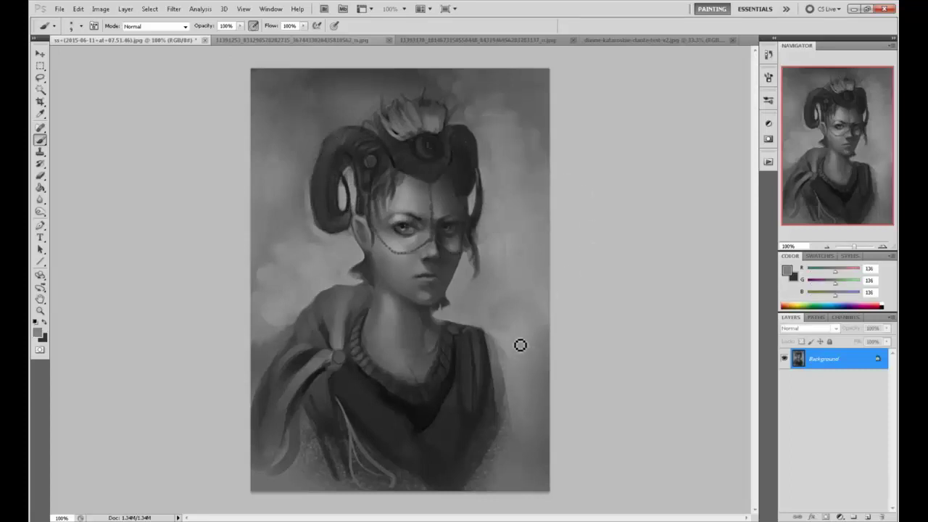
pyautogui.moveTo(520, 345); pyautogui.dragTo(507, 365)
# Save the painting as a maximum-quality JPEG and select the whole canvas
pyautogui.hotkey('ctrl', 's')
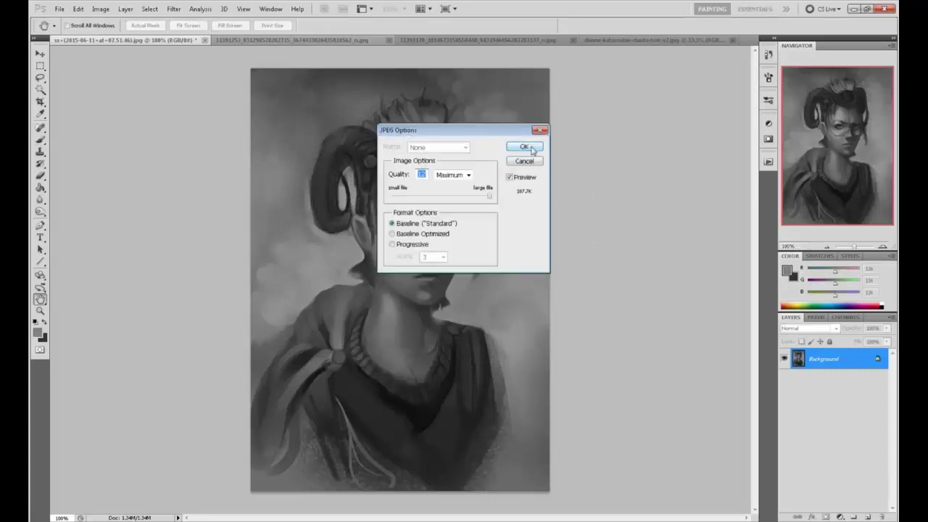
pyautogui.click(530, 146)
pyautogui.hotkey('ctrl', 'a')
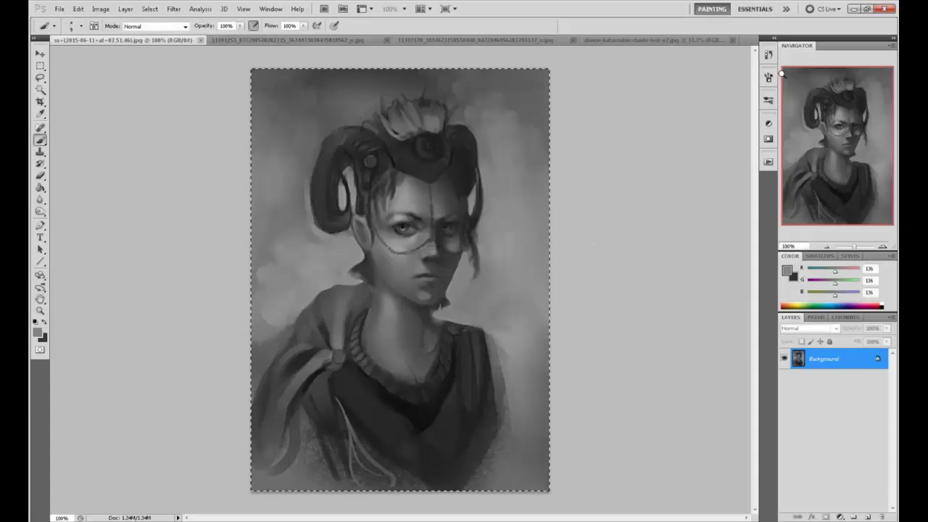
# Revert to the original History snapshot and paste the repainted version in place as Layer 1
pyautogui.click(769, 53)
pyautogui.moveTo(752, 328); pyautogui.dragTo(765, 73)
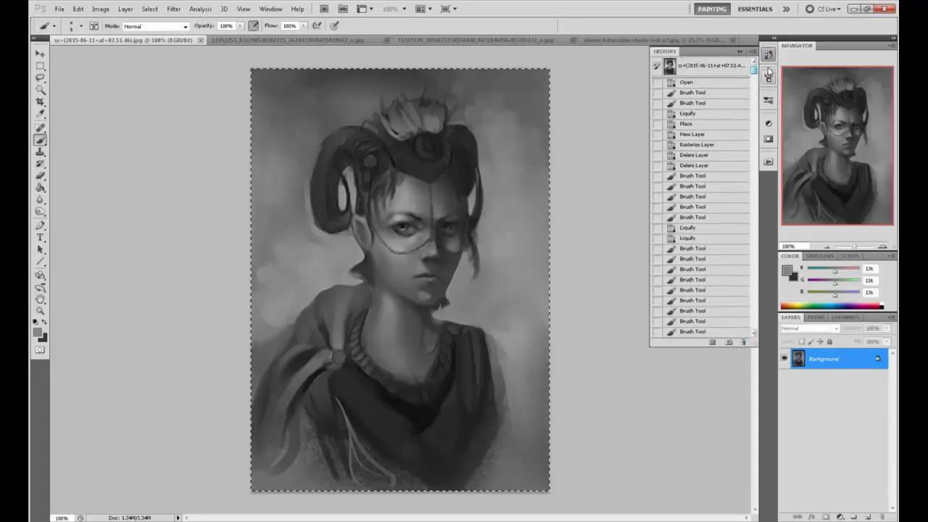
pyautogui.click(715, 65)
pyautogui.hotkey('ctrl', 'shift', 'v')
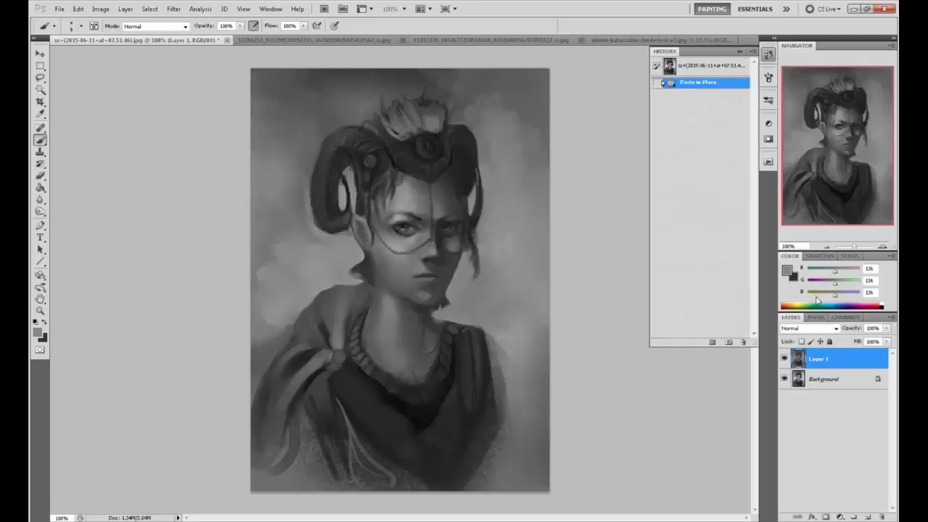
pyautogui.click(739, 51)
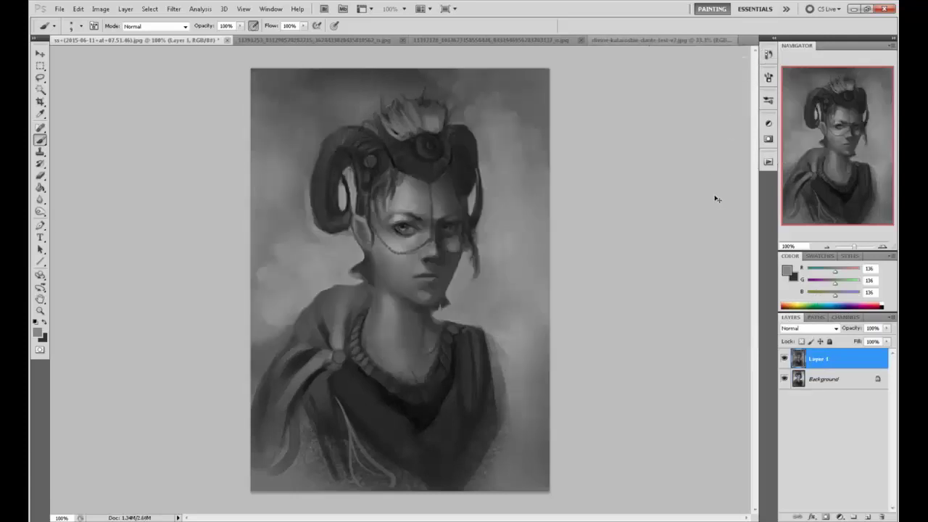
pyautogui.hotkey('ctrl', '+')
pyautogui.hotkey('ctrl', '-')
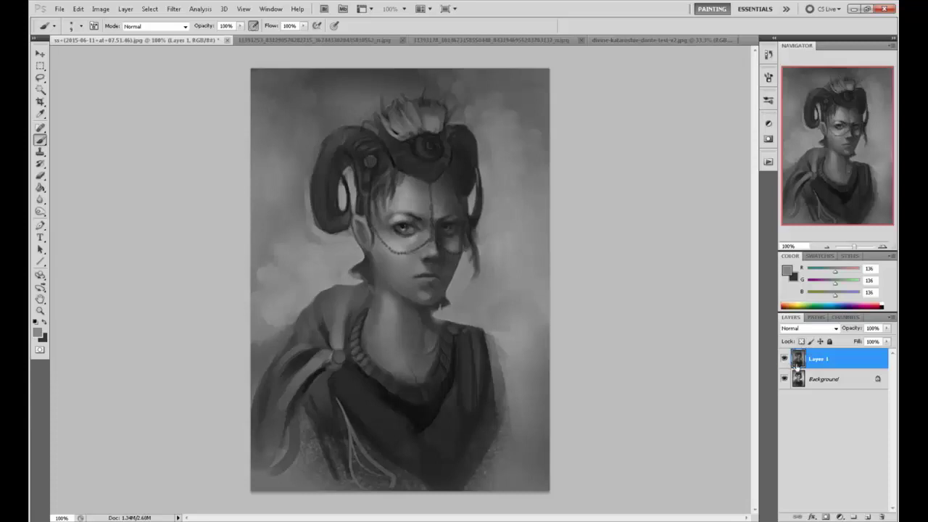
# Try selecting the background with Magic Wand and Lasso, then deselect
pyautogui.moveTo(42, 87); pyautogui.dragTo(59, 97)
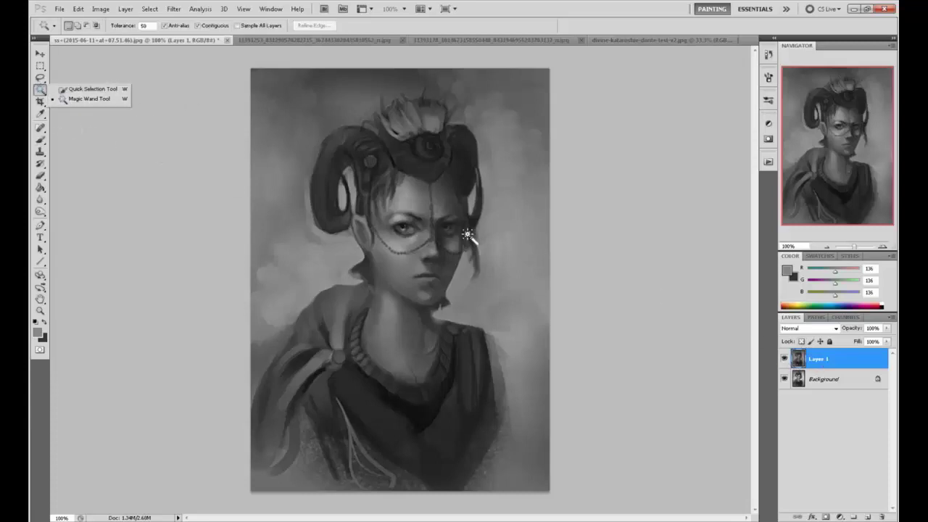
pyautogui.click(471, 301)
pyautogui.keyDown('shift'); pyautogui.click(345, 278); pyautogui.keyUp('shift')
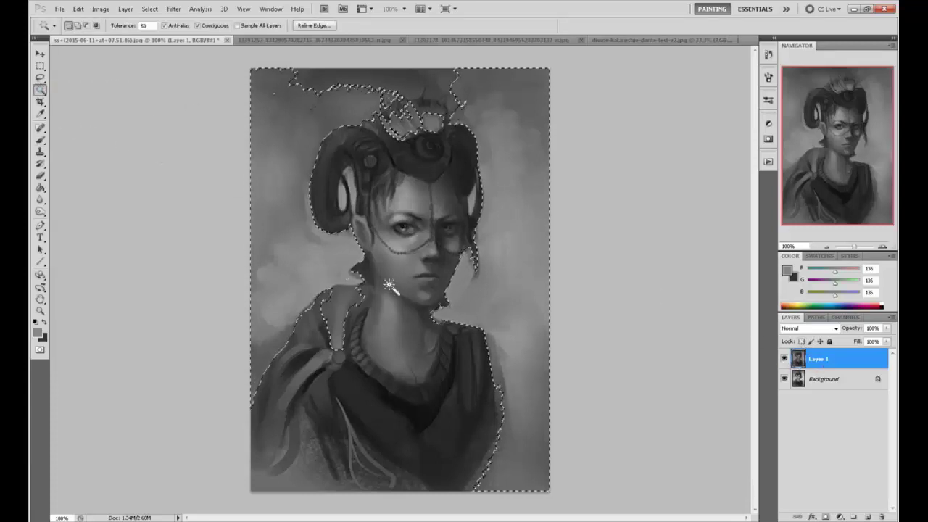
pyautogui.press('l')
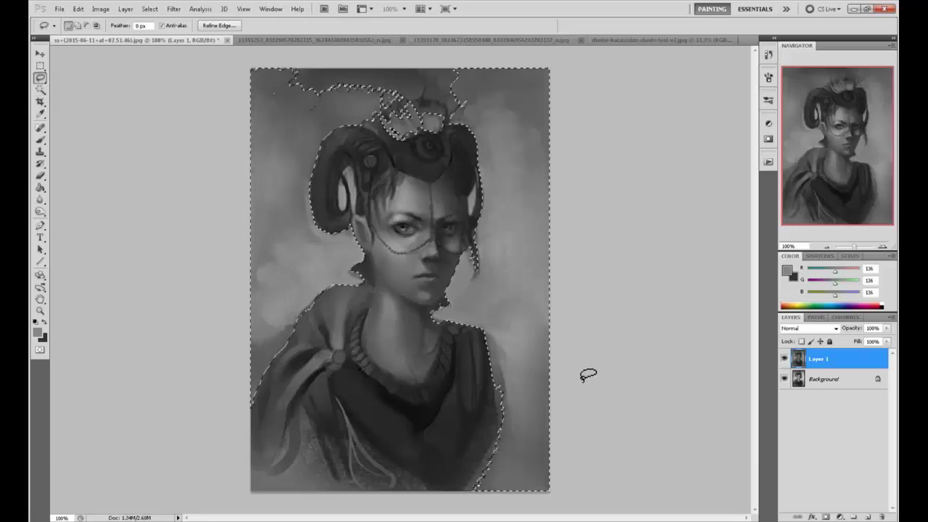
pyautogui.hotkey('ctrl', 'd')
# Dodge the background around the face and shoulder lighter using Midtones range
pyautogui.rightClick(40, 211)
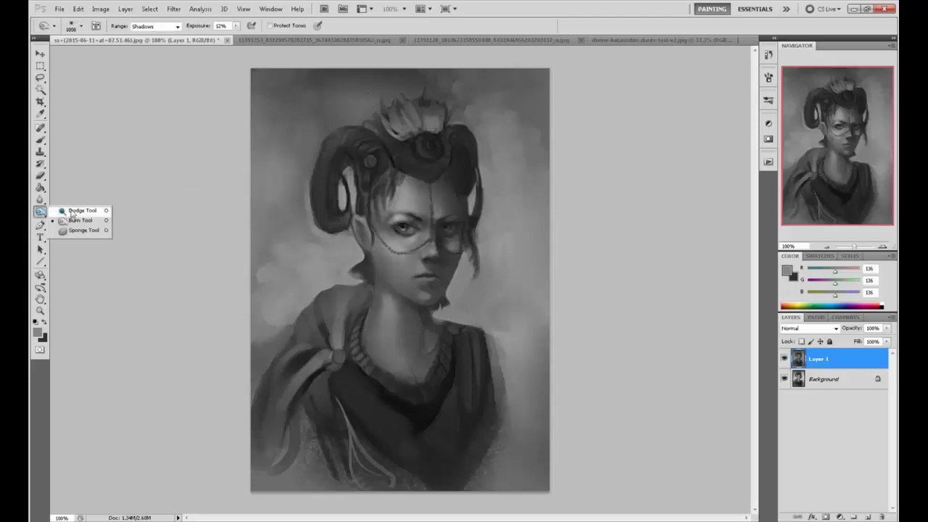
pyautogui.click(72, 209)
pyautogui.click(154, 26)
pyautogui.click(148, 44)
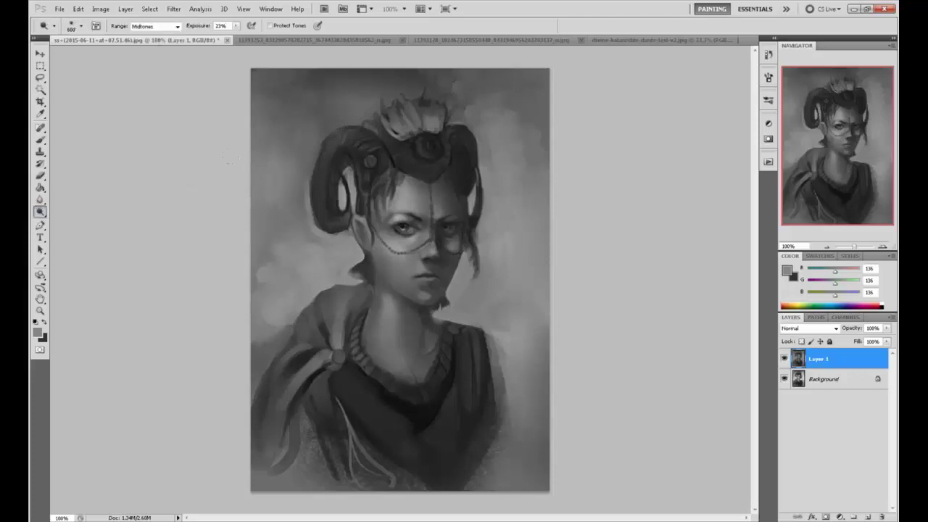
pyautogui.moveTo(340, 253)
pyautogui.mouseDown()
pyautogui.moveTo(304, 294)
pyautogui.moveTo(446, 305)
pyautogui.moveTo(500, 333)
pyautogui.mouseUp()
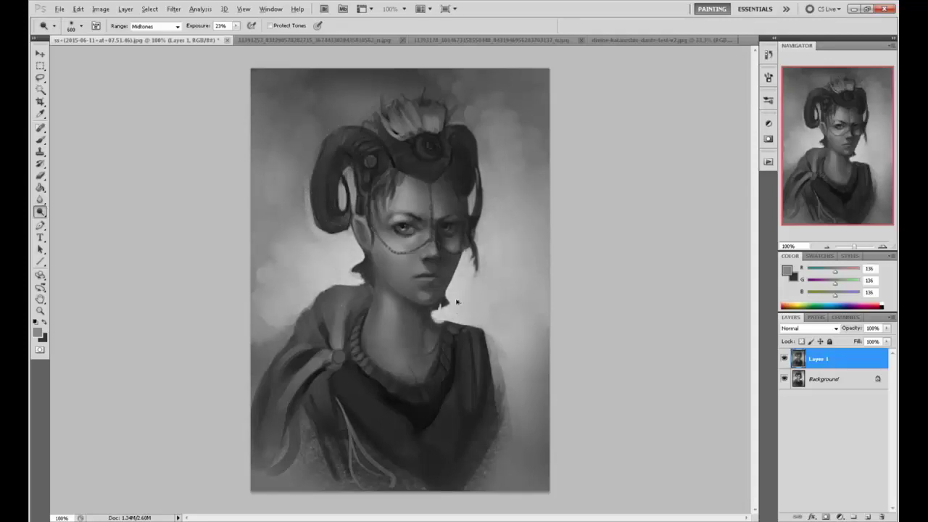
pyautogui.press('m')
pyautogui.rightClick(454, 257)
pyautogui.click(662, 300)
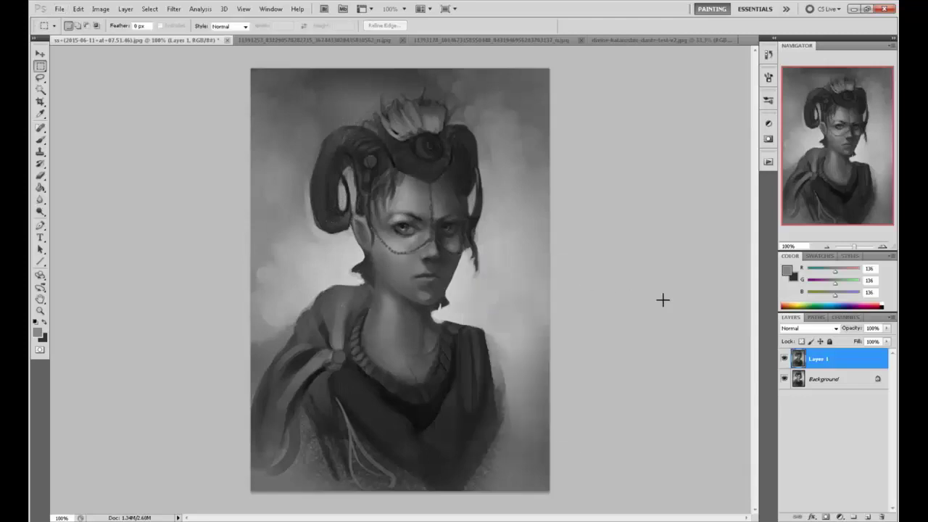
# Toggle Layer 1's visibility several times to compare with the original, leaving it shown
pyautogui.click(783, 360)
pyautogui.click(784, 359)
pyautogui.click(784, 361)
pyautogui.click(784, 360)
pyautogui.press('o')
pyautogui.hotkey('ctrl', '+')
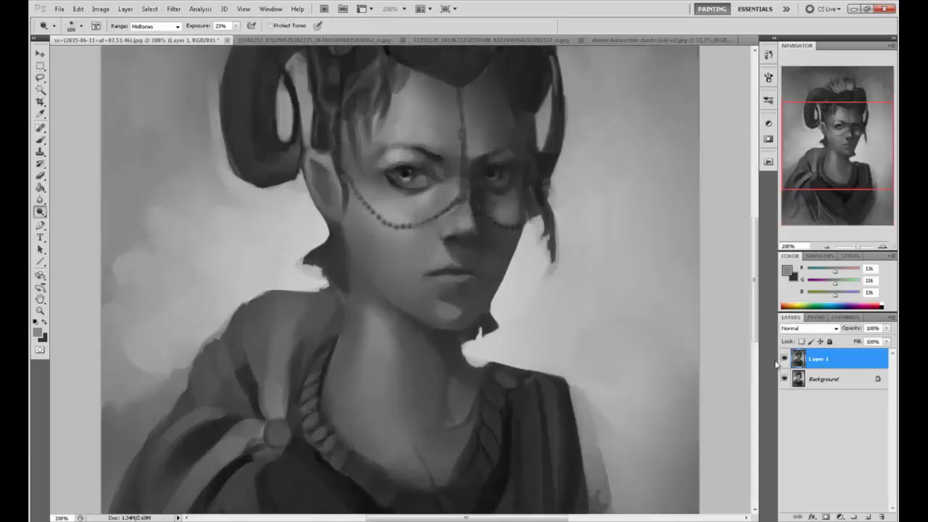
pyautogui.hotkey('ctrl', '-')
pyautogui.click(784, 360)
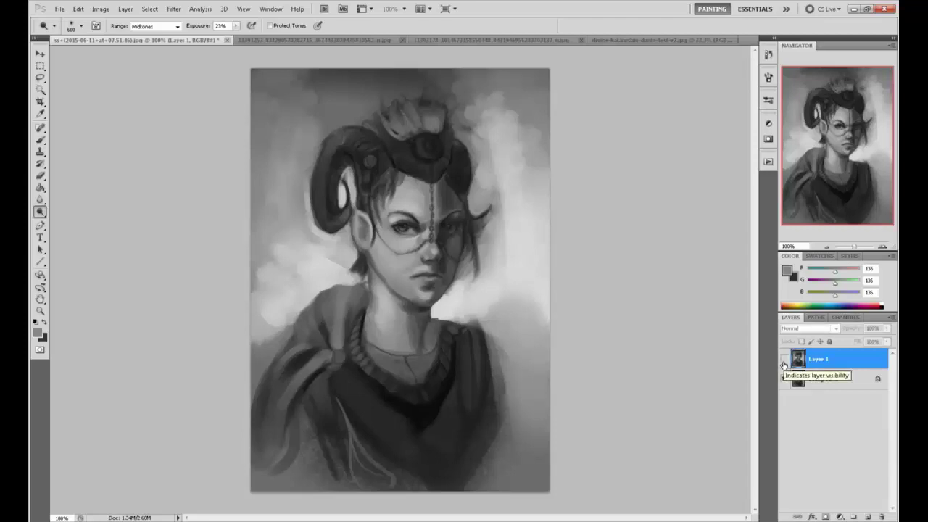
pyautogui.click(784, 361)
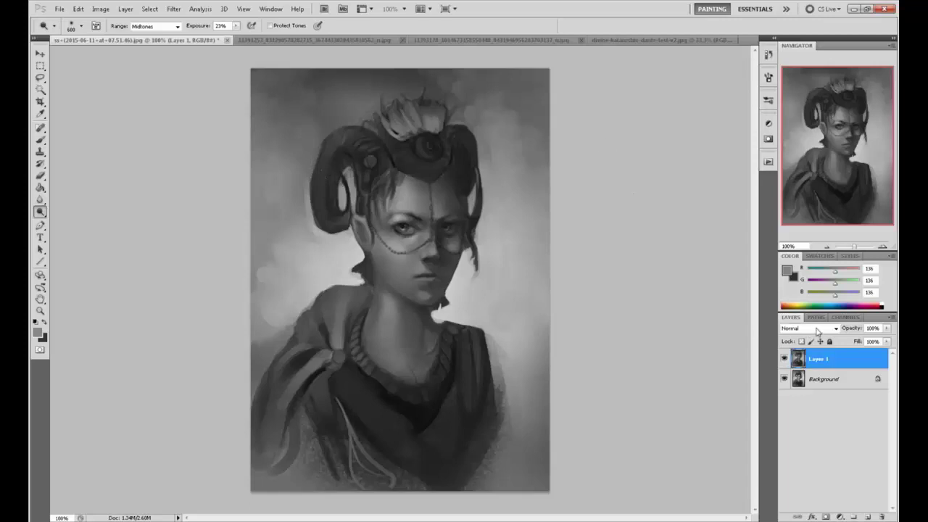
# Open Filter > Liquify on the portrait and bring up the brush size setting
pyautogui.click(174, 9)
pyautogui.click(185, 68)
pyautogui.click(852, 86)
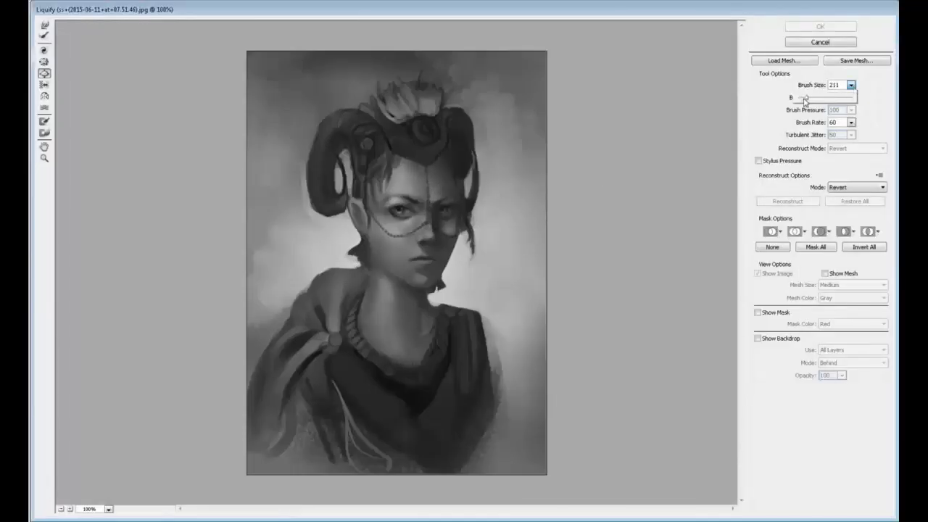
# Push the neck and hair outline with the Forward Warp brush
pyautogui.moveTo(443, 228); pyautogui.dragTo(443, 201)
pyautogui.hotkey('ctrl', 'alt', 'z')
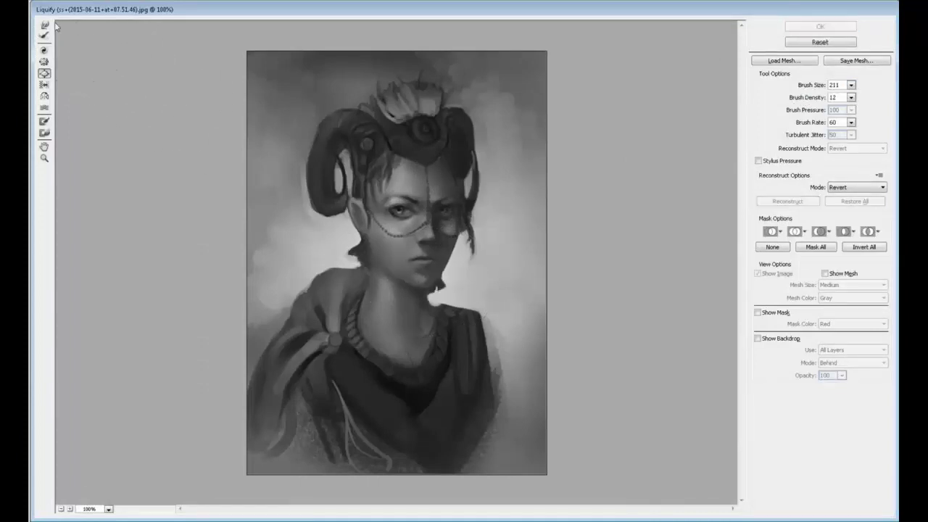
pyautogui.click(45, 26)
pyautogui.moveTo(425, 291); pyautogui.dragTo(438, 290)
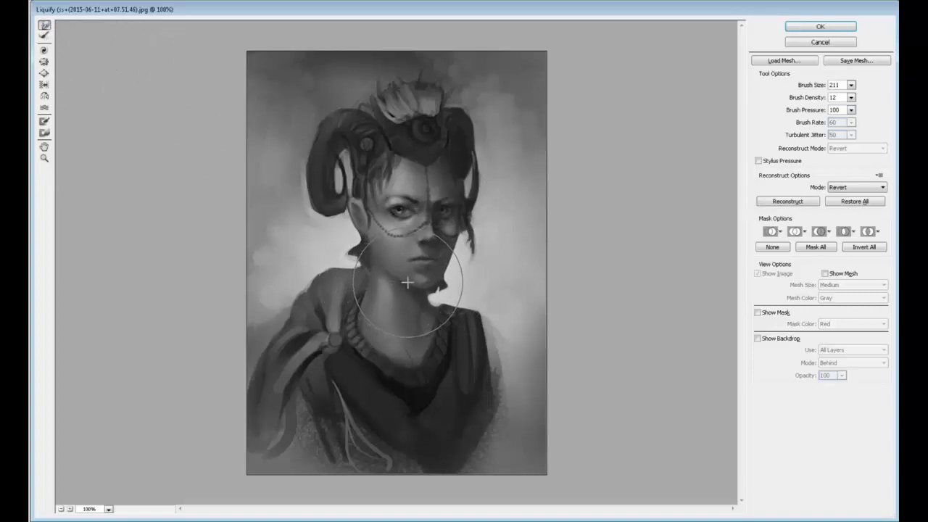
# Pucker the lower face and chin and shrink the left eye
pyautogui.click(44, 62)
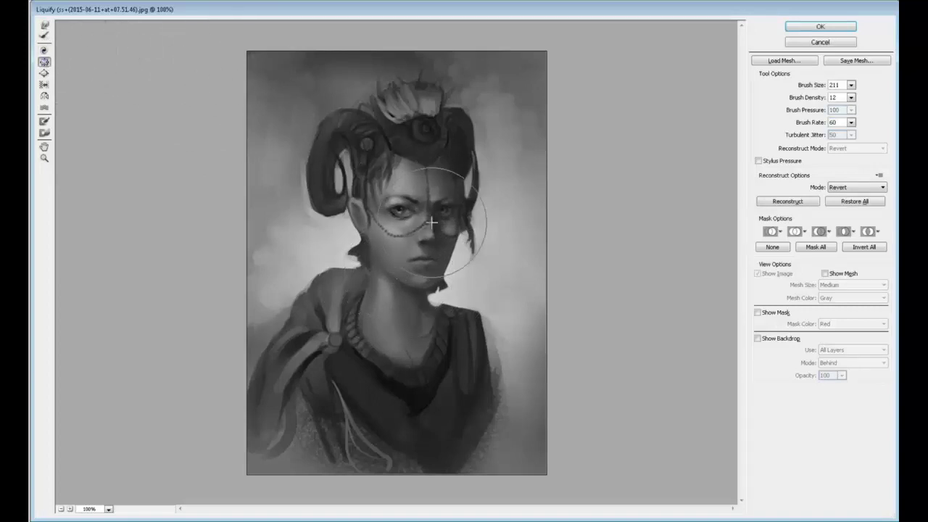
pyautogui.moveTo(432, 222); pyautogui.dragTo(432, 222)
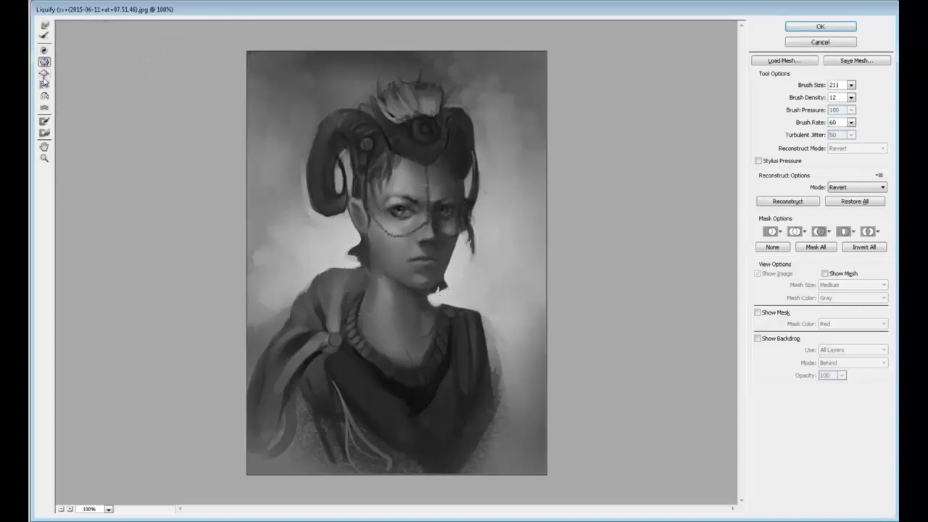
pyautogui.click(44, 74)
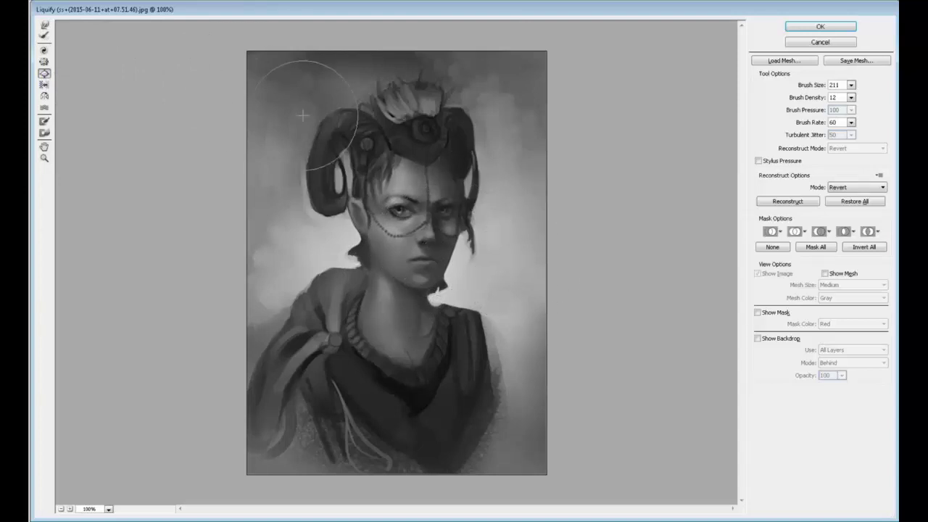
pyautogui.click(44, 61)
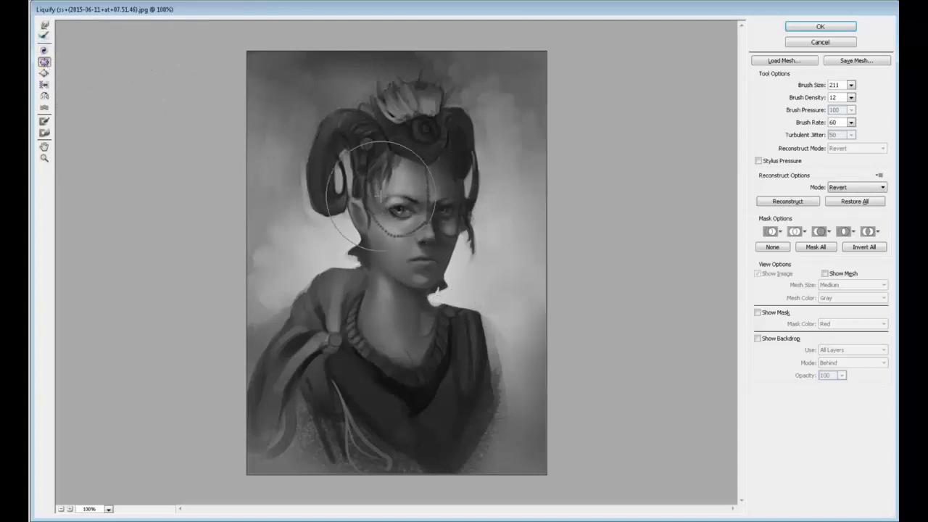
pyautogui.click(402, 211)
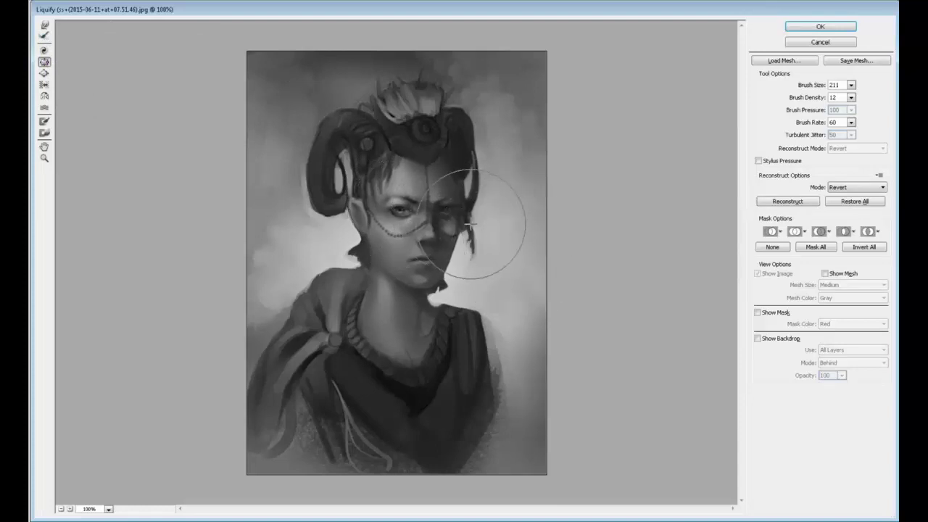
pyautogui.click(44, 24)
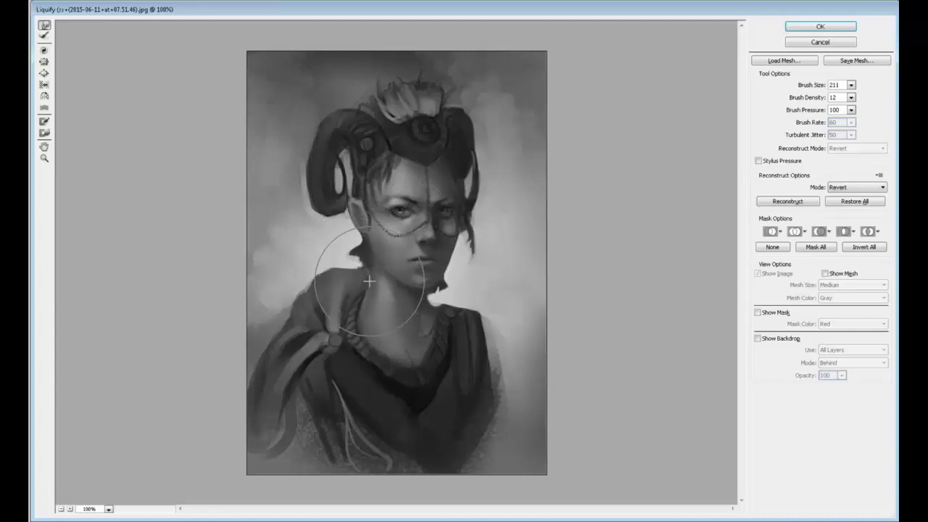
# At brush size 106, push the hair beside the neck up-right and apply Liquify
pyautogui.click(851, 84)
pyautogui.moveTo(809, 97); pyautogui.dragTo(802, 97)
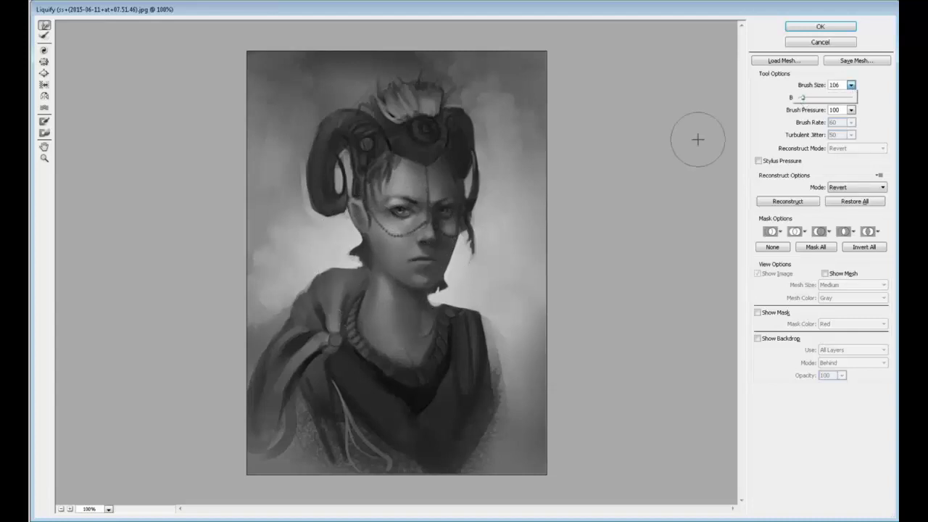
pyautogui.moveTo(422, 298)
pyautogui.mouseDown()
pyautogui.moveTo(416, 304)
pyautogui.moveTo(481, 231)
pyautogui.moveTo(463, 236)
pyautogui.moveTo(471, 223)
pyautogui.moveTo(456, 189)
pyautogui.moveTo(468, 193)
pyautogui.moveTo(460, 166)
pyautogui.moveTo(478, 178)
pyautogui.mouseUp()
pyautogui.click(820, 26)
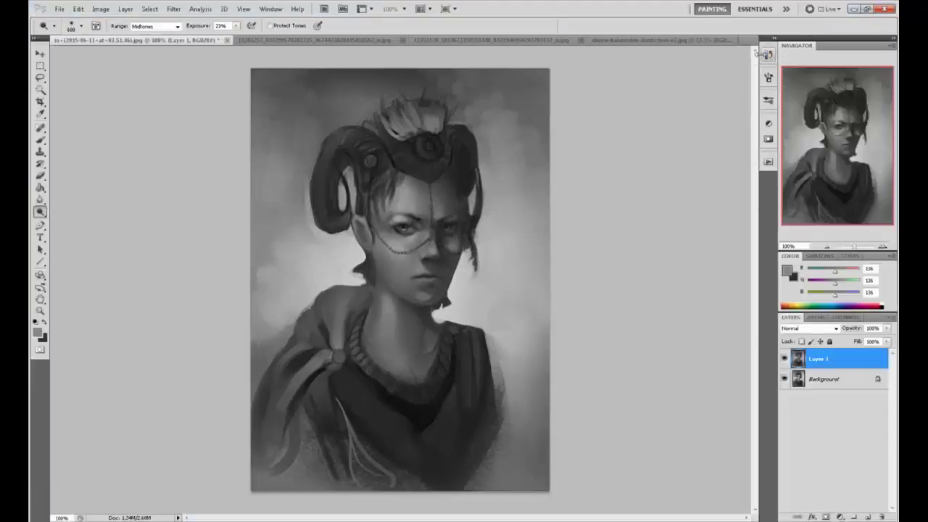
# Step History between the Deselect and Liquify states repeatedly to compare, then close History
pyautogui.click(770, 56)
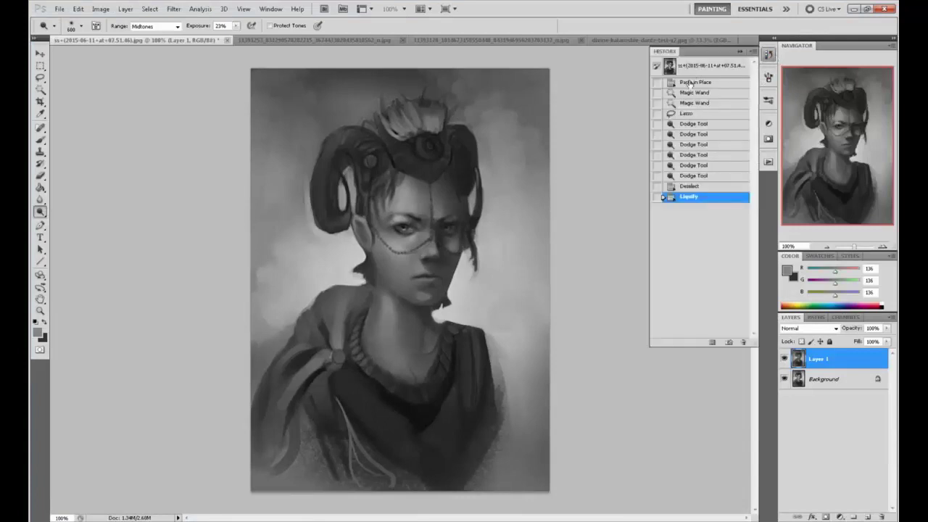
pyautogui.click(689, 187)
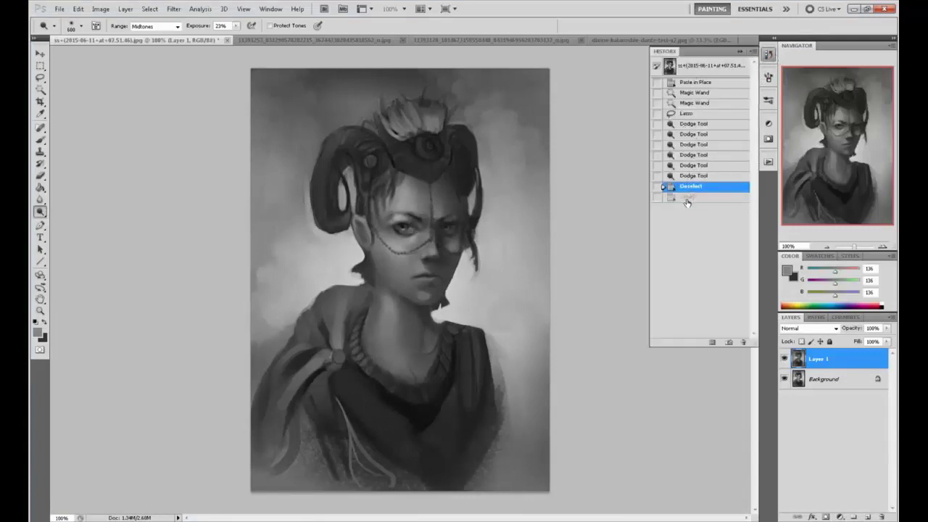
pyautogui.click(688, 202)
pyautogui.click(689, 193)
pyautogui.click(694, 200)
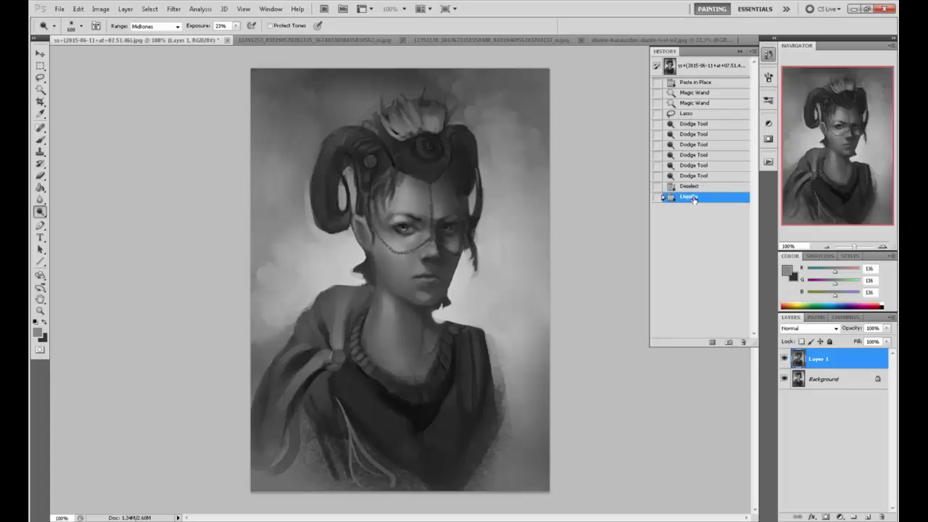
pyautogui.hotkey('ctrl', 'z')
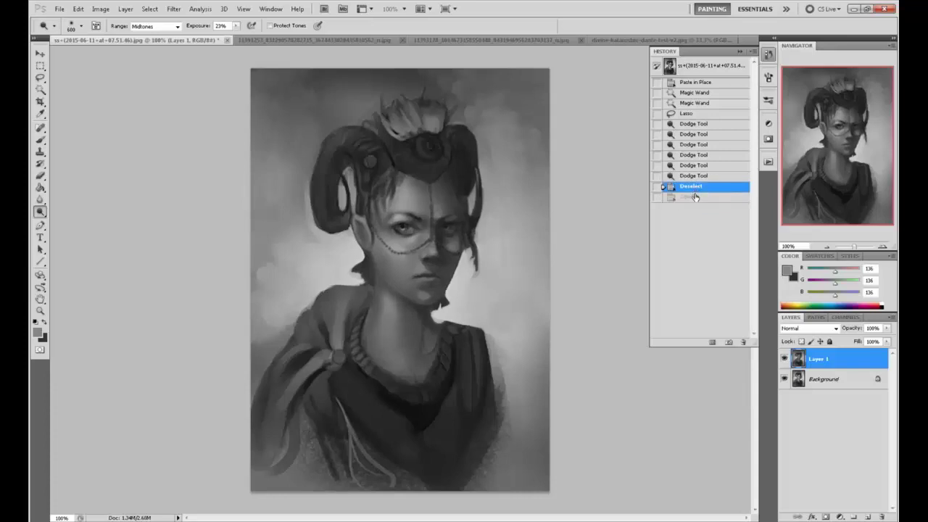
pyautogui.hotkey('ctrl', 'z')
pyautogui.hotkey('ctrl', 'z')
pyautogui.hotkey('ctrl', 'z')
pyautogui.hotkey('ctrl', 'z')
pyautogui.hotkey('ctrl', 'z')
pyautogui.hotkey('ctrl', 'z')
pyautogui.click(689, 197)
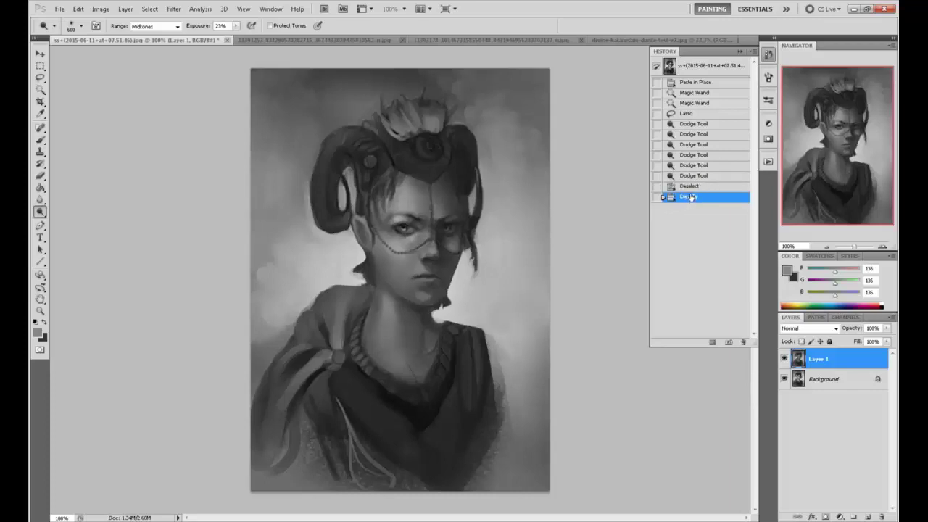
pyautogui.click(691, 187)
pyautogui.click(692, 198)
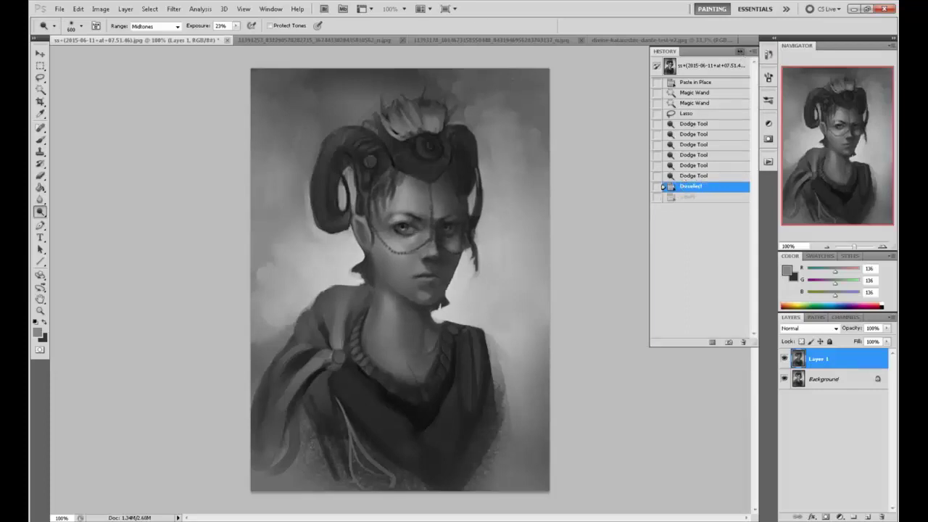
pyautogui.click(739, 51)
# Set the foreground colour to pure red
pyautogui.press('b')
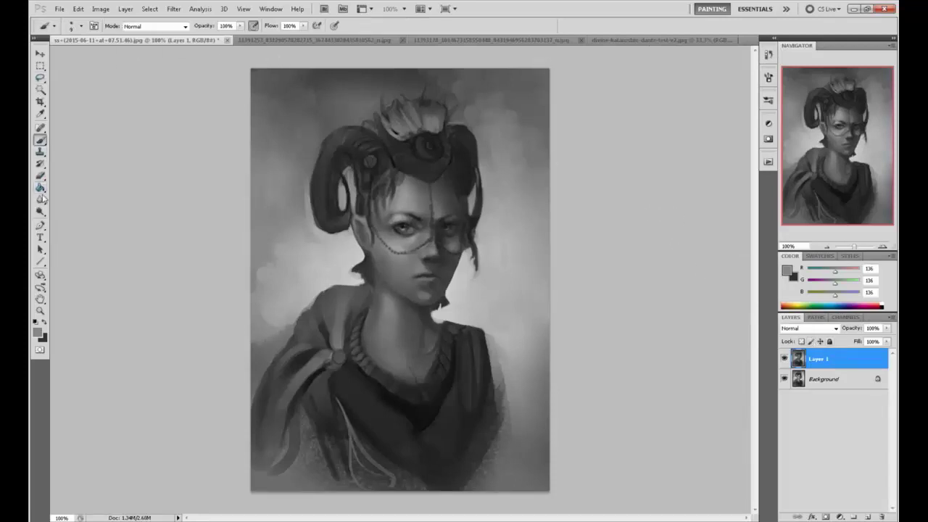
pyautogui.moveTo(40, 199)
pyautogui.mouseDown()
pyautogui.moveTo(62, 210)
pyautogui.moveTo(65, 197)
pyautogui.mouseUp()
pyautogui.click(63, 211)
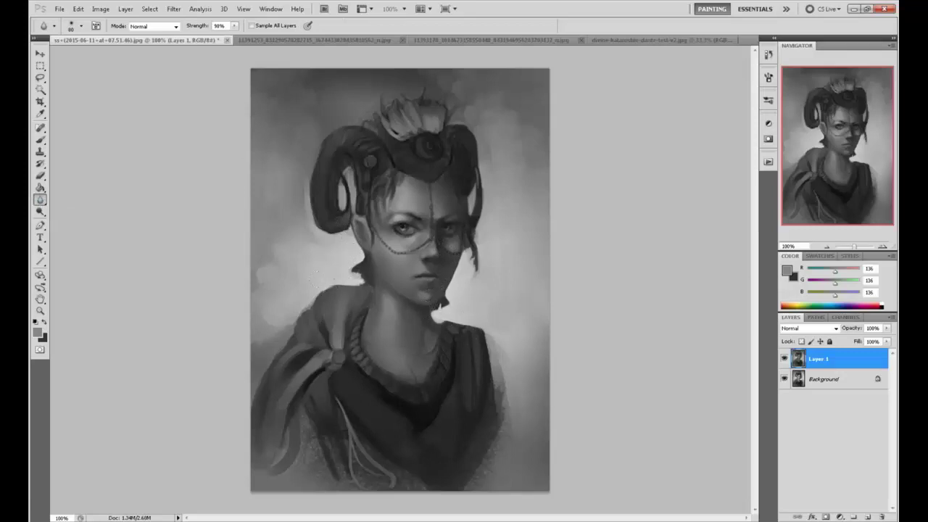
pyautogui.click(787, 270)
pyautogui.click(747, 182)
pyautogui.click(855, 176)
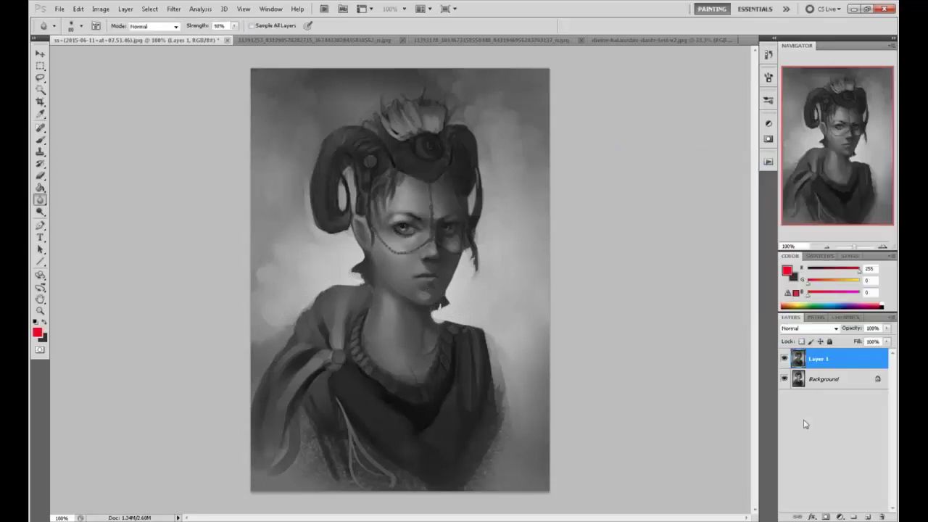
# On a new layer, sketch red composition triangles over the face with corner circles
pyautogui.click(865, 515)
pyautogui.press('b')
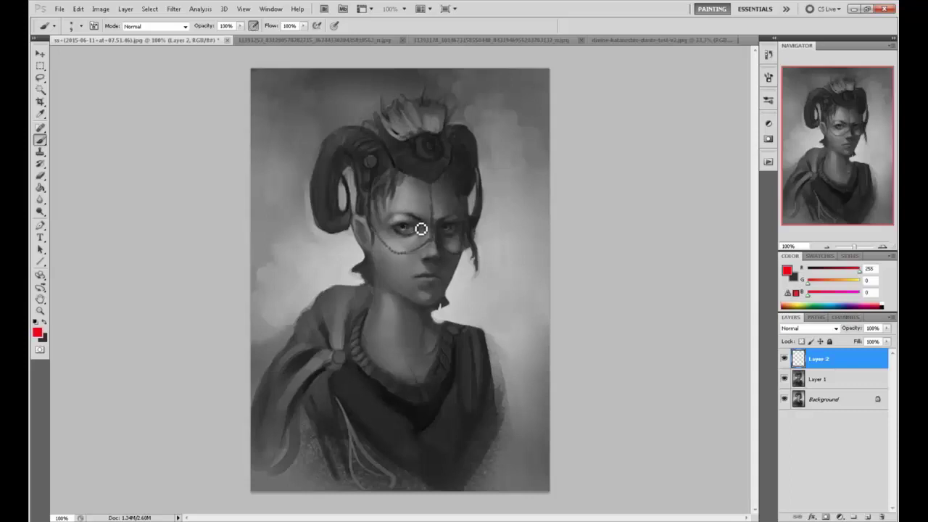
pyautogui.moveTo(423, 221)
pyautogui.mouseDown()
pyautogui.moveTo(399, 242)
pyautogui.moveTo(422, 225)
pyautogui.moveTo(411, 253)
pyautogui.moveTo(473, 220)
pyautogui.moveTo(389, 213)
pyautogui.mouseUp()
pyautogui.hotkey('ctrl', 'z')
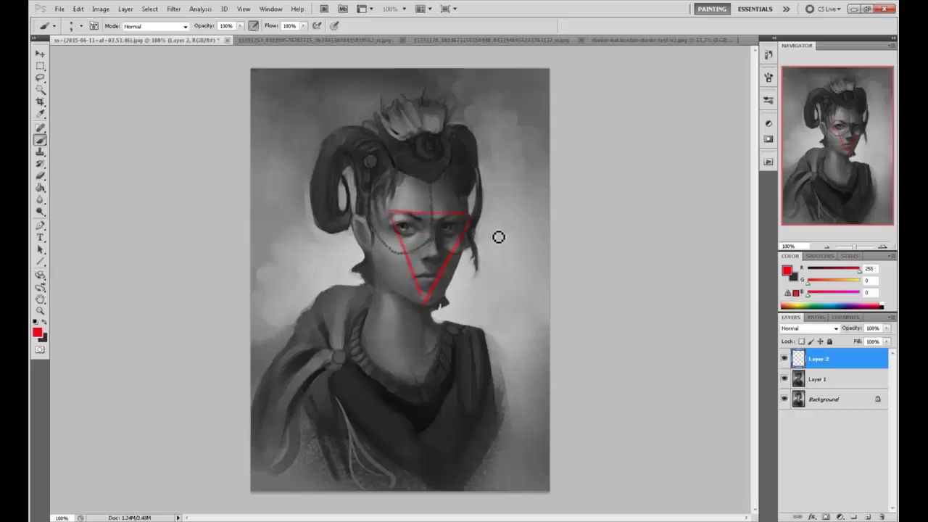
pyautogui.moveTo(492, 221)
pyautogui.mouseDown()
pyautogui.moveTo(517, 283)
pyautogui.moveTo(503, 280)
pyautogui.mouseUp()
pyautogui.hotkey('ctrl', 'alt', 'z')
pyautogui.hotkey('ctrl', 'alt', 'z')
pyautogui.hotkey('ctrl', 'alt', 'z')
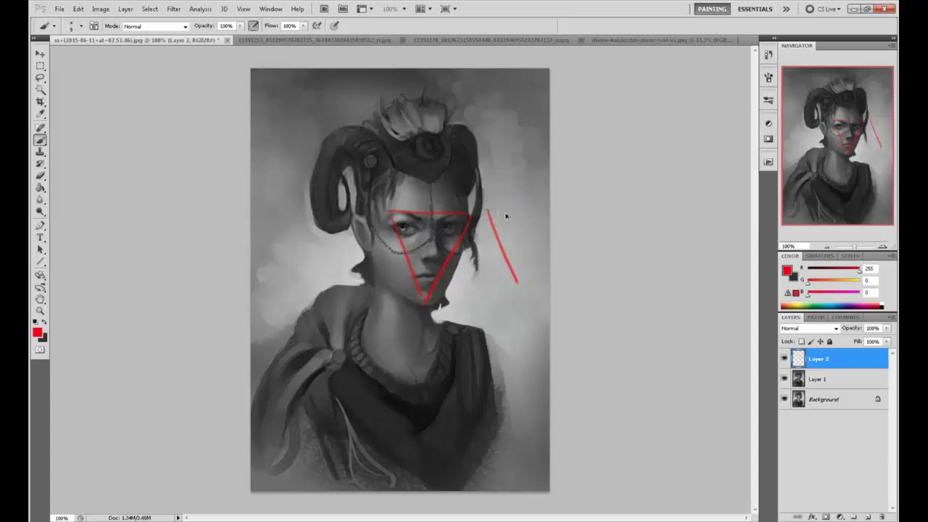
pyautogui.moveTo(514, 210)
pyautogui.mouseDown()
pyautogui.moveTo(485, 293)
pyautogui.moveTo(556, 294)
pyautogui.moveTo(520, 211)
pyautogui.mouseUp()
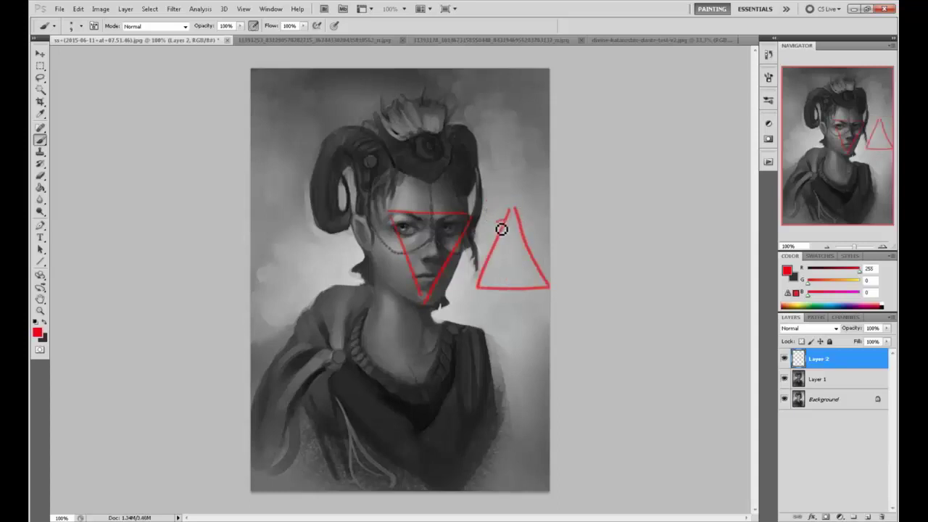
pyautogui.moveTo(484, 279)
pyautogui.mouseDown()
pyautogui.moveTo(526, 271)
pyautogui.moveTo(522, 246)
pyautogui.moveTo(511, 266)
pyautogui.moveTo(545, 270)
pyautogui.moveTo(477, 290)
pyautogui.moveTo(485, 210)
pyautogui.mouseUp()
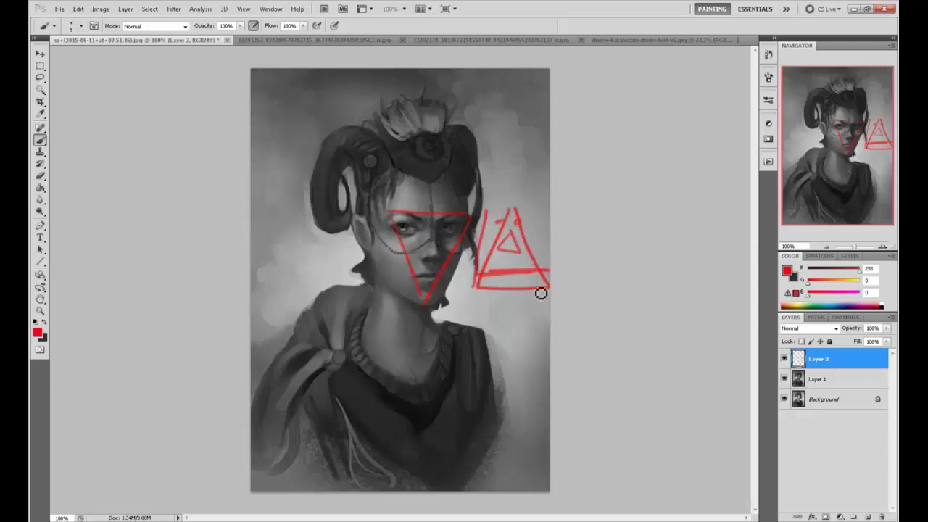
pyautogui.moveTo(541, 290); pyautogui.dragTo(543, 203)
pyautogui.moveTo(493, 247)
pyautogui.mouseDown()
pyautogui.moveTo(491, 263)
pyautogui.moveTo(485, 250)
pyautogui.mouseUp()
pyautogui.moveTo(533, 245)
pyautogui.mouseDown()
pyautogui.moveTo(536, 261)
pyautogui.moveTo(543, 253)
pyautogui.mouseUp()
# Add strokes and a small inner triangle, then delete the sketch layer and hide Layer 1
pyautogui.moveTo(486, 216); pyautogui.dragTo(542, 217)
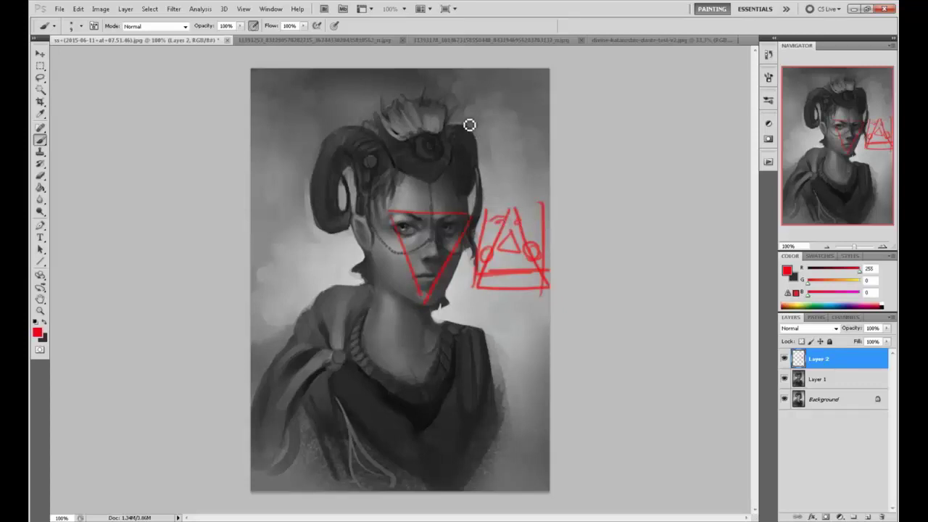
pyautogui.hotkey('ctrl', 'z')
pyautogui.moveTo(503, 214); pyautogui.dragTo(487, 217)
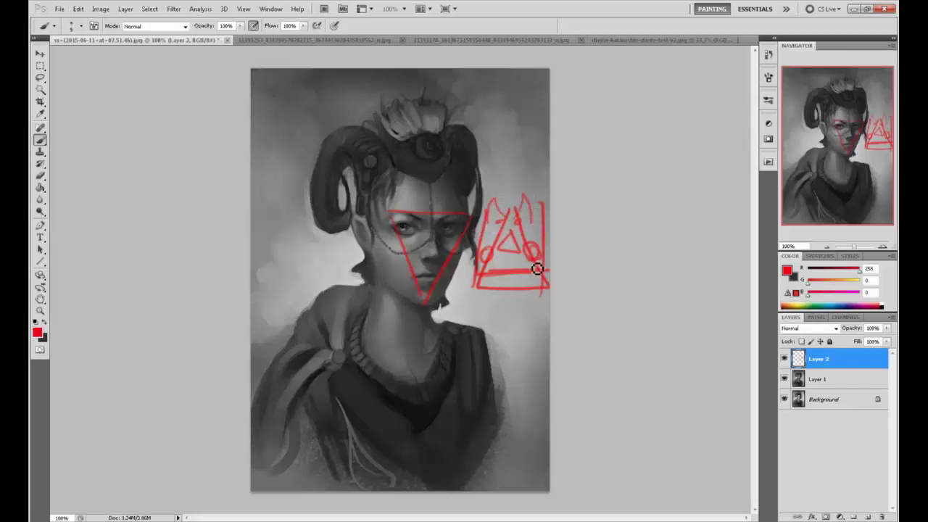
pyautogui.hotkey('ctrl', 'z')
pyautogui.moveTo(499, 211); pyautogui.dragTo(484, 226)
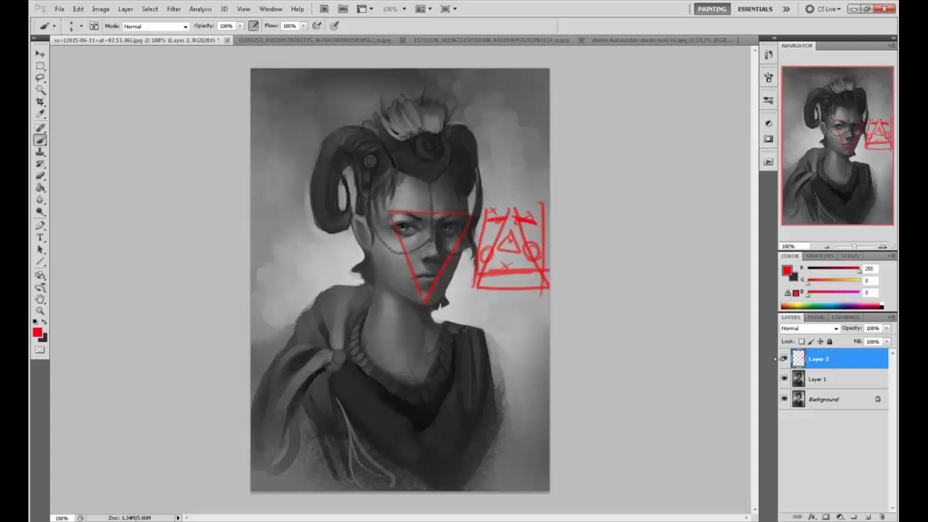
pyautogui.moveTo(490, 213); pyautogui.dragTo(548, 203)
pyautogui.moveTo(509, 253)
pyautogui.mouseDown()
pyautogui.moveTo(483, 283)
pyautogui.moveTo(481, 241)
pyautogui.moveTo(522, 277)
pyautogui.moveTo(527, 258)
pyautogui.moveTo(472, 225)
pyautogui.moveTo(502, 292)
pyautogui.moveTo(490, 202)
pyautogui.moveTo(557, 252)
pyautogui.moveTo(530, 280)
pyautogui.mouseUp()
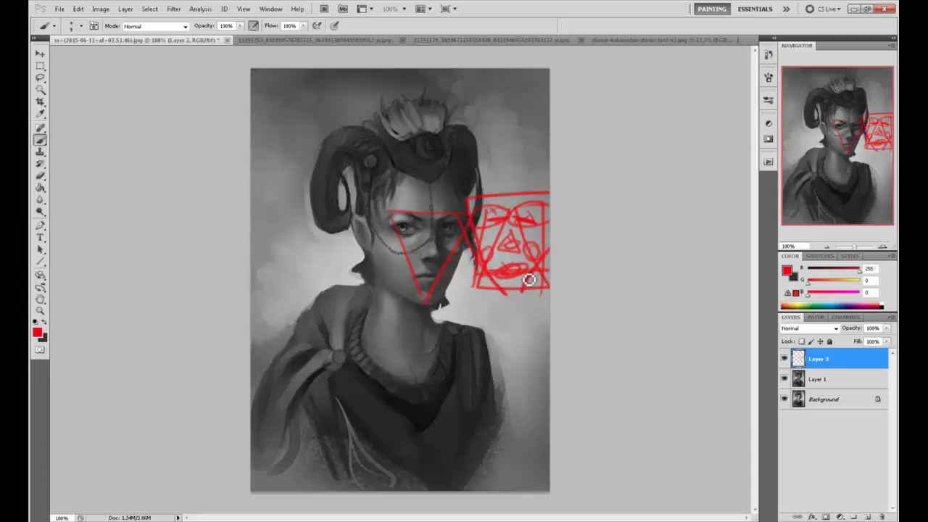
pyautogui.click(880, 517)
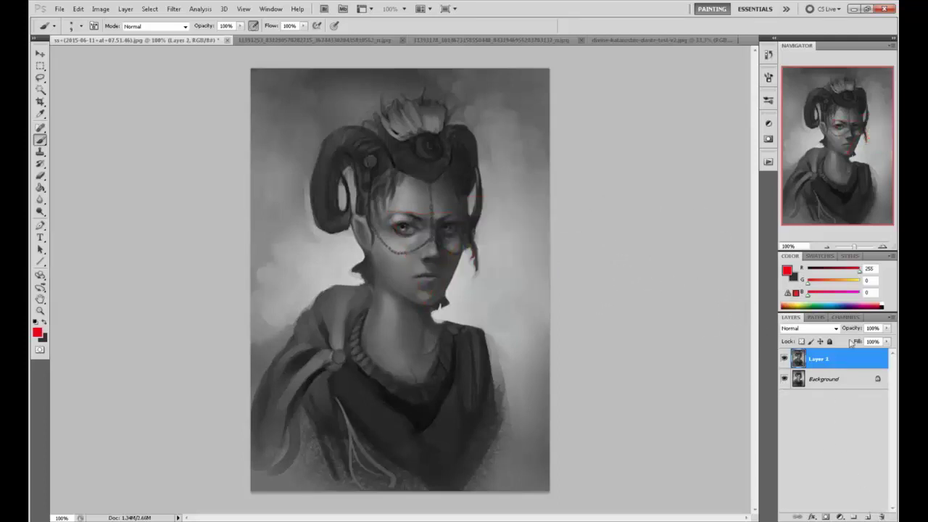
pyautogui.click(783, 360)
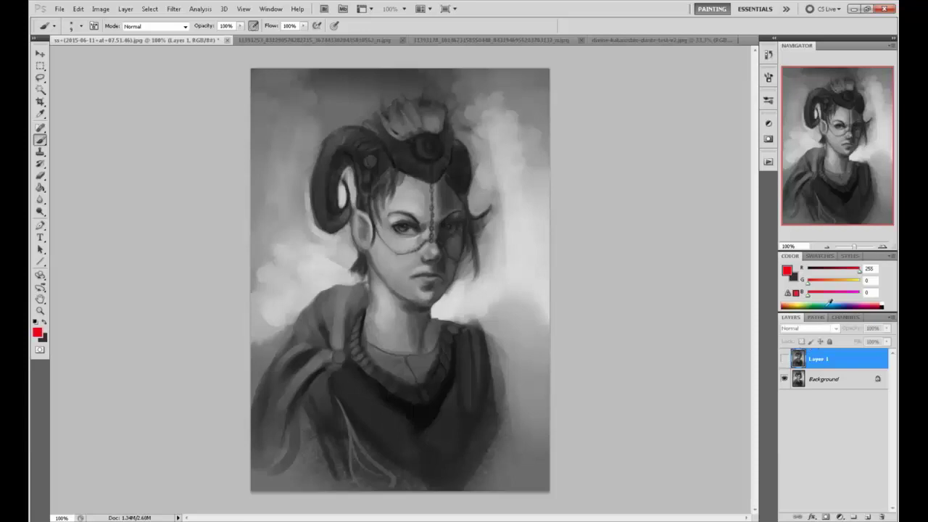
# Show Layer 1, add Layer 2 and fill it with a mid-grey sampled from the portrait
pyautogui.click(784, 359)
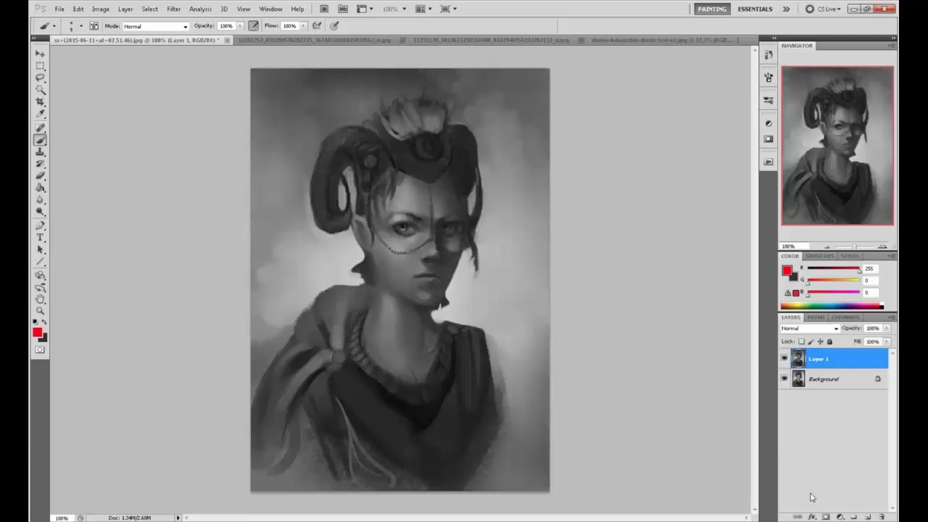
pyautogui.click(869, 517)
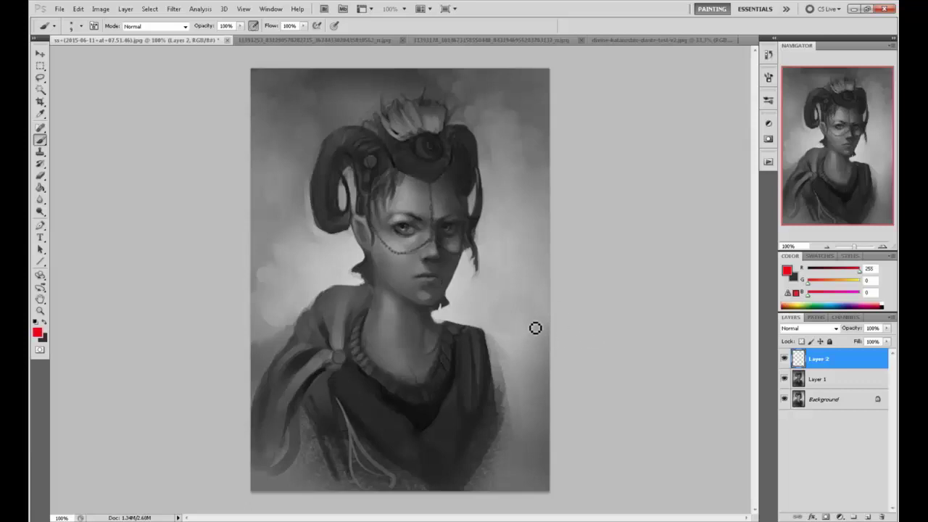
pyautogui.press('g')
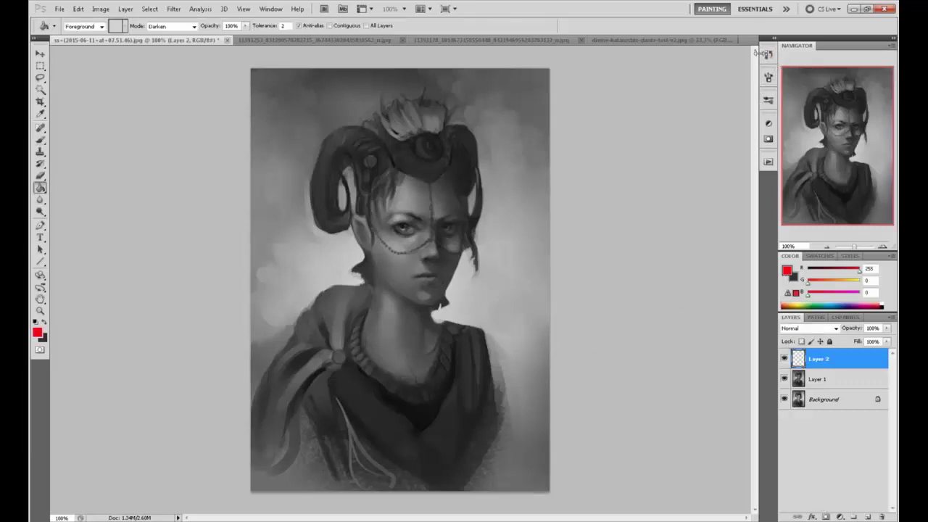
pyautogui.click(786, 271)
pyautogui.click(489, 210)
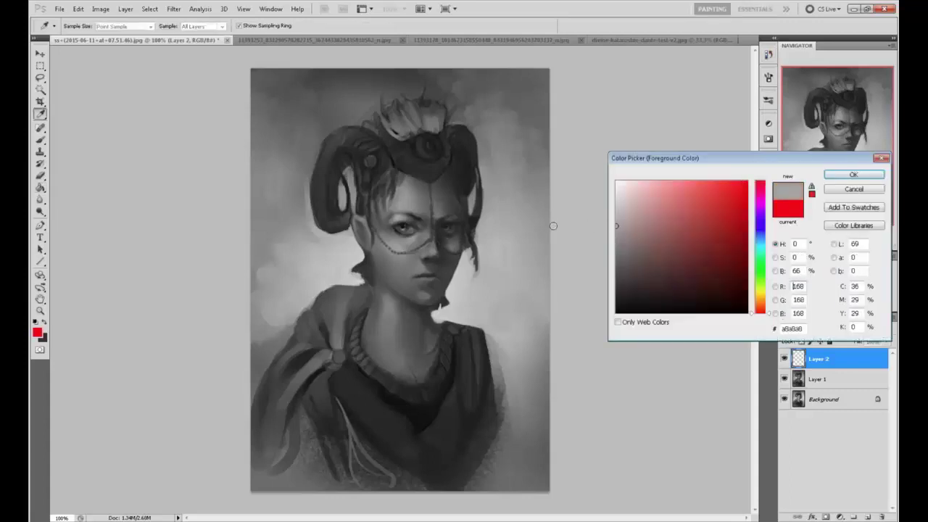
pyautogui.press('Return')
pyautogui.click(490, 210)
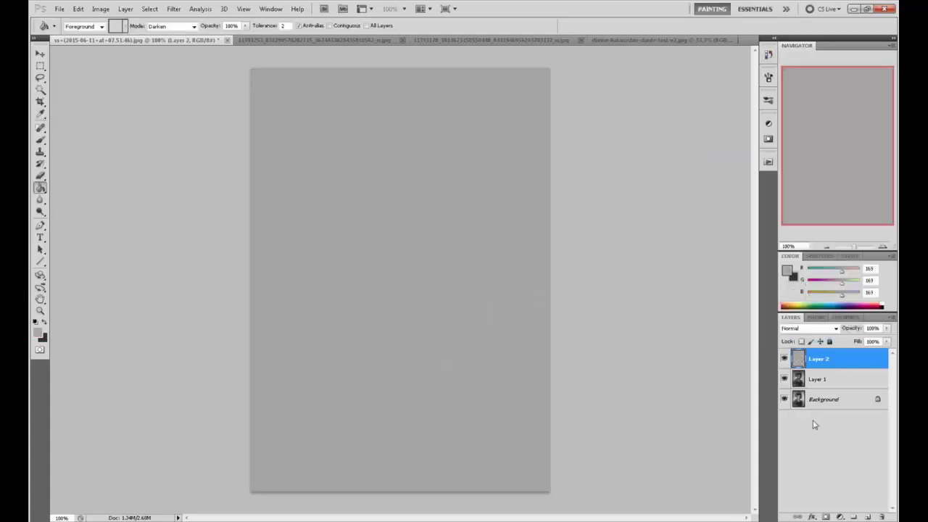
# Add Layer 3 and set the brush foreground colour to black (value 0)
pyautogui.click(867, 517)
pyautogui.press('b')
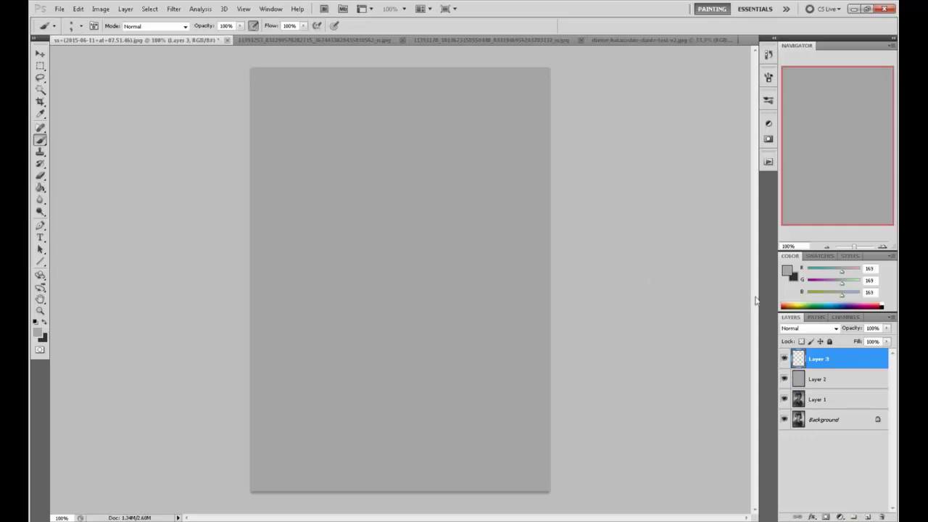
pyautogui.click(787, 271)
pyautogui.doubleClick(797, 286)
pyautogui.write('0')
pyautogui.click(850, 175)
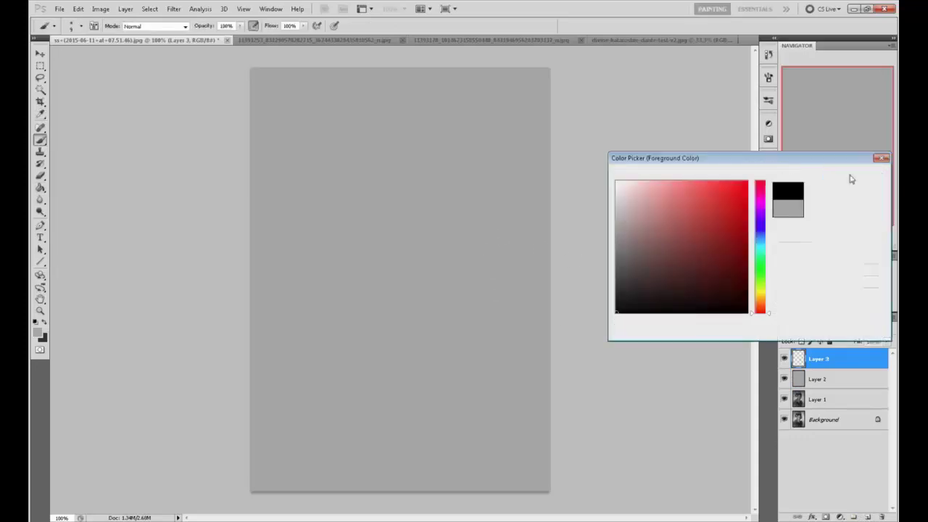
# Paint the scale line with a left end mark and a middle tick
pyautogui.moveTo(538, 253)
pyautogui.mouseDown()
pyautogui.moveTo(543, 298)
pyautogui.moveTo(545, 260)
pyautogui.moveTo(544, 277)
pyautogui.moveTo(268, 269)
pyautogui.moveTo(264, 294)
pyautogui.mouseUp()
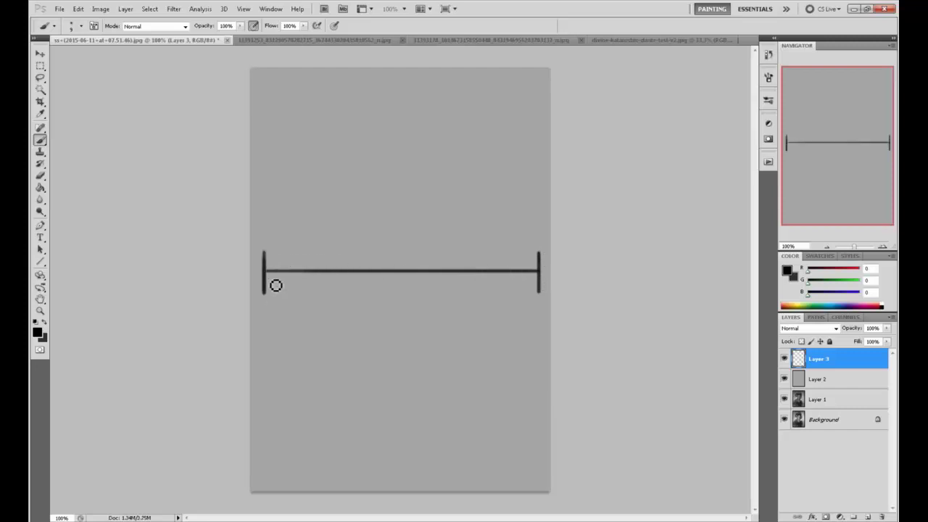
pyautogui.hotkey('ctrl', 'z')
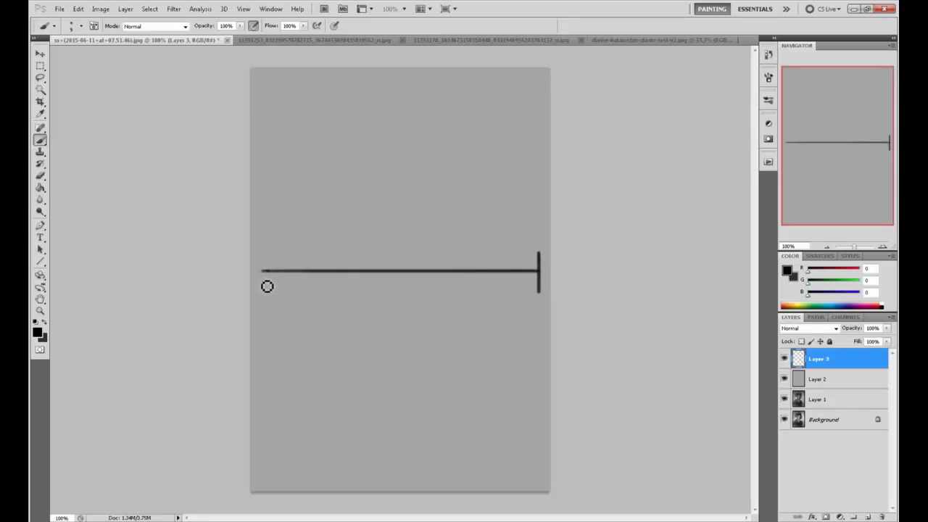
pyautogui.moveTo(261, 248); pyautogui.dragTo(261, 293)
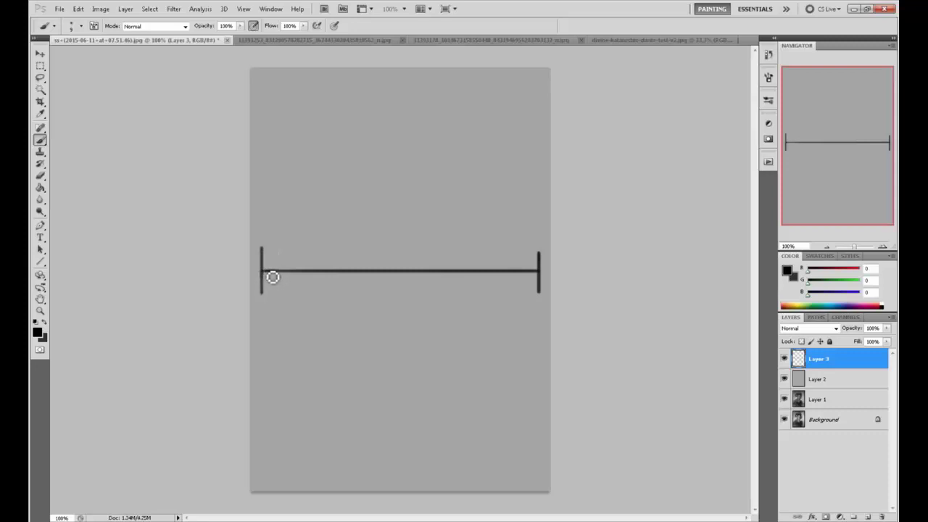
pyautogui.hotkey('ctrl', 'z')
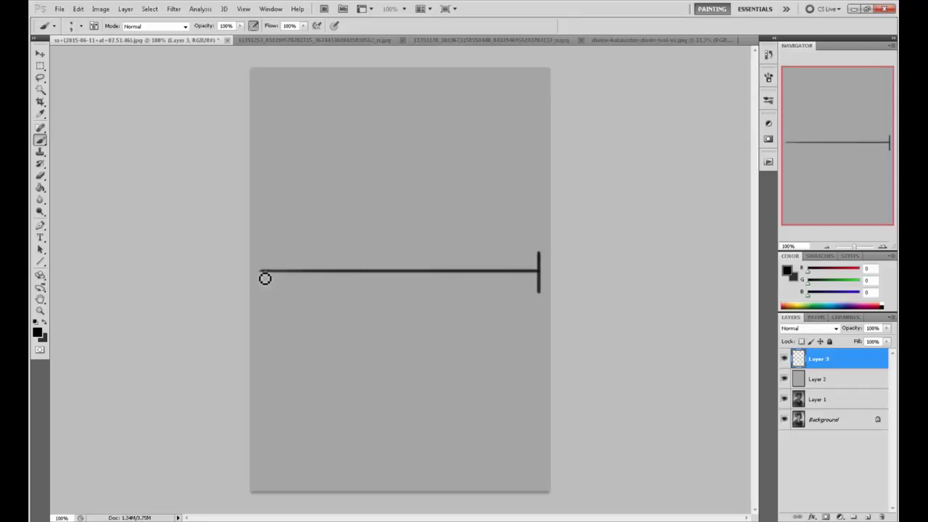
pyautogui.moveTo(262, 251); pyautogui.dragTo(263, 293)
pyautogui.hotkey('ctrl', 'z')
pyautogui.moveTo(262, 251); pyautogui.dragTo(264, 290)
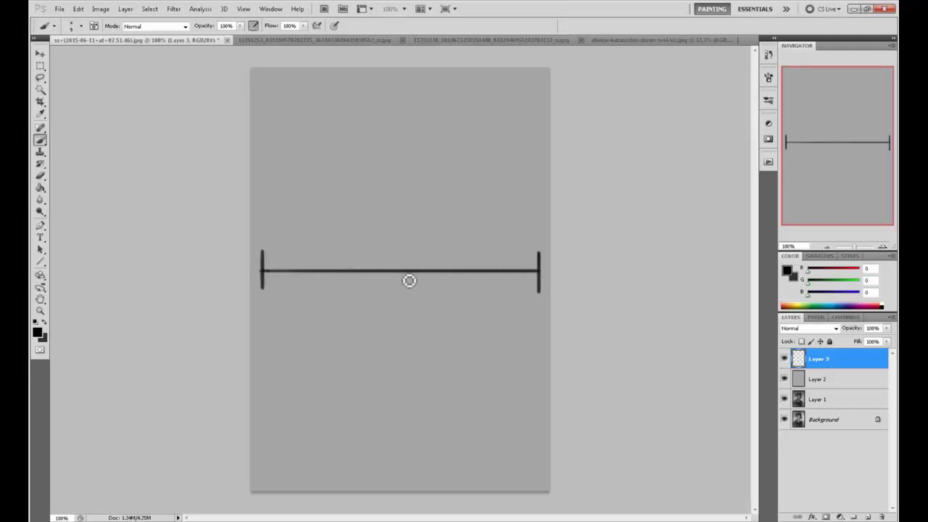
pyautogui.moveTo(403, 262); pyautogui.dragTo(403, 283)
pyautogui.hotkey('ctrl', 'z')
pyautogui.moveTo(400, 284); pyautogui.dragTo(400, 260)
# Write the Elf and Ogre labels above the line ends and sketch eyes above Elf
pyautogui.moveTo(537, 243)
pyautogui.mouseDown()
pyautogui.moveTo(524, 203)
pyautogui.moveTo(534, 215)
pyautogui.moveTo(548, 193)
pyautogui.moveTo(543, 208)
pyautogui.mouseUp()
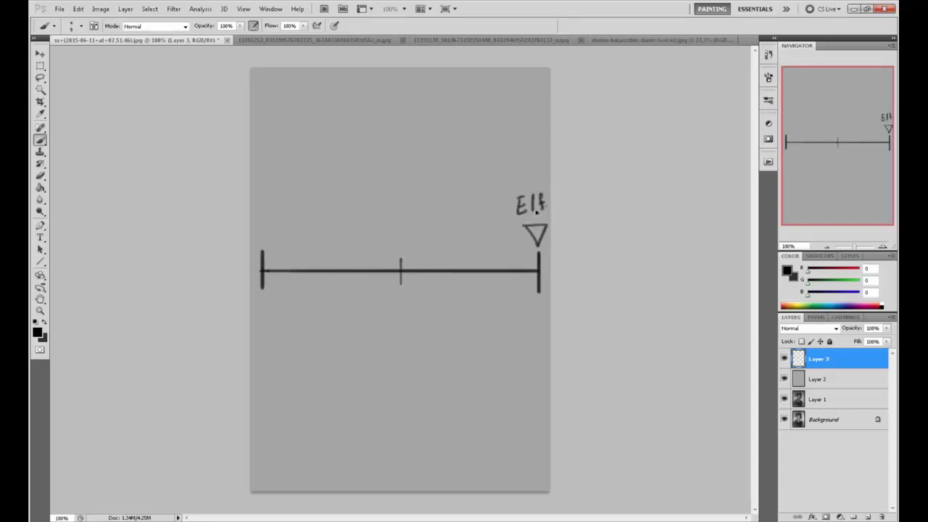
pyautogui.hotkey('ctrl', 'alt', 'z')
pyautogui.hotkey('ctrl', 'alt', 'z')
pyautogui.hotkey('ctrl', 'alt', 'z')
pyautogui.hotkey('ctrl', 'shift', 'z')
pyautogui.hotkey('ctrl', 'shift', 'z')
pyautogui.hotkey('ctrl', 'shift', 'z')
pyautogui.moveTo(263, 205); pyautogui.dragTo(294, 210)
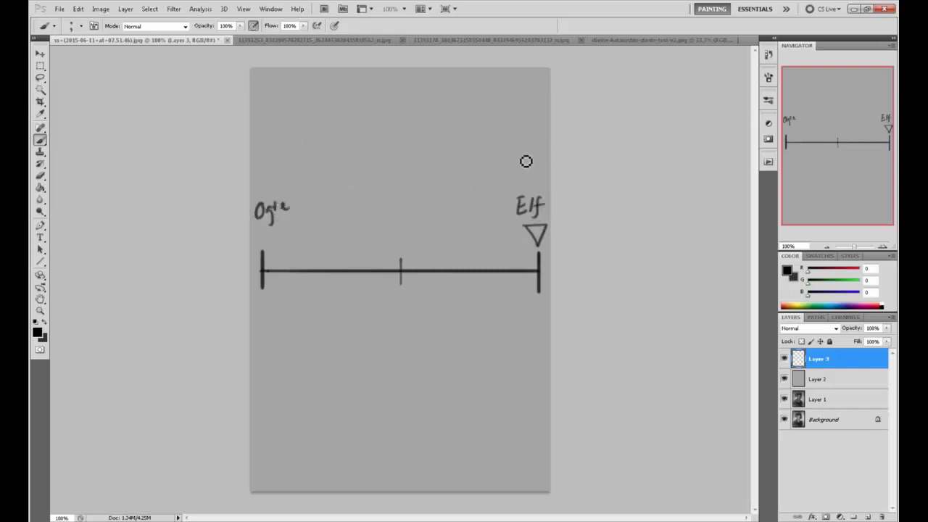
pyautogui.moveTo(517, 157); pyautogui.dragTo(536, 149)
pyautogui.moveTo(532, 155); pyautogui.dragTo(537, 156)
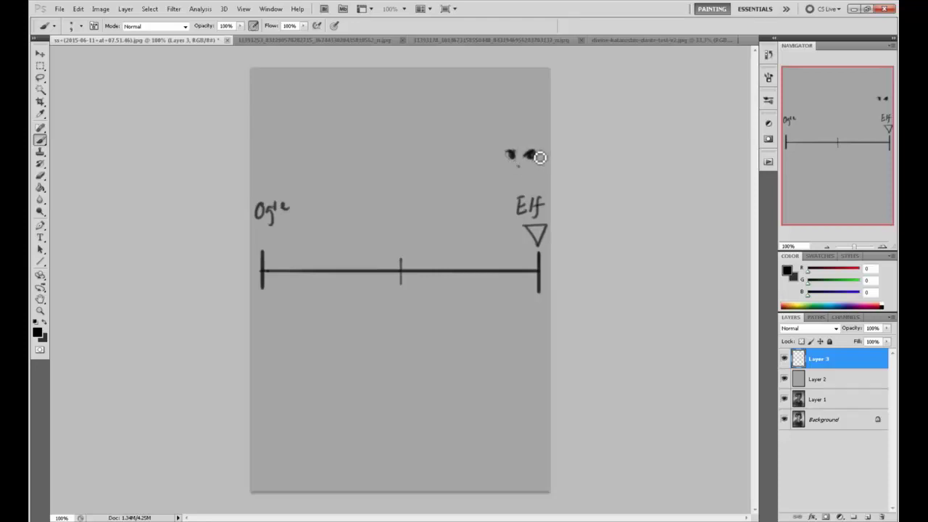
# Sample grey and near-black from the canvas and sketch the elf's cheeks under the eyes
pyautogui.keyDown('alt'); pyautogui.click(544, 161); pyautogui.keyUp('alt')
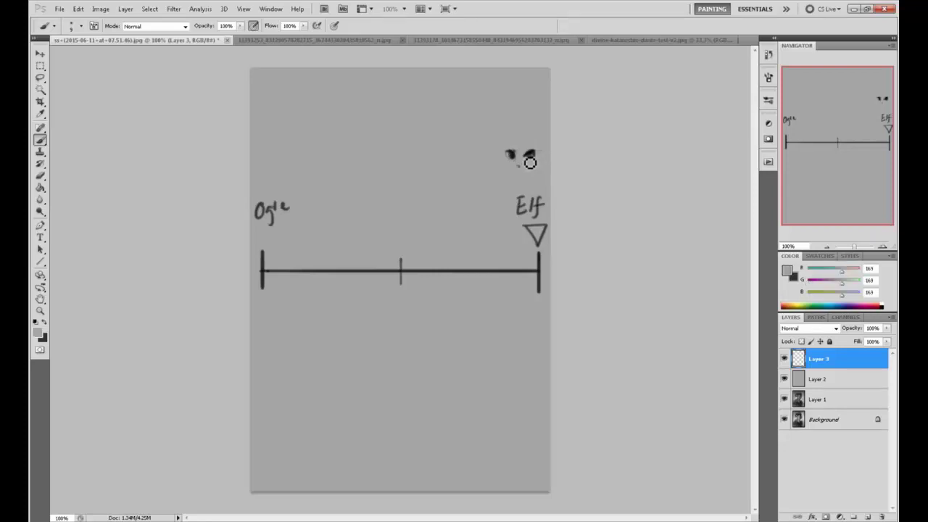
pyautogui.keyDown('alt'); pyautogui.click(528, 165); pyautogui.keyUp('alt')
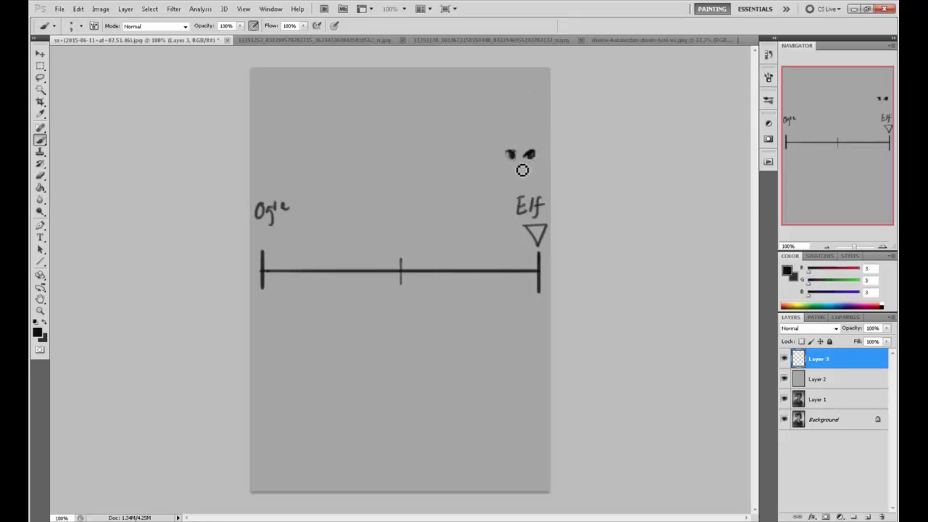
pyautogui.keyDown('alt'); pyautogui.click(523, 171); pyautogui.keyUp('alt')
pyautogui.keyDown('alt'); pyautogui.click(530, 156); pyautogui.keyUp('alt')
pyautogui.moveTo(532, 166)
pyautogui.mouseDown()
pyautogui.moveTo(508, 170)
pyautogui.moveTo(535, 155)
pyautogui.moveTo(529, 141)
pyautogui.moveTo(511, 173)
pyautogui.moveTo(504, 159)
pyautogui.moveTo(540, 165)
pyautogui.mouseUp()
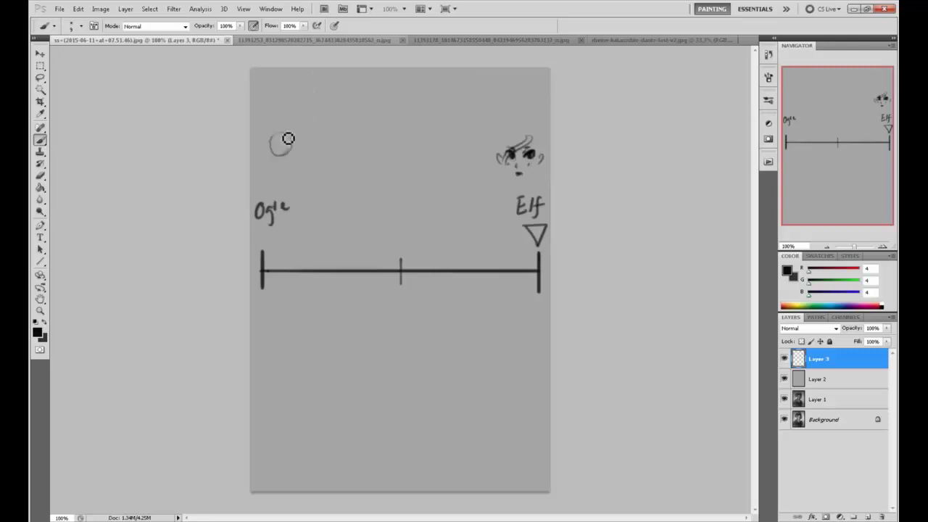
# Sketch the bulky ogre's head, face and oval body above the Ogre label
pyautogui.moveTo(285, 181)
pyautogui.mouseDown()
pyautogui.moveTo(265, 172)
pyautogui.moveTo(301, 170)
pyautogui.mouseUp()
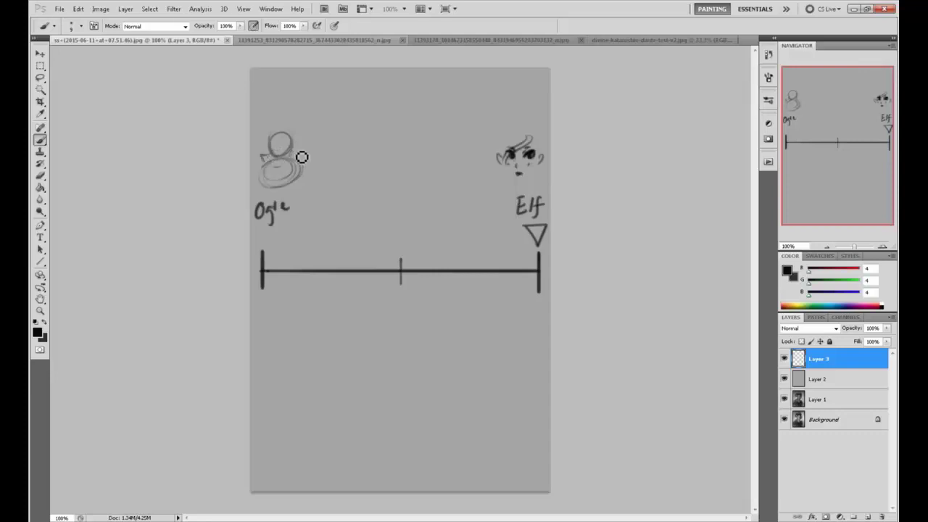
pyautogui.moveTo(280, 174)
pyautogui.mouseDown()
pyautogui.moveTo(290, 171)
pyautogui.moveTo(288, 156)
pyautogui.mouseUp()
pyautogui.moveTo(282, 153); pyautogui.dragTo(282, 164)
pyautogui.moveTo(283, 156)
pyautogui.mouseDown()
pyautogui.moveTo(277, 168)
pyautogui.moveTo(297, 172)
pyautogui.moveTo(293, 148)
pyautogui.moveTo(252, 182)
pyautogui.mouseUp()
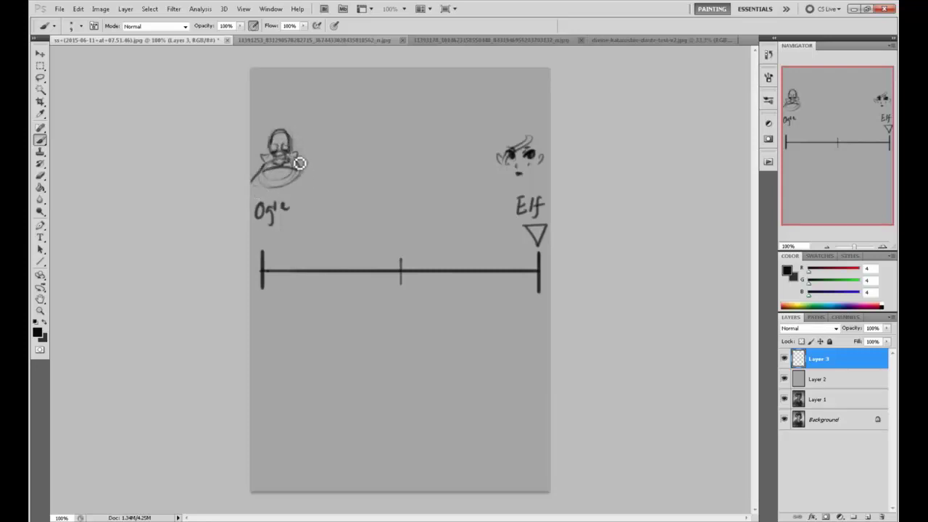
pyautogui.moveTo(300, 162); pyautogui.dragTo(305, 179)
pyautogui.moveTo(246, 184)
pyautogui.mouseDown()
pyautogui.moveTo(301, 190)
pyautogui.moveTo(256, 193)
pyautogui.mouseUp()
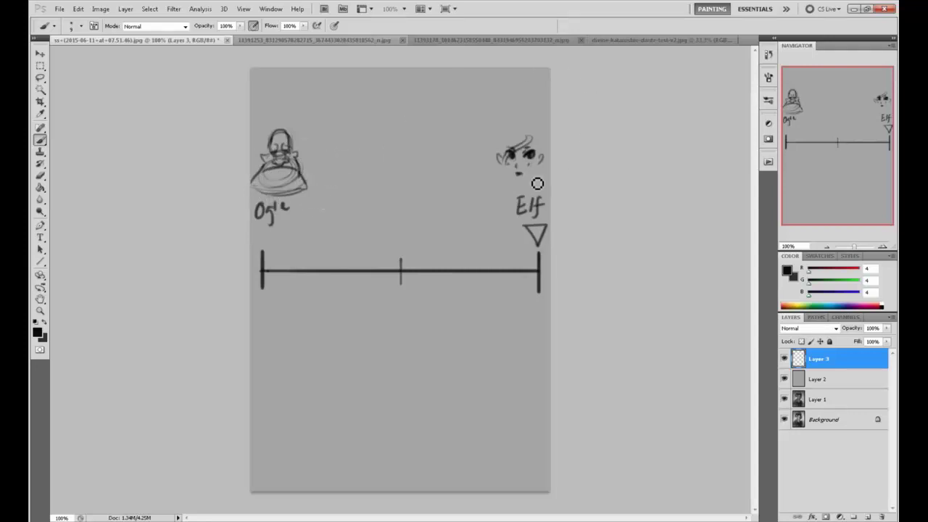
# Draw the elf's jaw and chin and redo the hair over its head
pyautogui.moveTo(512, 169)
pyautogui.mouseDown()
pyautogui.moveTo(528, 190)
pyautogui.moveTo(521, 196)
pyautogui.moveTo(545, 175)
pyautogui.moveTo(544, 155)
pyautogui.moveTo(505, 141)
pyautogui.moveTo(524, 140)
pyautogui.moveTo(528, 131)
pyautogui.moveTo(495, 172)
pyautogui.moveTo(500, 179)
pyautogui.mouseUp()
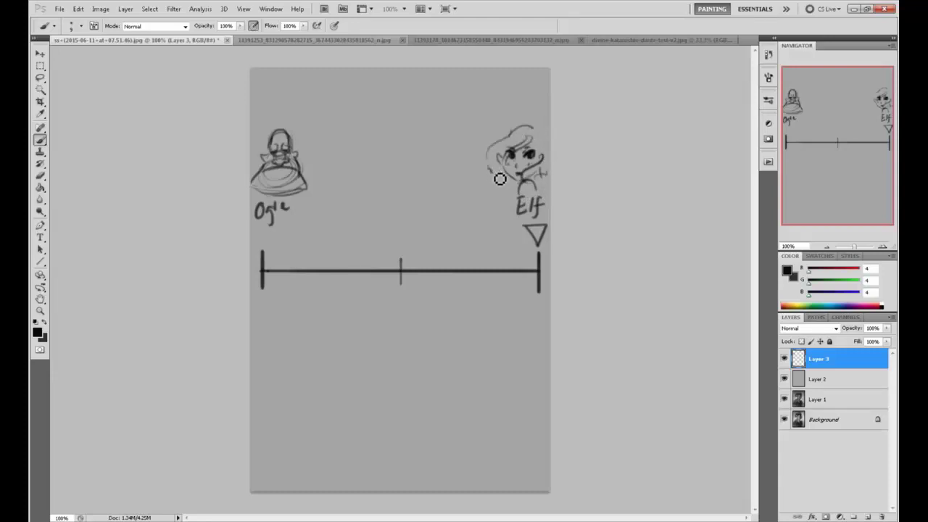
pyautogui.hotkey('ctrl', 'alt', 'z')
pyautogui.hotkey('ctrl', 'alt', 'z')
pyautogui.moveTo(538, 135)
pyautogui.mouseDown()
pyautogui.moveTo(524, 130)
pyautogui.moveTo(489, 161)
pyautogui.moveTo(499, 183)
pyautogui.mouseUp()
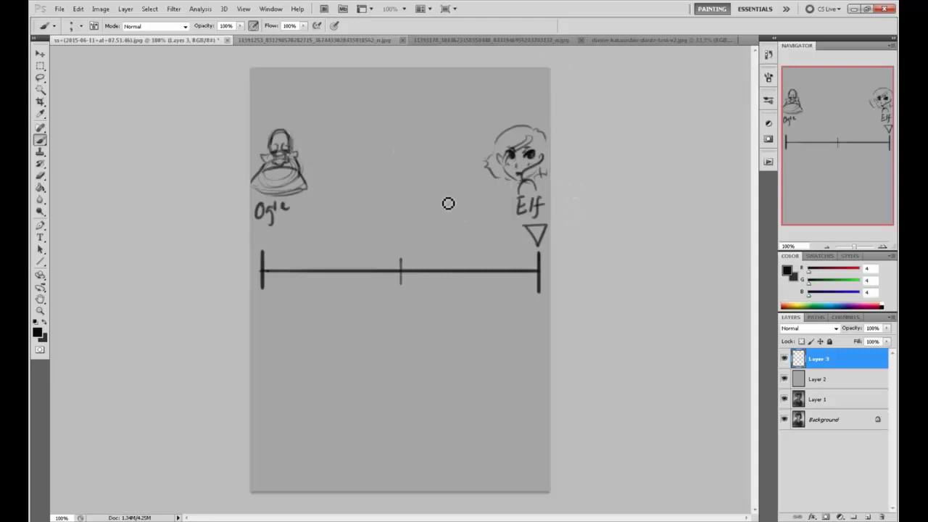
# Darken the middle tick and write 'Average' above it, discarding stray thin strokes
pyautogui.moveTo(400, 252); pyautogui.dragTo(400, 290)
pyautogui.moveTo(395, 248)
pyautogui.mouseDown()
pyautogui.moveTo(426, 236)
pyautogui.moveTo(429, 255)
pyautogui.moveTo(437, 227)
pyautogui.mouseUp()
pyautogui.moveTo(262, 252); pyautogui.dragTo(379, 259)
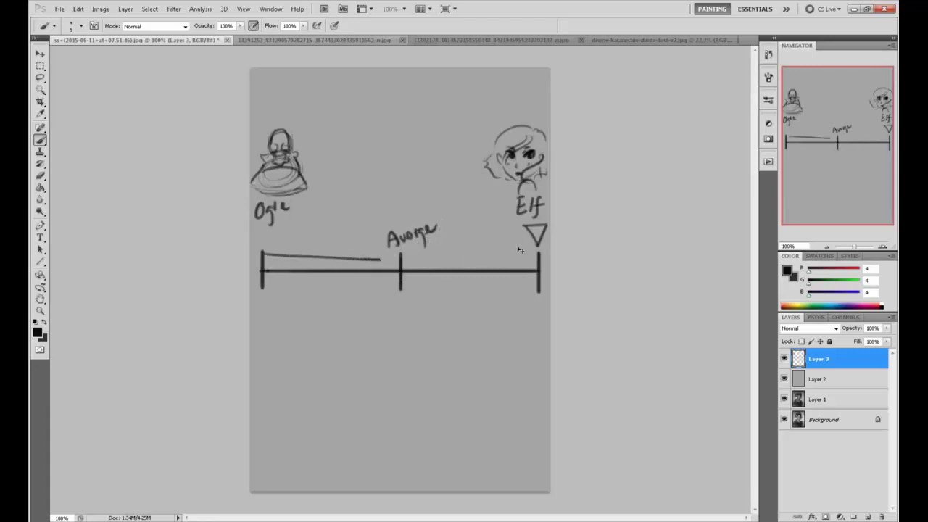
pyautogui.hotkey('ctrl', 'z')
pyautogui.moveTo(525, 255); pyautogui.dragTo(407, 248)
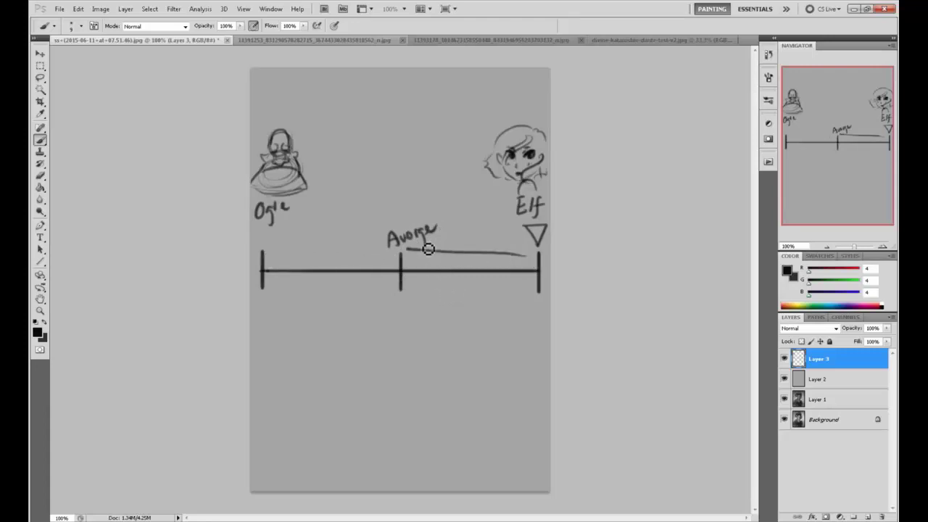
pyautogui.hotkey('ctrl', 'z')
# Add a tick just left of the Elf end, removing a trial arrow beside Elf
pyautogui.moveTo(512, 281); pyautogui.dragTo(512, 262)
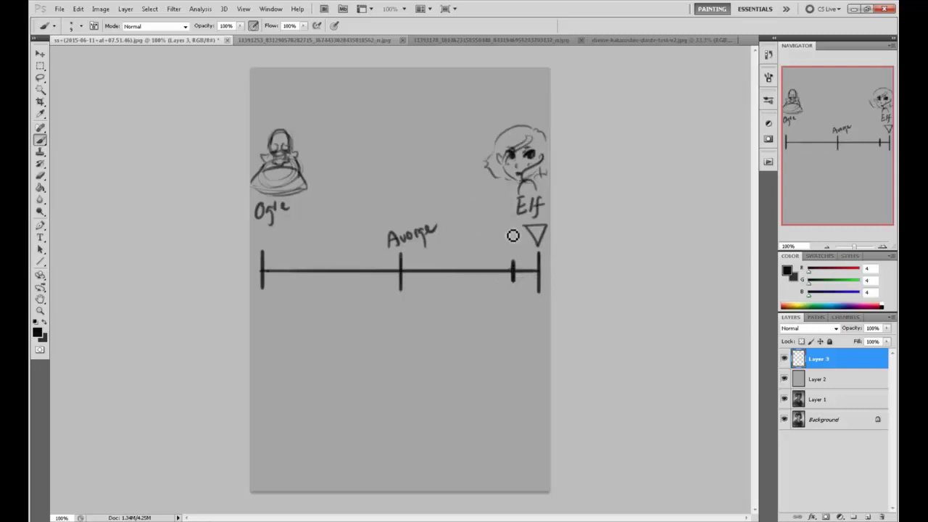
pyautogui.moveTo(500, 233); pyautogui.dragTo(510, 196)
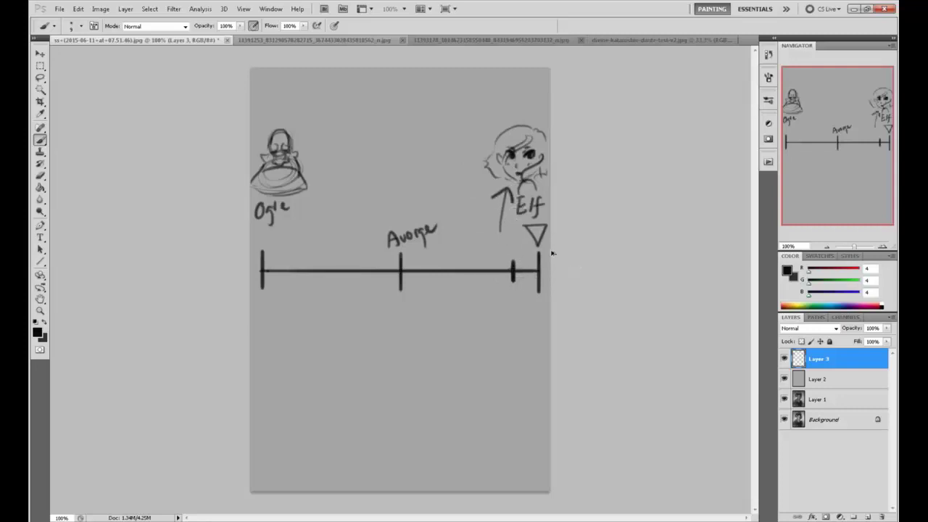
pyautogui.hotkey('ctrl', 'z')
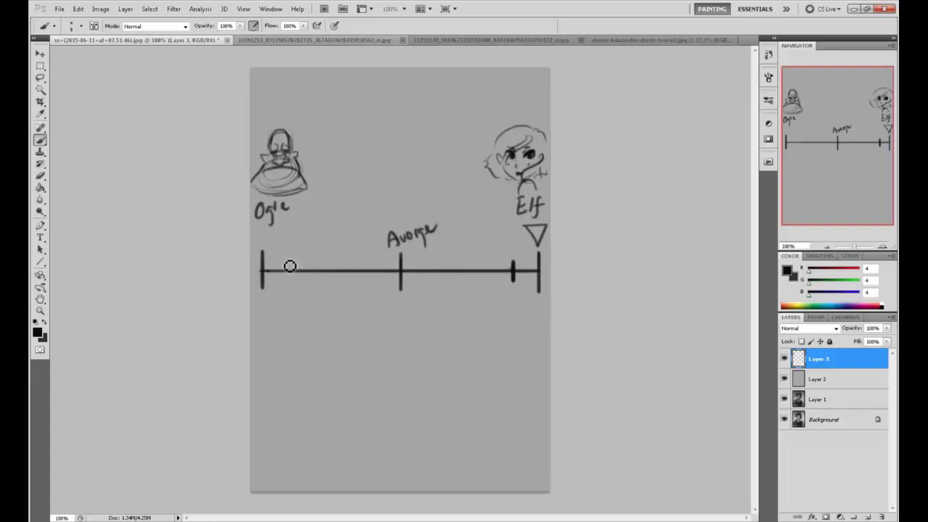
# Add a tick near the Ogre end and draw an upward arrow below Average
pyautogui.moveTo(291, 263); pyautogui.dragTo(292, 283)
pyautogui.moveTo(288, 250)
pyautogui.mouseDown()
pyautogui.moveTo(292, 243)
pyautogui.moveTo(296, 251)
pyautogui.mouseUp()
pyautogui.click(298, 249)
pyautogui.hotkey('ctrl', 'z')
pyautogui.moveTo(394, 313)
pyautogui.mouseDown()
pyautogui.moveTo(410, 313)
pyautogui.moveTo(409, 339)
pyautogui.mouseUp()
pyautogui.moveTo(403, 297)
pyautogui.mouseDown()
pyautogui.moveTo(392, 311)
pyautogui.moveTo(416, 314)
pyautogui.mouseUp()
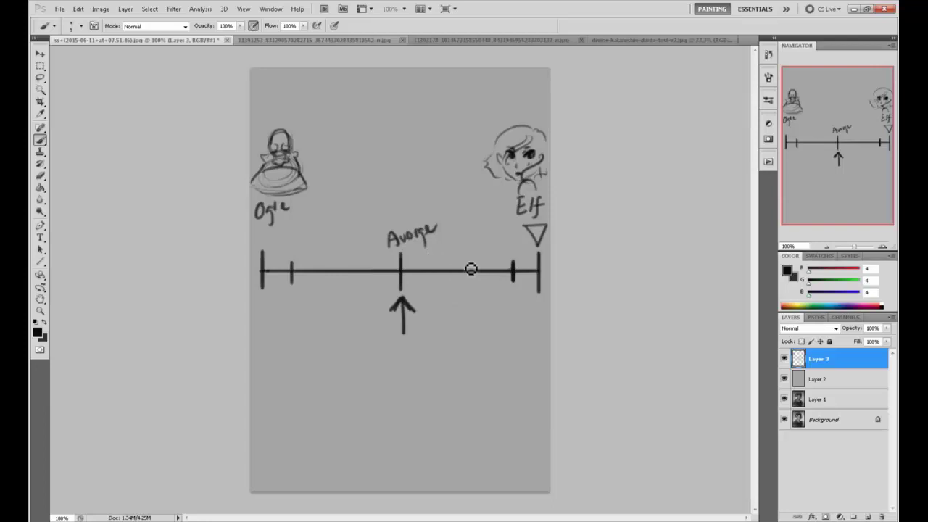
# Try bold ticks and long left-pointing arrows along the scale, then undo them
pyautogui.moveTo(514, 261); pyautogui.dragTo(515, 284)
pyautogui.moveTo(475, 261)
pyautogui.mouseDown()
pyautogui.moveTo(478, 283)
pyautogui.moveTo(476, 254)
pyautogui.mouseUp()
pyautogui.moveTo(476, 253); pyautogui.dragTo(502, 244)
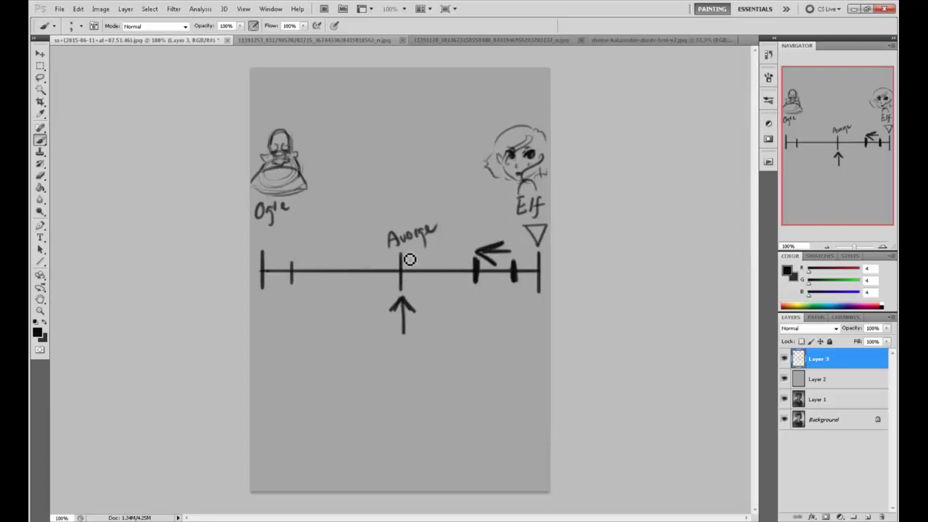
pyautogui.moveTo(401, 252)
pyautogui.mouseDown()
pyautogui.moveTo(403, 283)
pyautogui.moveTo(399, 272)
pyautogui.moveTo(308, 265)
pyautogui.mouseUp()
pyautogui.moveTo(339, 242)
pyautogui.mouseDown()
pyautogui.moveTo(320, 275)
pyautogui.moveTo(347, 288)
pyautogui.mouseUp()
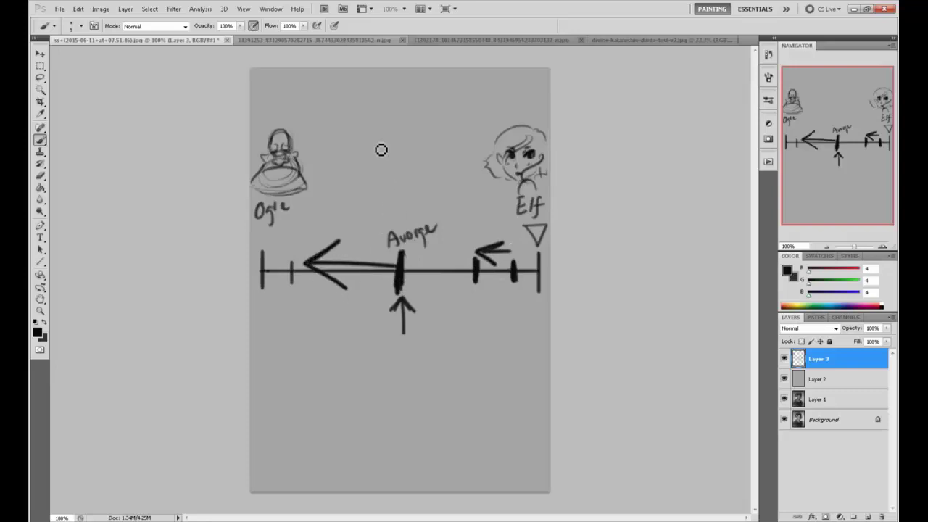
pyautogui.hotkey('ctrl', 'alt', 'z')
pyautogui.hotkey('ctrl', 'alt', 'z')
pyautogui.hotkey('ctrl', 'alt', 'z')
pyautogui.hotkey('ctrl', 'alt', 'z')
pyautogui.hotkey('ctrl', 'alt', 'z')
pyautogui.hotkey('ctrl', 'alt', 'z')
# Letter 'BEAUT' below the right side and 'UGLY.' below the left side of the scale
pyautogui.moveTo(451, 312)
pyautogui.mouseDown()
pyautogui.moveTo(459, 341)
pyautogui.moveTo(483, 307)
pyautogui.moveTo(495, 318)
pyautogui.moveTo(514, 309)
pyautogui.moveTo(512, 330)
pyautogui.mouseUp()
pyautogui.click(537, 316)
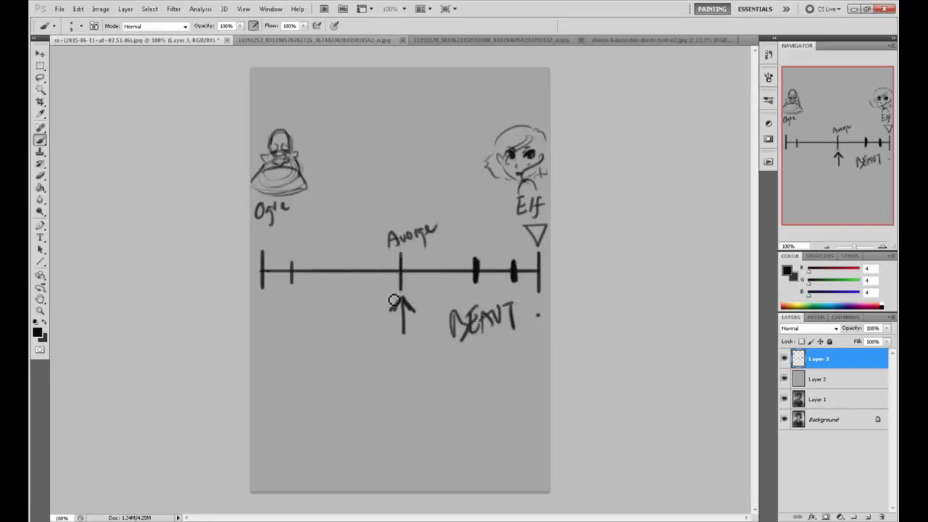
pyautogui.moveTo(295, 313)
pyautogui.mouseDown()
pyautogui.moveTo(336, 334)
pyautogui.moveTo(352, 310)
pyautogui.moveTo(349, 334)
pyautogui.mouseUp()
pyautogui.click(352, 319)
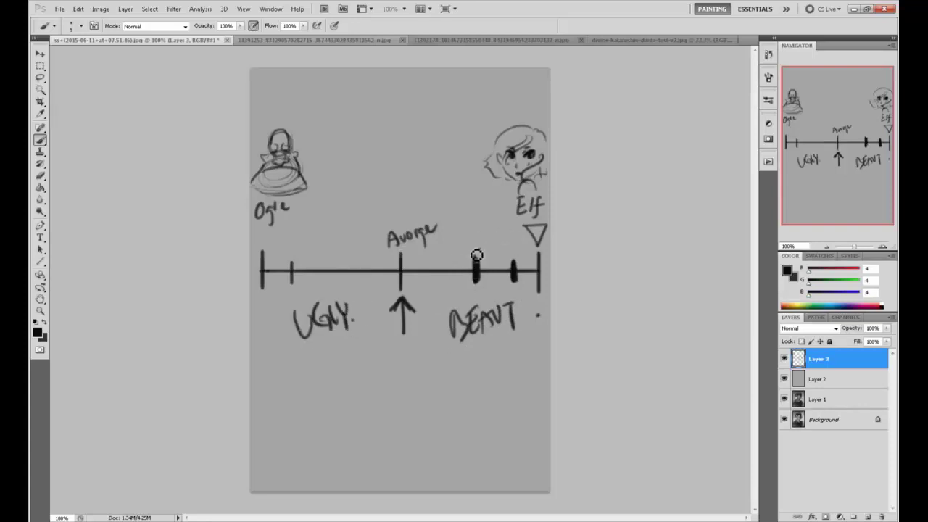
# Draw a left-pointing arrow above the scale near Elf, discarding trial vertical lines
pyautogui.moveTo(479, 250); pyautogui.dragTo(453, 248)
pyautogui.moveTo(464, 243)
pyautogui.mouseDown()
pyautogui.moveTo(469, 255)
pyautogui.moveTo(408, 283)
pyautogui.moveTo(417, 282)
pyautogui.mouseUp()
pyautogui.hotkey('ctrl', 'z')
pyautogui.moveTo(435, 176); pyautogui.dragTo(435, 378)
pyautogui.moveTo(499, 189); pyautogui.dragTo(499, 357)
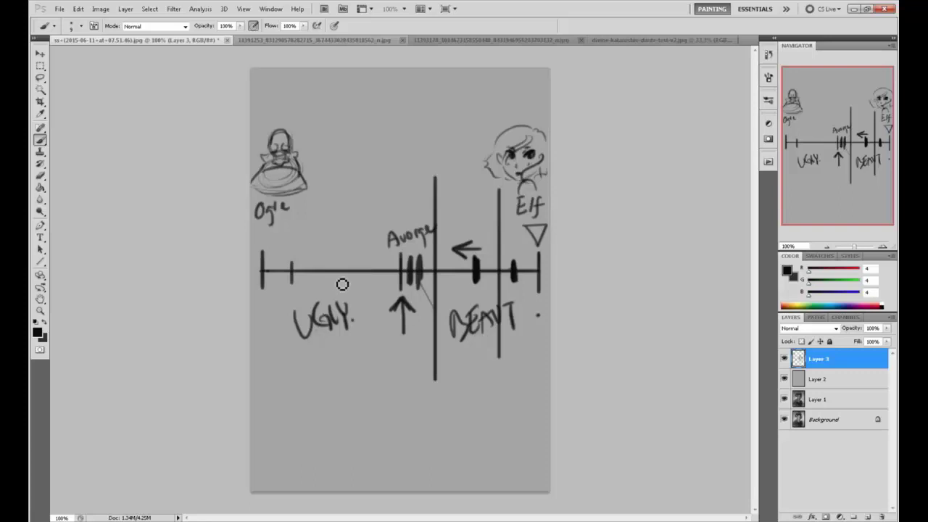
pyautogui.hotkey('ctrl', 'alt', 'z')
pyautogui.hotkey('ctrl', 'alt', 'z')
pyautogui.hotkey('ctrl', 'alt', 'z')
pyautogui.hotkey('ctrl', 'alt', 'z')
pyautogui.hotkey('ctrl', 'alt', 'z')
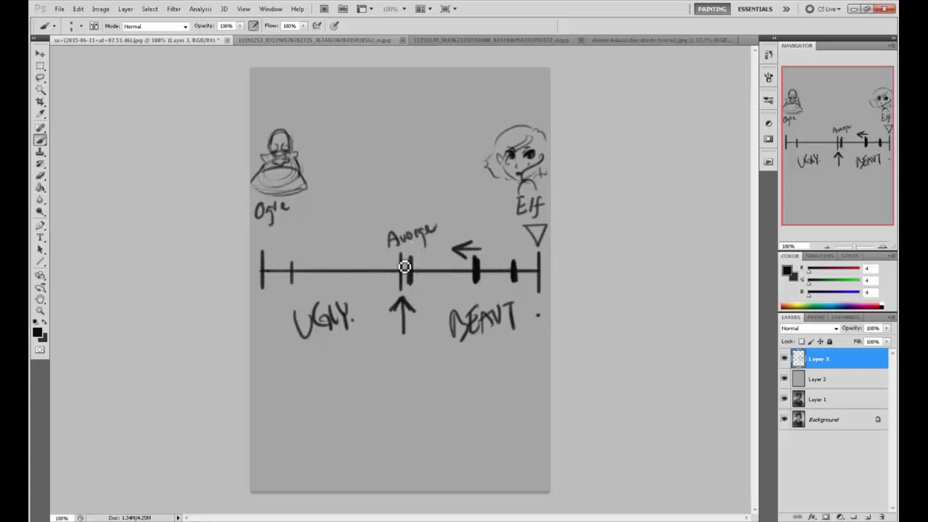
# Try vertical strokes, a small mark, a box and an arrowhead, undoing each
pyautogui.moveTo(405, 259)
pyautogui.mouseDown()
pyautogui.moveTo(401, 201)
pyautogui.moveTo(404, 307)
pyautogui.moveTo(407, 114)
pyautogui.moveTo(398, 311)
pyautogui.mouseUp()
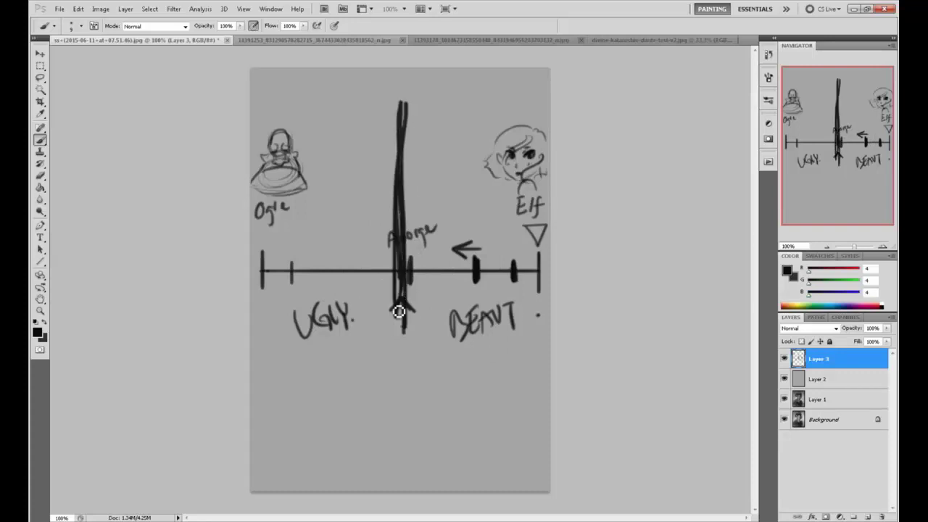
pyautogui.hotkey('ctrl', 'alt', 'z')
pyautogui.hotkey('ctrl', 'alt', 'z')
pyautogui.hotkey('ctrl', 'alt', 'z')
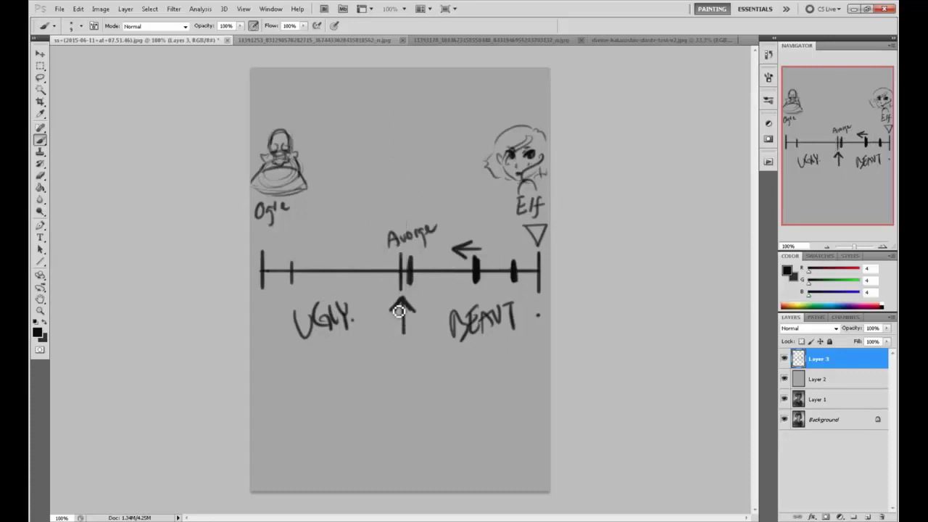
pyautogui.moveTo(259, 303); pyautogui.dragTo(263, 305)
pyautogui.hotkey('ctrl', 'alt', 'z')
pyautogui.moveTo(421, 253)
pyautogui.mouseDown()
pyautogui.moveTo(437, 298)
pyautogui.moveTo(401, 275)
pyautogui.moveTo(405, 167)
pyautogui.moveTo(400, 340)
pyautogui.moveTo(429, 106)
pyautogui.moveTo(398, 417)
pyautogui.moveTo(403, 141)
pyautogui.moveTo(404, 460)
pyautogui.mouseUp()
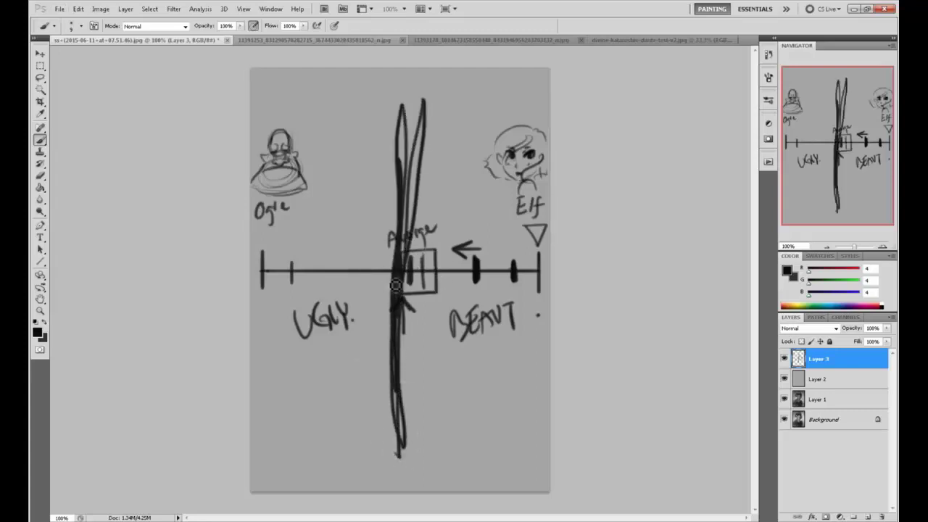
pyautogui.moveTo(375, 248)
pyautogui.mouseDown()
pyautogui.moveTo(346, 286)
pyautogui.moveTo(359, 297)
pyautogui.mouseUp()
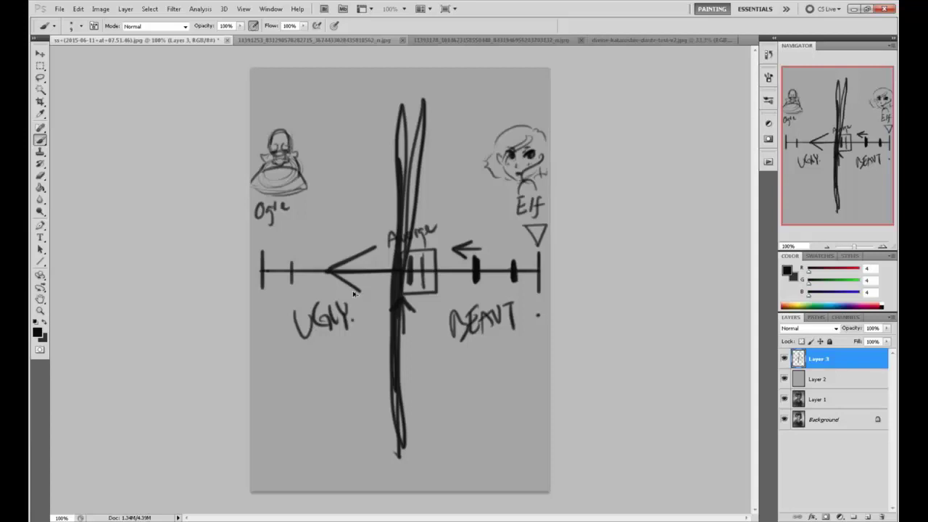
pyautogui.hotkey('ctrl', 'alt', 'z')
pyautogui.hotkey('ctrl', 'alt', 'z')
pyautogui.hotkey('ctrl', 'alt', 'z')
pyautogui.hotkey('ctrl', 'alt', 'z')
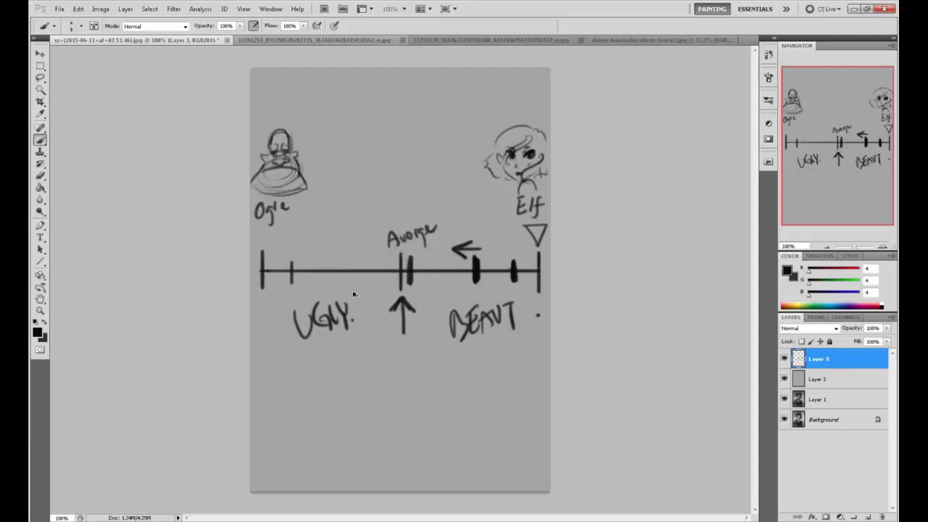
# Add a tick right of Average and a big curved arrow from the scale's right end
pyautogui.hotkey('ctrl', 'alt', 'z')
pyautogui.moveTo(442, 254)
pyautogui.mouseDown()
pyautogui.moveTo(443, 271)
pyautogui.moveTo(444, 246)
pyautogui.moveTo(524, 242)
pyautogui.moveTo(517, 293)
pyautogui.moveTo(517, 275)
pyautogui.moveTo(534, 313)
pyautogui.moveTo(512, 413)
pyautogui.mouseUp()
pyautogui.moveTo(535, 302)
pyautogui.mouseDown()
pyautogui.moveTo(559, 316)
pyautogui.moveTo(526, 318)
pyautogui.moveTo(556, 306)
pyautogui.moveTo(543, 294)
pyautogui.moveTo(516, 396)
pyautogui.moveTo(514, 409)
pyautogui.moveTo(546, 310)
pyautogui.moveTo(521, 412)
pyautogui.moveTo(522, 375)
pyautogui.moveTo(556, 292)
pyautogui.moveTo(530, 306)
pyautogui.mouseUp()
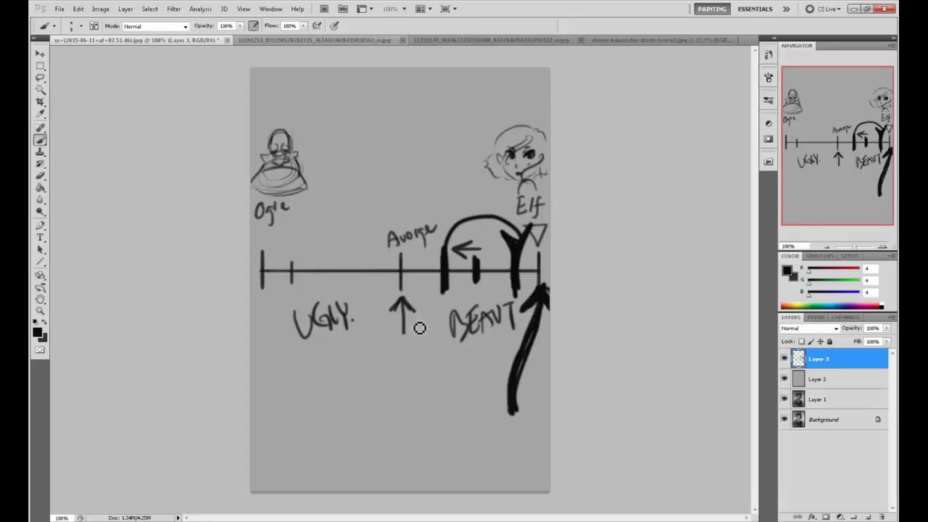
pyautogui.moveTo(551, 317)
pyautogui.mouseDown()
pyautogui.moveTo(528, 307)
pyautogui.moveTo(553, 317)
pyautogui.mouseUp()
# Sketch a pair of leaf-shaped eyes with dark irises below the scale
pyautogui.moveTo(374, 417)
pyautogui.mouseDown()
pyautogui.moveTo(438, 379)
pyautogui.moveTo(371, 419)
pyautogui.moveTo(267, 377)
pyautogui.moveTo(300, 423)
pyautogui.moveTo(330, 419)
pyautogui.mouseUp()
pyautogui.moveTo(405, 383)
pyautogui.mouseDown()
pyautogui.moveTo(387, 406)
pyautogui.moveTo(382, 429)
pyautogui.moveTo(439, 383)
pyautogui.mouseUp()
pyautogui.moveTo(329, 429)
pyautogui.mouseDown()
pyautogui.moveTo(268, 377)
pyautogui.moveTo(290, 414)
pyautogui.moveTo(328, 422)
pyautogui.moveTo(356, 450)
pyautogui.moveTo(345, 451)
pyautogui.moveTo(356, 473)
pyautogui.mouseUp()
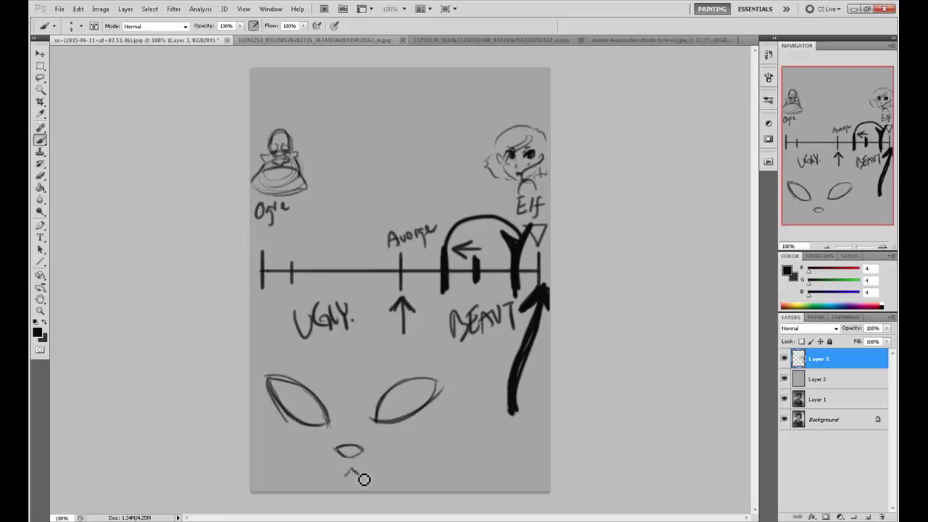
pyautogui.moveTo(404, 394)
pyautogui.mouseDown()
pyautogui.moveTo(434, 400)
pyautogui.moveTo(397, 406)
pyautogui.moveTo(414, 397)
pyautogui.moveTo(408, 410)
pyautogui.mouseUp()
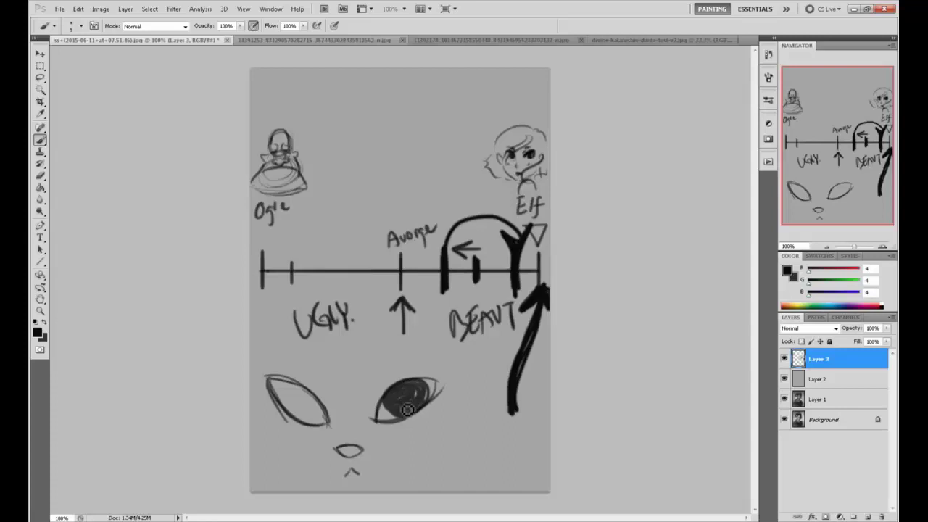
pyautogui.moveTo(308, 397)
pyautogui.mouseDown()
pyautogui.moveTo(305, 406)
pyautogui.moveTo(298, 395)
pyautogui.moveTo(301, 413)
pyautogui.moveTo(308, 399)
pyautogui.moveTo(304, 413)
pyautogui.moveTo(303, 404)
pyautogui.moveTo(326, 406)
pyautogui.mouseUp()
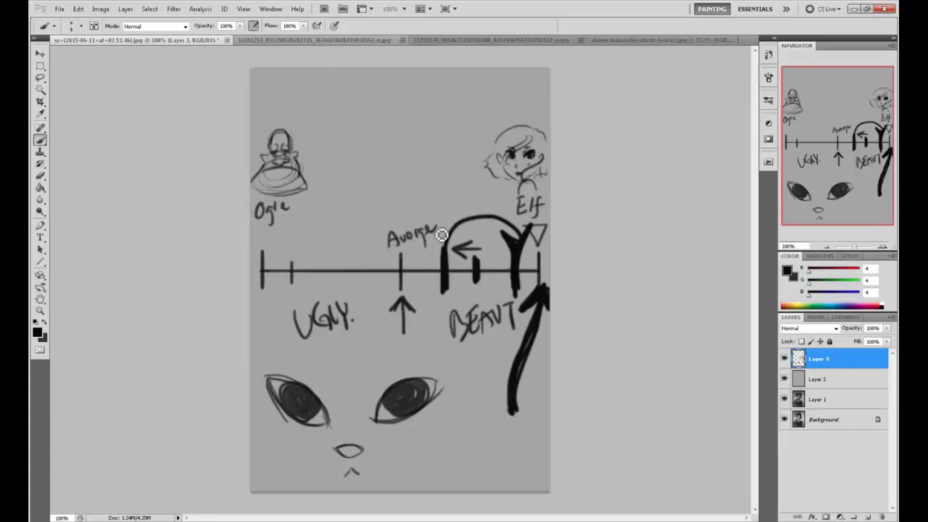
# Undo the irises, eye outlines, big arrow and arc
pyautogui.hotkey('ctrl', 'alt', 'z')
pyautogui.hotkey('ctrl', 'alt', 'z')
pyautogui.hotkey('ctrl', 'alt', 'z')
pyautogui.hotkey('ctrl', 'alt', 'z')
pyautogui.hotkey('ctrl', 'alt', 'z')
pyautogui.hotkey('ctrl', 'alt', 'z')
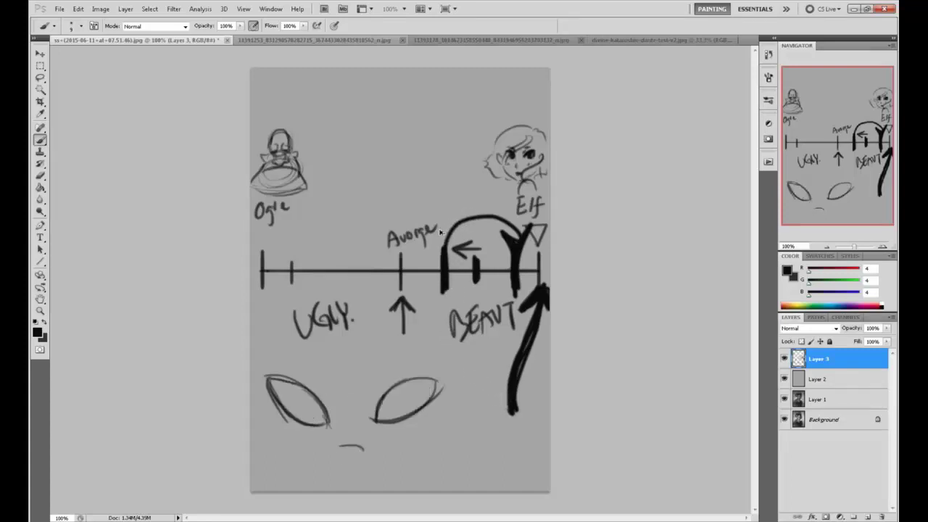
pyautogui.hotkey('ctrl', 'alt', 'z')
pyautogui.hotkey('ctrl', 'alt', 'z')
pyautogui.hotkey('ctrl', 'alt', 'z')
pyautogui.hotkey('ctrl', 'alt', 'z')
pyautogui.hotkey('ctrl', 'alt', 'z')
pyautogui.hotkey('ctrl', 'alt', 'z')
pyautogui.hotkey('ctrl', 'alt', 'z')
pyautogui.hotkey('ctrl', 'alt', 'z')
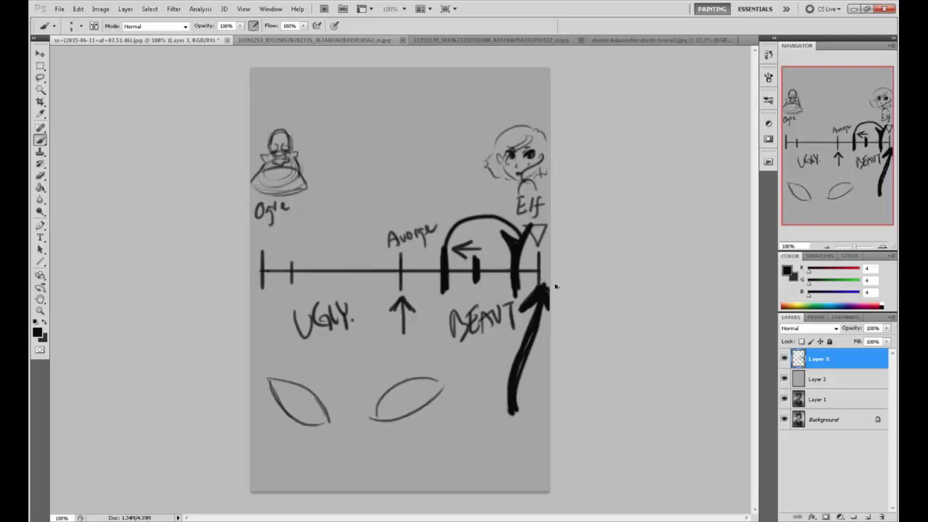
pyautogui.hotkey('ctrl', 'alt', 'z')
pyautogui.hotkey('ctrl', 'alt', 'z')
pyautogui.hotkey('ctrl', 'alt', 'z')
pyautogui.hotkey('ctrl', 'alt', 'z')
pyautogui.hotkey('ctrl', 'alt', 'z')
pyautogui.hotkey('ctrl', 'alt', 'z')
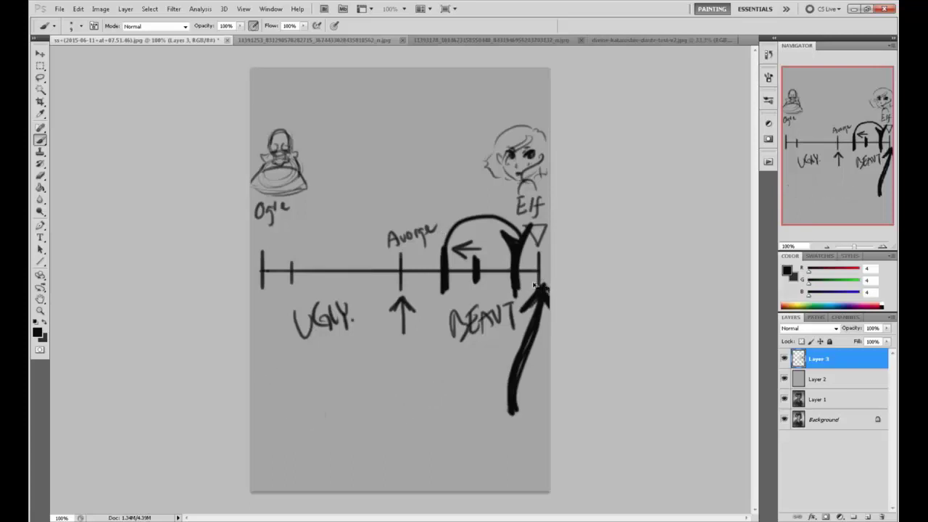
pyautogui.hotkey('ctrl', 'alt', 'z')
pyautogui.hotkey('ctrl', 'alt', 'z')
pyautogui.hotkey('ctrl', 'alt', 'z')
pyautogui.hotkey('ctrl', 'alt', 'z')
pyautogui.hotkey('ctrl', 'alt', 'z')
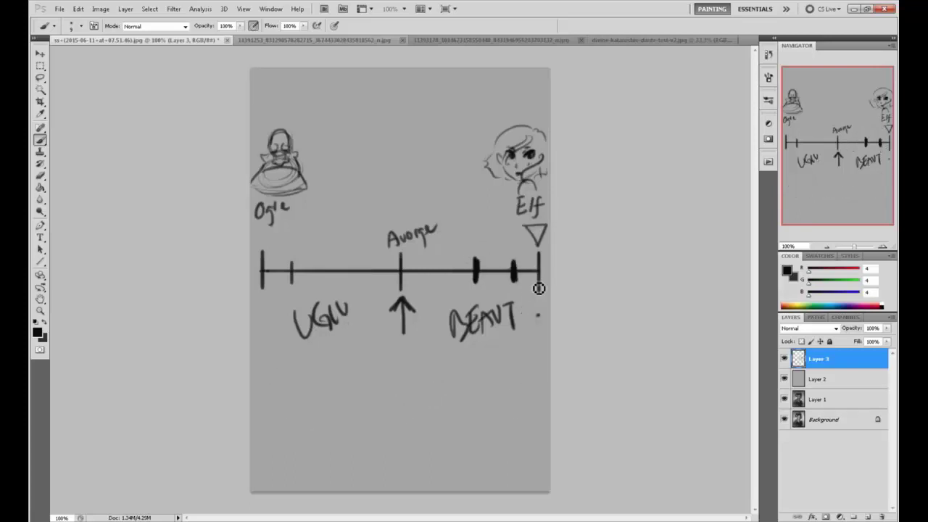
# Restore the missing stroke so the label reads UGLY, then discard a trial eye sketch
pyautogui.moveTo(345, 315); pyautogui.dragTo(352, 332)
pyautogui.moveTo(423, 448); pyautogui.dragTo(481, 389)
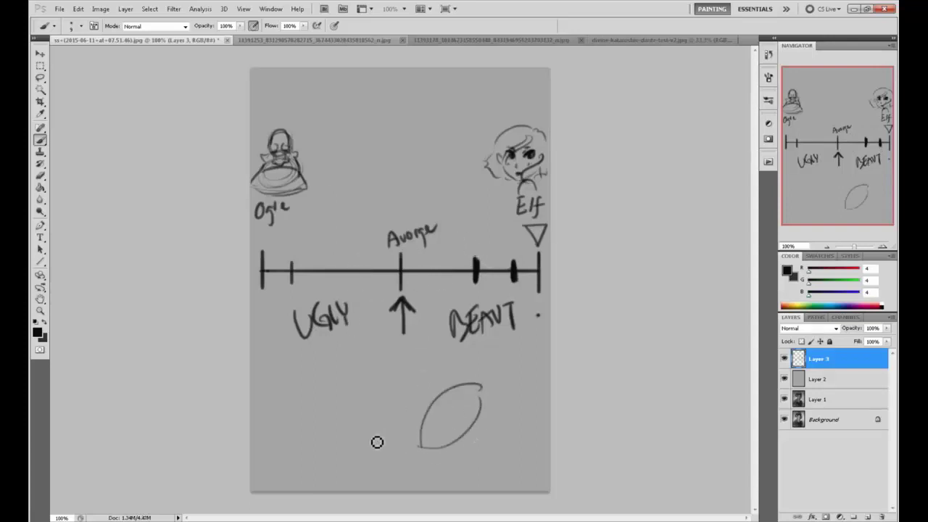
pyautogui.moveTo(373, 440)
pyautogui.mouseDown()
pyautogui.moveTo(328, 391)
pyautogui.moveTo(366, 445)
pyautogui.mouseUp()
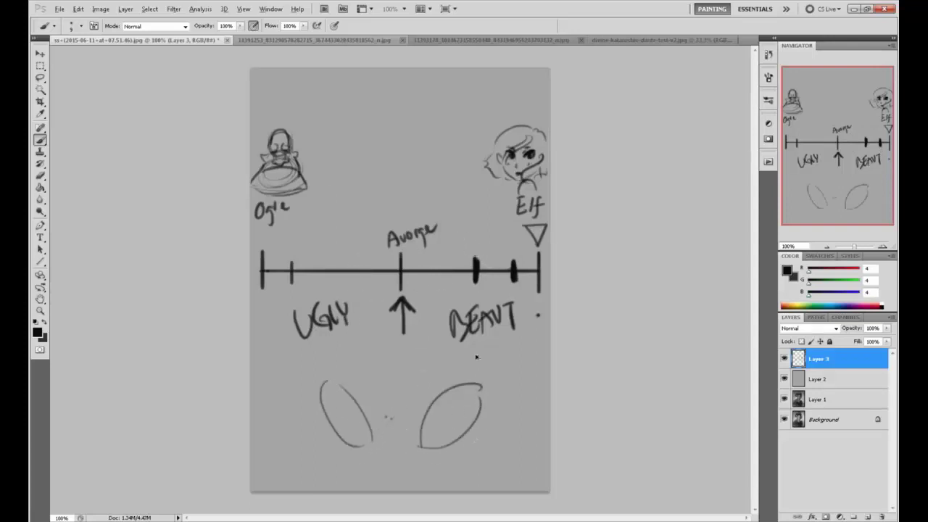
pyautogui.hotkey('ctrl', 'alt', 'z')
# Sketch a rough frame around the Ogre and draw a wide bracket beneath the whole scale
pyautogui.hotkey('ctrl', 'alt', 'z')
pyautogui.hotkey('ctrl', 'alt', 'z')
pyautogui.hotkey('ctrl', 'alt', 'z')
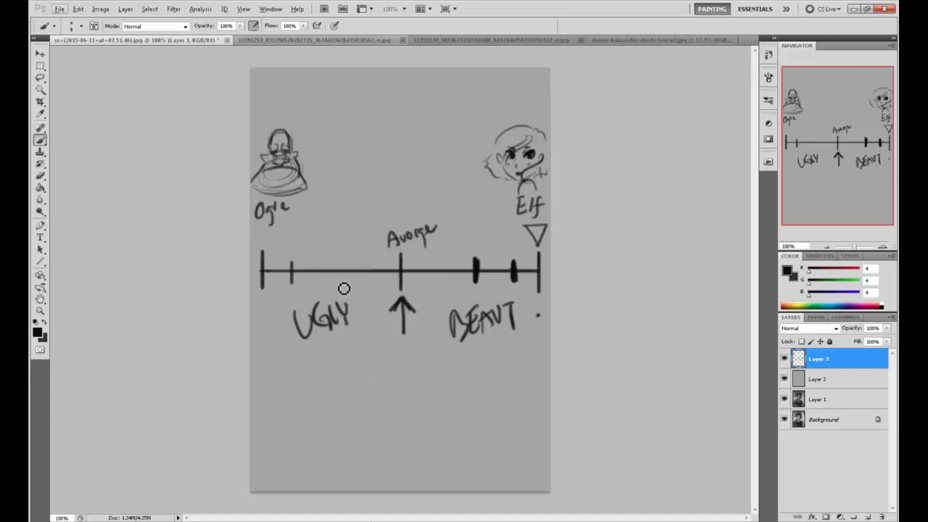
pyautogui.moveTo(335, 96); pyautogui.dragTo(251, 100)
pyautogui.moveTo(253, 149); pyautogui.dragTo(333, 209)
pyautogui.moveTo(251, 94)
pyautogui.mouseDown()
pyautogui.moveTo(265, 219)
pyautogui.moveTo(328, 107)
pyautogui.mouseUp()
pyautogui.hotkey('ctrl', 'alt', 'z')
pyautogui.hotkey('ctrl', 'alt', 'z')
pyautogui.hotkey('ctrl', 'alt', 'z')
pyautogui.hotkey('ctrl', 'alt', 'z')
pyautogui.moveTo(260, 351)
pyautogui.mouseDown()
pyautogui.moveTo(264, 377)
pyautogui.moveTo(552, 385)
pyautogui.moveTo(550, 362)
pyautogui.moveTo(551, 386)
pyautogui.mouseUp()
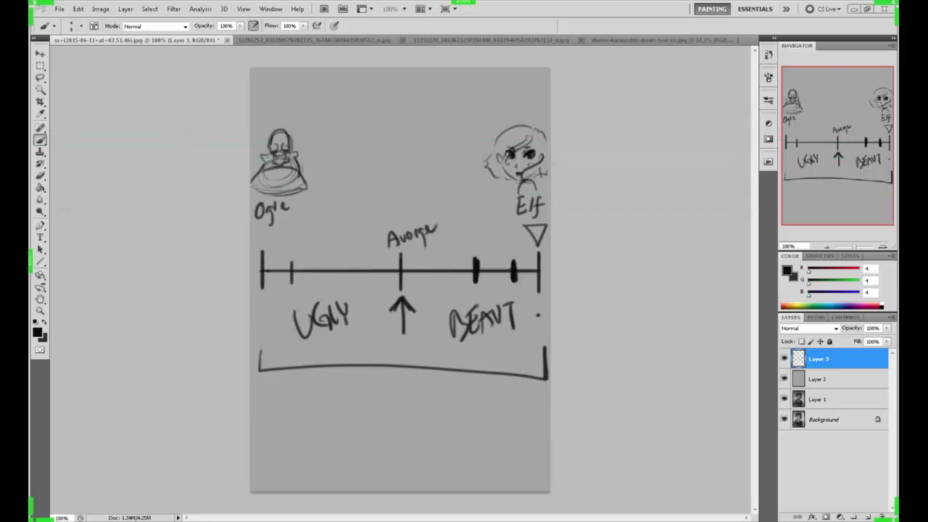
# Drag the kitten photo from the desktop, scale it to about half and place it lower right
pyautogui.doubleClick(522, 13)
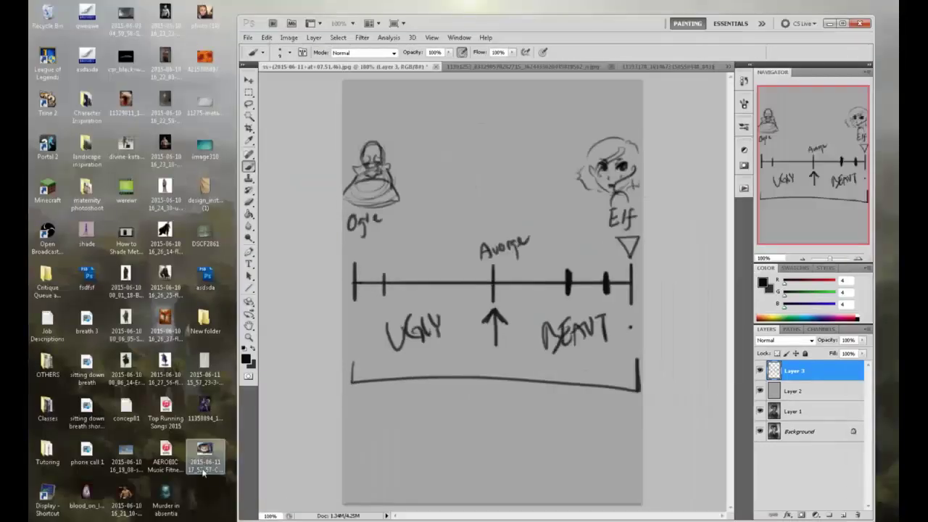
pyautogui.moveTo(204, 471); pyautogui.dragTo(621, 283)
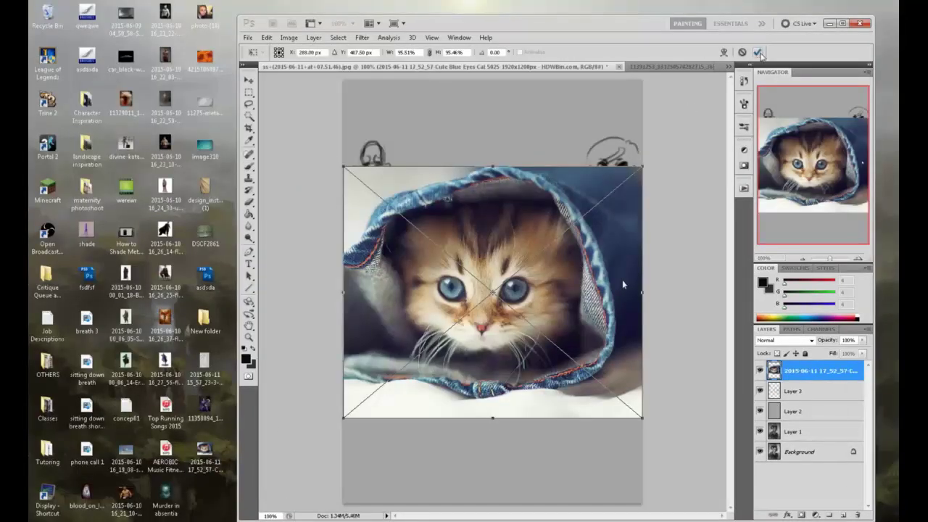
pyautogui.moveTo(641, 417); pyautogui.dragTo(629, 463)
pyautogui.click(757, 51)
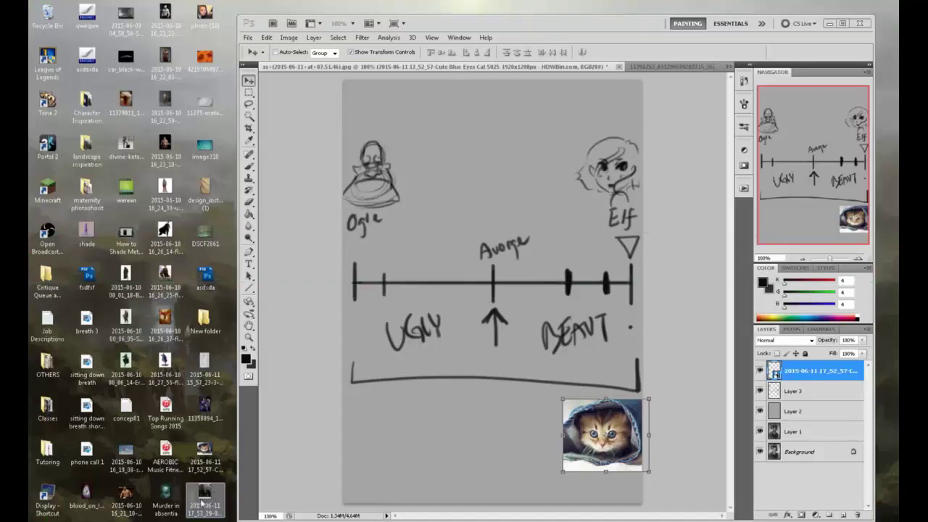
# Bring in the orc photo, shrink it to about 58%, place it lower left and maximize the window
pyautogui.moveTo(204, 498); pyautogui.dragTo(362, 406)
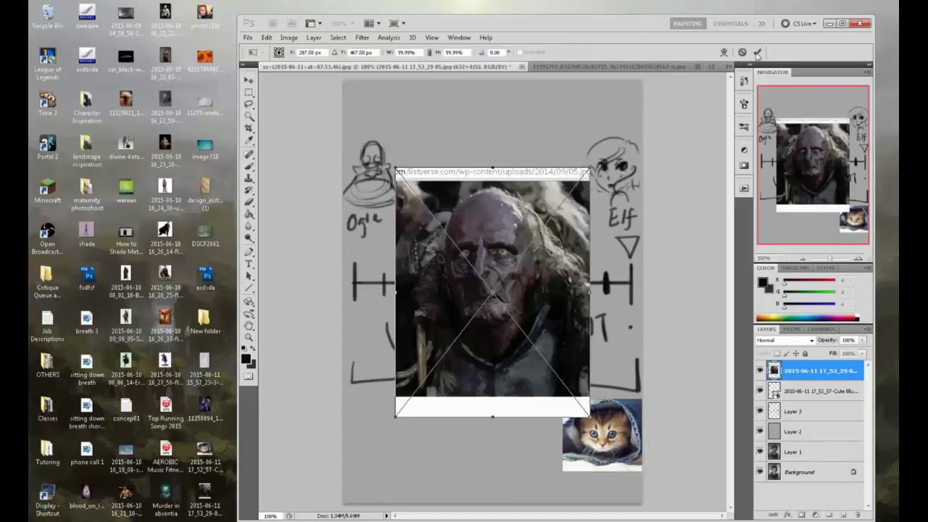
pyautogui.moveTo(589, 417); pyautogui.dragTo(508, 311)
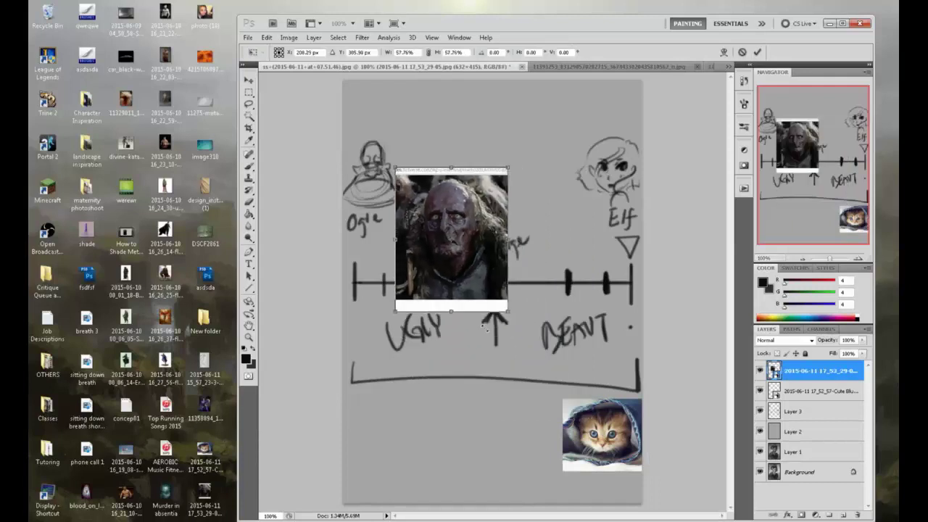
pyautogui.moveTo(465, 275); pyautogui.dragTo(419, 470)
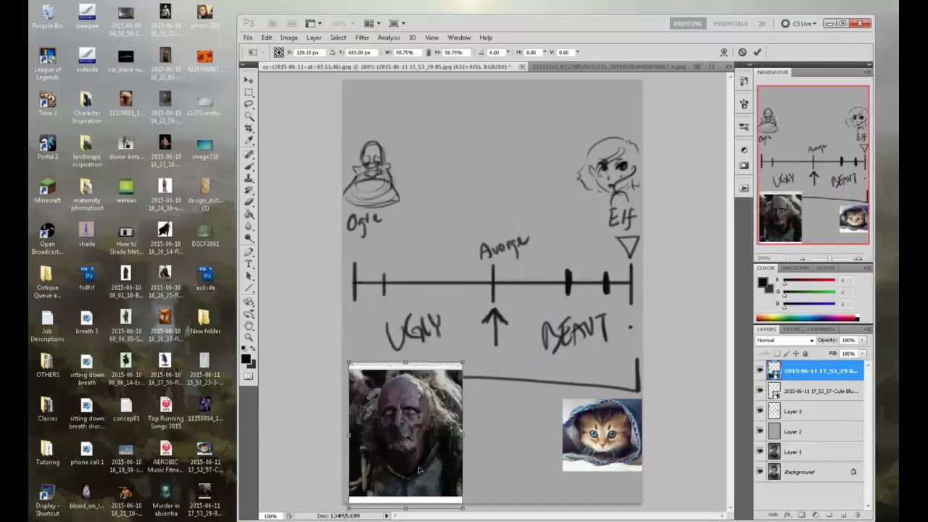
pyautogui.click(757, 51)
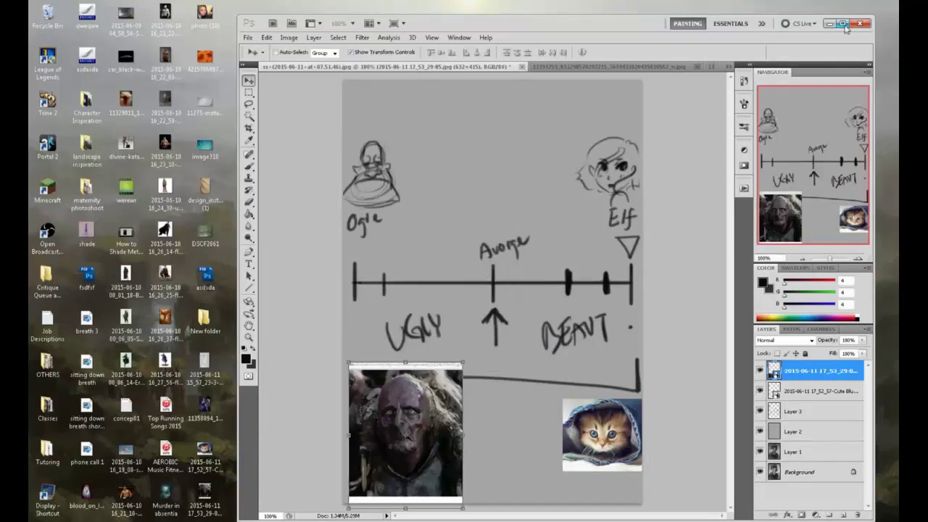
pyautogui.click(842, 23)
pyautogui.press('b')
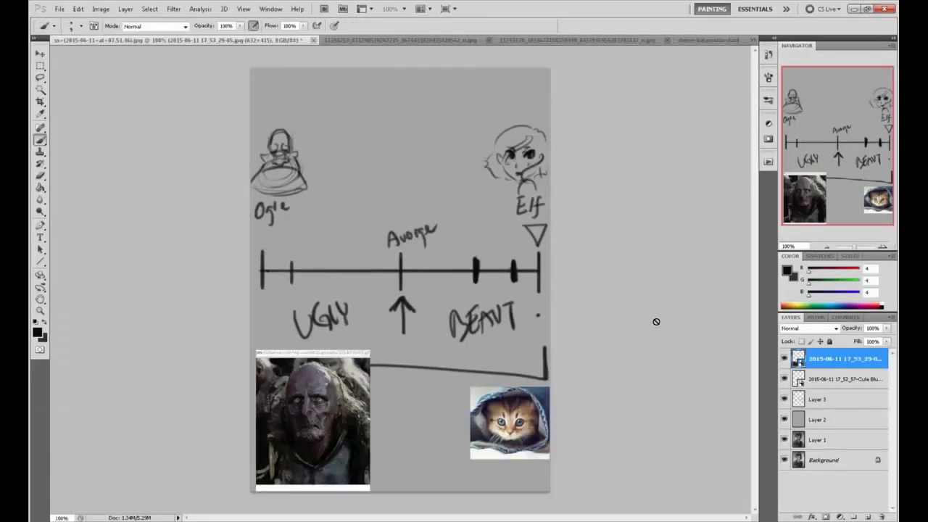
pyautogui.rightClick(843, 362)
pyautogui.click(826, 196)
pyautogui.press('m')
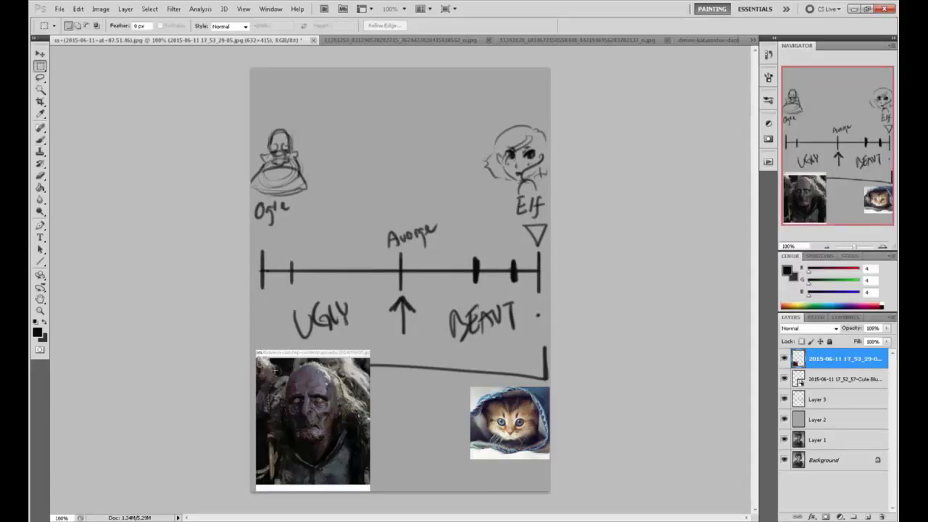
pyautogui.moveTo(258, 355); pyautogui.dragTo(368, 470)
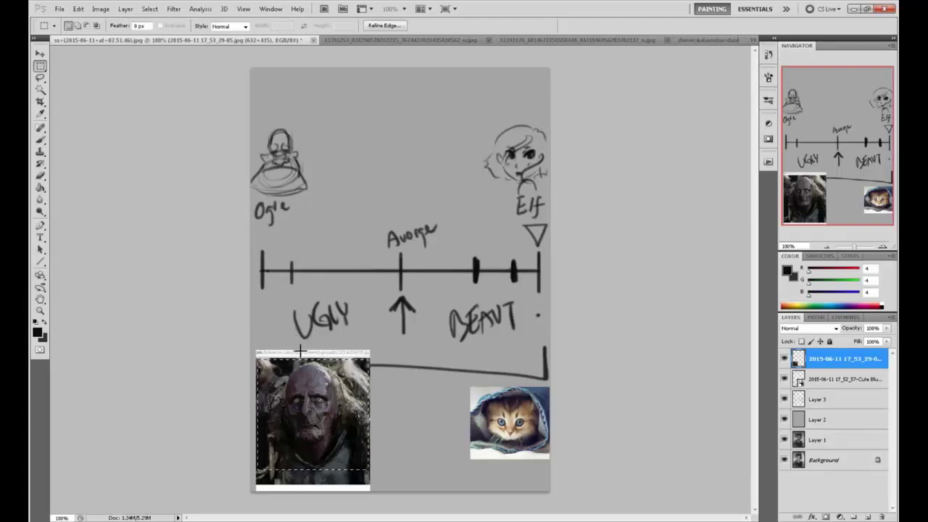
pyautogui.rightClick(339, 391)
pyautogui.click(375, 216)
pyautogui.press('Delete')
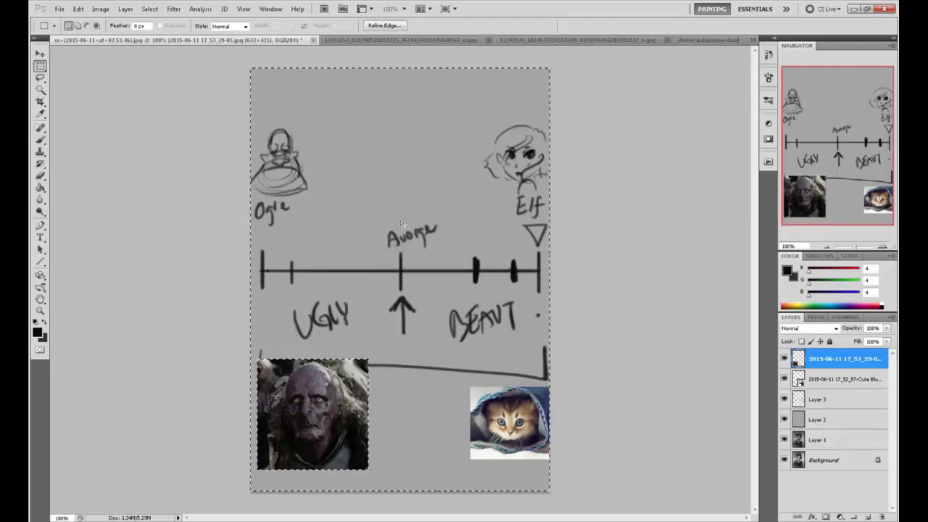
pyautogui.rightClick(430, 271)
pyautogui.click(451, 285)
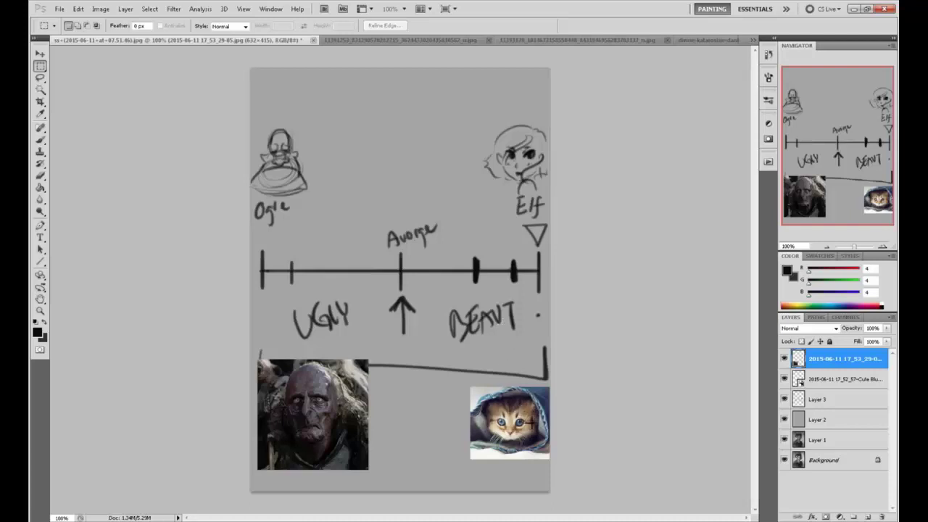
pyautogui.press('b')
# Try a long curved arrow toward the kitten photo with small marks, then undo them
pyautogui.moveTo(534, 307)
pyautogui.mouseDown()
pyautogui.moveTo(534, 358)
pyautogui.moveTo(541, 302)
pyautogui.moveTo(534, 348)
pyautogui.moveTo(459, 401)
pyautogui.moveTo(543, 319)
pyautogui.moveTo(456, 408)
pyautogui.moveTo(541, 340)
pyautogui.moveTo(441, 435)
pyautogui.moveTo(474, 400)
pyautogui.moveTo(459, 435)
pyautogui.moveTo(474, 433)
pyautogui.moveTo(451, 435)
pyautogui.moveTo(474, 433)
pyautogui.mouseUp()
pyautogui.moveTo(402, 433)
pyautogui.mouseDown()
pyautogui.moveTo(384, 435)
pyautogui.moveTo(435, 445)
pyautogui.mouseUp()
pyautogui.hotkey('ctrl', 'alt', 'z')
pyautogui.hotkey('ctrl', 'alt', 'z')
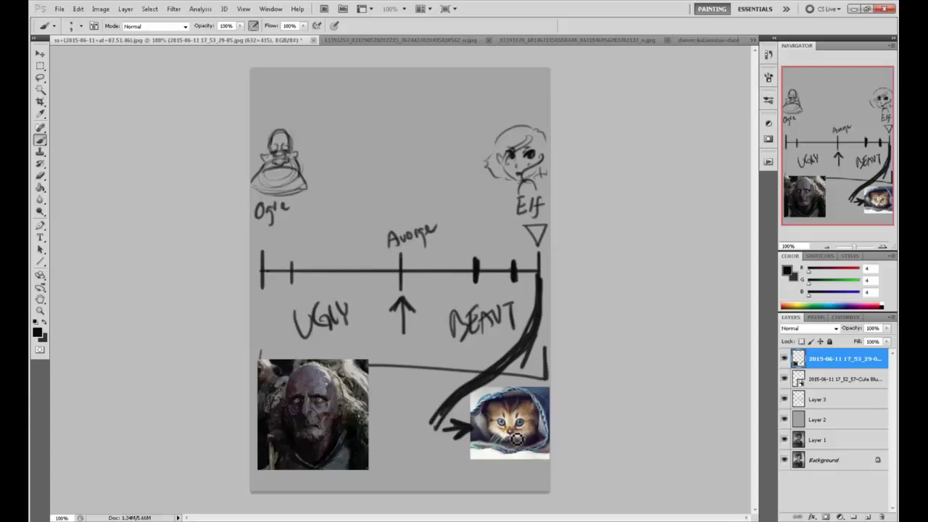
pyautogui.hotkey('ctrl', 'alt', 'z')
pyautogui.hotkey('ctrl', 'alt', 'z')
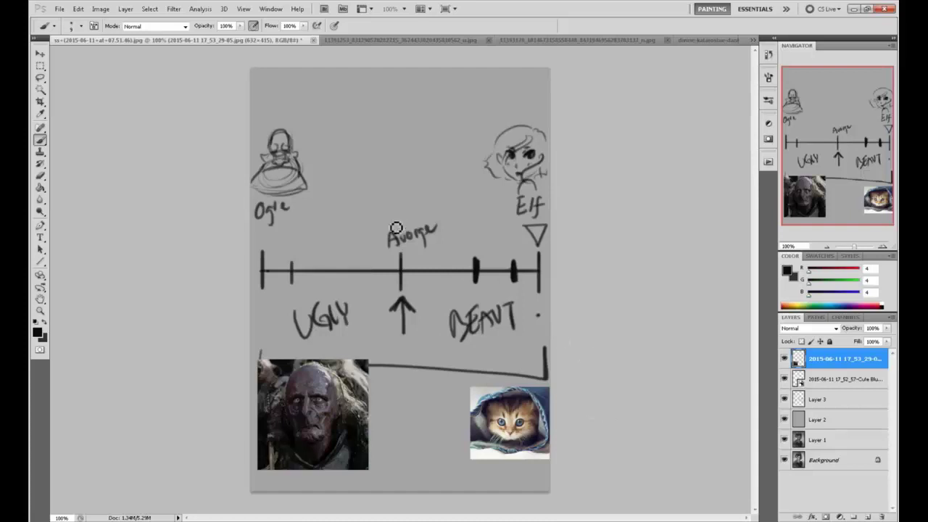
# Discard a left arrow beside Average, then paint a tall line through Average and a short tick
pyautogui.moveTo(384, 242)
pyautogui.mouseDown()
pyautogui.moveTo(340, 252)
pyautogui.moveTo(398, 267)
pyautogui.moveTo(368, 272)
pyautogui.mouseUp()
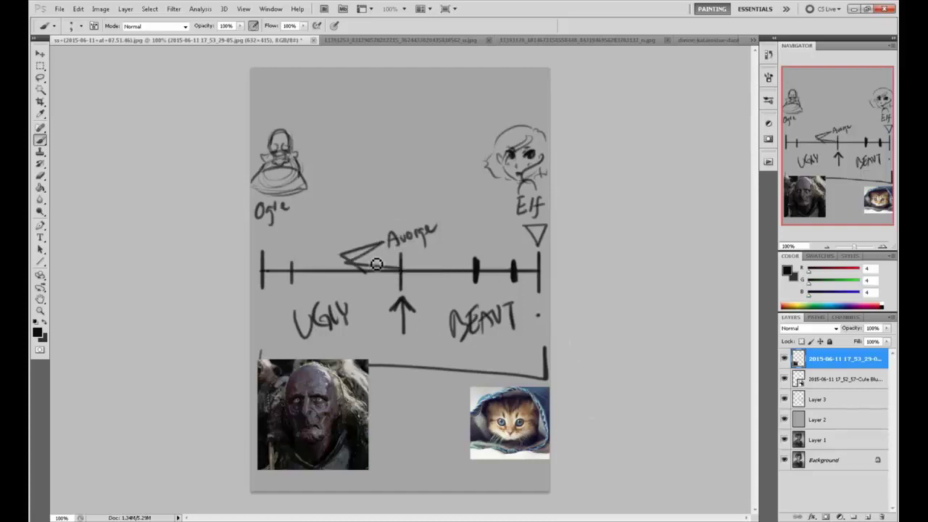
pyautogui.hotkey('ctrl', 'alt', 'z')
pyautogui.hotkey('ctrl', 'alt', 'z')
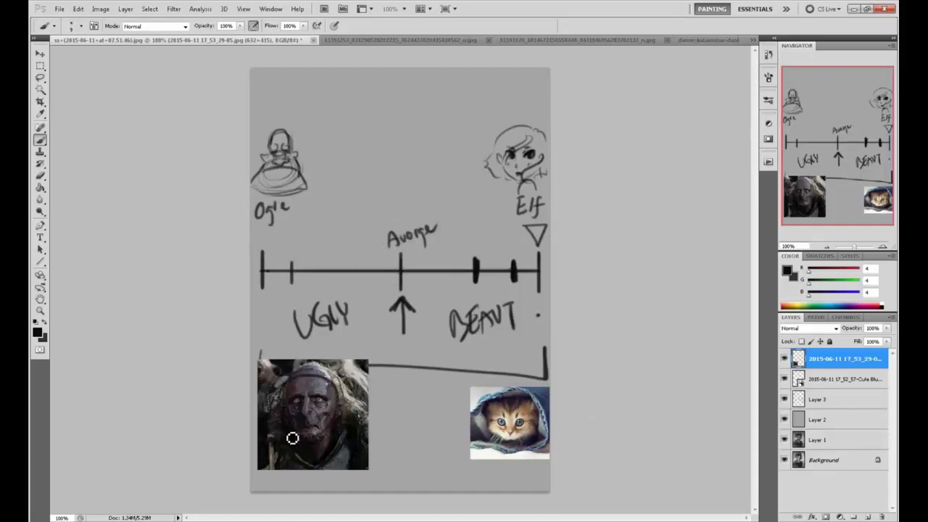
pyautogui.moveTo(405, 290)
pyautogui.mouseDown()
pyautogui.moveTo(401, 213)
pyautogui.moveTo(401, 299)
pyautogui.mouseUp()
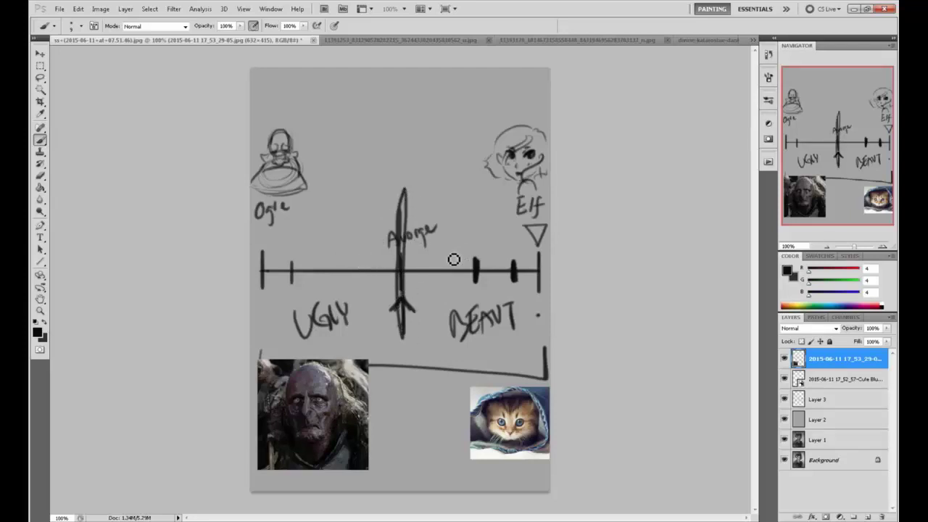
pyautogui.moveTo(447, 258); pyautogui.dragTo(446, 282)
# Add another short tick and a long vertical line across the scale
pyautogui.moveTo(428, 284); pyautogui.dragTo(429, 263)
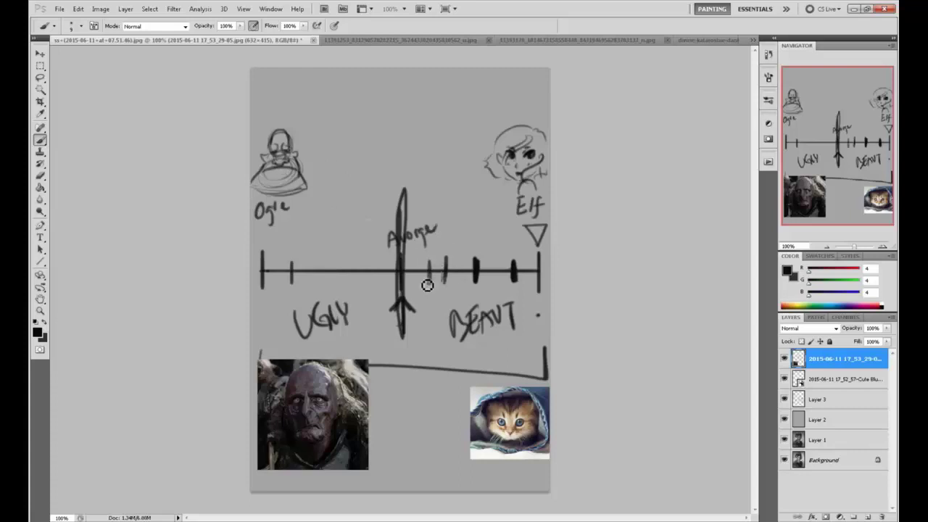
pyautogui.moveTo(439, 135); pyautogui.dragTo(435, 259)
pyautogui.hotkey('ctrl', 'z')
pyautogui.moveTo(430, 150)
pyautogui.mouseDown()
pyautogui.moveTo(439, 338)
pyautogui.moveTo(431, 359)
pyautogui.mouseUp()
# Letter the title 'IDEALS' at the top and underline it
pyautogui.moveTo(346, 93)
pyautogui.mouseDown()
pyautogui.moveTo(338, 148)
pyautogui.moveTo(362, 135)
pyautogui.mouseUp()
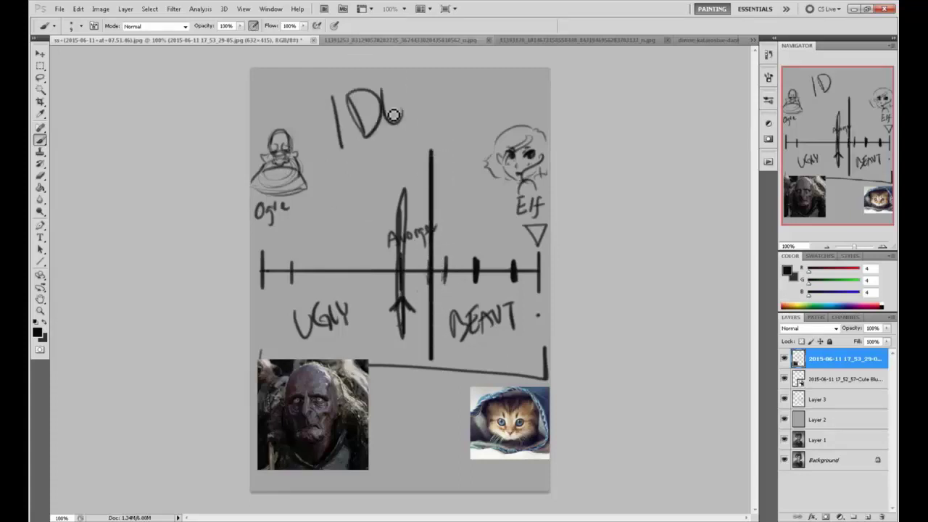
pyautogui.moveTo(383, 93)
pyautogui.mouseDown()
pyautogui.moveTo(436, 117)
pyautogui.moveTo(478, 108)
pyautogui.mouseUp()
pyautogui.moveTo(490, 71)
pyautogui.mouseDown()
pyautogui.moveTo(493, 91)
pyautogui.moveTo(472, 113)
pyautogui.moveTo(332, 149)
pyautogui.mouseUp()
pyautogui.moveTo(526, 109); pyautogui.dragTo(348, 153)
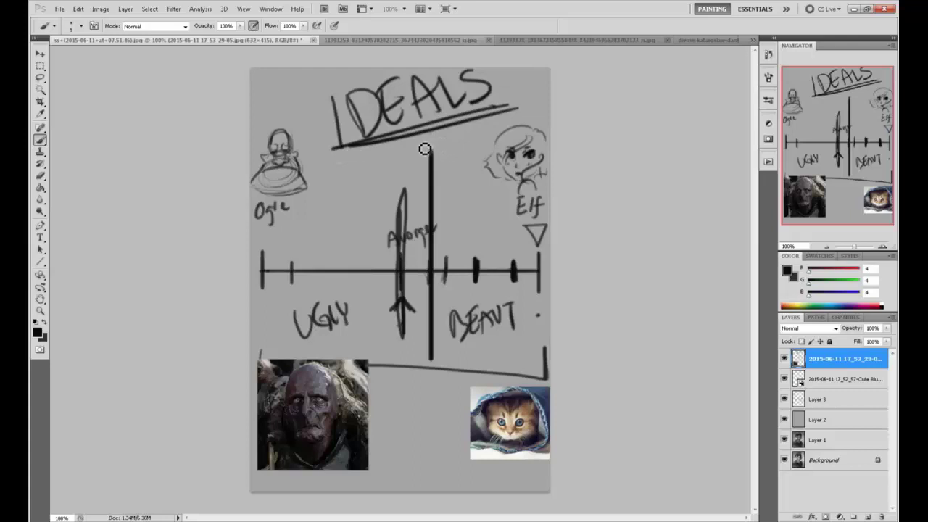
# Write 'MEN' above its line, then try and undo an OLD label left of Average
pyautogui.moveTo(417, 150); pyautogui.dragTo(463, 127)
pyautogui.click(451, 130)
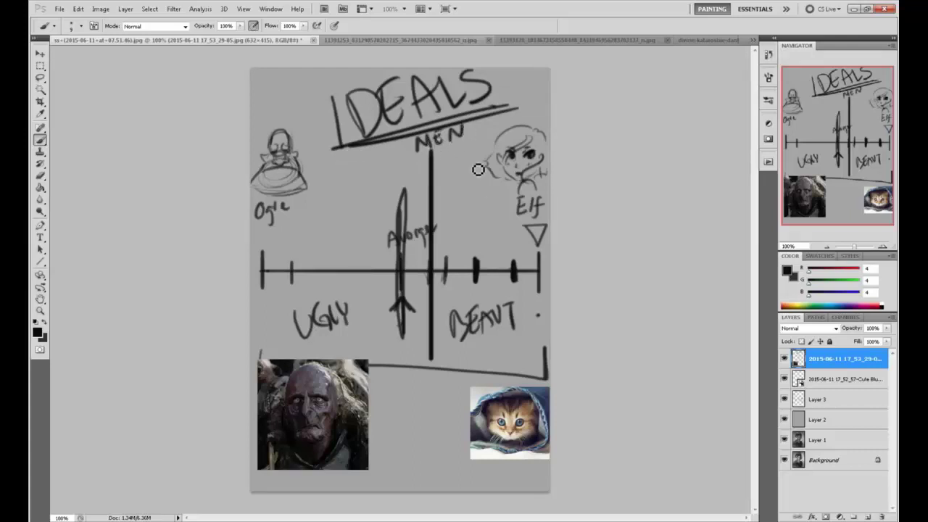
pyautogui.moveTo(493, 272)
pyautogui.mouseDown()
pyautogui.moveTo(493, 177)
pyautogui.moveTo(495, 354)
pyautogui.moveTo(490, 139)
pyautogui.moveTo(552, 111)
pyautogui.moveTo(502, 131)
pyautogui.moveTo(485, 121)
pyautogui.mouseUp()
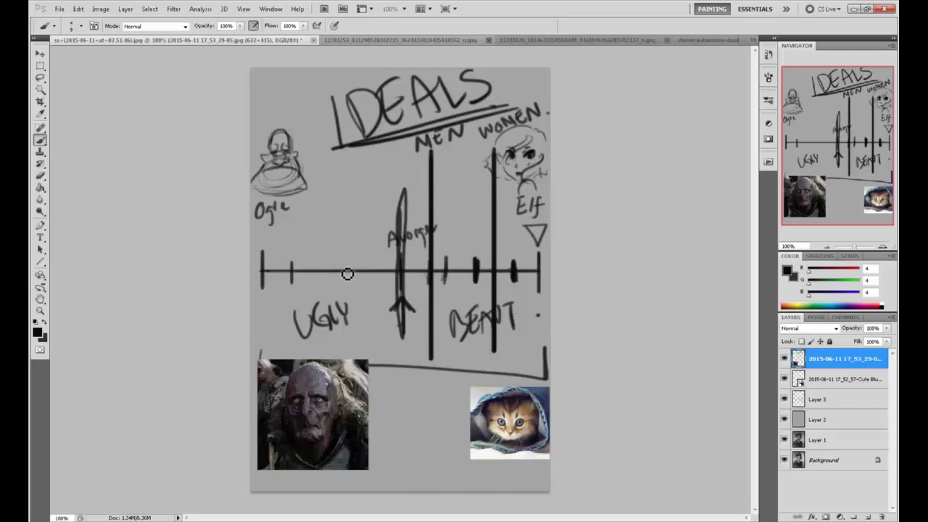
pyautogui.moveTo(347, 279)
pyautogui.mouseDown()
pyautogui.moveTo(351, 212)
pyautogui.moveTo(362, 355)
pyautogui.mouseUp()
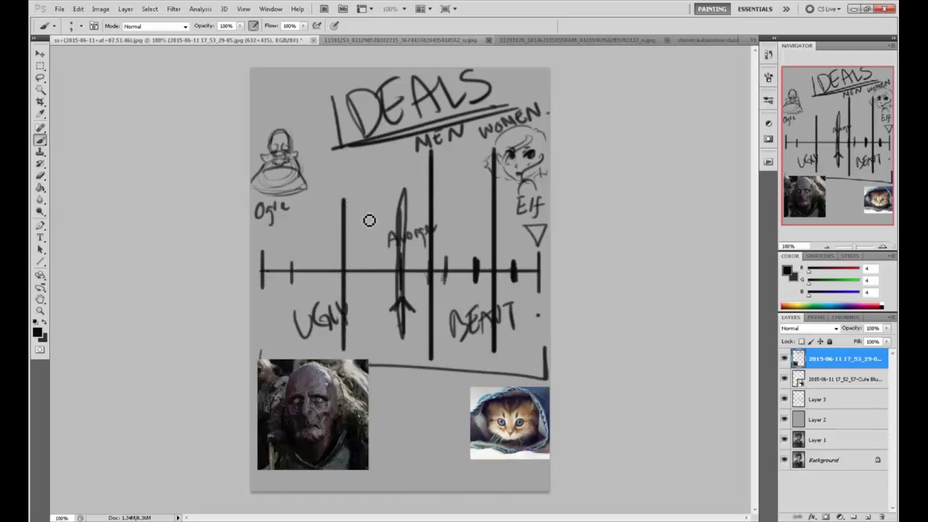
pyautogui.moveTo(338, 187)
pyautogui.mouseDown()
pyautogui.moveTo(358, 186)
pyautogui.moveTo(375, 342)
pyautogui.moveTo(371, 168)
pyautogui.moveTo(390, 163)
pyautogui.moveTo(384, 177)
pyautogui.moveTo(421, 168)
pyautogui.mouseUp()
pyautogui.hotkey('ctrl', 'alt', 'z')
pyautogui.hotkey('ctrl', 'alt', 'z')
pyautogui.hotkey('ctrl', 'alt', 'z')
pyautogui.hotkey('ctrl', 'alt', 'z')
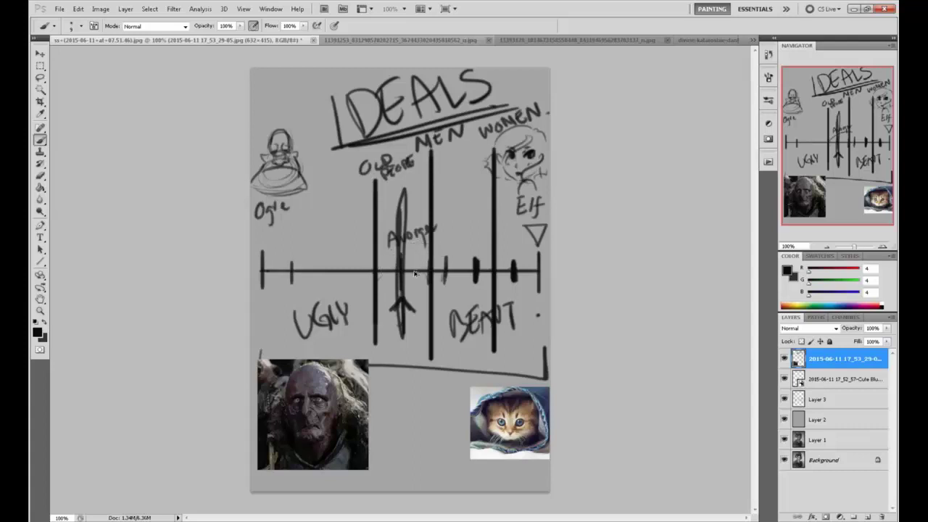
# Draw a long line to the bottom bracket, letter a name beneath it, and add a line left of UGLY
pyautogui.moveTo(430, 190)
pyautogui.mouseDown()
pyautogui.moveTo(428, 317)
pyautogui.moveTo(415, 184)
pyautogui.moveTo(421, 354)
pyautogui.moveTo(429, 384)
pyautogui.moveTo(420, 313)
pyautogui.moveTo(435, 384)
pyautogui.moveTo(421, 308)
pyautogui.moveTo(400, 405)
pyautogui.mouseUp()
pyautogui.moveTo(404, 391)
pyautogui.mouseDown()
pyautogui.moveTo(406, 405)
pyautogui.moveTo(418, 403)
pyautogui.moveTo(444, 372)
pyautogui.mouseUp()
pyautogui.moveTo(419, 406)
pyautogui.mouseDown()
pyautogui.moveTo(435, 417)
pyautogui.moveTo(469, 383)
pyautogui.mouseUp()
pyautogui.click(472, 378)
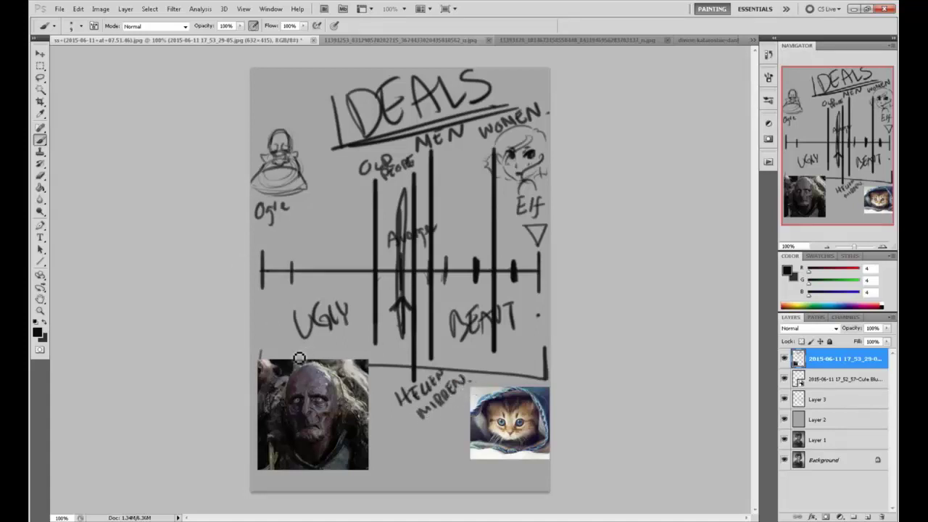
pyautogui.moveTo(312, 359); pyautogui.dragTo(312, 225)
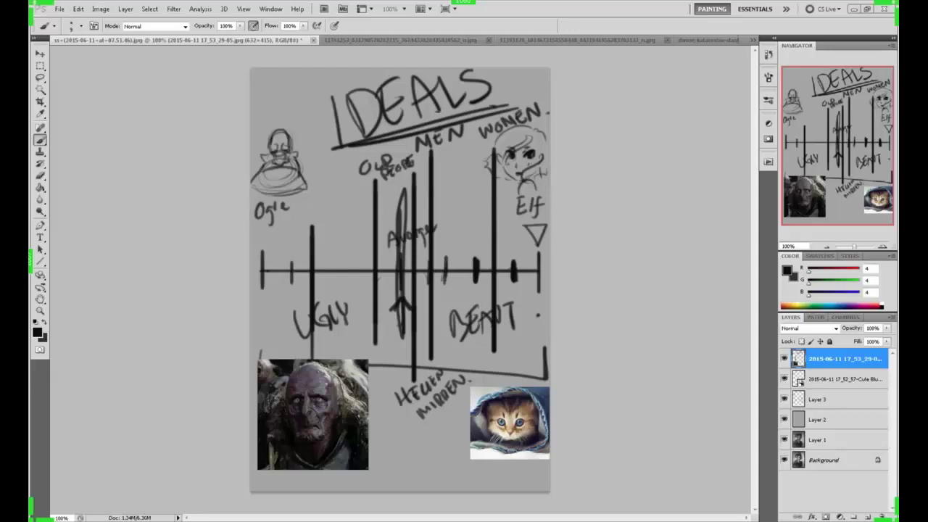
# Place the grinning face photo from the desktop and scale it to about 40% over the top-left Ogre sketch
pyautogui.doubleClick(545, 11)
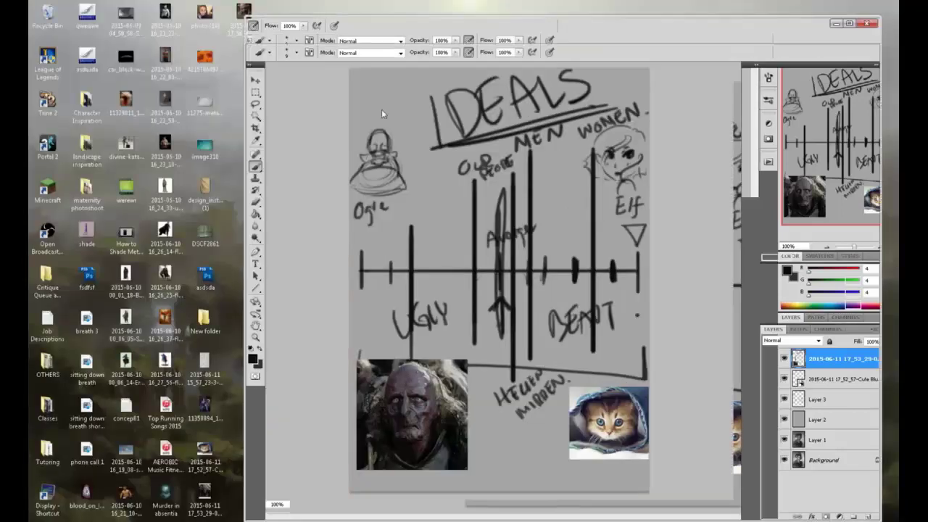
pyautogui.moveTo(239, 13); pyautogui.dragTo(406, 217)
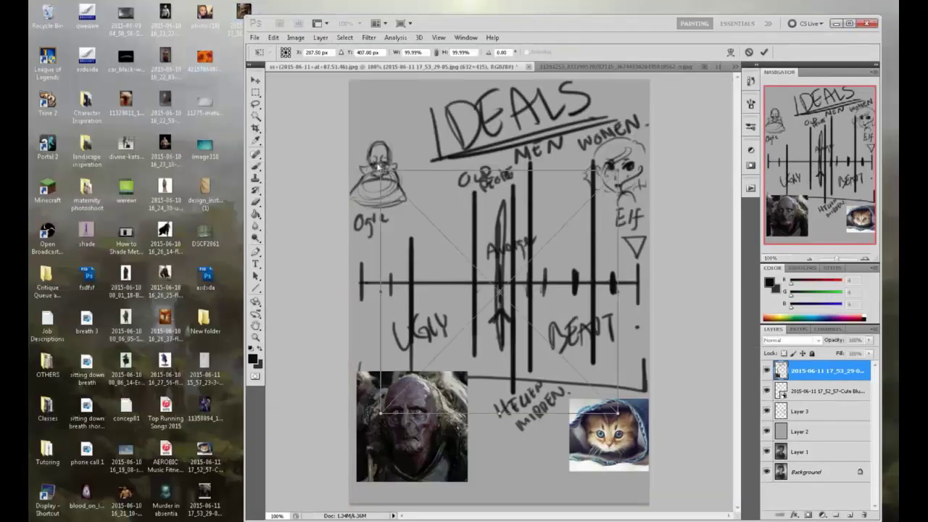
pyautogui.press('Return')
pyautogui.click(849, 23)
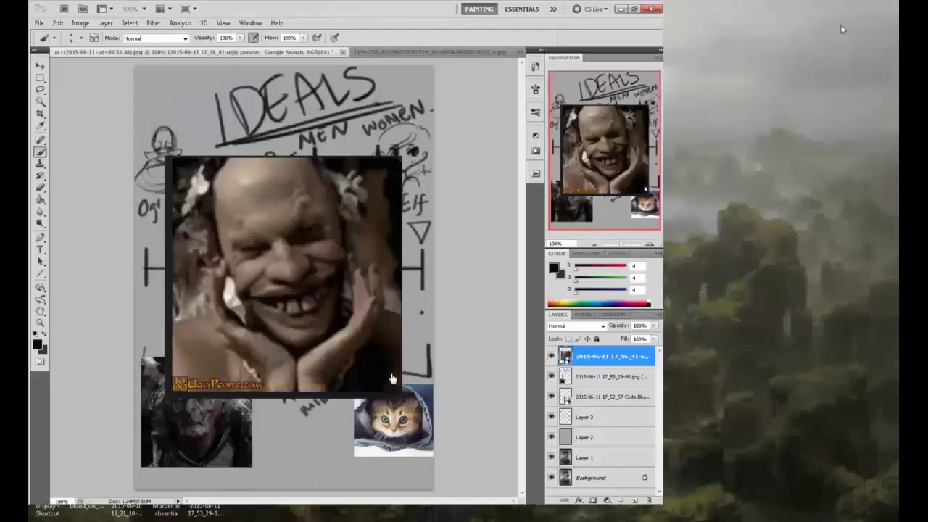
pyautogui.press('v')
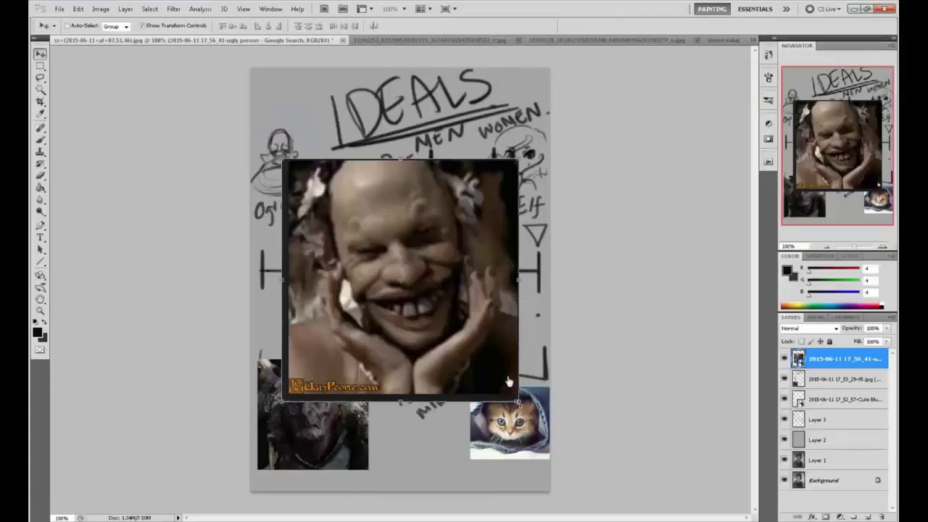
pyautogui.moveTo(514, 397); pyautogui.dragTo(329, 152)
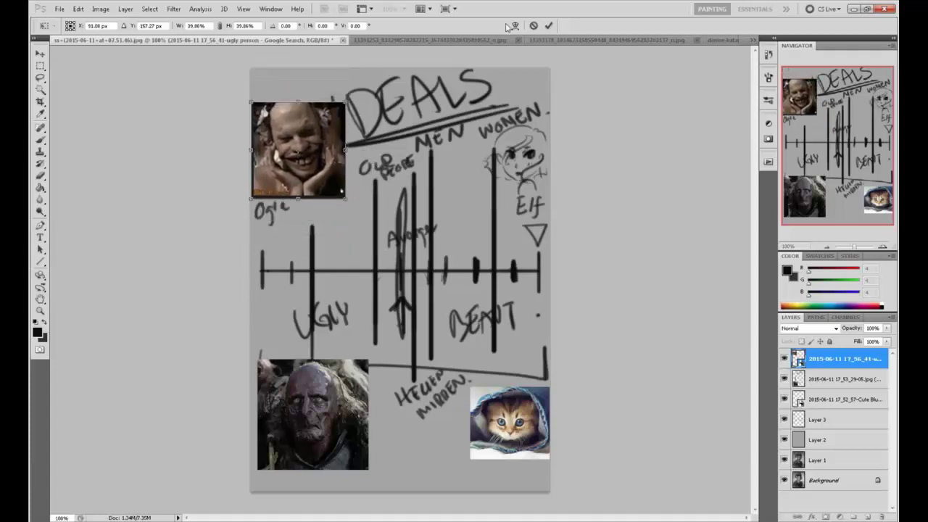
pyautogui.click(549, 27)
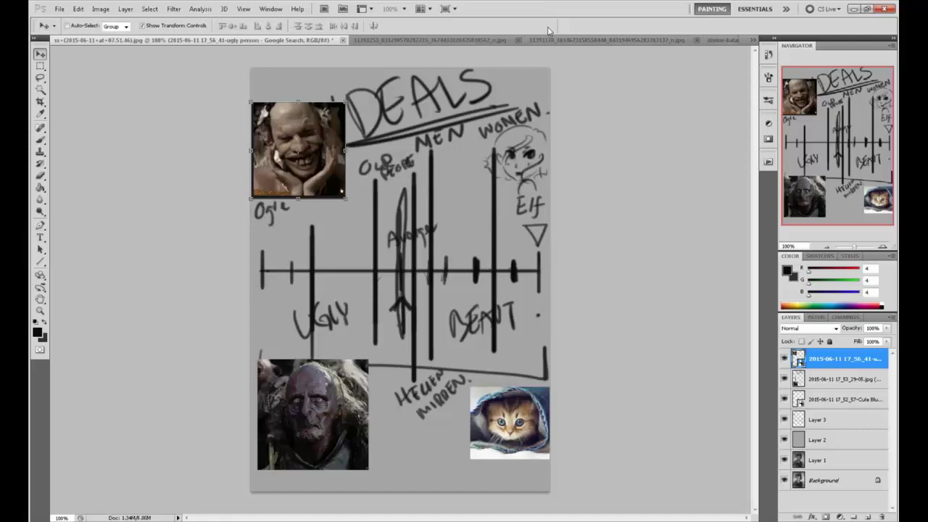
# Rasterize the face photo layer
pyautogui.press('b')
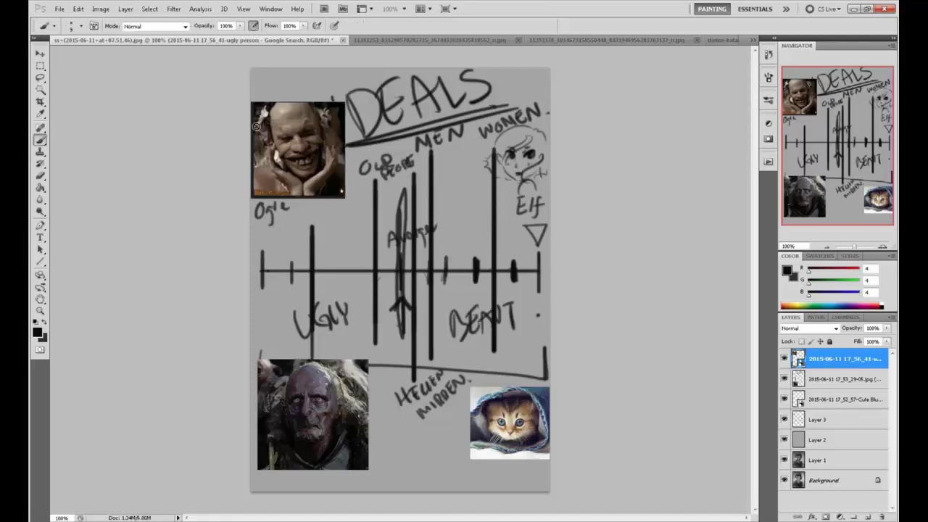
pyautogui.rightClick(854, 372)
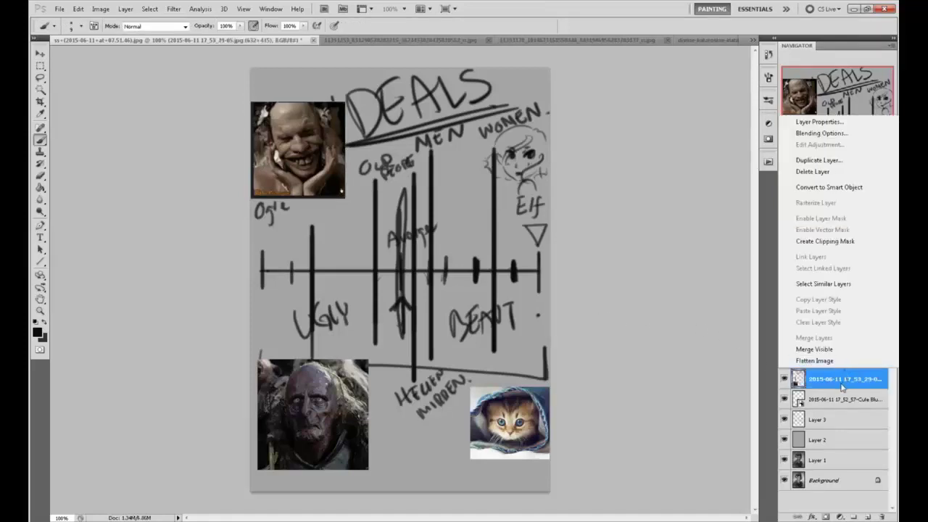
pyautogui.click(841, 387)
pyautogui.rightClick(840, 362)
pyautogui.click(817, 189)
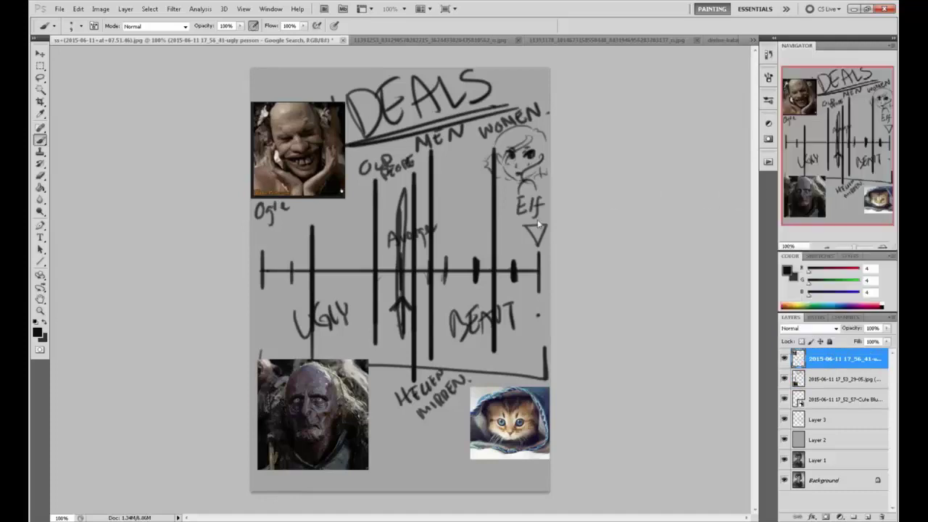
# Brush a tall vertical line marking the scale's left end under Ogre
pyautogui.moveTo(262, 289); pyautogui.dragTo(262, 199)
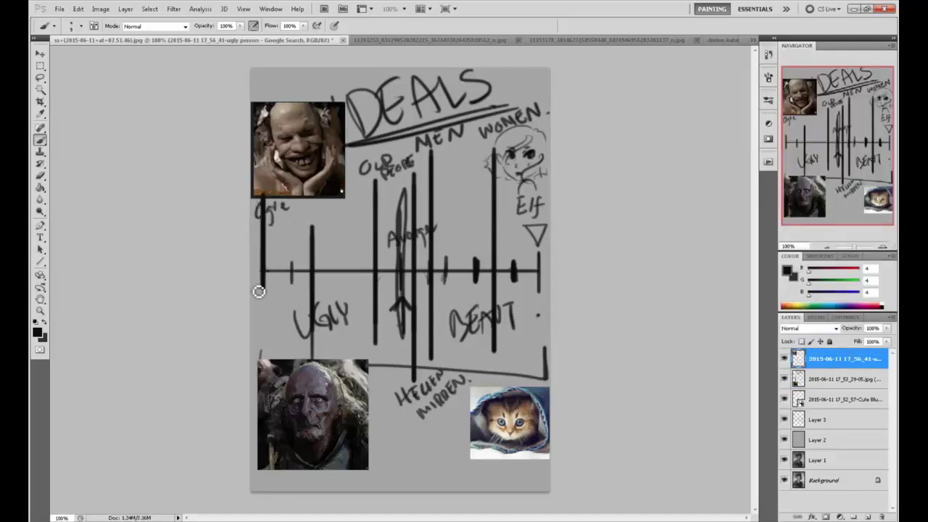
pyautogui.moveTo(262, 288); pyautogui.dragTo(263, 296)
pyautogui.moveTo(336, 109)
pyautogui.mouseDown()
pyautogui.moveTo(305, 213)
pyautogui.moveTo(290, 96)
pyautogui.mouseUp()
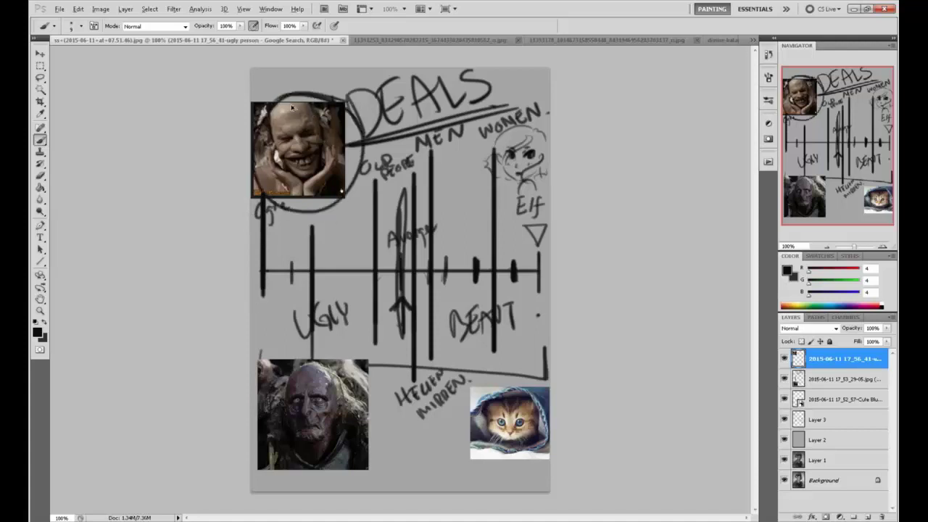
pyautogui.hotkey('ctrl', 'z')
# Set the paint colour to red with R at 255, undoing trial marks on the face photo
pyautogui.hotkey('ctrl', '+')
pyautogui.moveTo(321, 130); pyautogui.dragTo(424, 305)
pyautogui.moveTo(808, 274); pyautogui.dragTo(860, 273)
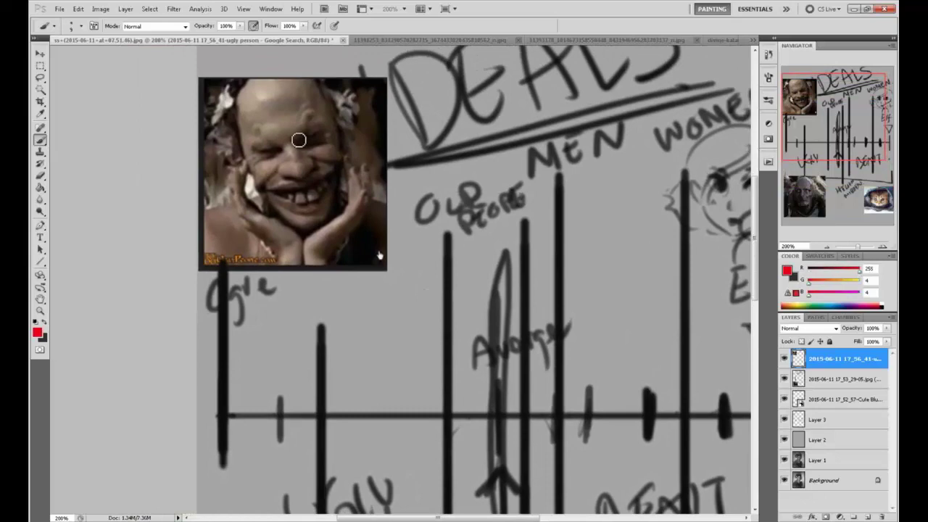
pyautogui.moveTo(268, 207)
pyautogui.mouseDown()
pyautogui.moveTo(274, 112)
pyautogui.moveTo(331, 150)
pyautogui.moveTo(352, 180)
pyautogui.moveTo(269, 159)
pyautogui.moveTo(276, 138)
pyautogui.moveTo(306, 145)
pyautogui.moveTo(353, 182)
pyautogui.moveTo(281, 210)
pyautogui.mouseUp()
pyautogui.hotkey('ctrl', 'z')
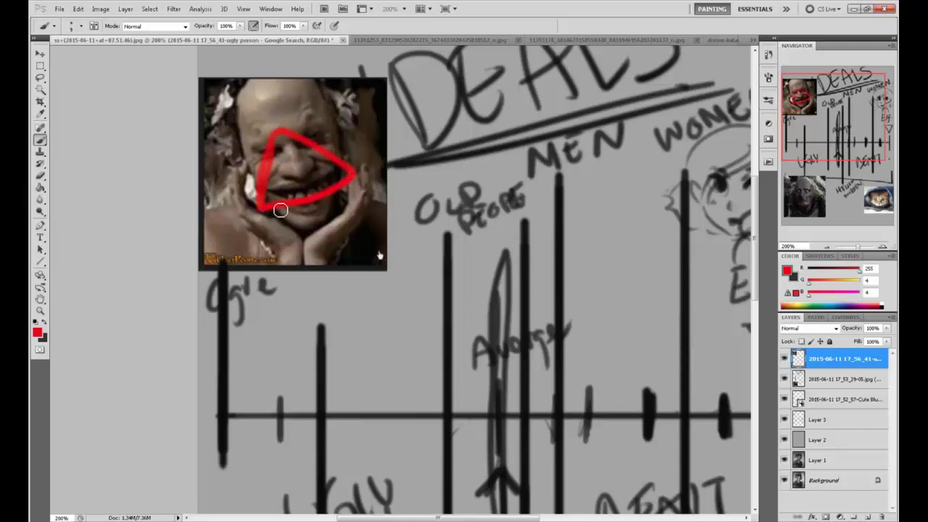
pyautogui.moveTo(534, 315); pyautogui.dragTo(526, 313)
pyautogui.moveTo(402, 245)
pyautogui.mouseDown()
pyautogui.moveTo(409, 76)
pyautogui.moveTo(423, 68)
pyautogui.mouseUp()
pyautogui.moveTo(398, 184)
pyautogui.mouseDown()
pyautogui.moveTo(396, 231)
pyautogui.moveTo(448, 373)
pyautogui.mouseUp()
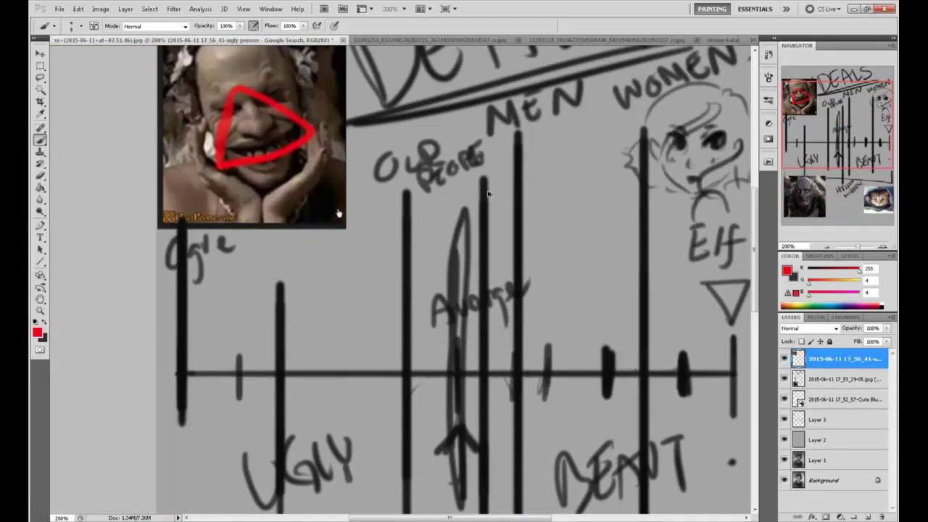
pyautogui.hotkey('ctrl', 'z')
pyautogui.hotkey('ctrl', '-')
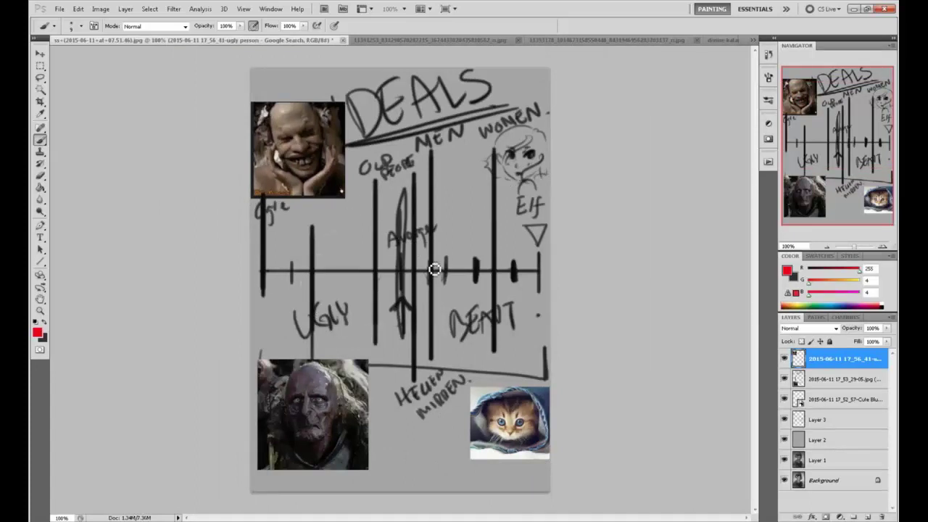
# Undo the trial red and grey strokes on the orc photo, then sample near-black and raise R to 255
pyautogui.moveTo(355, 375)
pyautogui.mouseDown()
pyautogui.moveTo(297, 384)
pyautogui.moveTo(299, 428)
pyautogui.mouseUp()
pyautogui.moveTo(327, 407)
pyautogui.mouseDown()
pyautogui.moveTo(290, 416)
pyautogui.moveTo(338, 414)
pyautogui.moveTo(294, 385)
pyautogui.moveTo(358, 419)
pyautogui.mouseUp()
pyautogui.hotkey('ctrl', 'alt', 'z')
pyautogui.hotkey('ctrl', 'alt', 'z')
pyautogui.hotkey('ctrl', 'alt', 'z')
pyautogui.keyDown('alt'); pyautogui.click(325, 405); pyautogui.keyUp('alt')
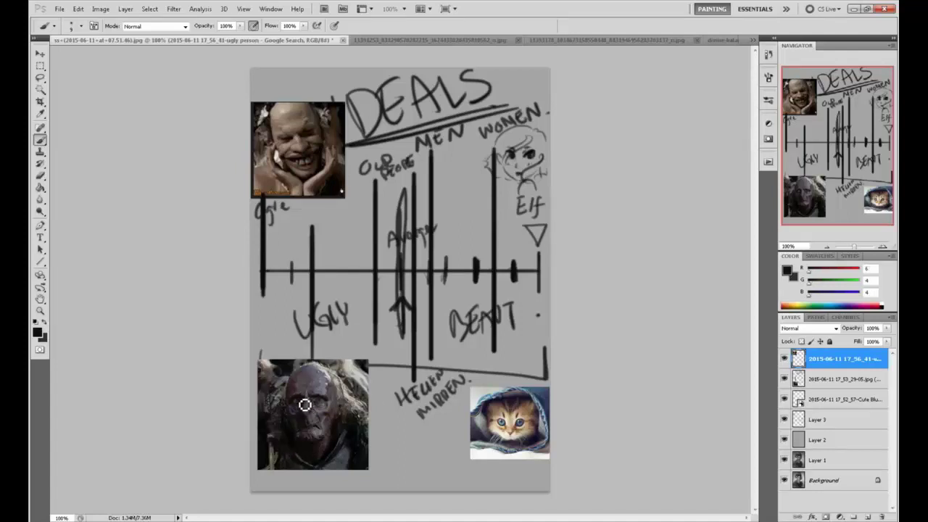
pyautogui.keyDown('alt'); pyautogui.click(351, 370); pyautogui.keyUp('alt')
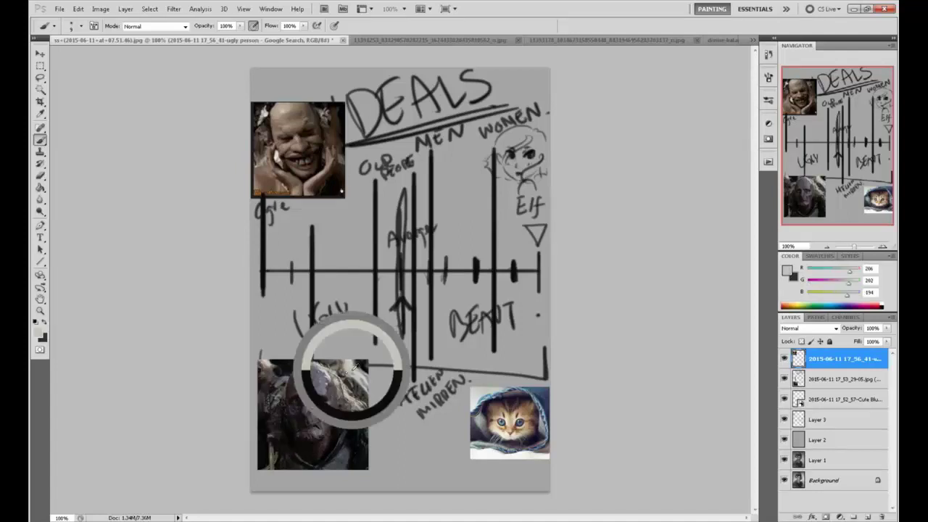
pyautogui.moveTo(291, 420); pyautogui.dragTo(349, 404)
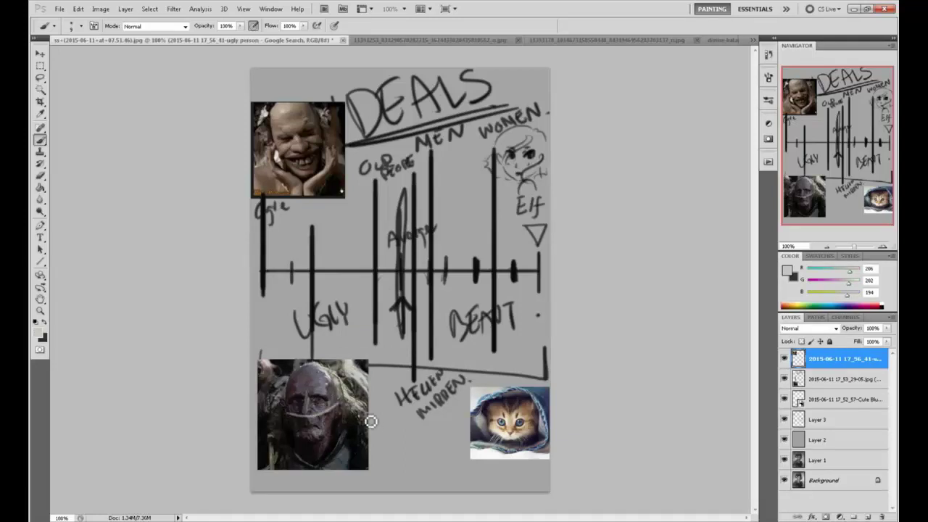
pyautogui.hotkey('ctrl', 'z')
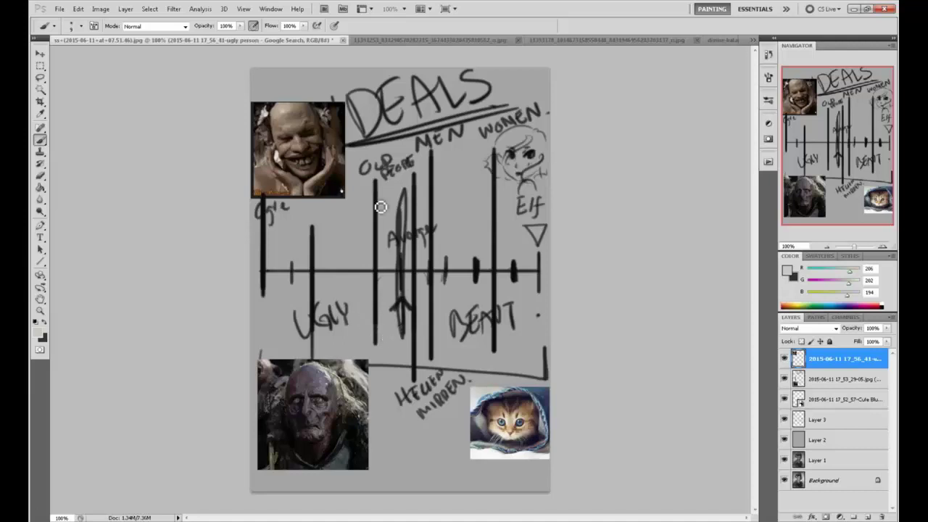
pyautogui.keyDown('alt'); pyautogui.click(327, 158); pyautogui.keyUp('alt')
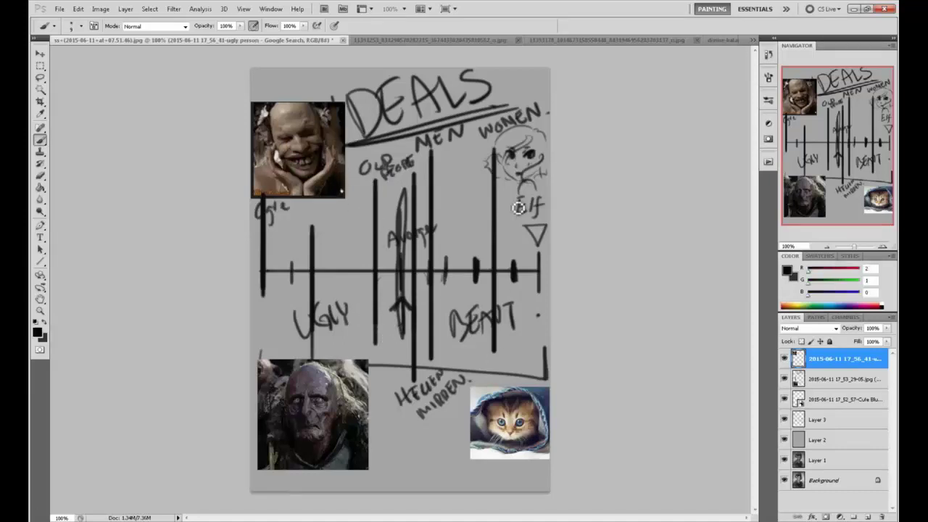
pyautogui.moveTo(809, 270); pyautogui.dragTo(880, 270)
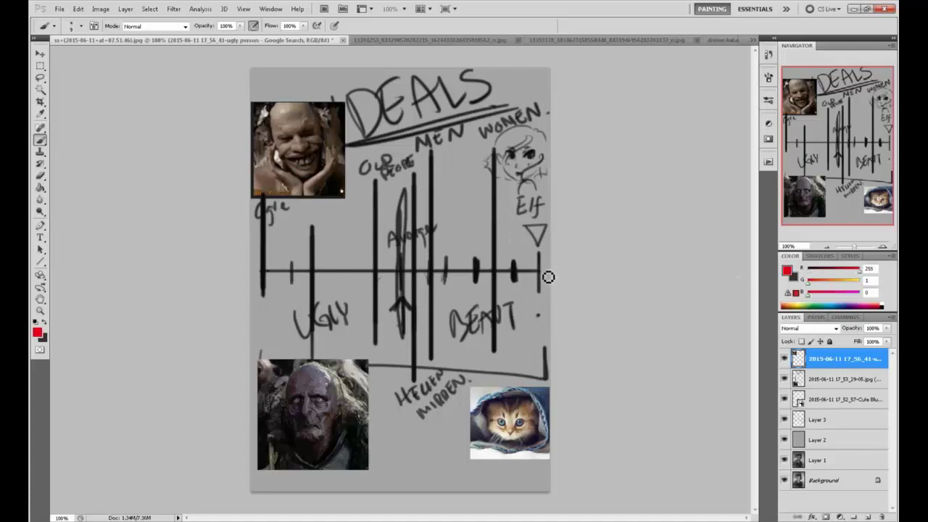
# Paint red vertical dividers at Elf, centre and left end, write HELL top-left, and dot the left end
pyautogui.moveTo(538, 247); pyautogui.dragTo(537, 294)
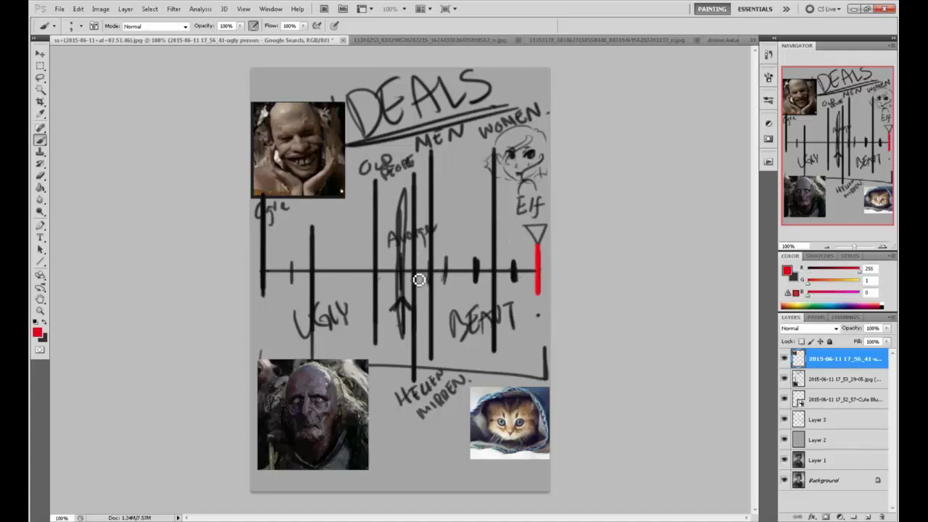
pyautogui.moveTo(405, 283)
pyautogui.mouseDown()
pyautogui.moveTo(403, 220)
pyautogui.moveTo(411, 416)
pyautogui.moveTo(400, 72)
pyautogui.moveTo(399, 457)
pyautogui.mouseUp()
pyautogui.moveTo(262, 289)
pyautogui.mouseDown()
pyautogui.moveTo(263, 219)
pyautogui.moveTo(274, 323)
pyautogui.moveTo(263, 175)
pyautogui.mouseUp()
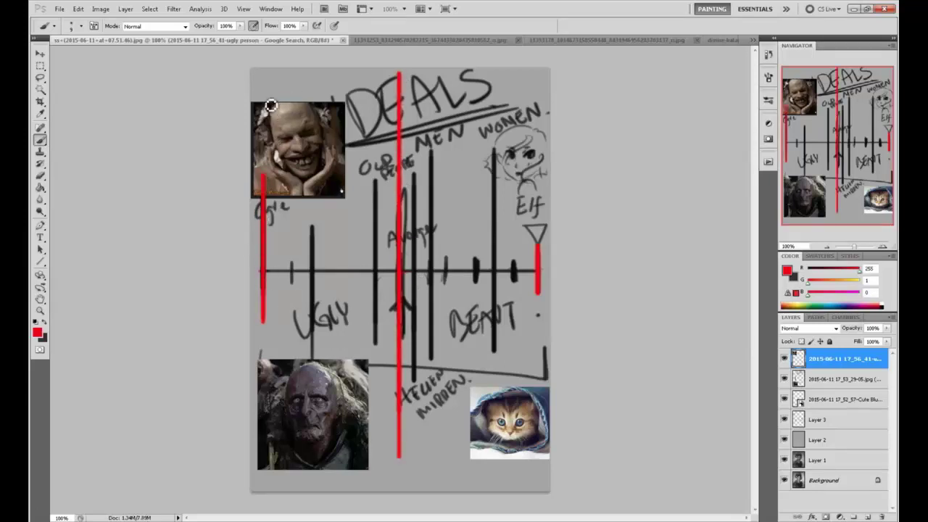
pyautogui.moveTo(263, 86); pyautogui.dragTo(270, 99)
pyautogui.moveTo(263, 92); pyautogui.dragTo(303, 97)
pyautogui.click(263, 270)
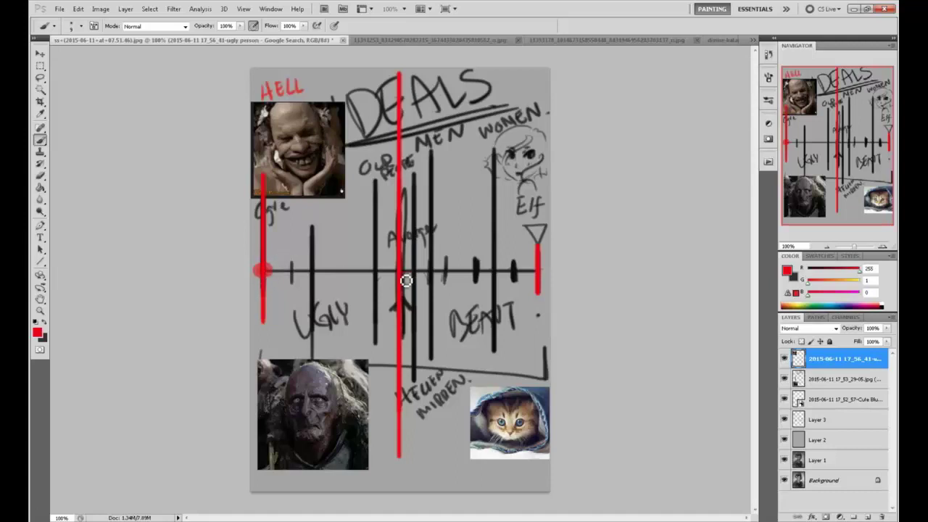
# Add red ticks on the scale, circle the Elf end, and draw leftward arrows and a long horizontal line
pyautogui.moveTo(362, 253); pyautogui.dragTo(363, 284)
pyautogui.moveTo(343, 251); pyautogui.dragTo(342, 287)
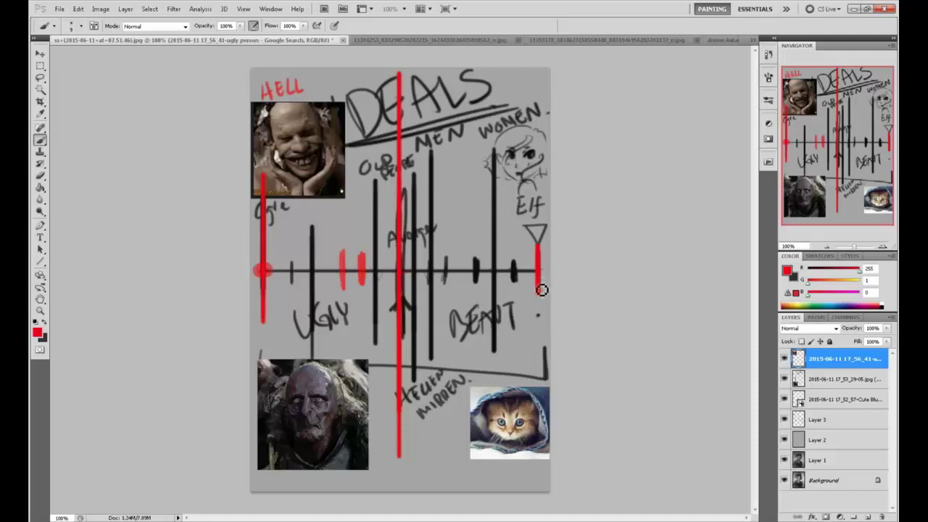
pyautogui.moveTo(550, 232)
pyautogui.mouseDown()
pyautogui.moveTo(534, 306)
pyautogui.moveTo(550, 233)
pyautogui.moveTo(566, 283)
pyautogui.moveTo(524, 288)
pyautogui.moveTo(554, 238)
pyautogui.mouseUp()
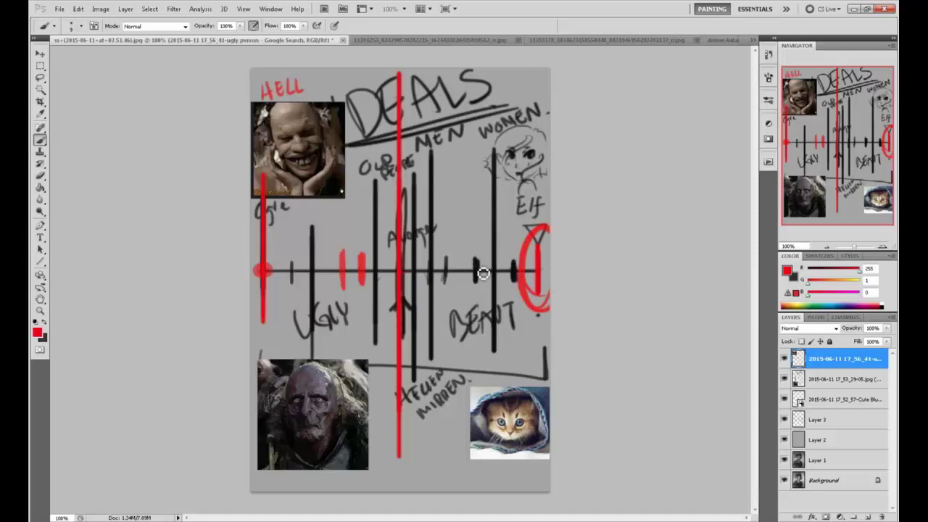
pyautogui.moveTo(479, 248); pyautogui.dragTo(480, 287)
pyautogui.moveTo(503, 230); pyautogui.dragTo(459, 230)
pyautogui.moveTo(459, 232)
pyautogui.mouseDown()
pyautogui.moveTo(477, 241)
pyautogui.moveTo(423, 203)
pyautogui.mouseUp()
pyautogui.moveTo(533, 251); pyautogui.dragTo(290, 256)
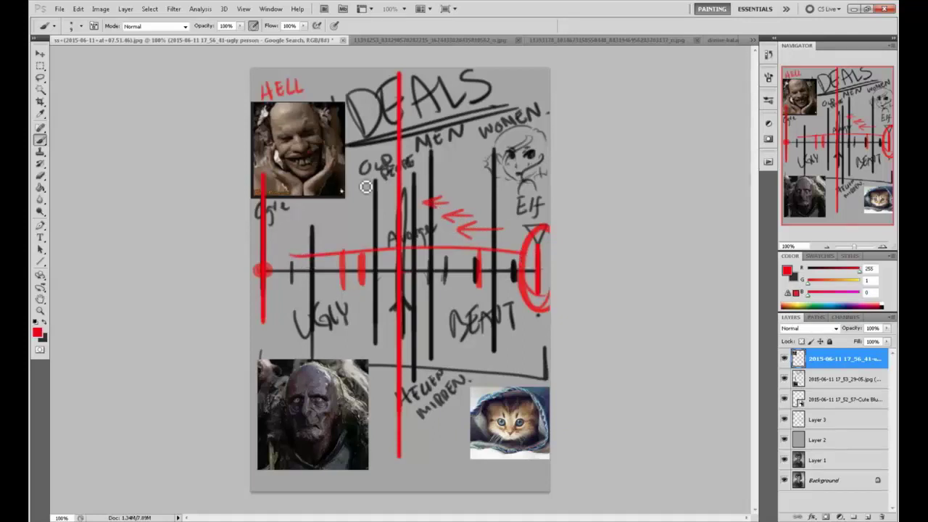
# Remove the red horizontal line and arrows, trying and undoing further arrows and angled strokes near Elf
pyautogui.hotkey('ctrl', 'alt', 'z')
pyautogui.hotkey('ctrl', 'alt', 'z')
pyautogui.hotkey('ctrl', 'alt', 'z')
pyautogui.hotkey('ctrl', 'alt', 'z')
pyautogui.hotkey('ctrl', 'alt', 'z')
pyautogui.hotkey('ctrl', 'alt', 'z')
pyautogui.hotkey('ctrl', 'alt', 'z')
pyautogui.hotkey('ctrl', 'alt', 'z')
pyautogui.hotkey('ctrl', 'alt', 'z')
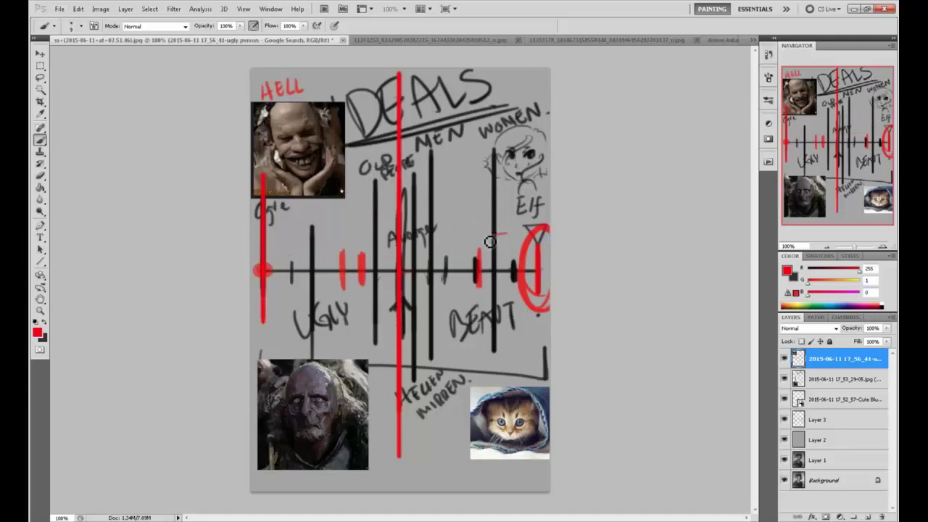
pyautogui.moveTo(506, 232); pyautogui.dragTo(471, 235)
pyautogui.moveTo(481, 231)
pyautogui.mouseDown()
pyautogui.moveTo(472, 244)
pyautogui.moveTo(465, 233)
pyautogui.mouseUp()
pyautogui.hotkey('ctrl', 'alt', 'z')
pyautogui.hotkey('ctrl', 'alt', 'z')
pyautogui.hotkey('ctrl', 'alt', 'z')
pyautogui.moveTo(437, 174); pyautogui.dragTo(459, 219)
pyautogui.hotkey('ctrl', 'alt', 'z')
pyautogui.moveTo(430, 177)
pyautogui.mouseDown()
pyautogui.moveTo(486, 183)
pyautogui.moveTo(459, 242)
pyautogui.moveTo(432, 184)
pyautogui.moveTo(475, 181)
pyautogui.moveTo(458, 236)
pyautogui.moveTo(442, 183)
pyautogui.moveTo(476, 184)
pyautogui.moveTo(475, 225)
pyautogui.moveTo(451, 228)
pyautogui.moveTo(451, 185)
pyautogui.moveTo(475, 179)
pyautogui.mouseUp()
pyautogui.hotkey('ctrl', 'alt', 'z')
pyautogui.hotkey('ctrl', 'alt', 'z')
pyautogui.hotkey('ctrl', 'alt', 'z')
pyautogui.hotkey('ctrl', 'alt', 'z')
pyautogui.moveTo(458, 149); pyautogui.dragTo(463, 179)
pyautogui.hotkey('ctrl', 'alt', 'z')
pyautogui.hotkey('ctrl', 'alt', 'z')
pyautogui.hotkey('ctrl', 'alt', 'z')
pyautogui.hotkey('ctrl', 'alt', 'z')
pyautogui.hotkey('ctrl', 'alt', 'z')
pyautogui.hotkey('ctrl', 'alt', 'z')
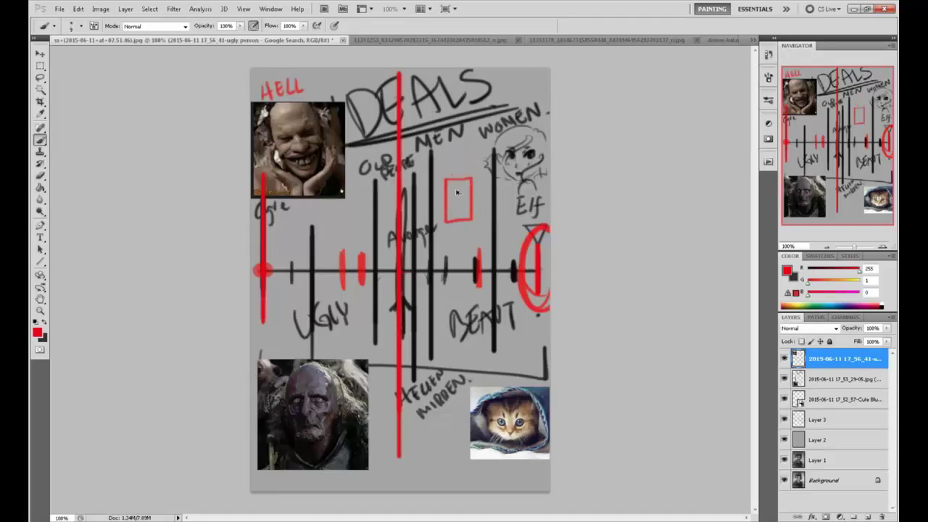
# Brush red triangles around the Ogre and Elf labels at both ends of the scale
pyautogui.hotkey('ctrl', 'alt', 'z')
pyautogui.moveTo(391, 184)
pyautogui.mouseDown()
pyautogui.moveTo(421, 189)
pyautogui.moveTo(433, 218)
pyautogui.moveTo(386, 216)
pyautogui.mouseUp()
pyautogui.hotkey('ctrl', 'alt', 'z')
pyautogui.hotkey('ctrl', 'alt', 'z')
pyautogui.hotkey('ctrl', 'alt', 'z')
pyautogui.hotkey('ctrl', 'alt', 'z')
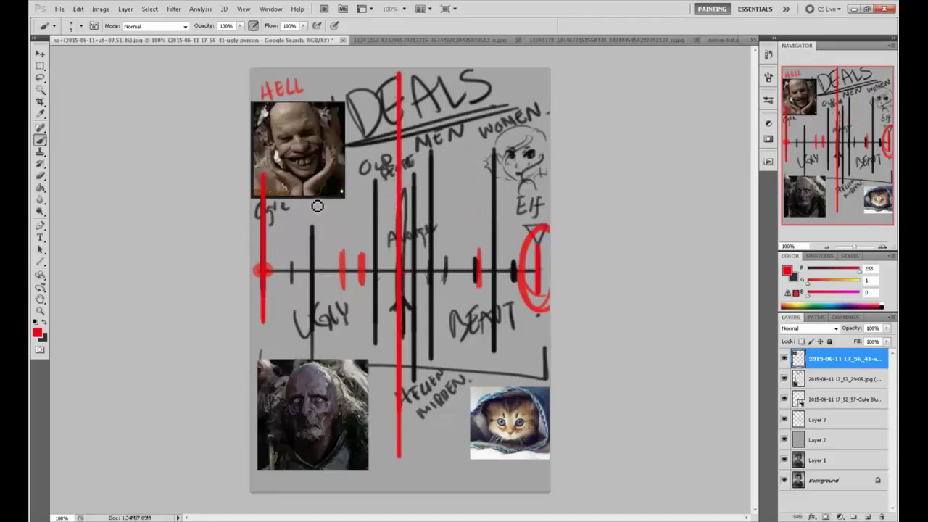
pyautogui.moveTo(296, 187)
pyautogui.mouseDown()
pyautogui.moveTo(263, 227)
pyautogui.moveTo(309, 235)
pyautogui.moveTo(291, 183)
pyautogui.moveTo(275, 201)
pyautogui.mouseUp()
pyautogui.moveTo(542, 205)
pyautogui.mouseDown()
pyautogui.moveTo(540, 236)
pyautogui.moveTo(538, 187)
pyautogui.mouseUp()
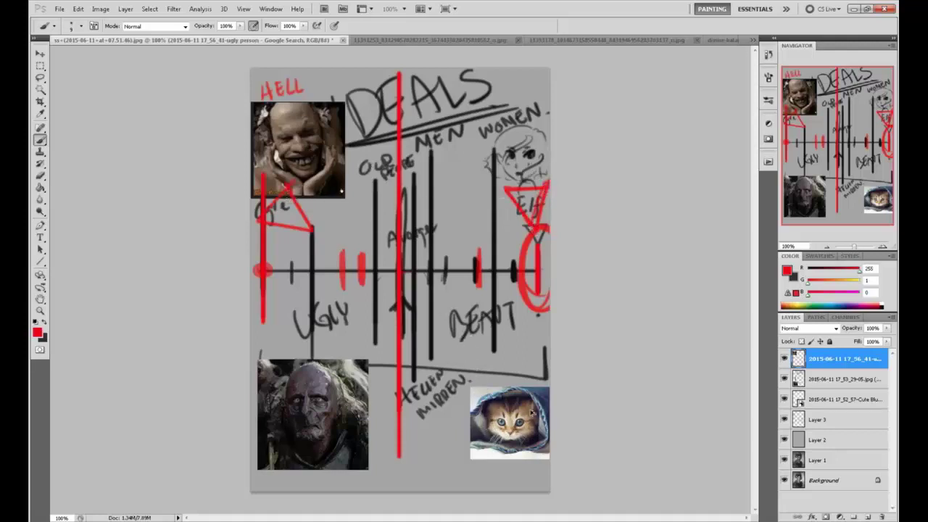
pyautogui.click(840, 395)
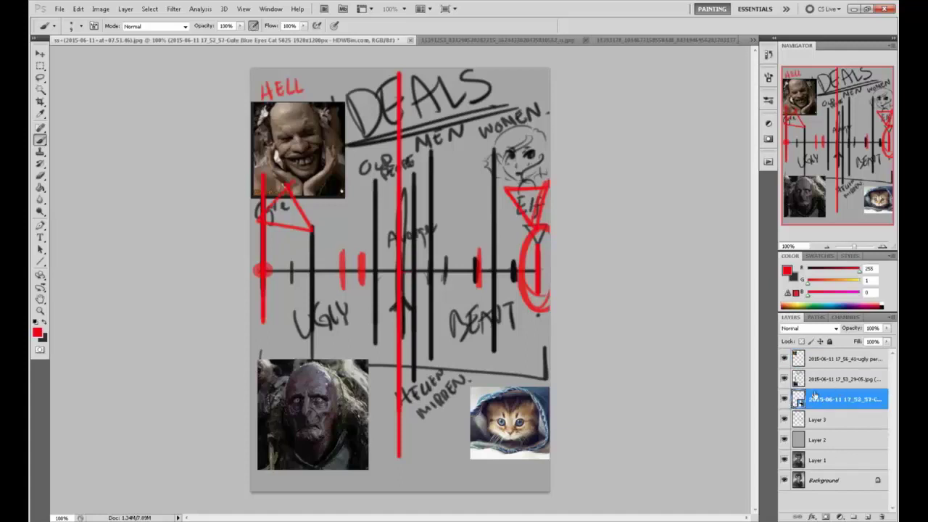
# Rasterize the kitten photo layer, move it to the top of the layer stack, and reposition it
pyautogui.rightClick(815, 395)
pyautogui.click(826, 239)
pyautogui.press('v')
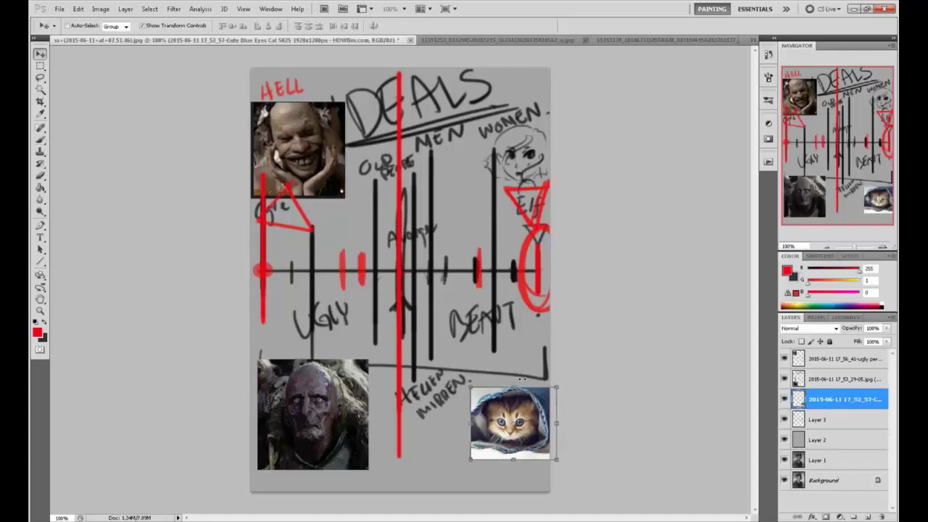
pyautogui.moveTo(520, 378); pyautogui.dragTo(515, 258)
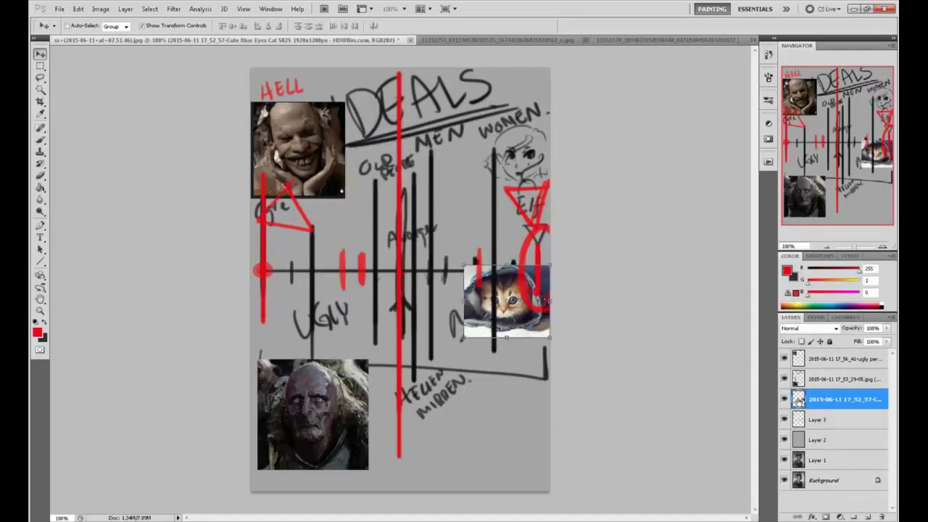
pyautogui.moveTo(798, 399); pyautogui.dragTo(801, 358)
pyautogui.moveTo(531, 298); pyautogui.dragTo(401, 159)
# Paint dark brown strokes over the face photo's mouth area
pyautogui.press('b')
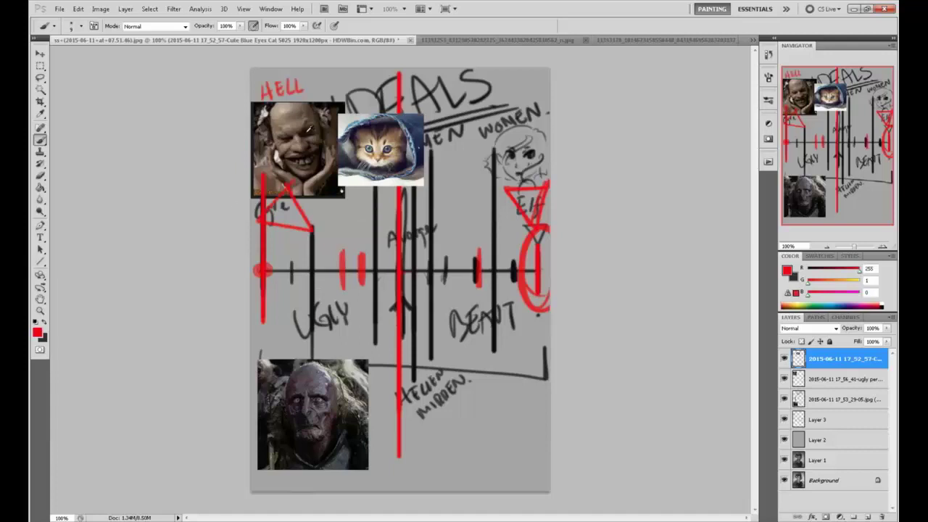
pyautogui.keyDown('alt'); pyautogui.click(313, 134); pyautogui.keyUp('alt')
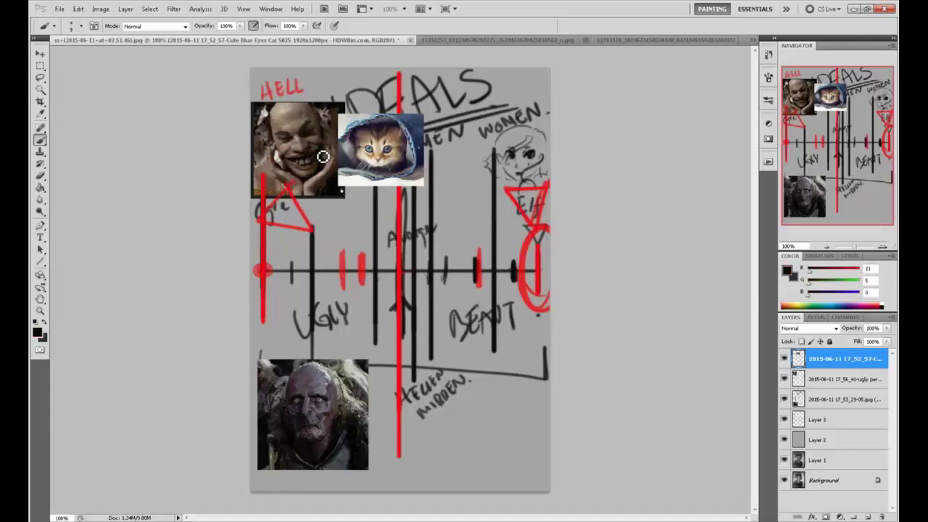
pyautogui.moveTo(314, 151)
pyautogui.mouseDown()
pyautogui.moveTo(302, 149)
pyautogui.moveTo(308, 156)
pyautogui.mouseUp()
pyautogui.hotkey('ctrl', 'z')
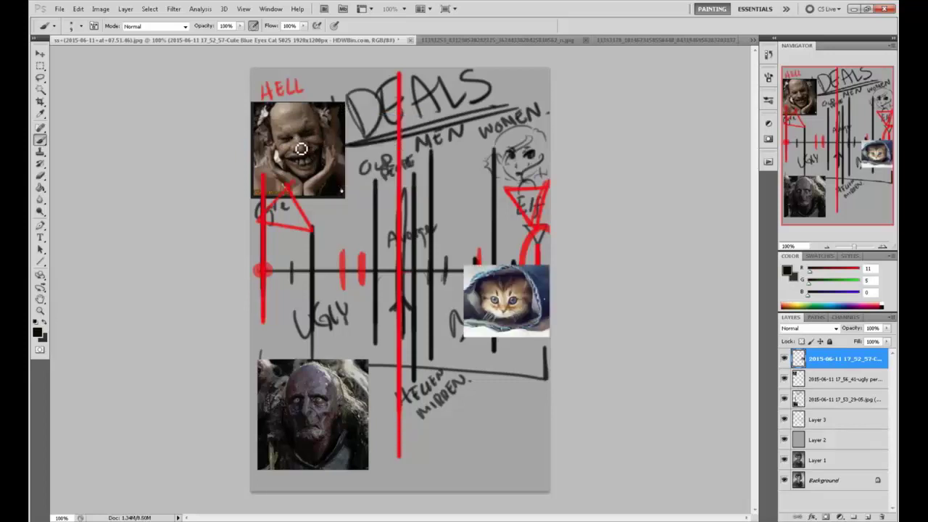
pyautogui.moveTo(324, 151)
pyautogui.mouseDown()
pyautogui.moveTo(301, 149)
pyautogui.moveTo(306, 167)
pyautogui.moveTo(297, 130)
pyautogui.moveTo(316, 151)
pyautogui.moveTo(300, 149)
pyautogui.moveTo(327, 118)
pyautogui.moveTo(305, 149)
pyautogui.mouseUp()
# Move the kitten photo to the bottom right and hide the sketch and reference layers
pyautogui.press('v')
pyautogui.moveTo(506, 301); pyautogui.dragTo(507, 432)
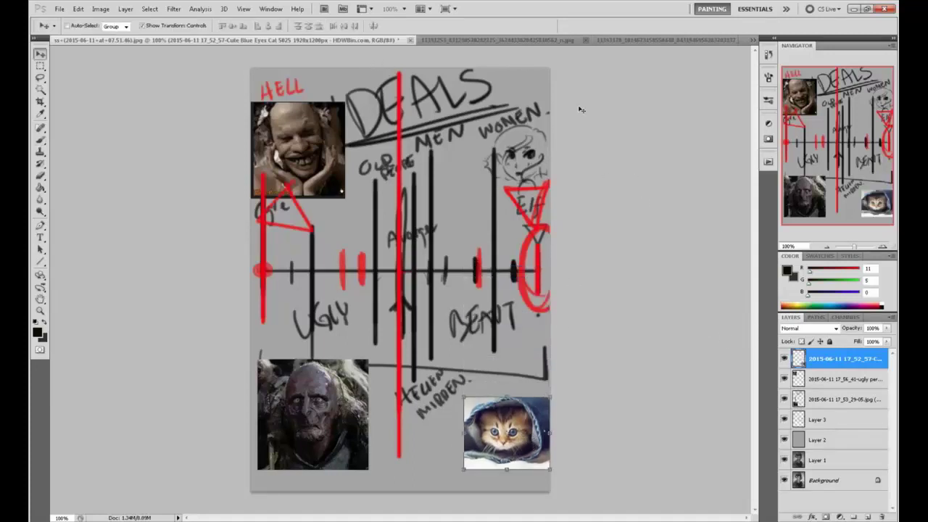
pyautogui.moveTo(783, 358); pyautogui.dragTo(784, 440)
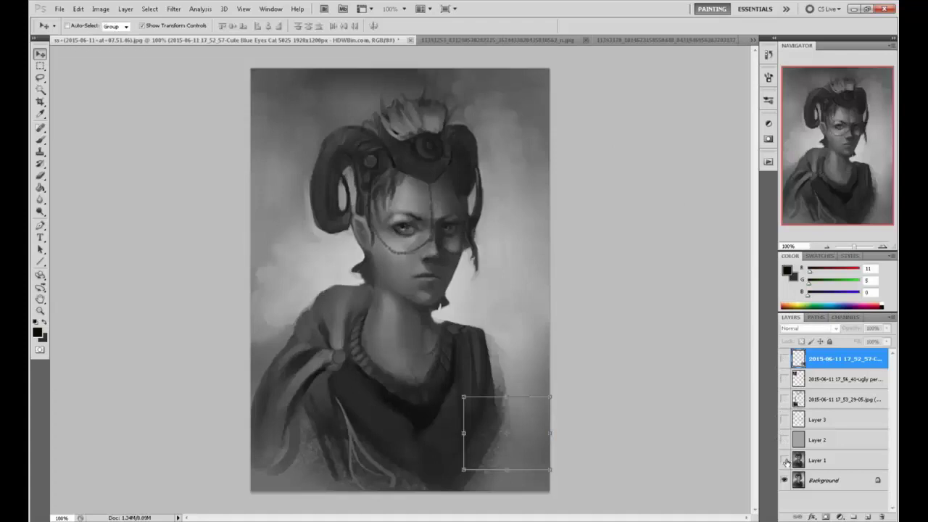
# Toggle Layer 1 on and off repeatedly to compare the portrait with and without it
pyautogui.click(785, 460)
pyautogui.click(784, 460)
pyautogui.click(786, 460)
pyautogui.click(785, 461)
pyautogui.click(786, 461)
pyautogui.click(785, 460)
pyautogui.click(785, 461)
pyautogui.click(789, 463)
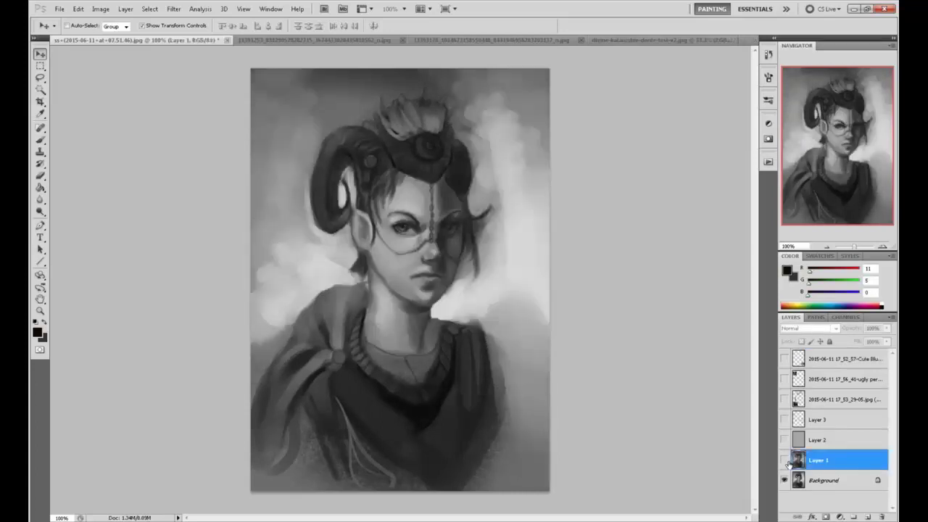
pyautogui.click(785, 461)
pyautogui.click(785, 461)
pyautogui.click(785, 461)
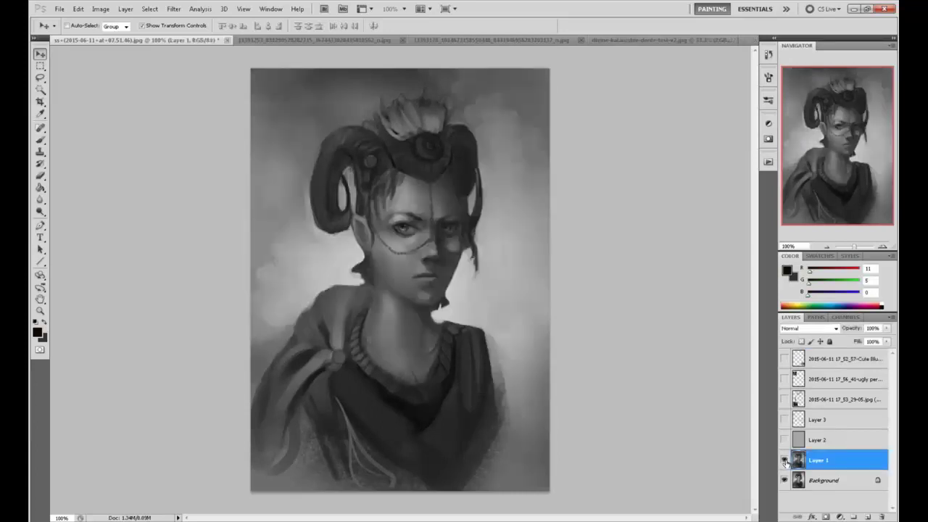
# Finish comparing Layer 1, then turn the kitten, sketch, backdrop and photo layers back on
pyautogui.click(785, 461)
pyautogui.click(785, 461)
pyautogui.click(785, 461)
pyautogui.click(785, 461)
pyautogui.click(785, 461)
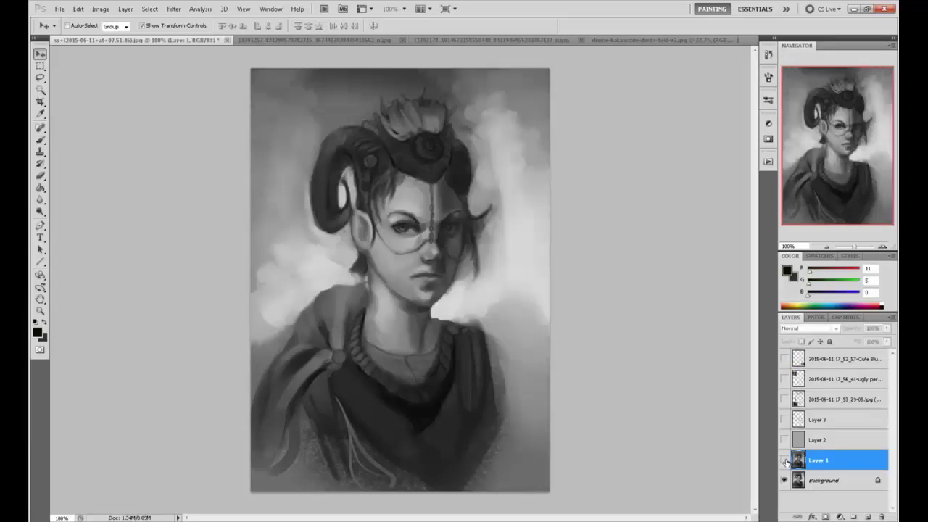
pyautogui.click(785, 461)
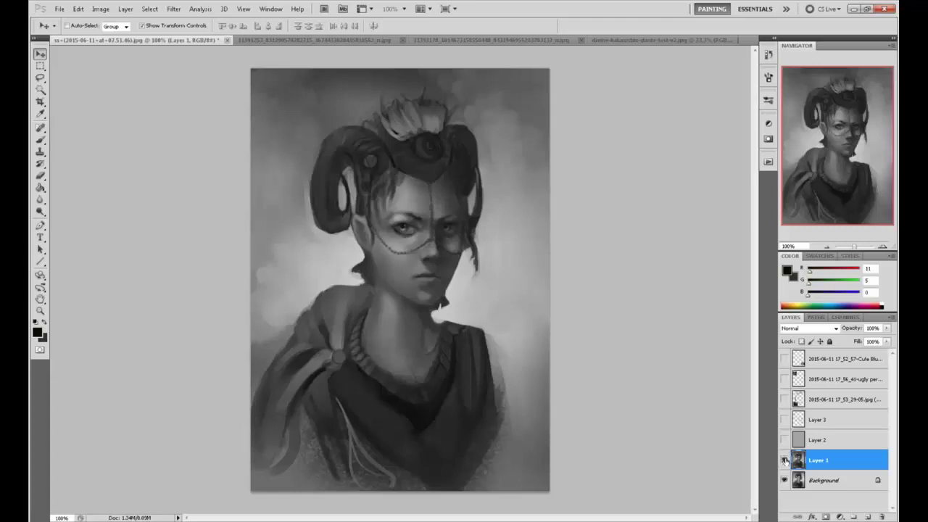
pyautogui.click(785, 358)
pyautogui.moveTo(784, 374); pyautogui.dragTo(783, 440)
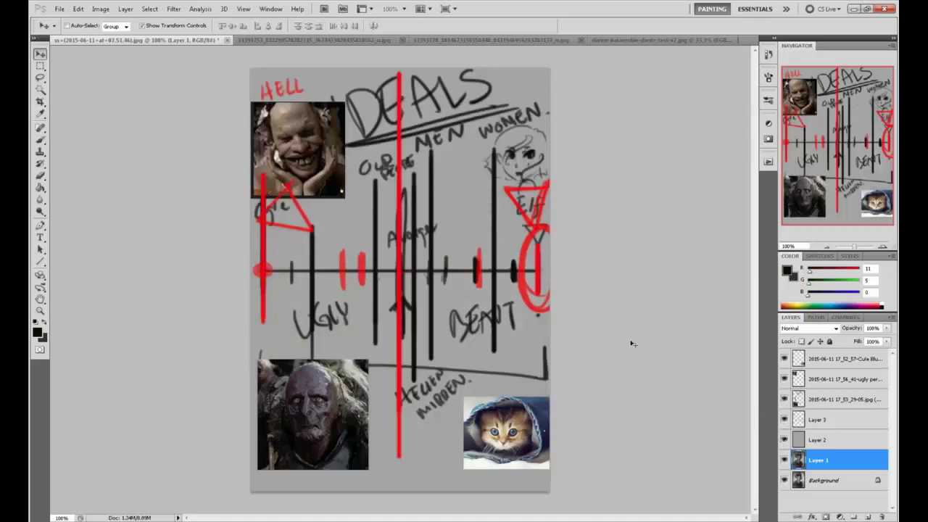
# Hide the IDEALS sketch, grey backdrop, kitten, orc and face photo layers, leaving only the portrait
pyautogui.click(819, 364)
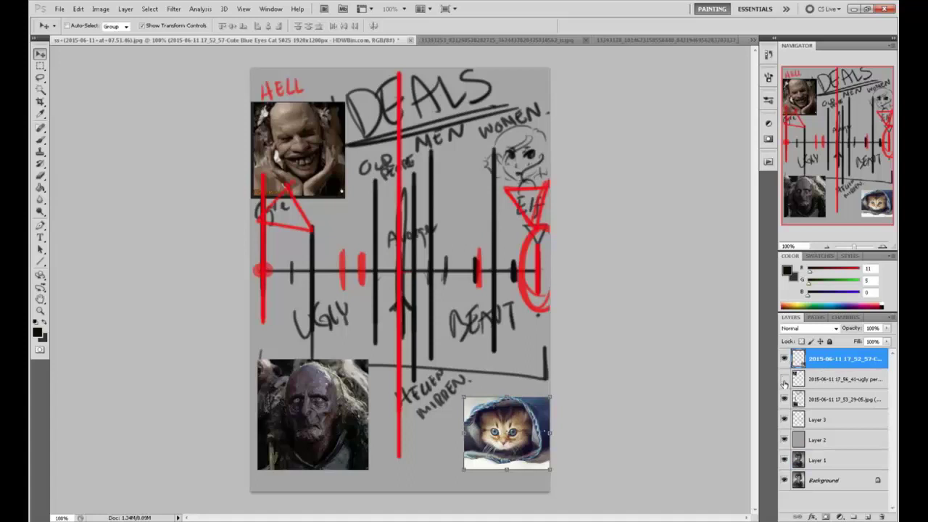
pyautogui.click(783, 378)
pyautogui.click(784, 379)
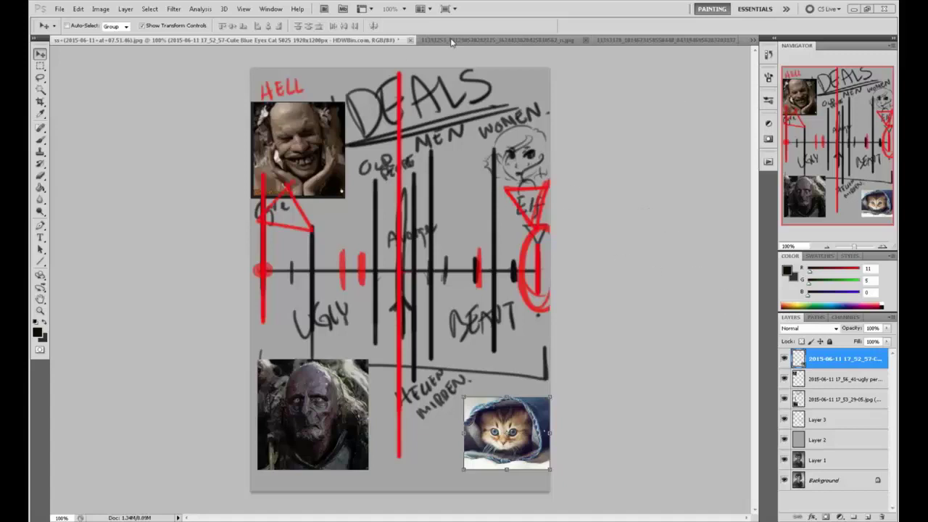
pyautogui.moveTo(784, 374); pyautogui.dragTo(786, 439)
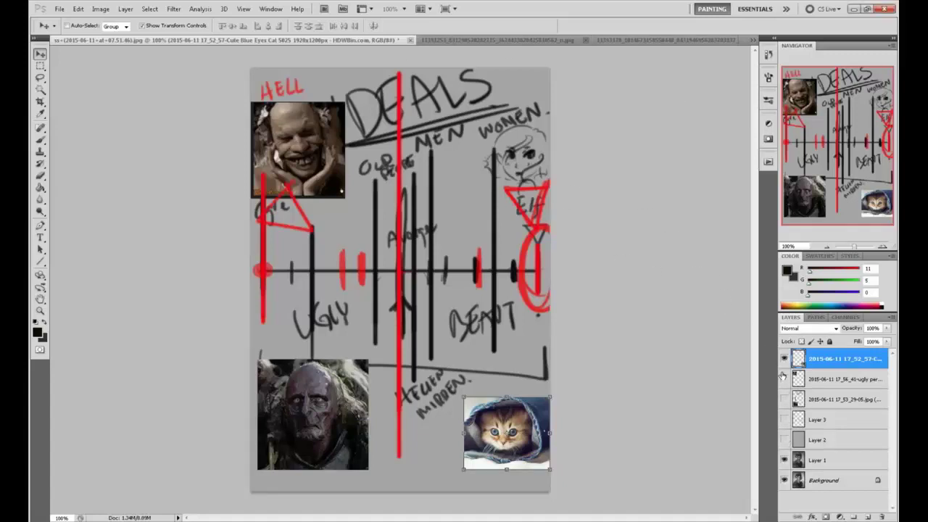
pyautogui.moveTo(783, 375); pyautogui.dragTo(783, 357)
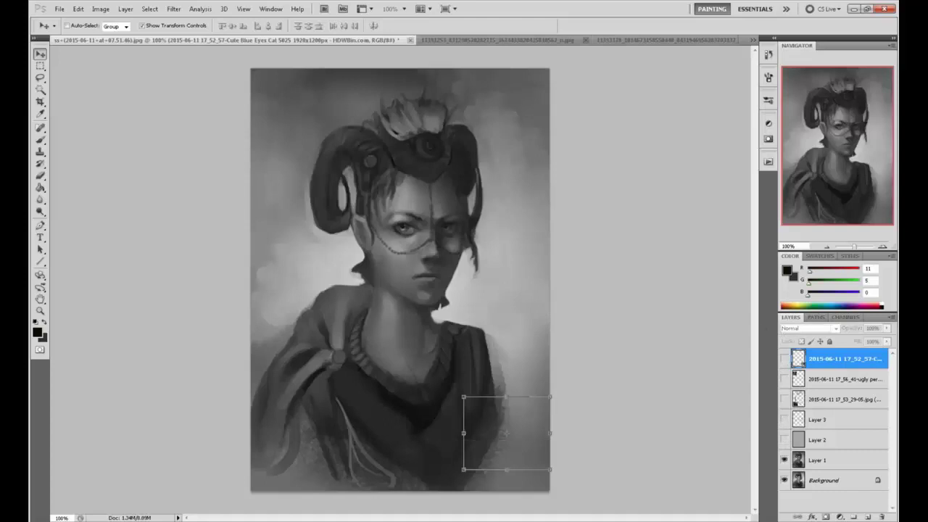